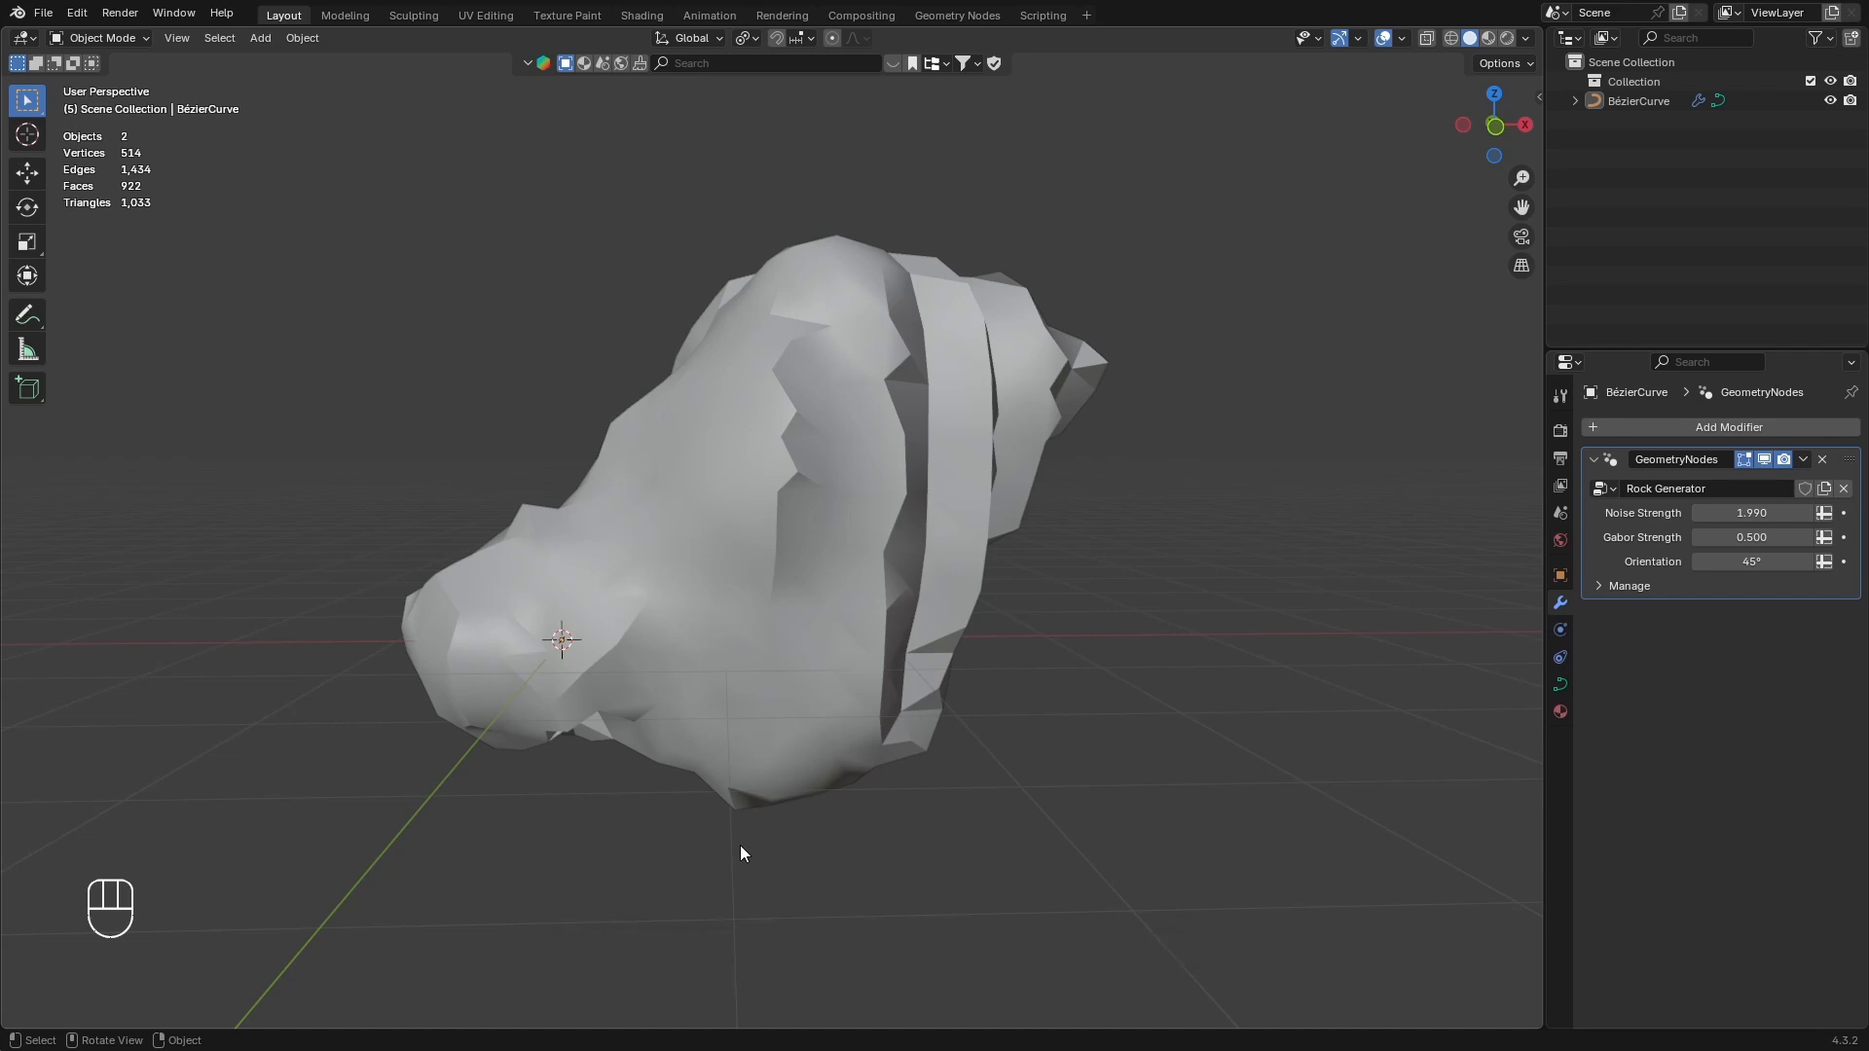
{"action": "key", "text": "alt+Tab"}
{"action": "left_click", "coordinate": [1684, 809]}
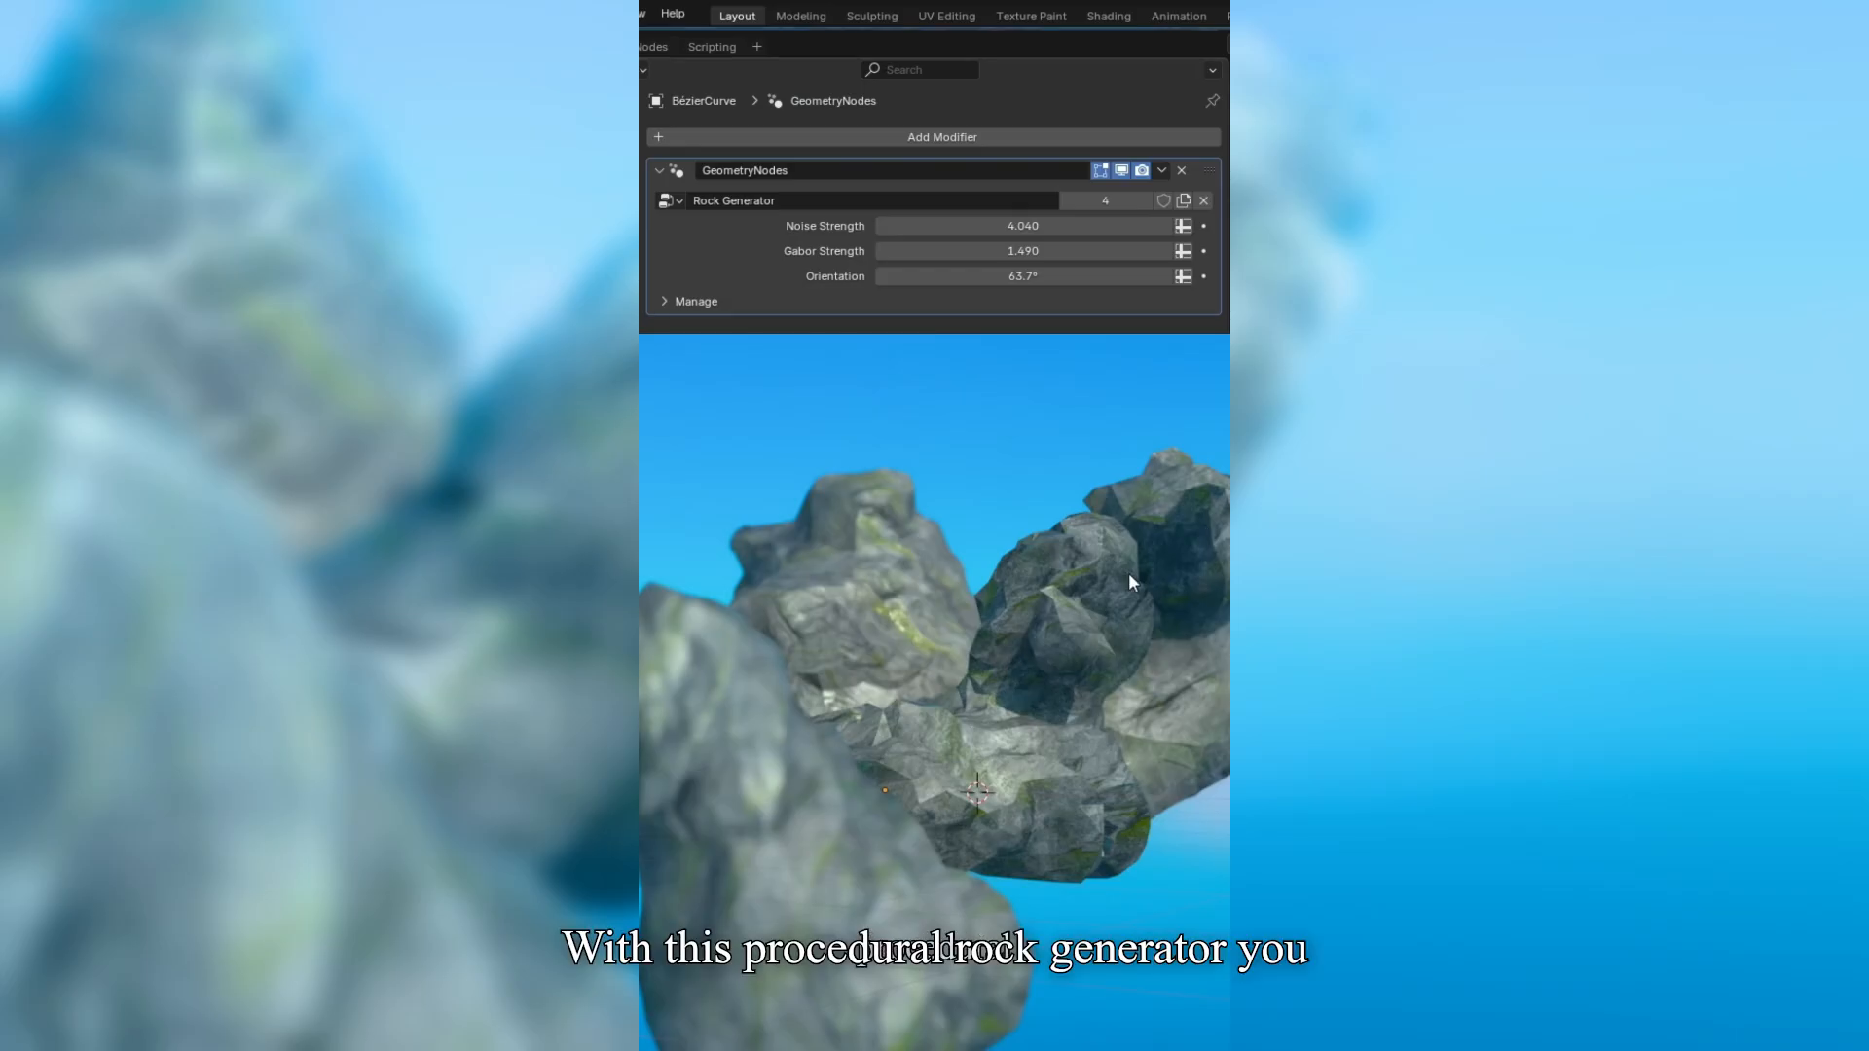
Set the rock generator's Gabor Strength to 1.710
{"action": "left_click_drag", "start_coordinate": [1121, 233], "coordinate": [1025, 280]}
{"action": "key", "text": "Escape"}
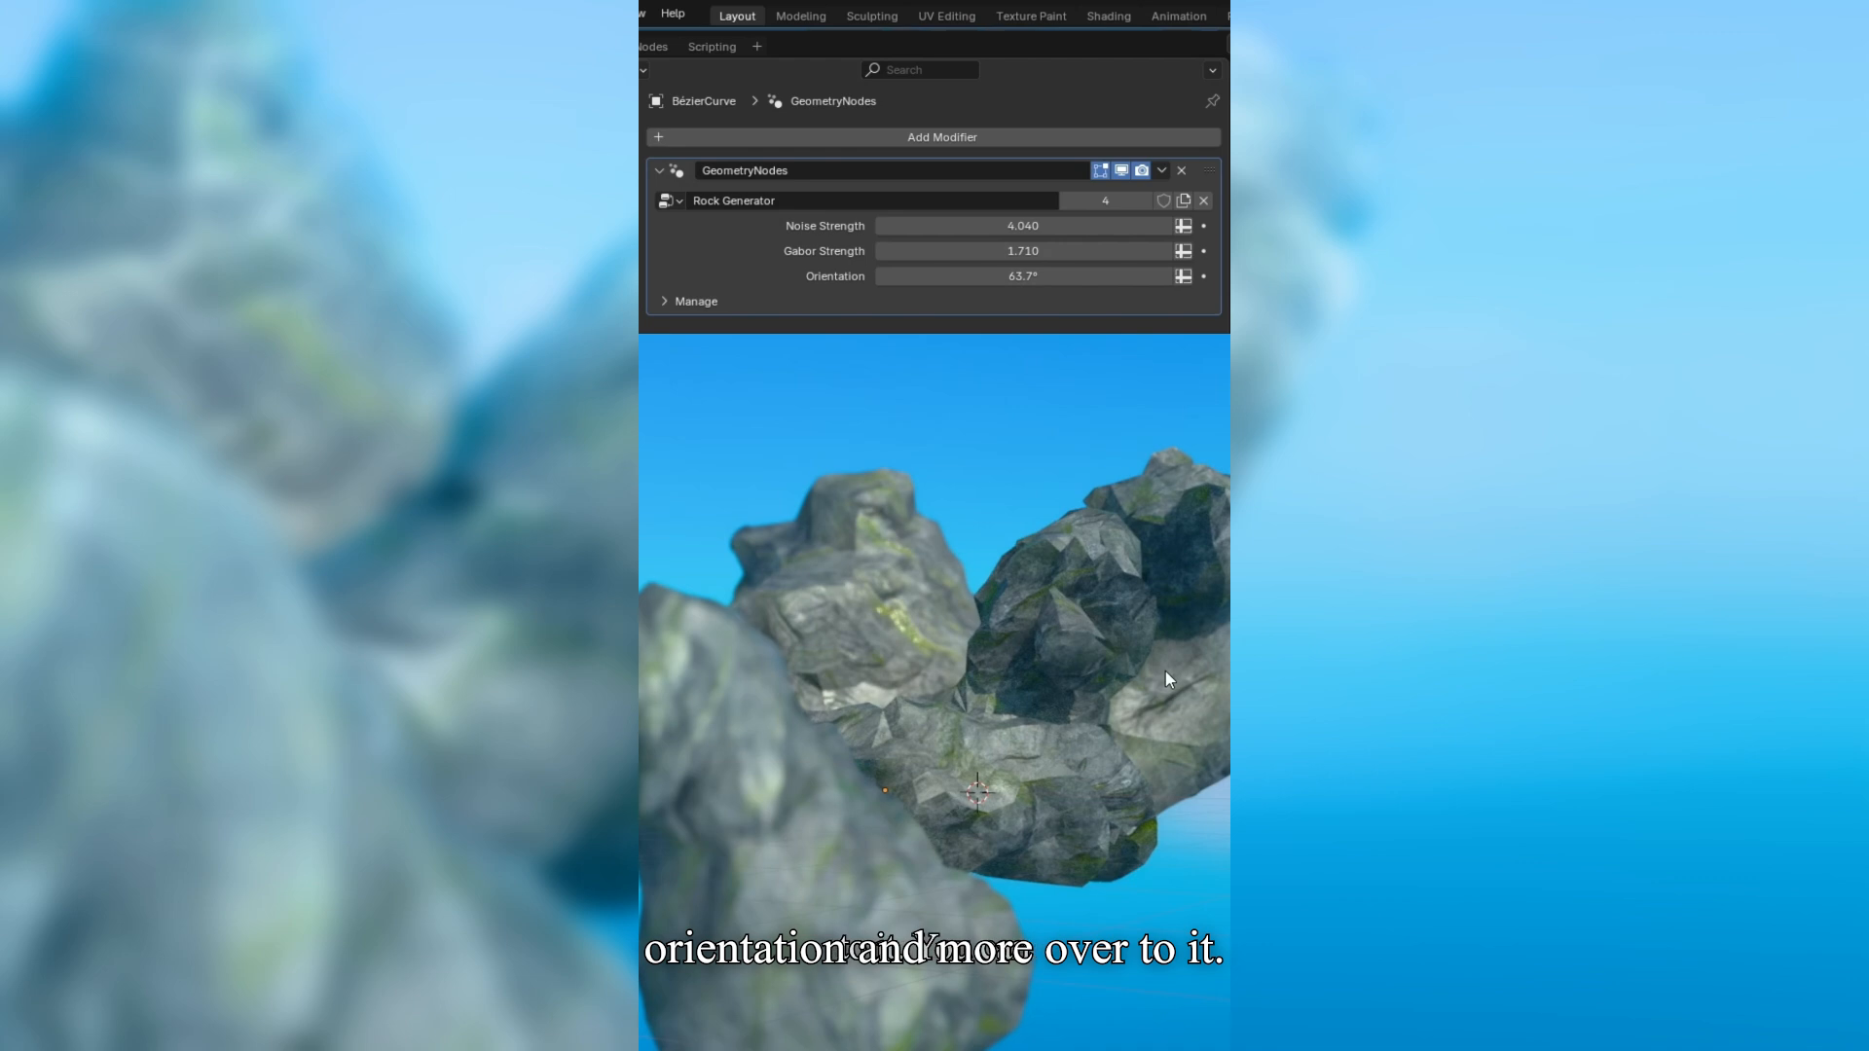
Enlarge the radius of the selected curve control point and rotate it to reshape its rock instance in Edit Mode
{"action": "key", "text": "Tab"}
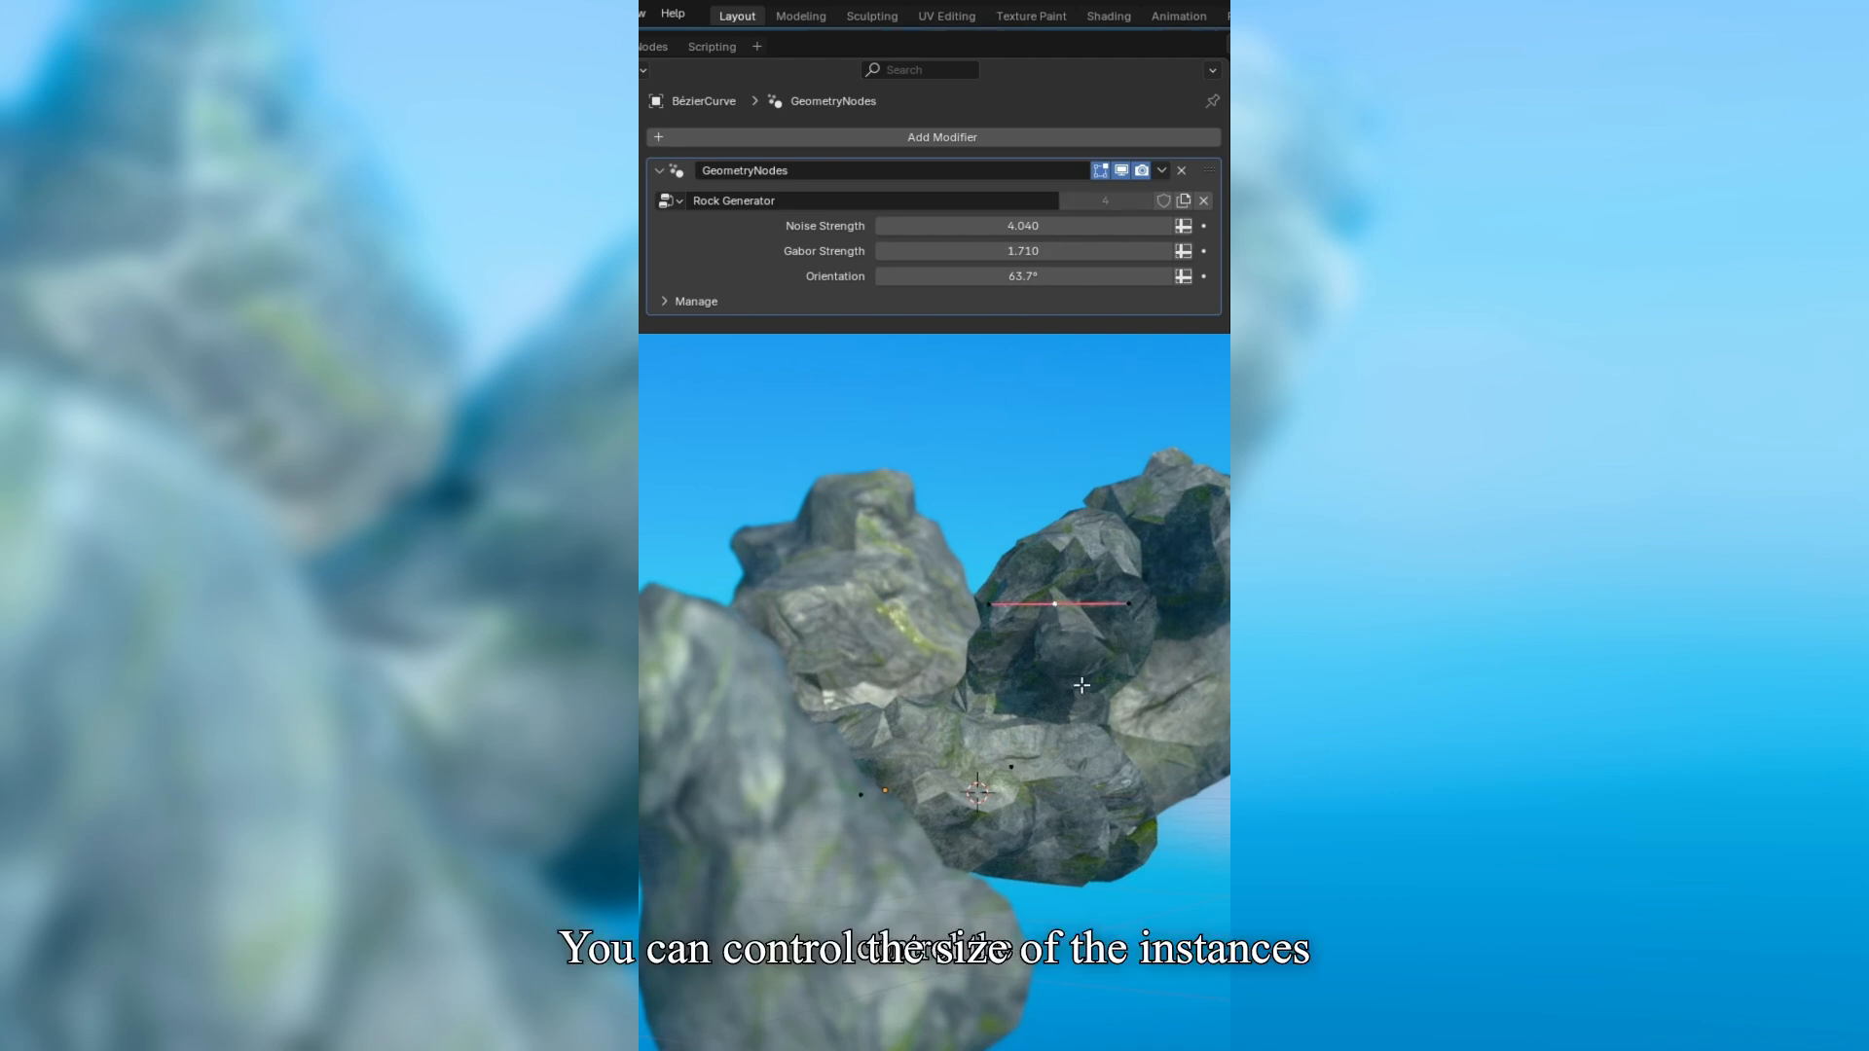
{"action": "key", "text": "alt+s"}
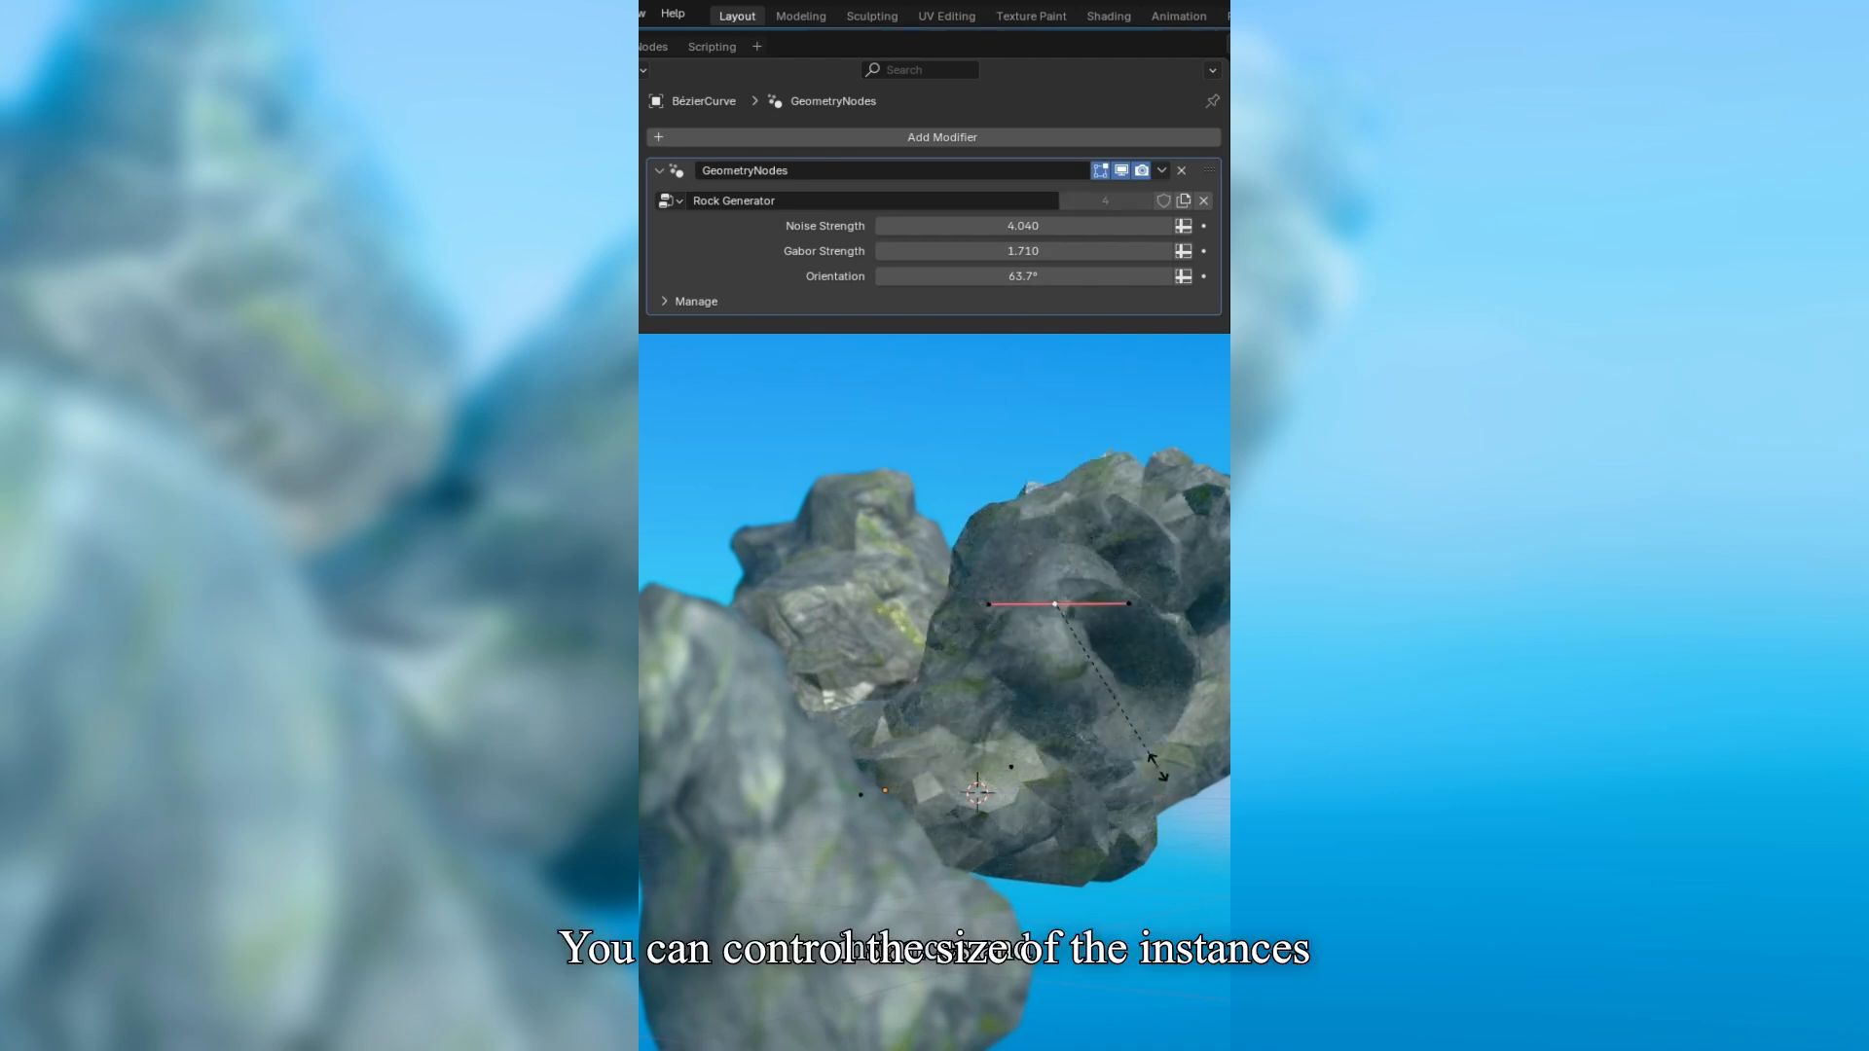
{"action": "left_click", "coordinate": [1159, 769]}
{"action": "key", "text": "r"}
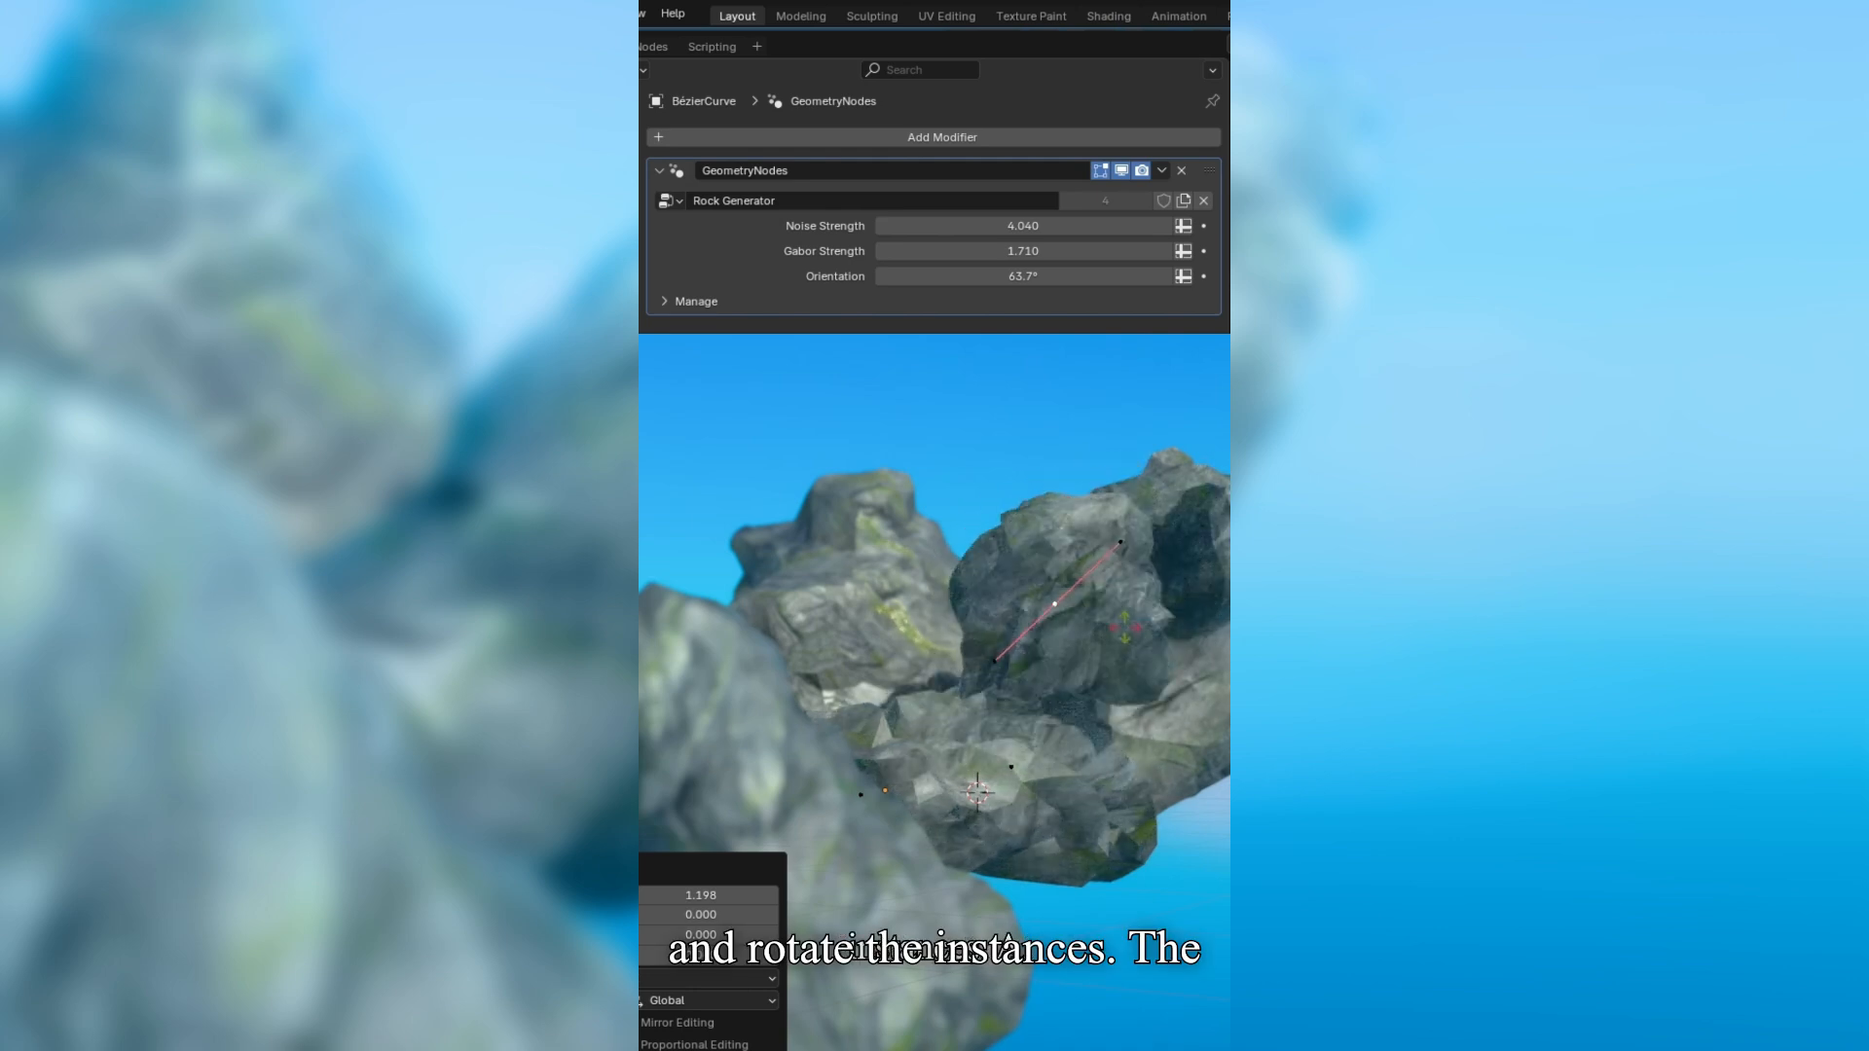
{"action": "left_click", "coordinate": [1123, 652]}
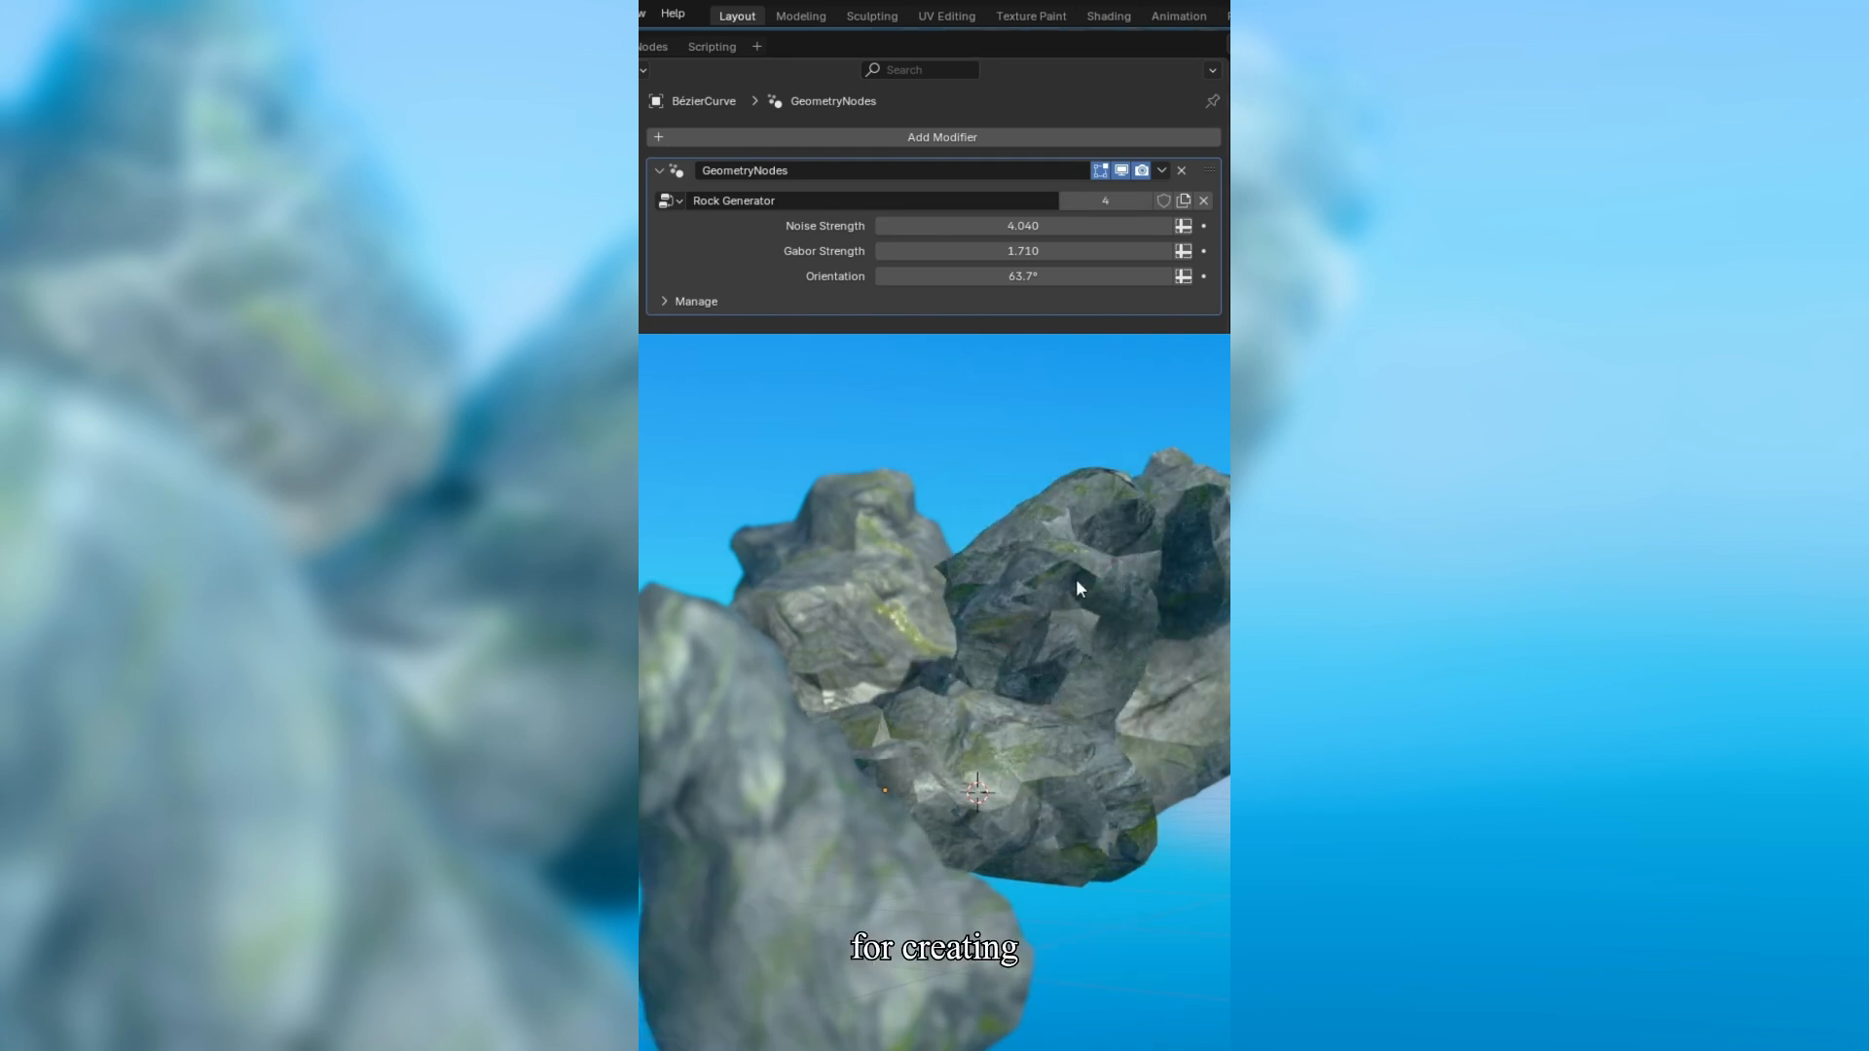
{"action": "key", "text": "Tab"}
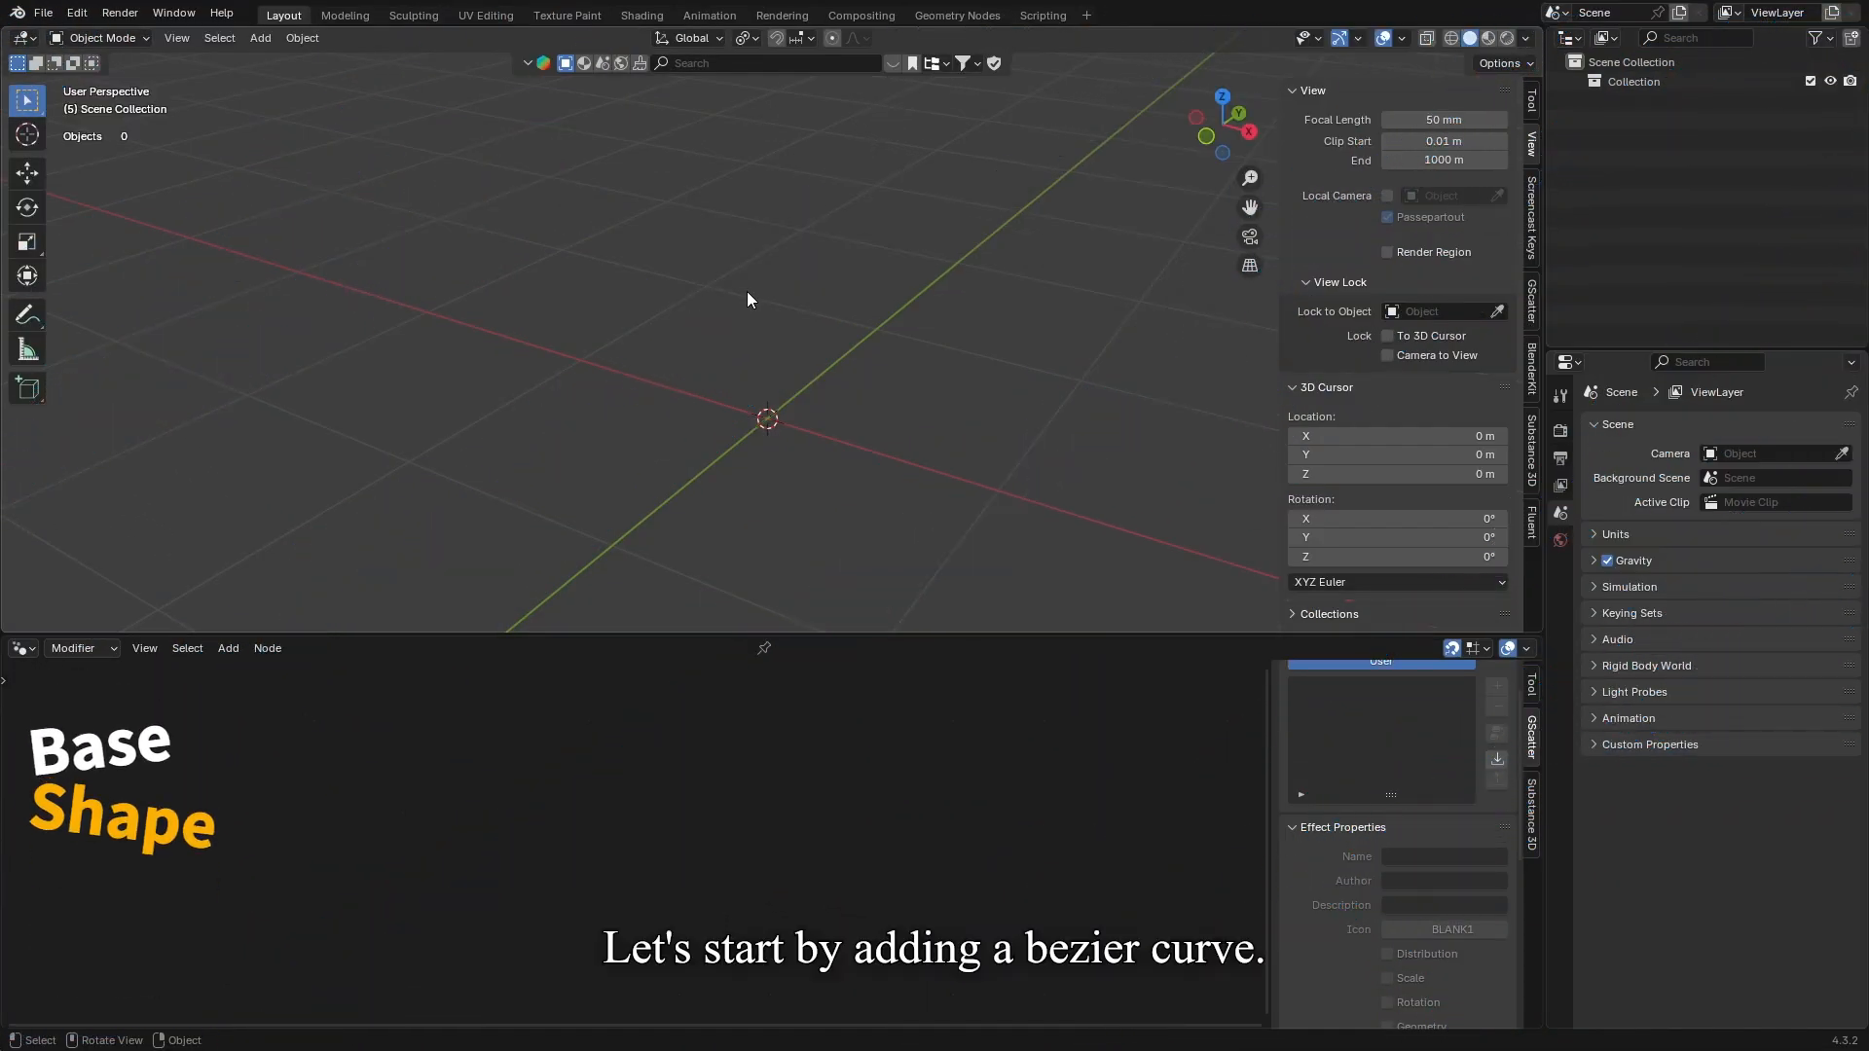
Add a Bézier curve at the world origin and give it a new geometry node tree named Rock Generator
{"action": "key", "text": "shift+a"}
{"action": "left_click", "coordinate": [783, 291]}
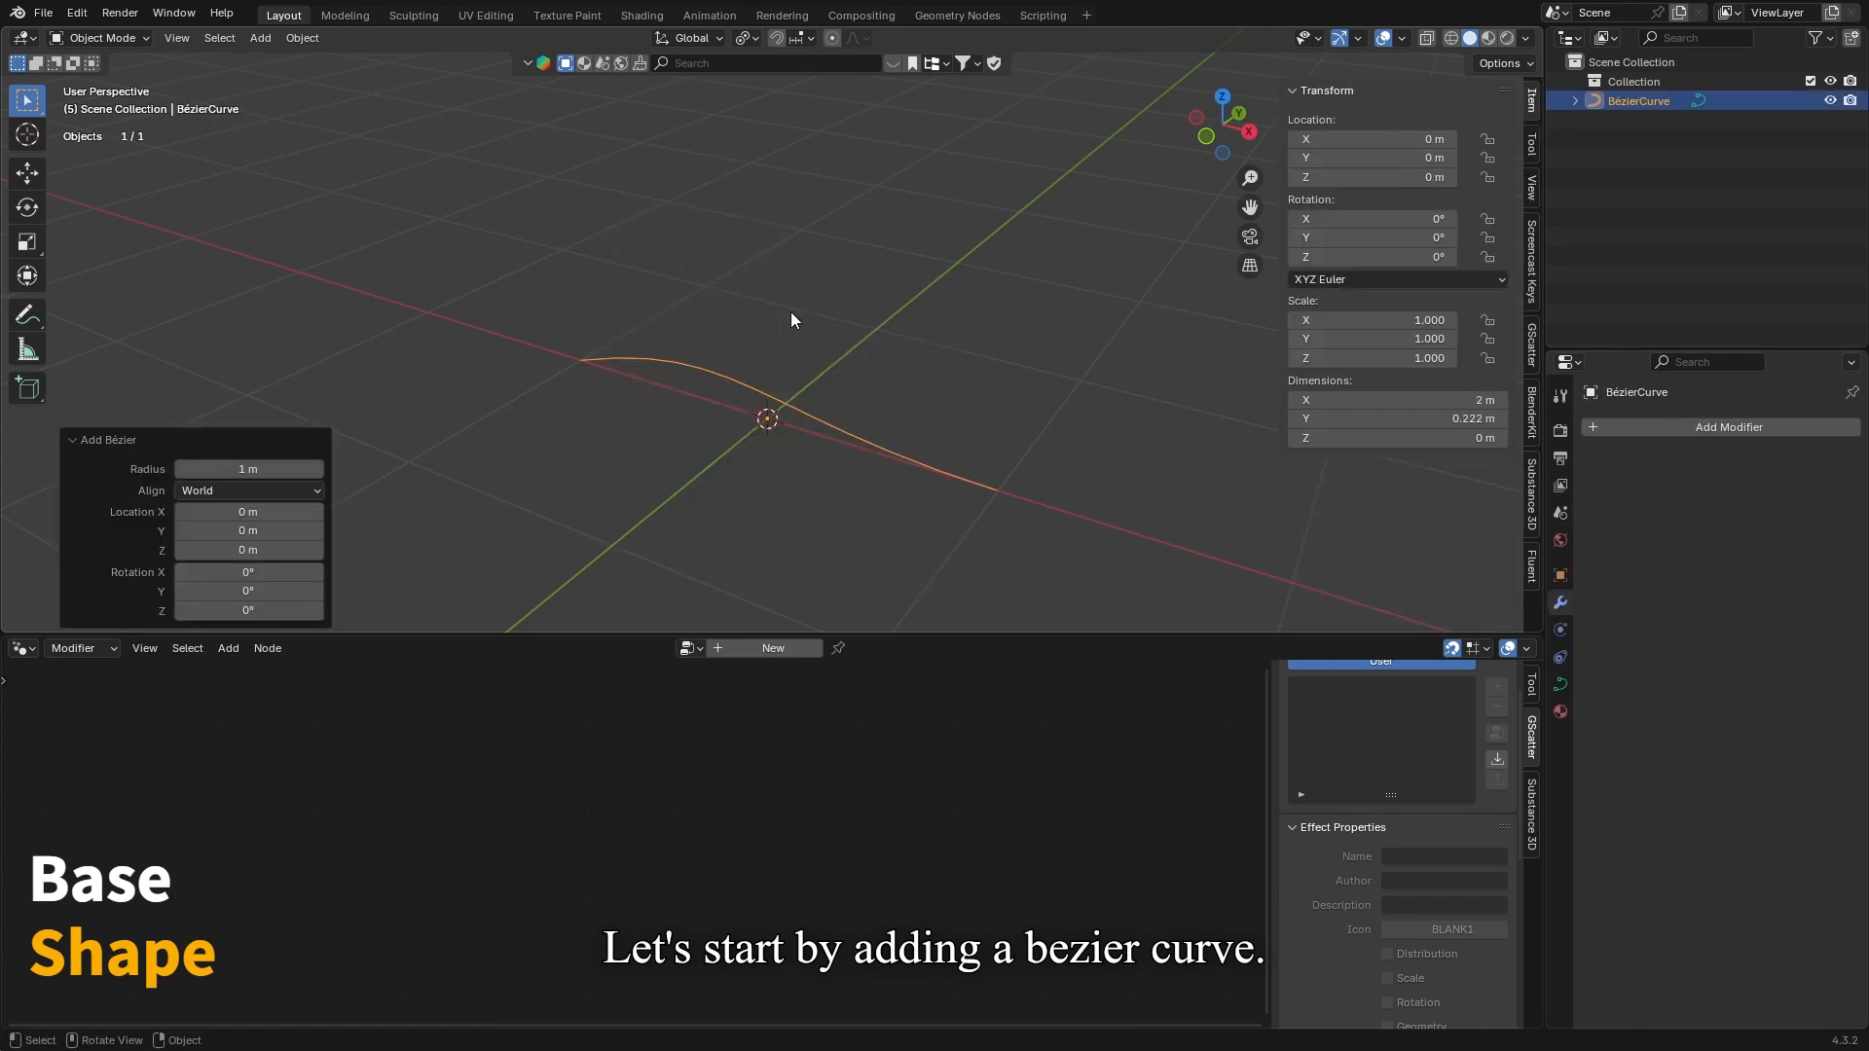
{"action": "left_click", "coordinate": [746, 647]}
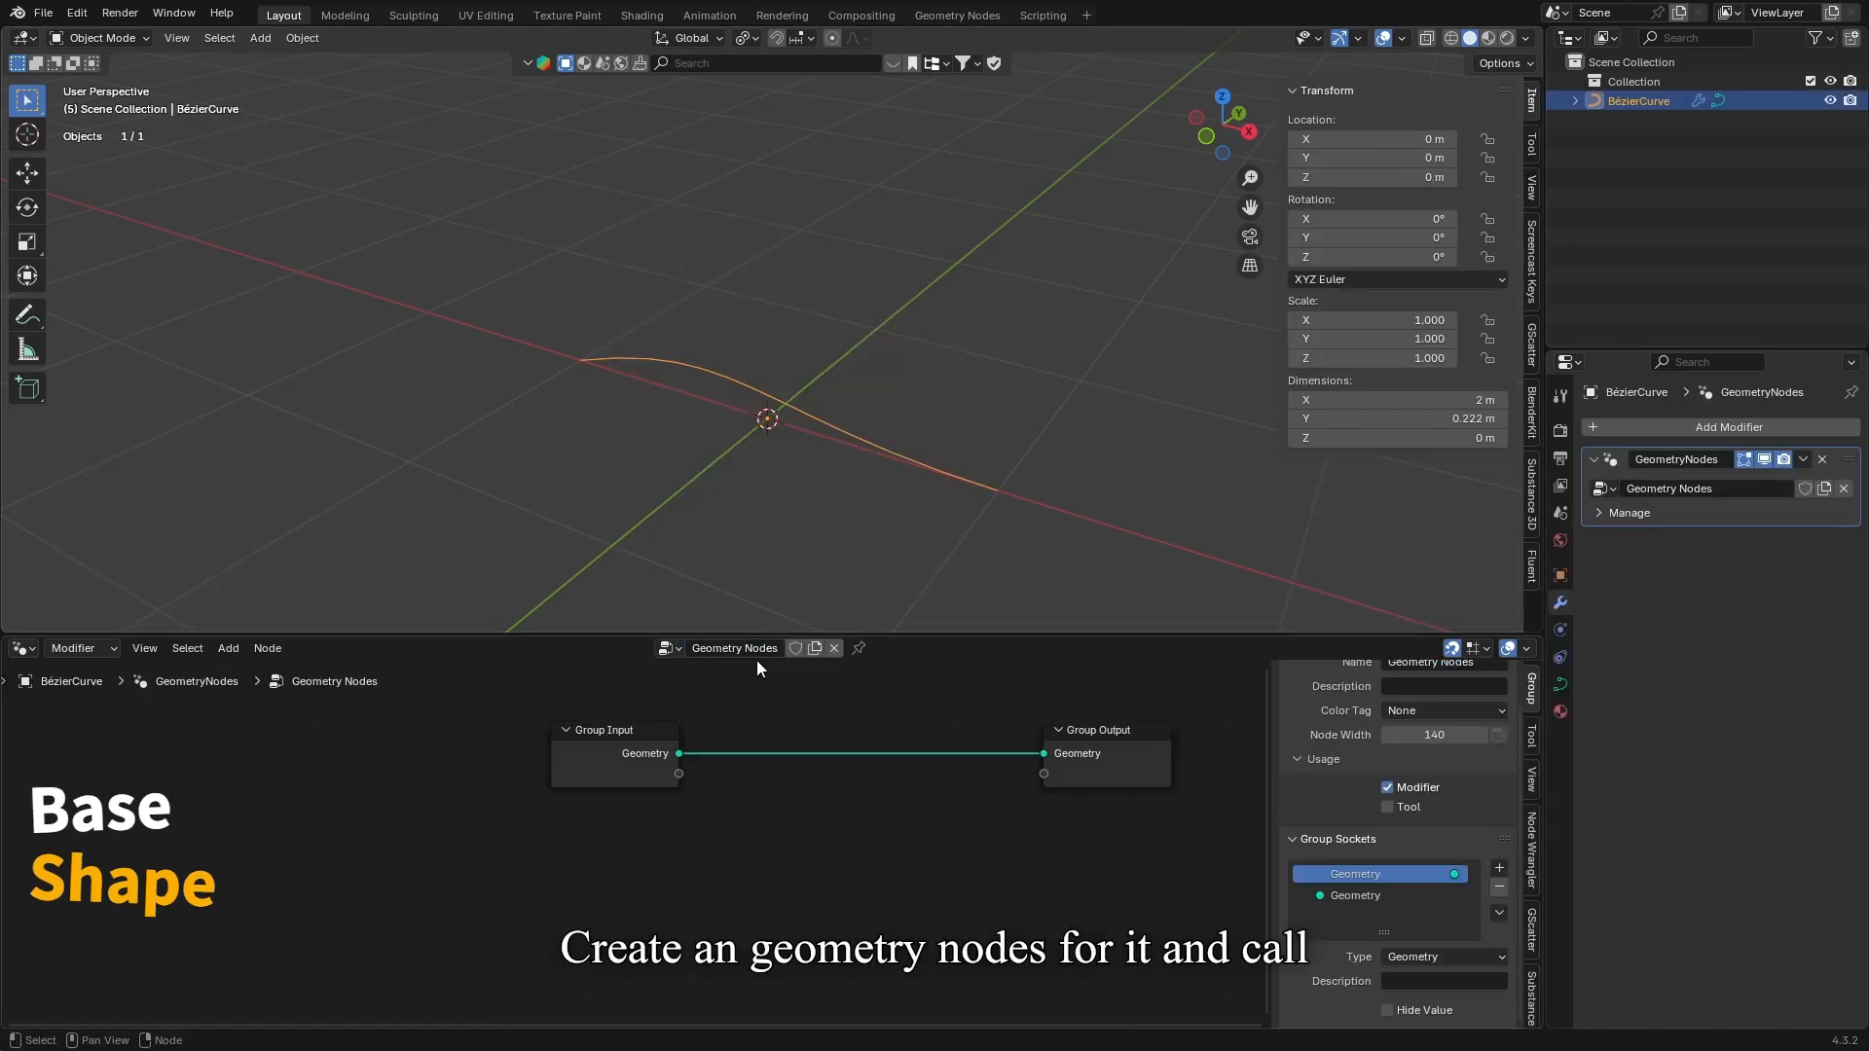
{"action": "double_click", "coordinate": [749, 648]}
{"action": "type", "text": "Ro"}
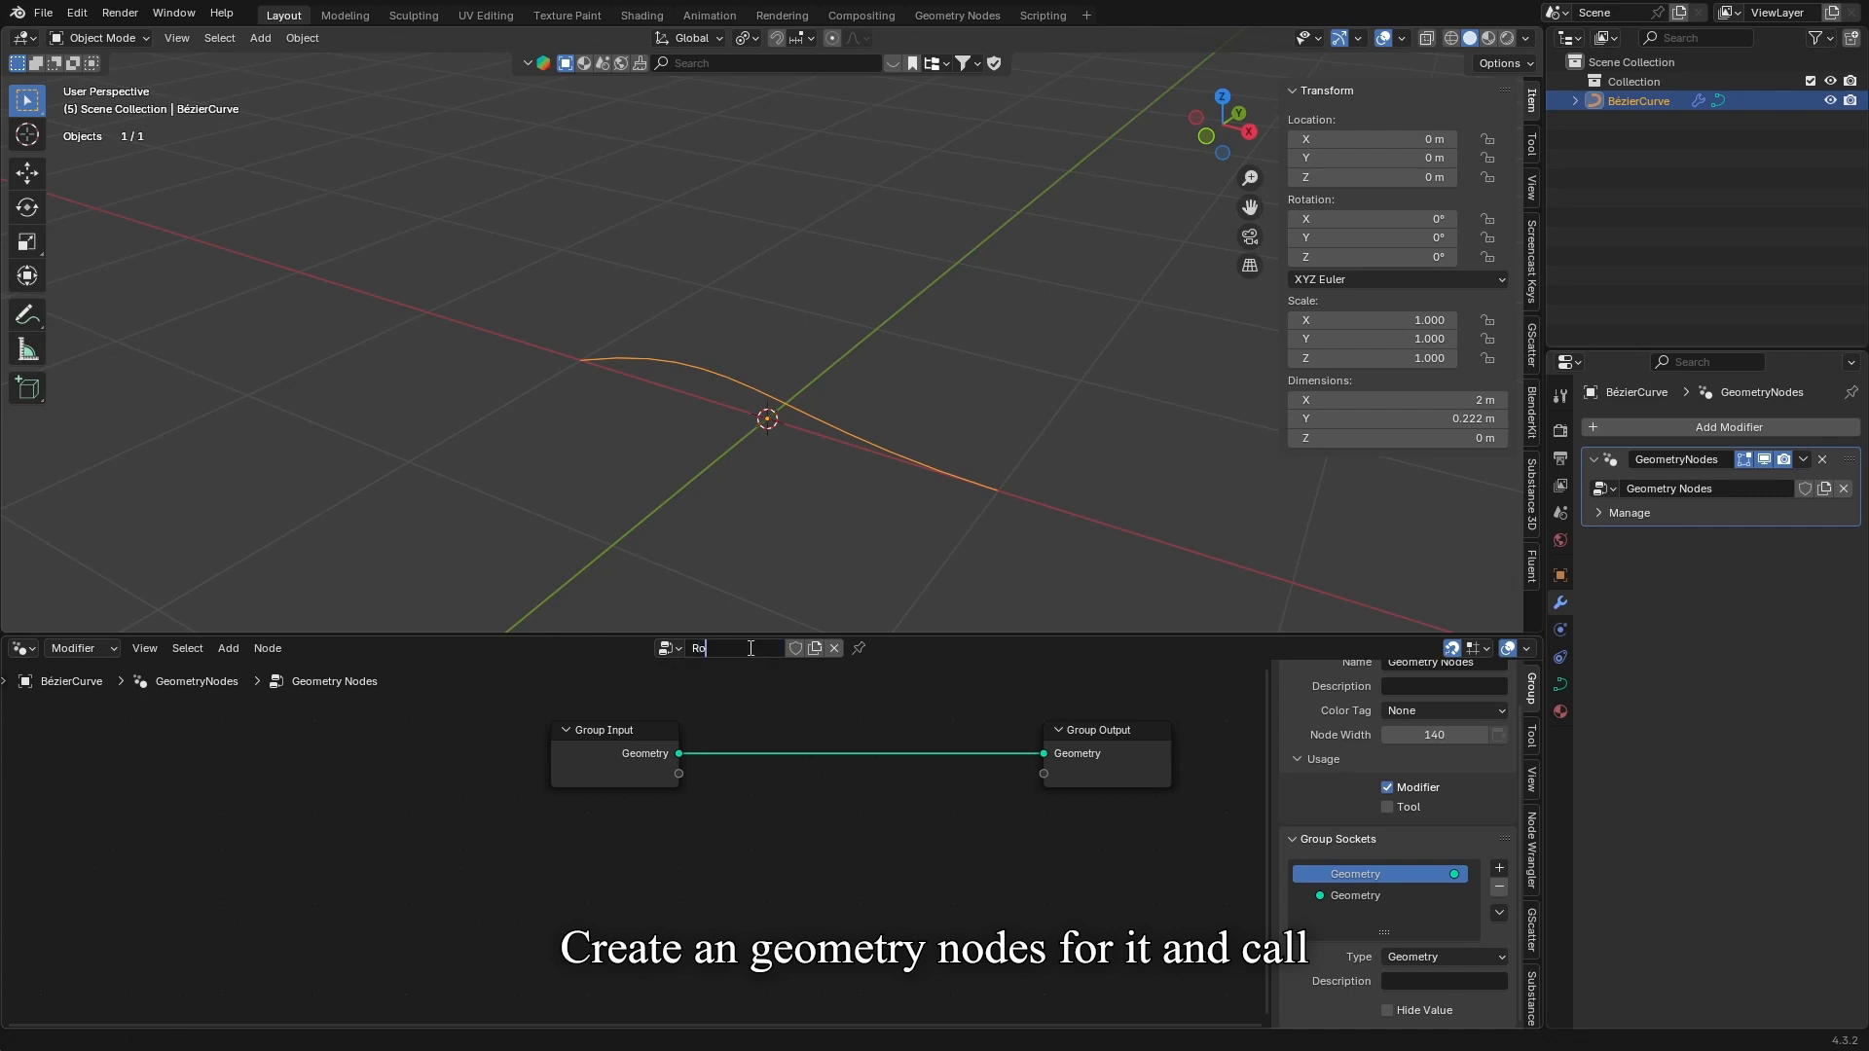
{"action": "type", "text": "ck Generato"}
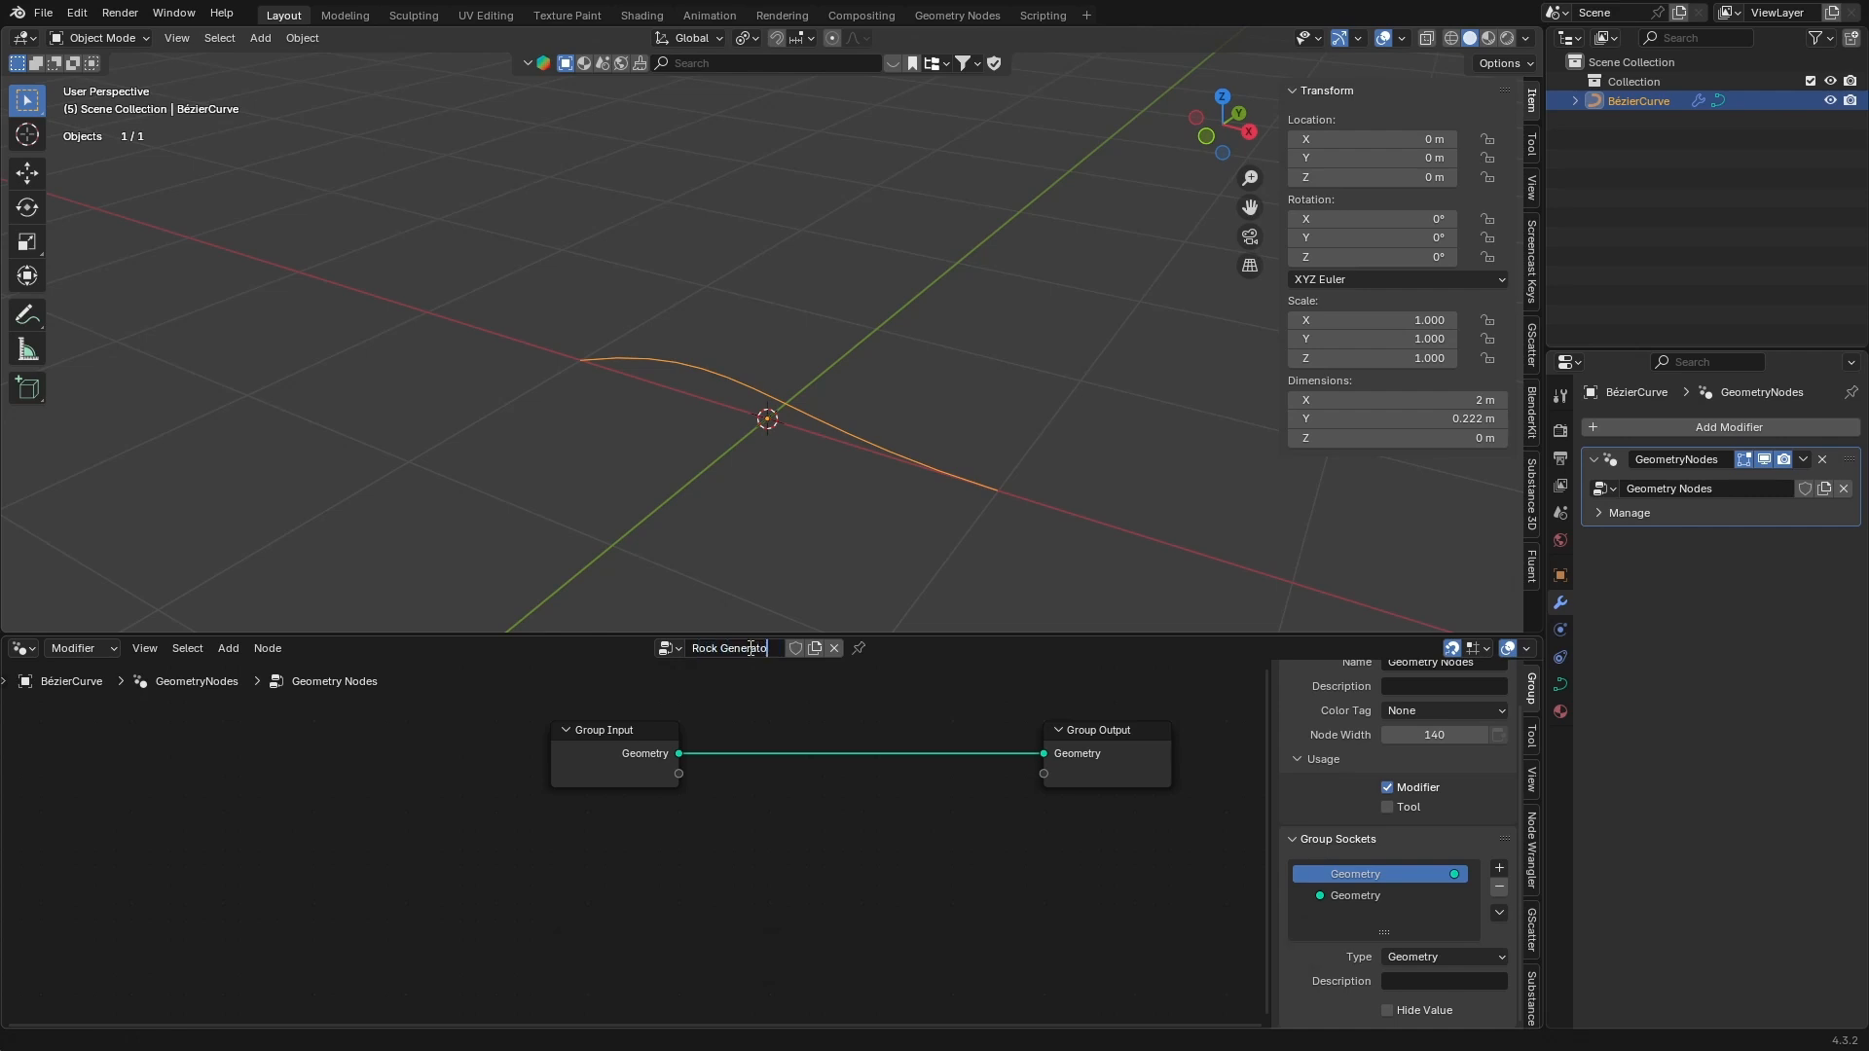
{"action": "type", "text": "r"}
{"action": "key", "text": "Return"}
{"action": "key", "text": "Home"}
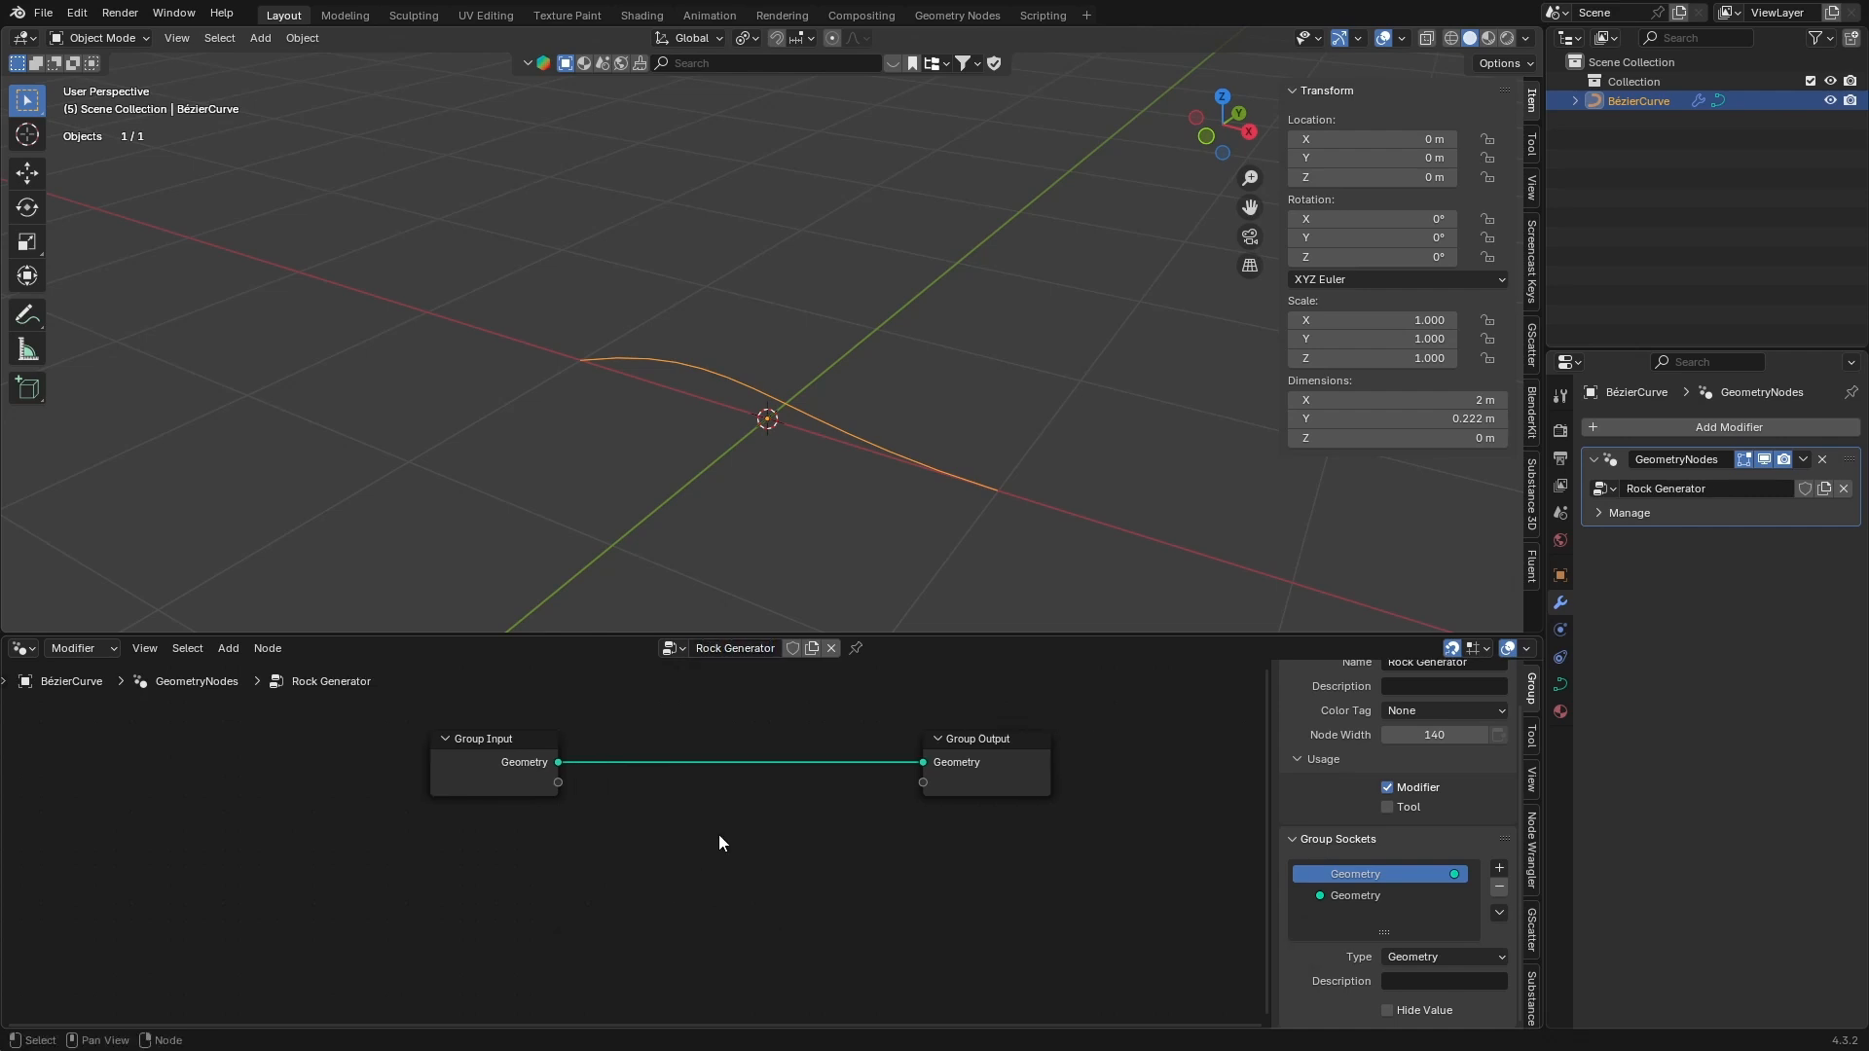
Insert an Instance on Points node between Group Input and Group Output
{"action": "key", "text": "shift+a"}
{"action": "type", "text": "insta"}
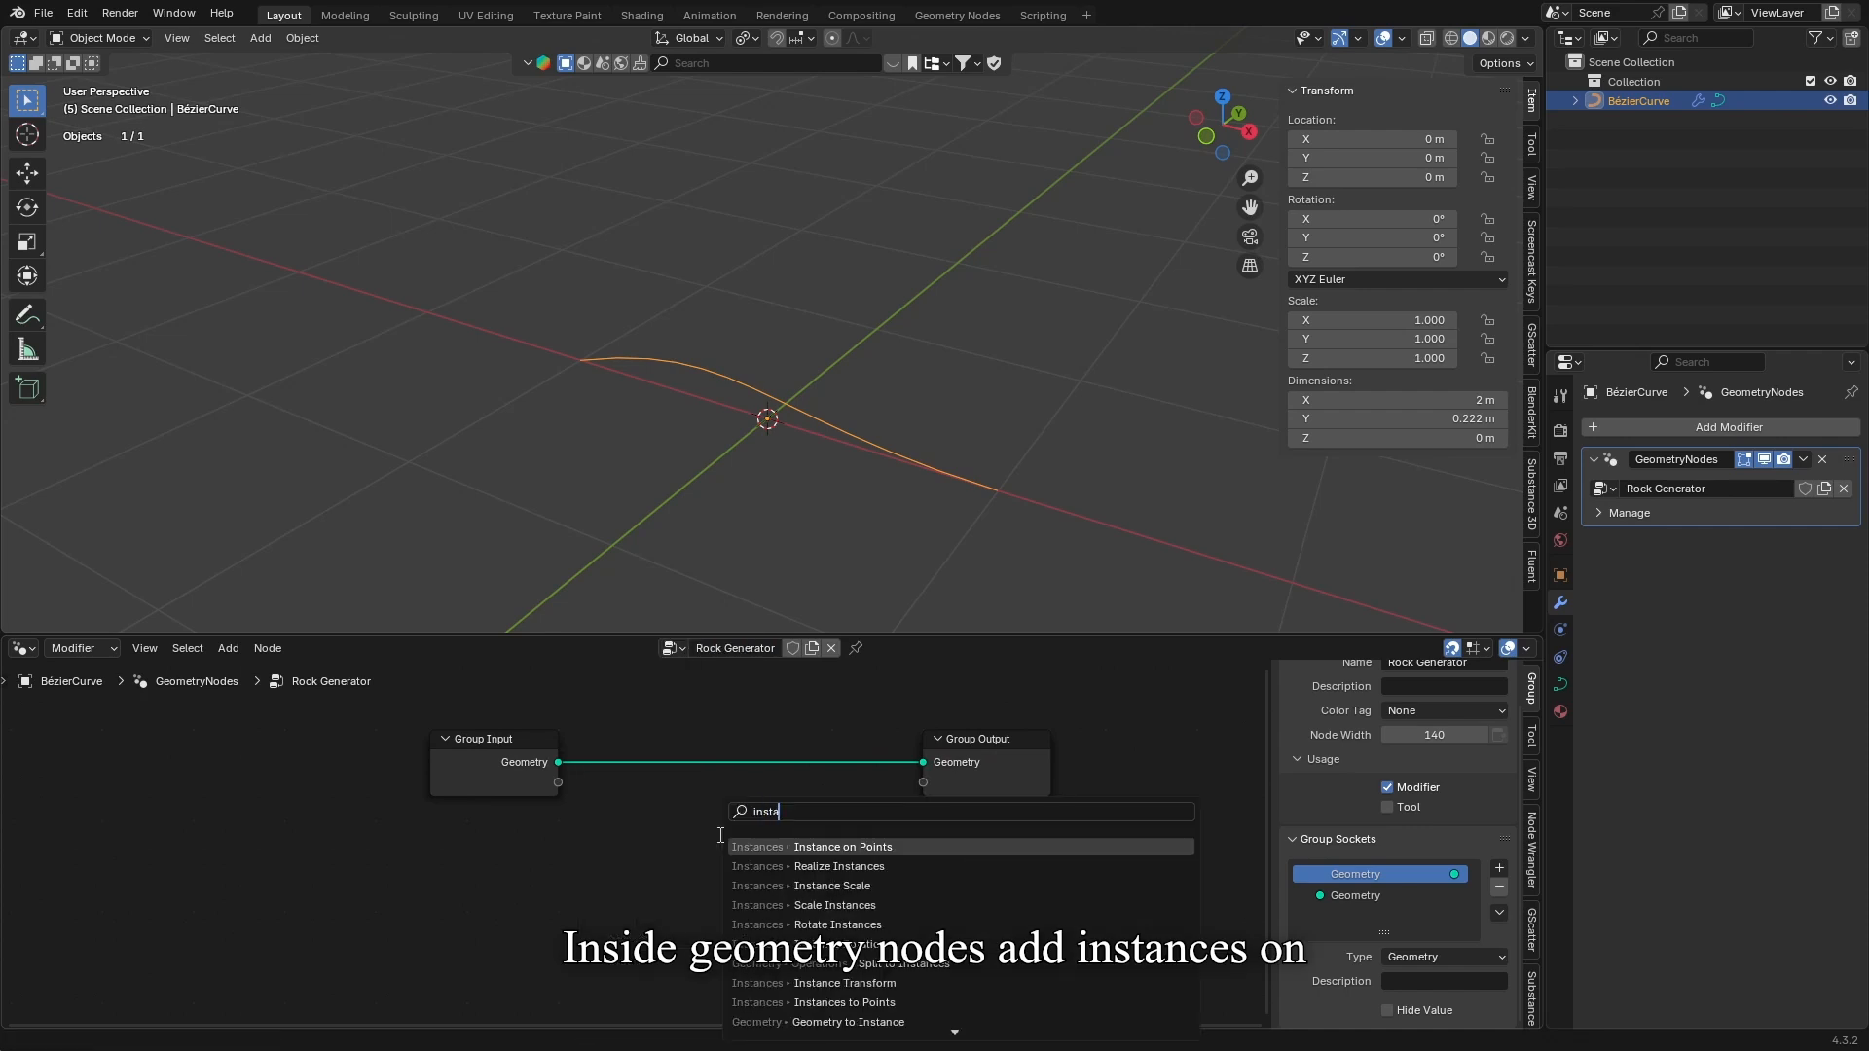
{"action": "key", "text": "Return"}
{"action": "left_click", "coordinate": [705, 740]}
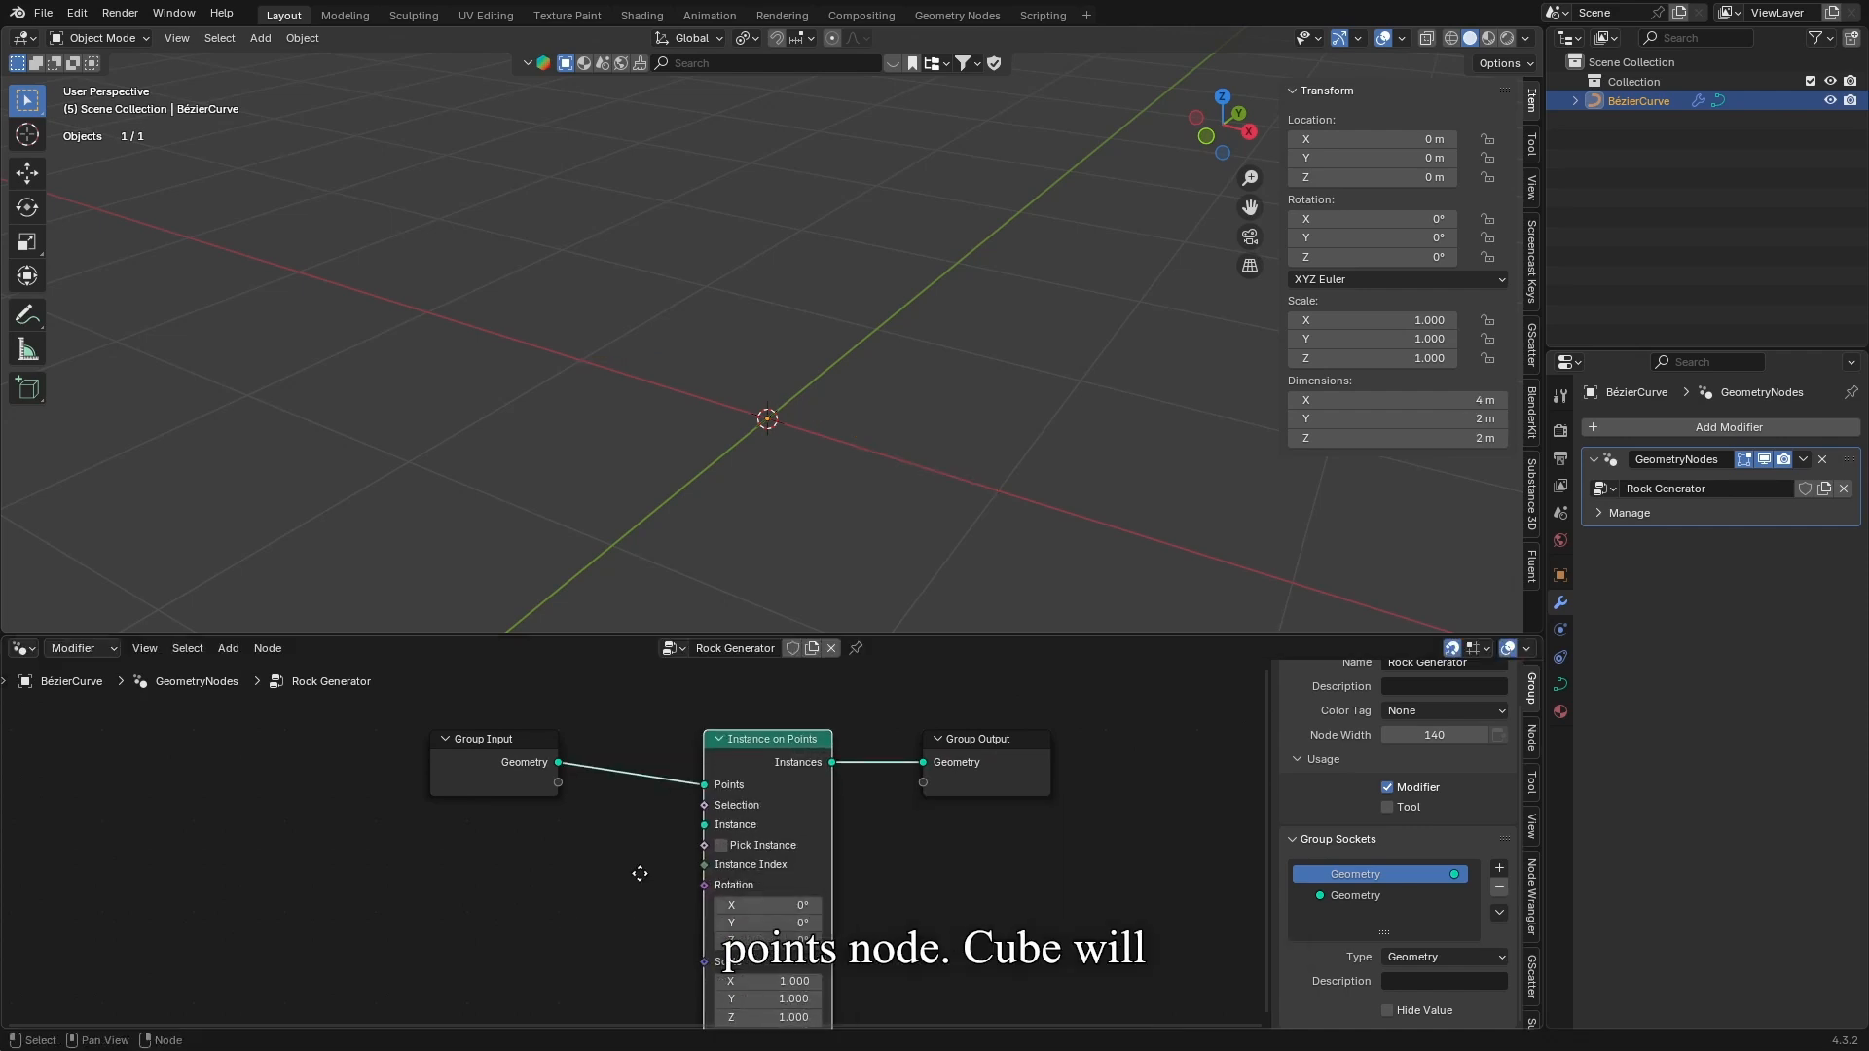
Add a Cube mesh node and connect its Mesh output to the Instance input of Instance on Points
{"action": "middle_click_drag", "start_coordinate": [639, 873], "coordinate": [755, 835]}
{"action": "key", "text": "shift+a"}
{"action": "type", "text": "cube"}
{"action": "key", "text": "Return"}
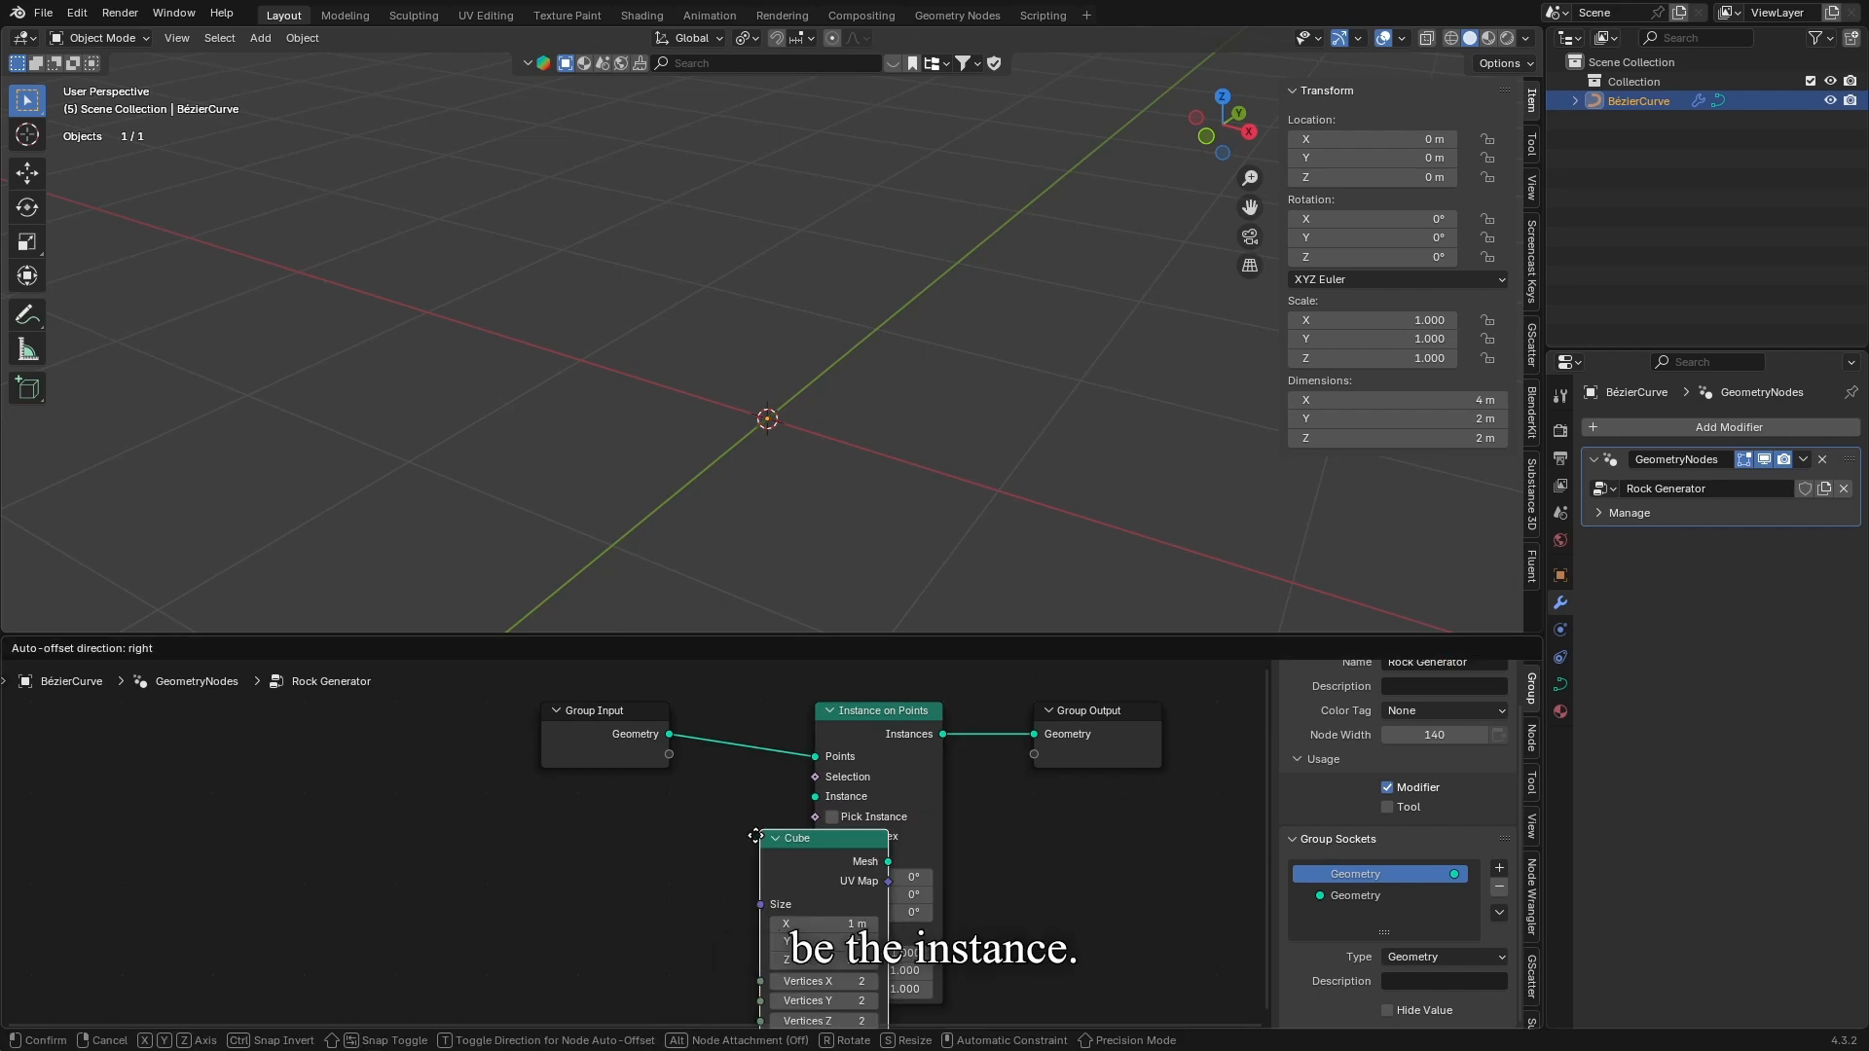
{"action": "left_click", "coordinate": [555, 790]}
{"action": "left_click_drag", "start_coordinate": [704, 825], "coordinate": [815, 796]}
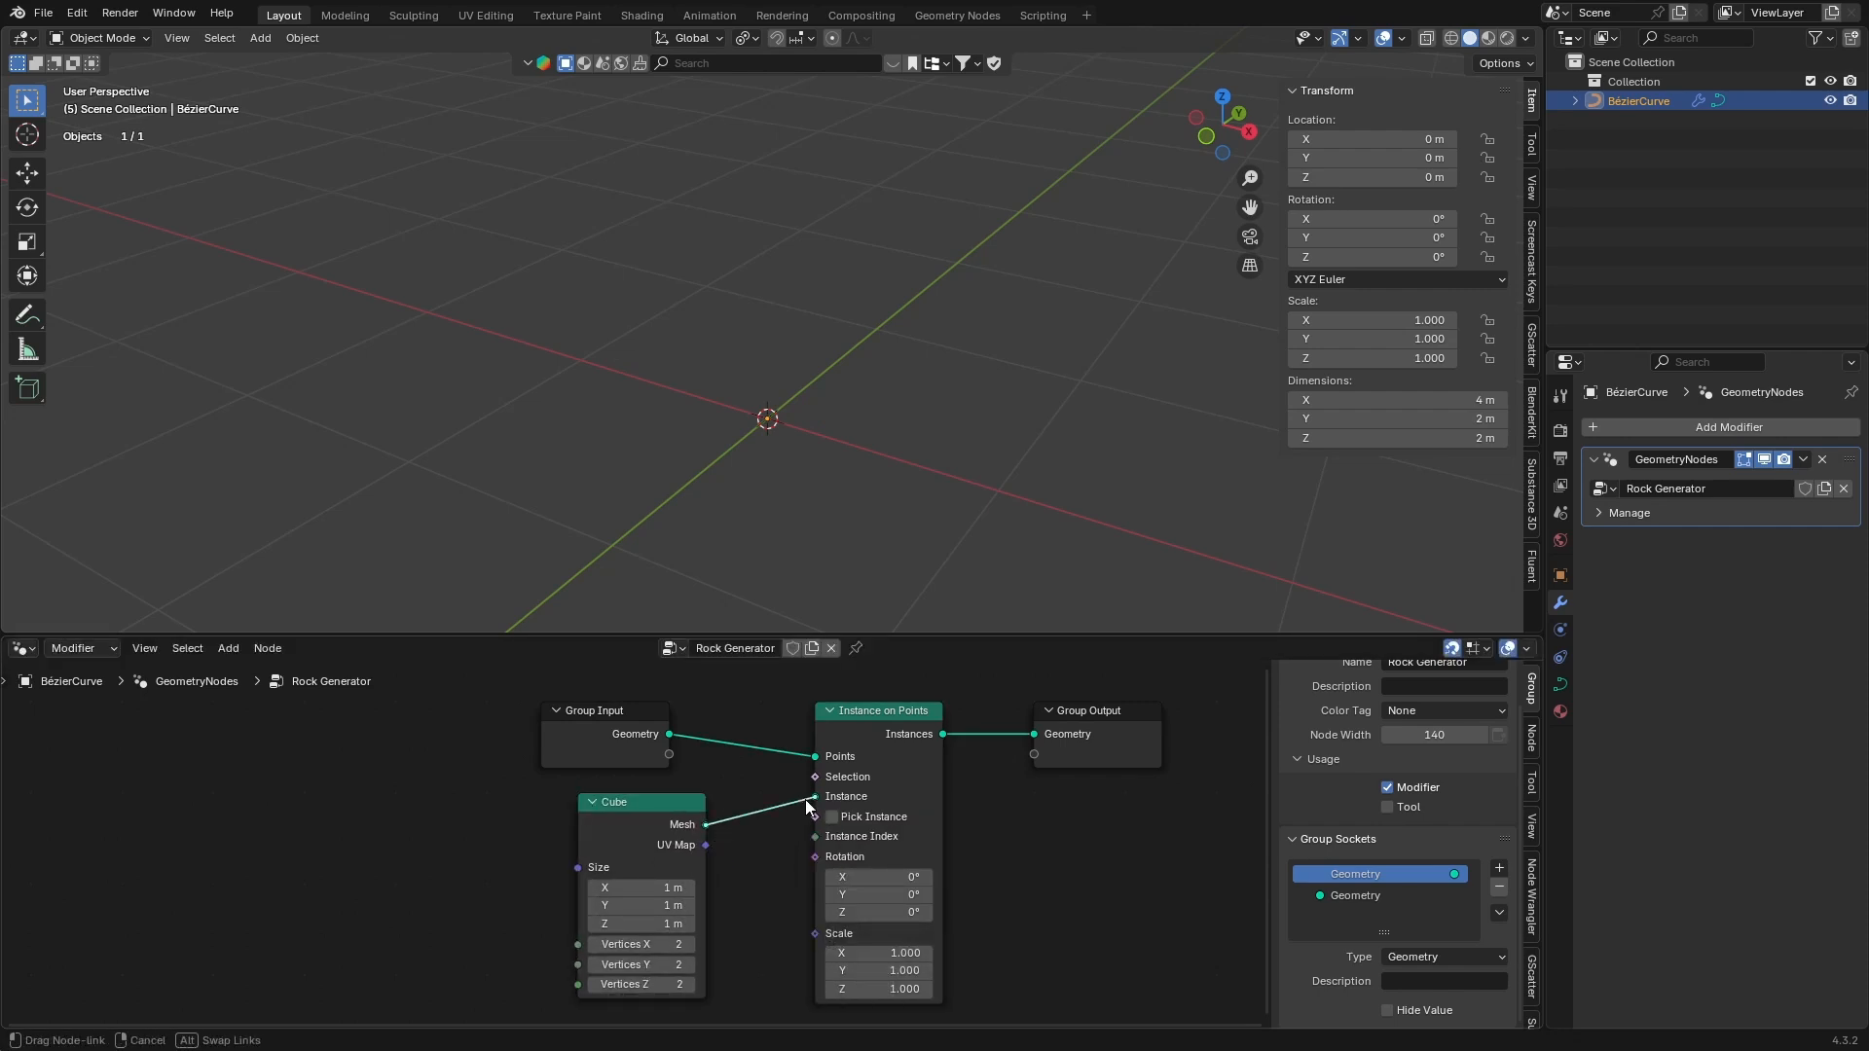
Hide the Cube node's unused sockets and reposition the Cube and Group Input nodes beside Instance on Points
{"action": "left_click", "coordinate": [662, 824]}
{"action": "key", "text": "ctrl+h"}
{"action": "left_click_drag", "start_coordinate": [662, 823], "coordinate": [735, 805]}
{"action": "left_click_drag", "start_coordinate": [586, 754], "coordinate": [549, 773]}
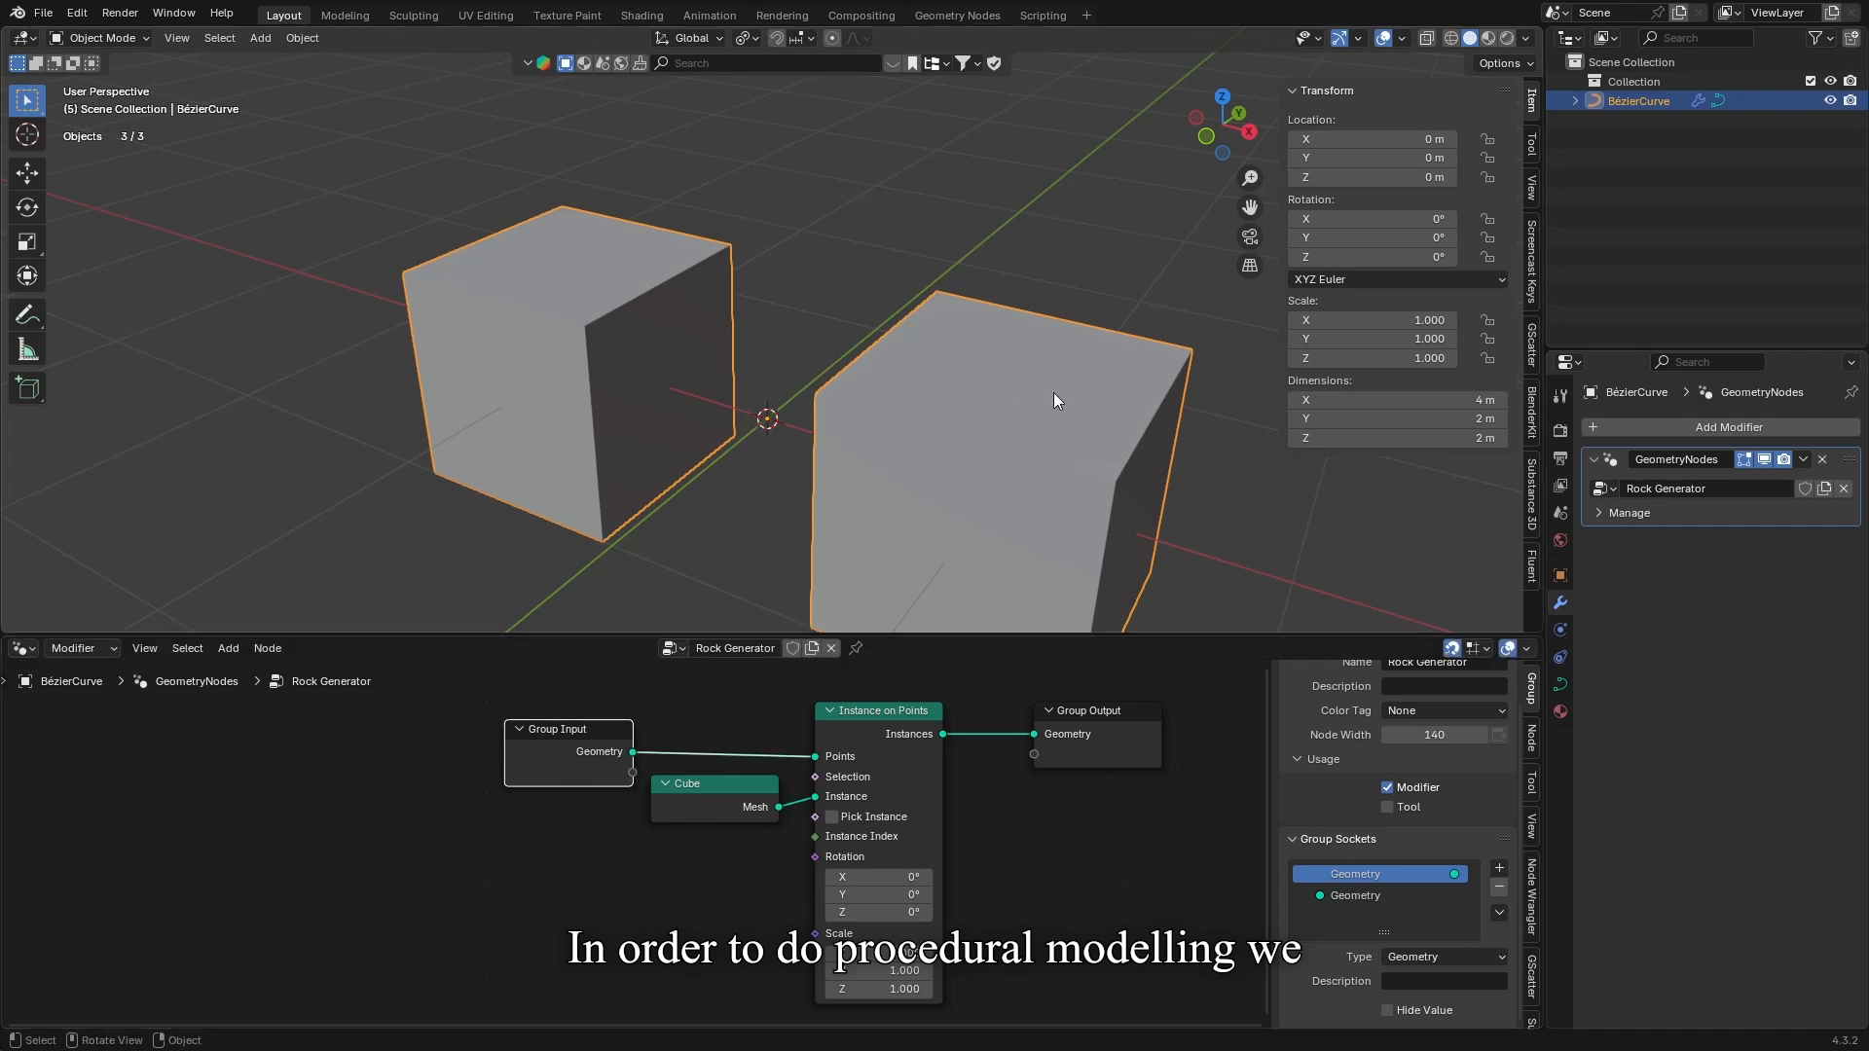
Enter Edit Mode on the Bézier curve and select the control point at X 1 m to inspect its Radius
{"action": "middle_click_drag", "start_coordinate": [1053, 394], "coordinate": [1009, 370]}
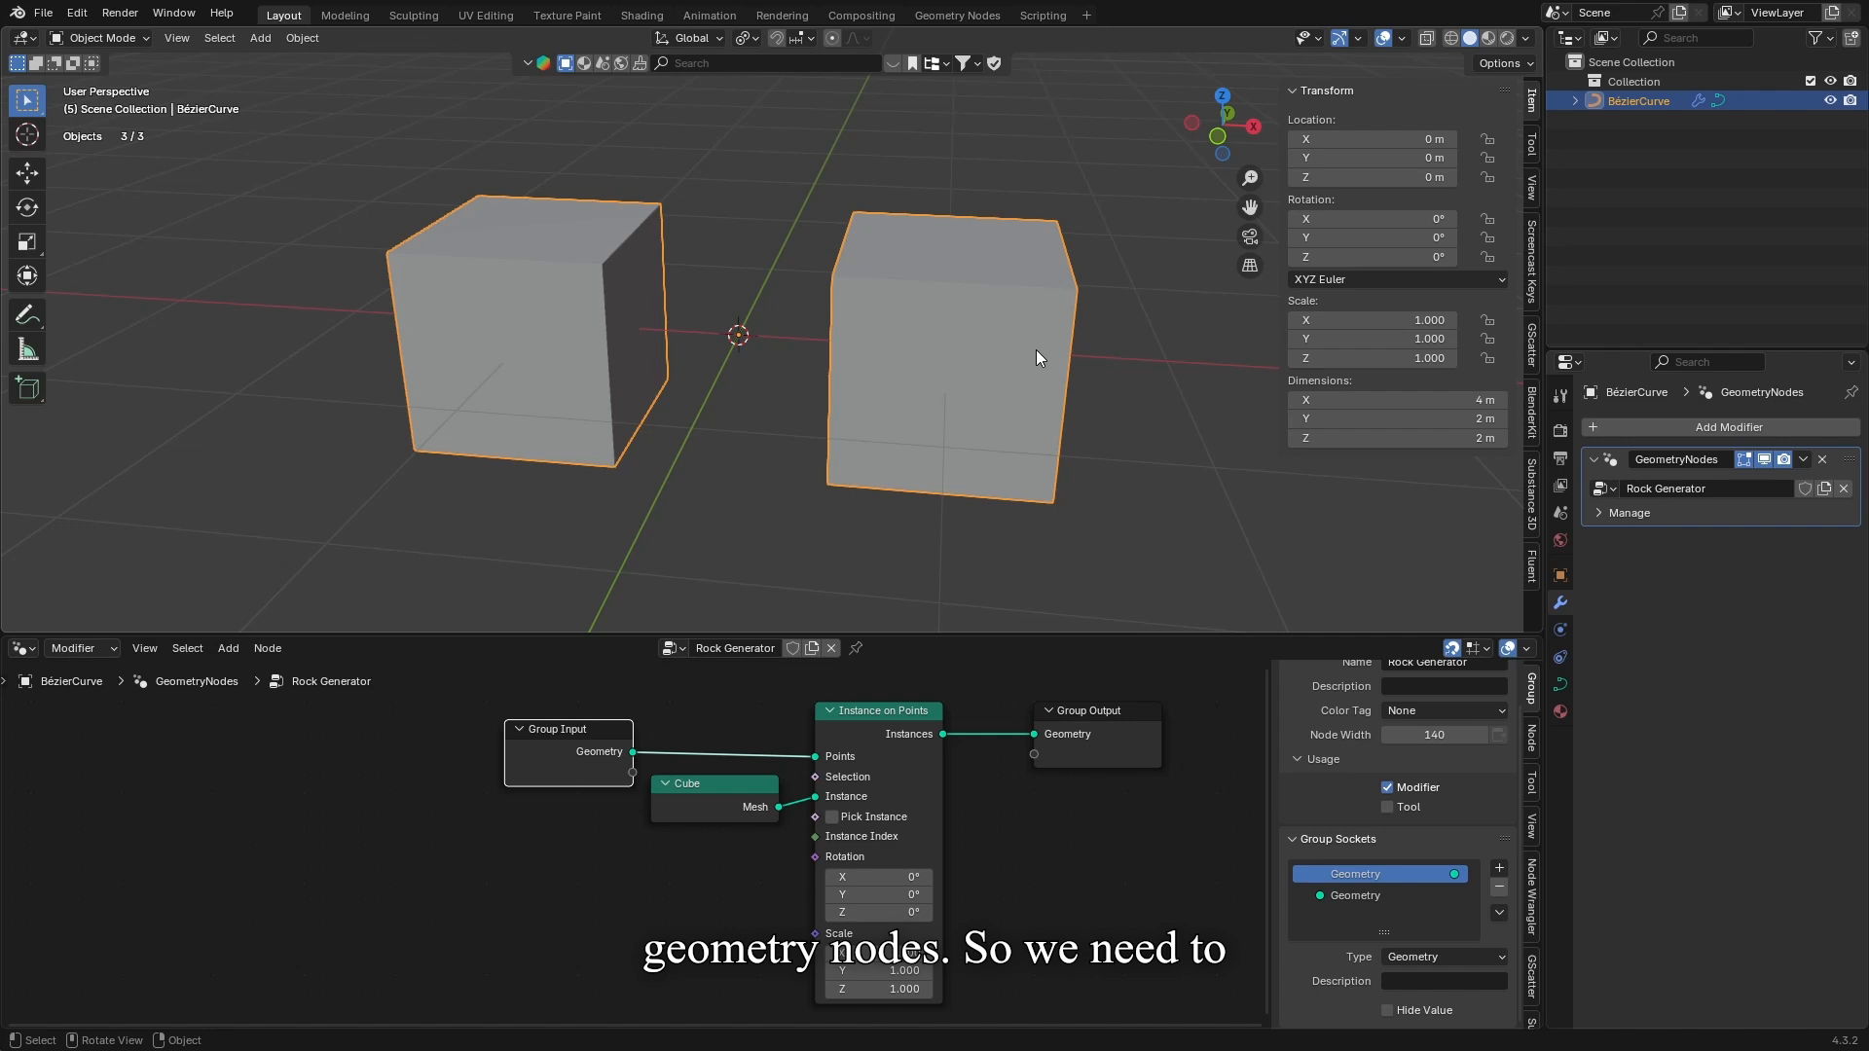
{"action": "middle_click_drag", "start_coordinate": [1035, 349], "coordinate": [1016, 377]}
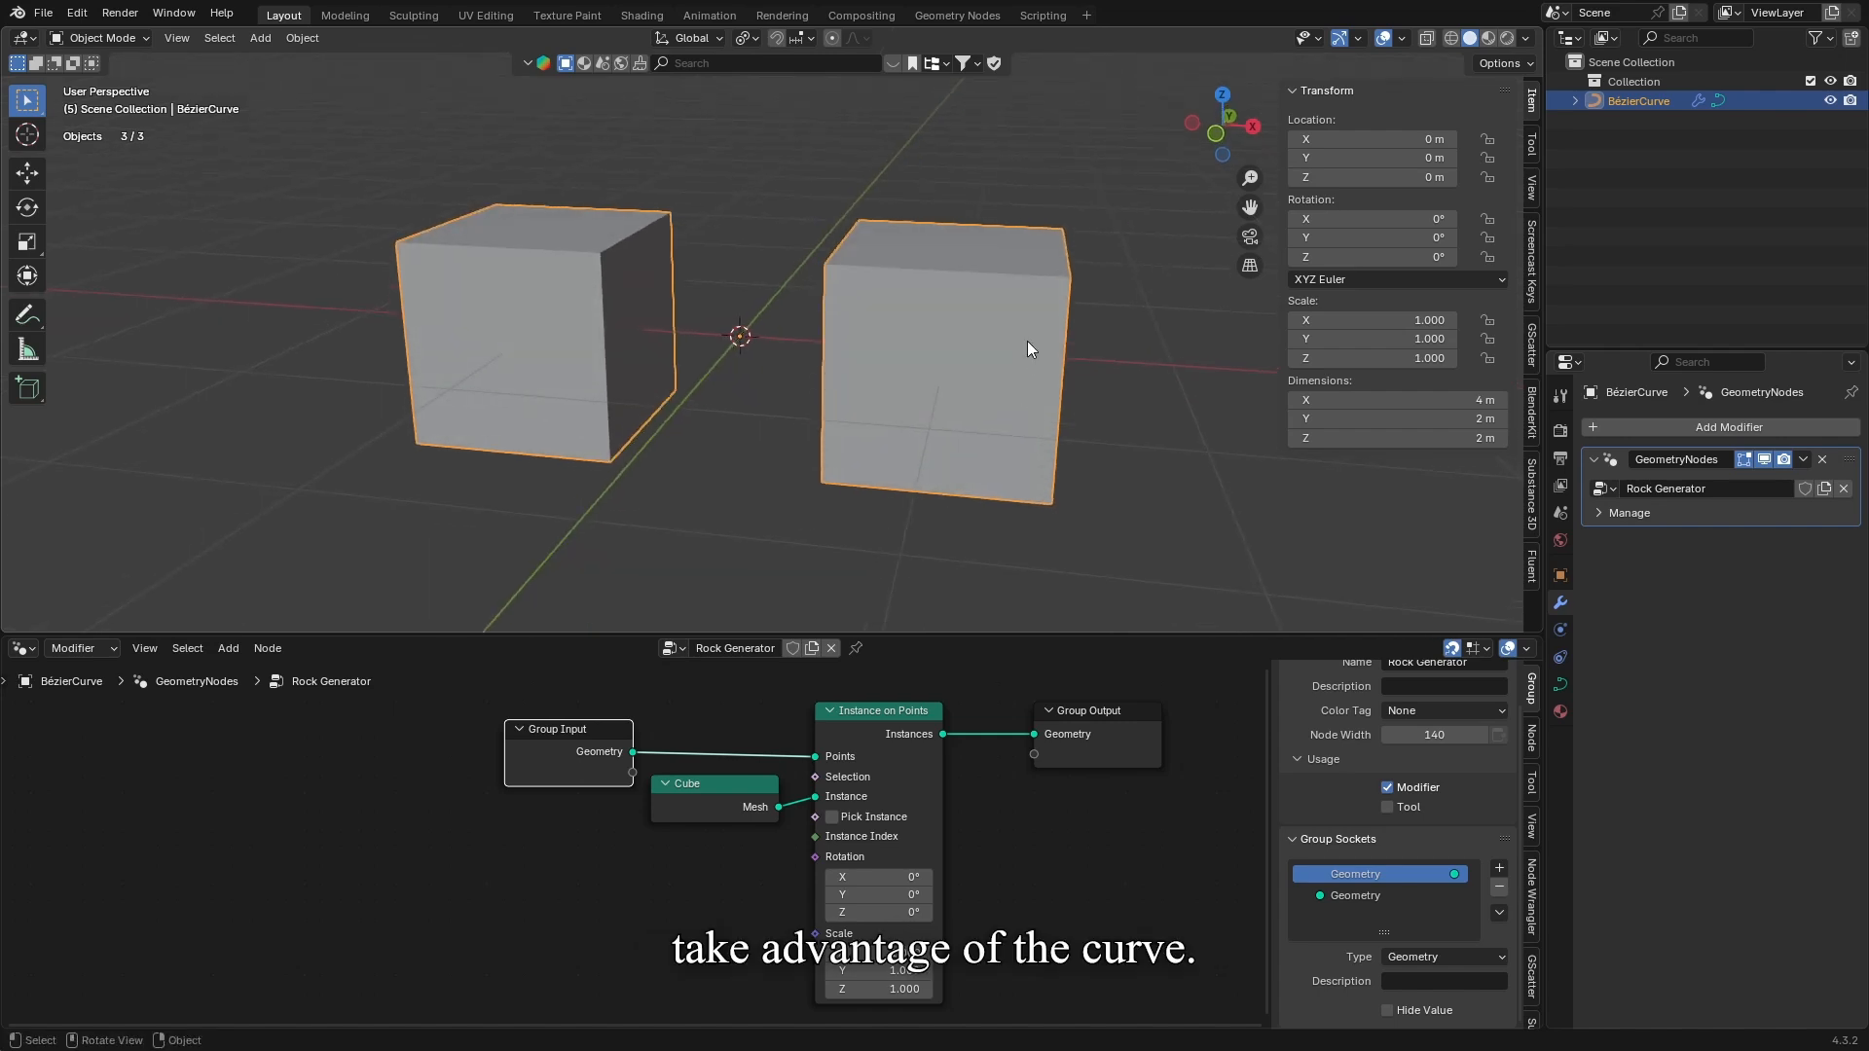
{"action": "key", "text": "Tab"}
{"action": "left_click", "coordinate": [950, 353]}
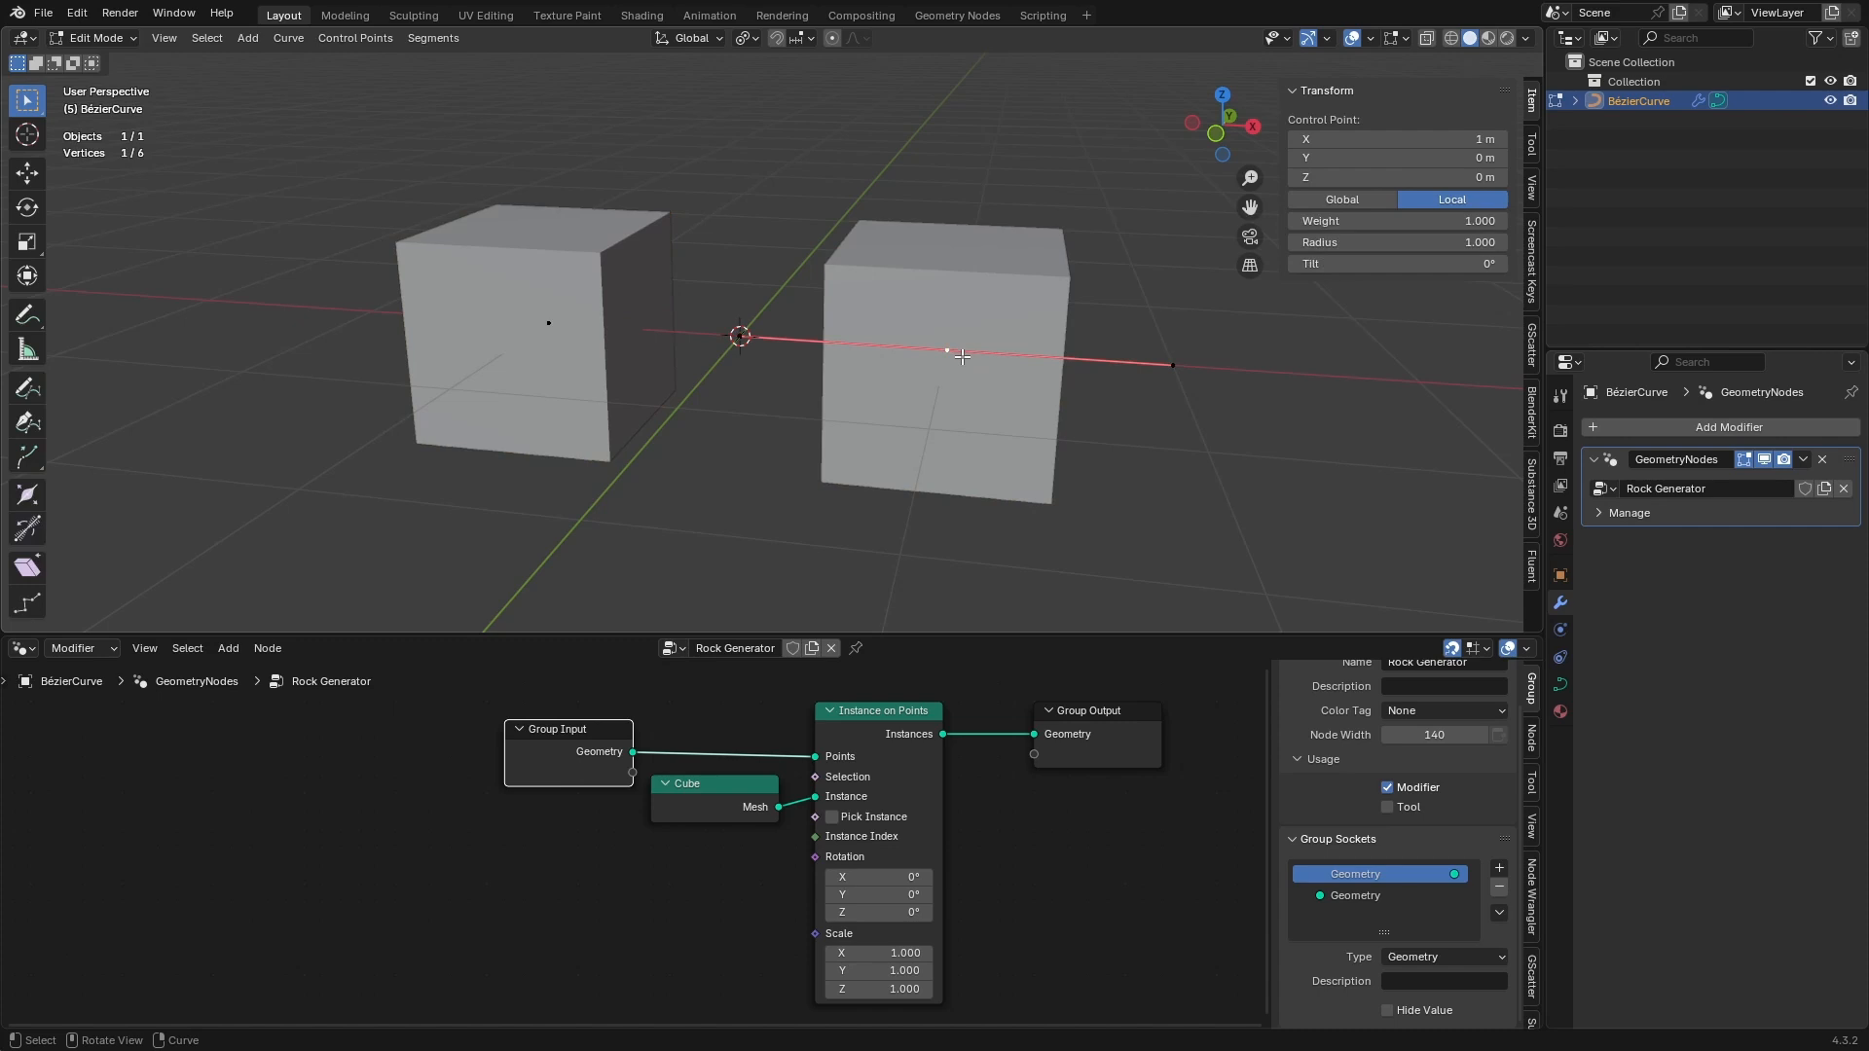
{"action": "mouse_move", "coordinate": [949, 353]}
{"action": "middle_mouse_down"}
{"action": "mouse_move", "coordinate": [994, 408]}
{"action": "mouse_move", "coordinate": [925, 422]}
{"action": "mouse_move", "coordinate": [932, 384]}
{"action": "middle_mouse_up"}
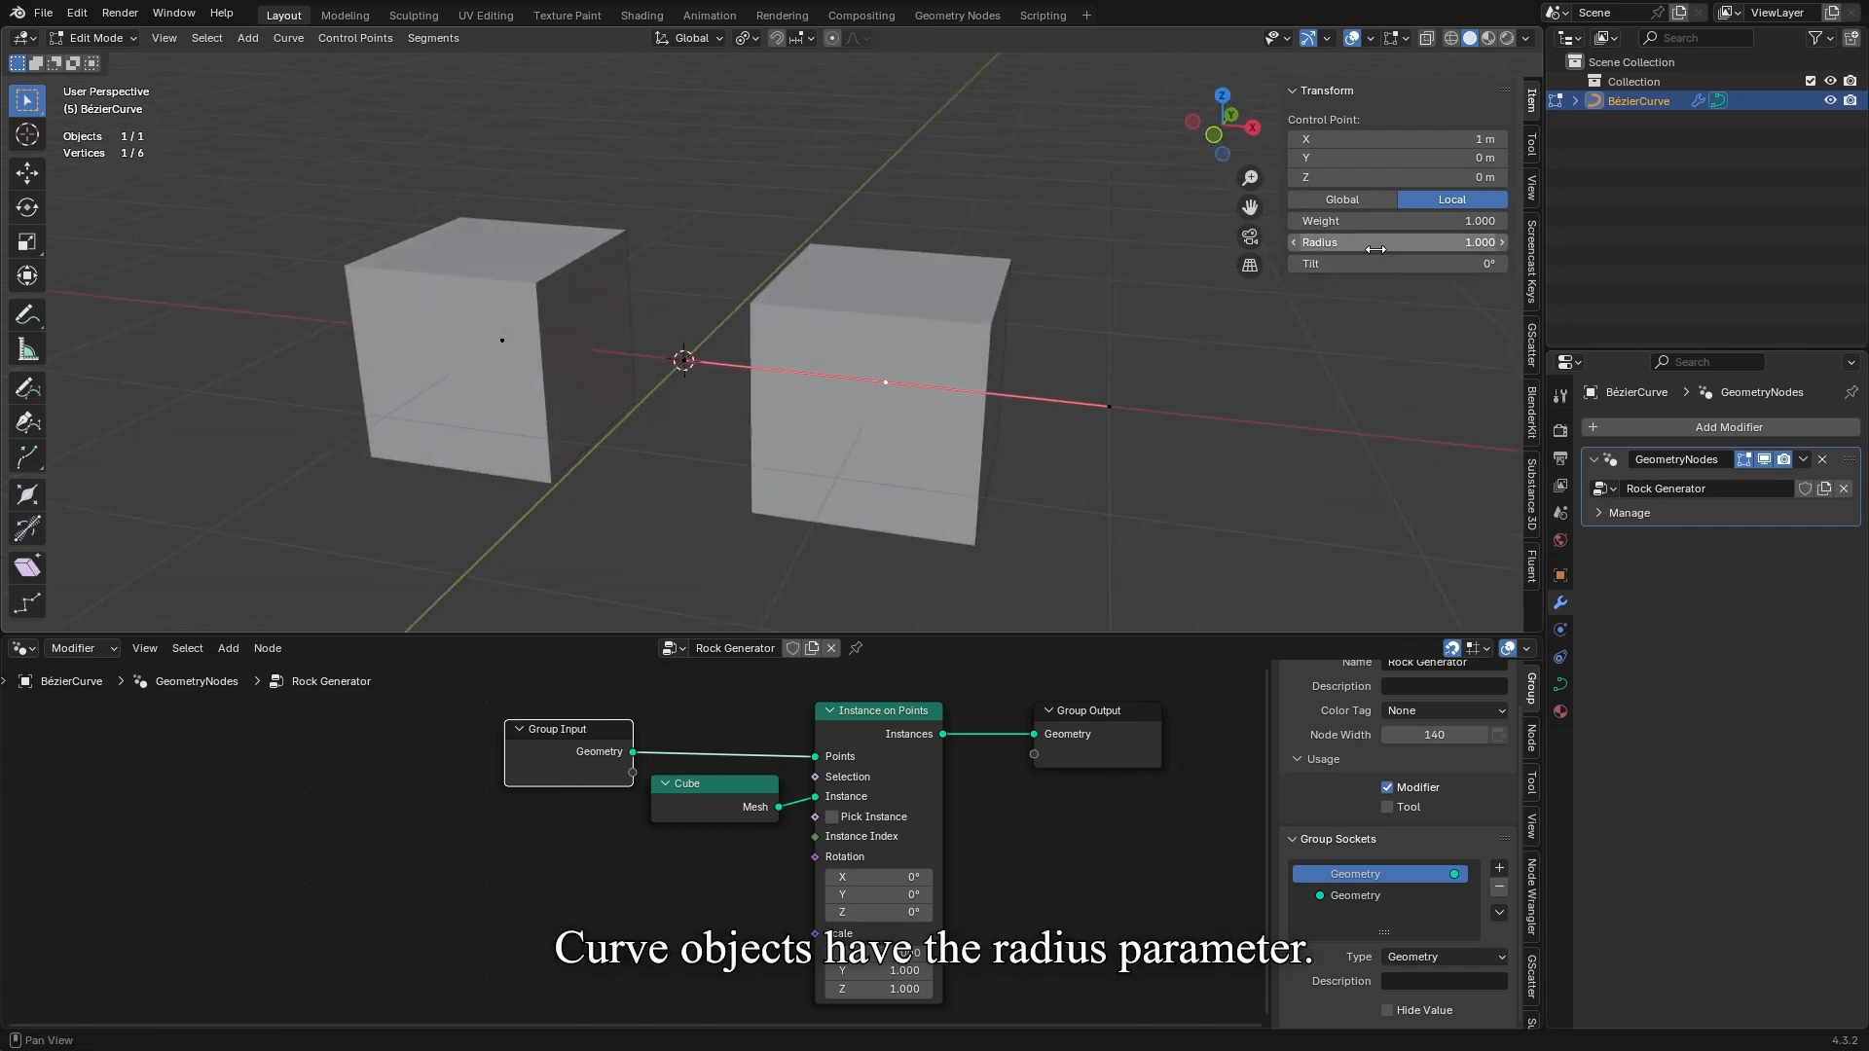
{"action": "left_click_drag", "start_coordinate": [1376, 245], "coordinate": [1376, 245]}
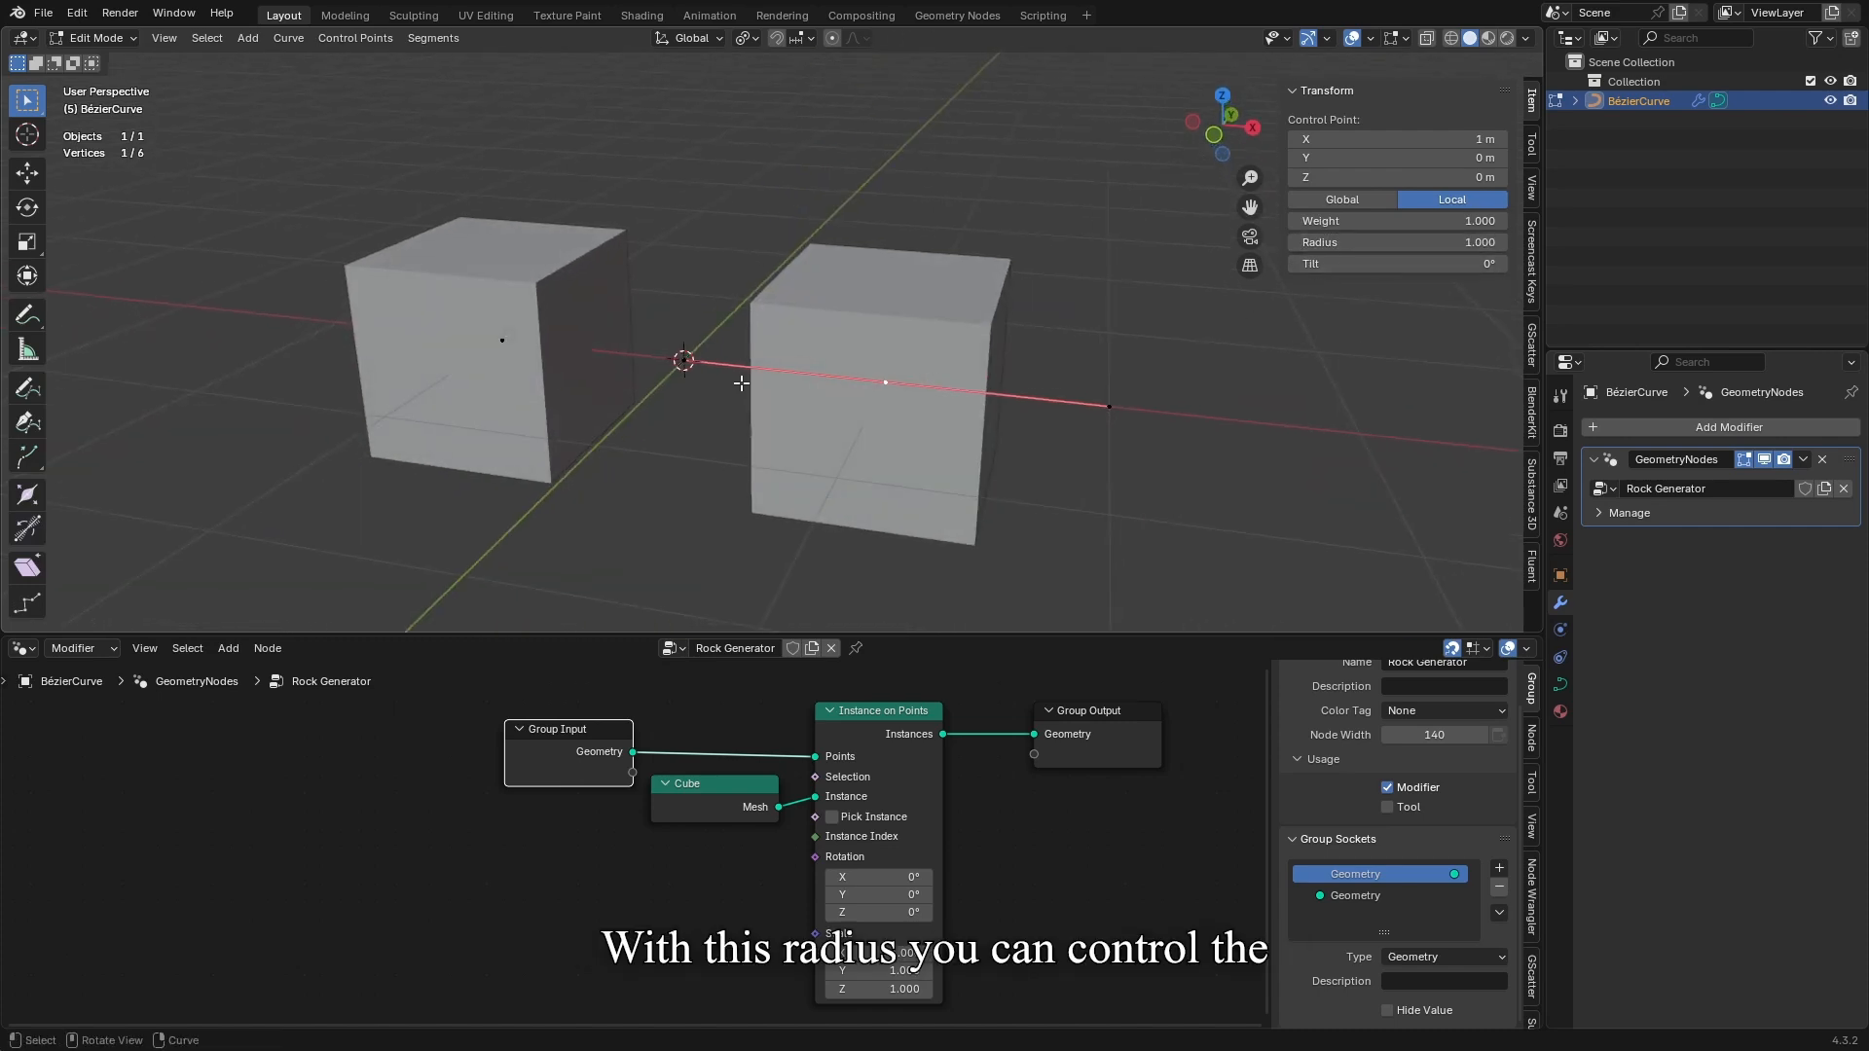
Add a Radius node and connect it to the Scale input of Instance on Points
{"action": "middle_click_drag", "start_coordinate": [752, 888], "coordinate": [799, 789]}
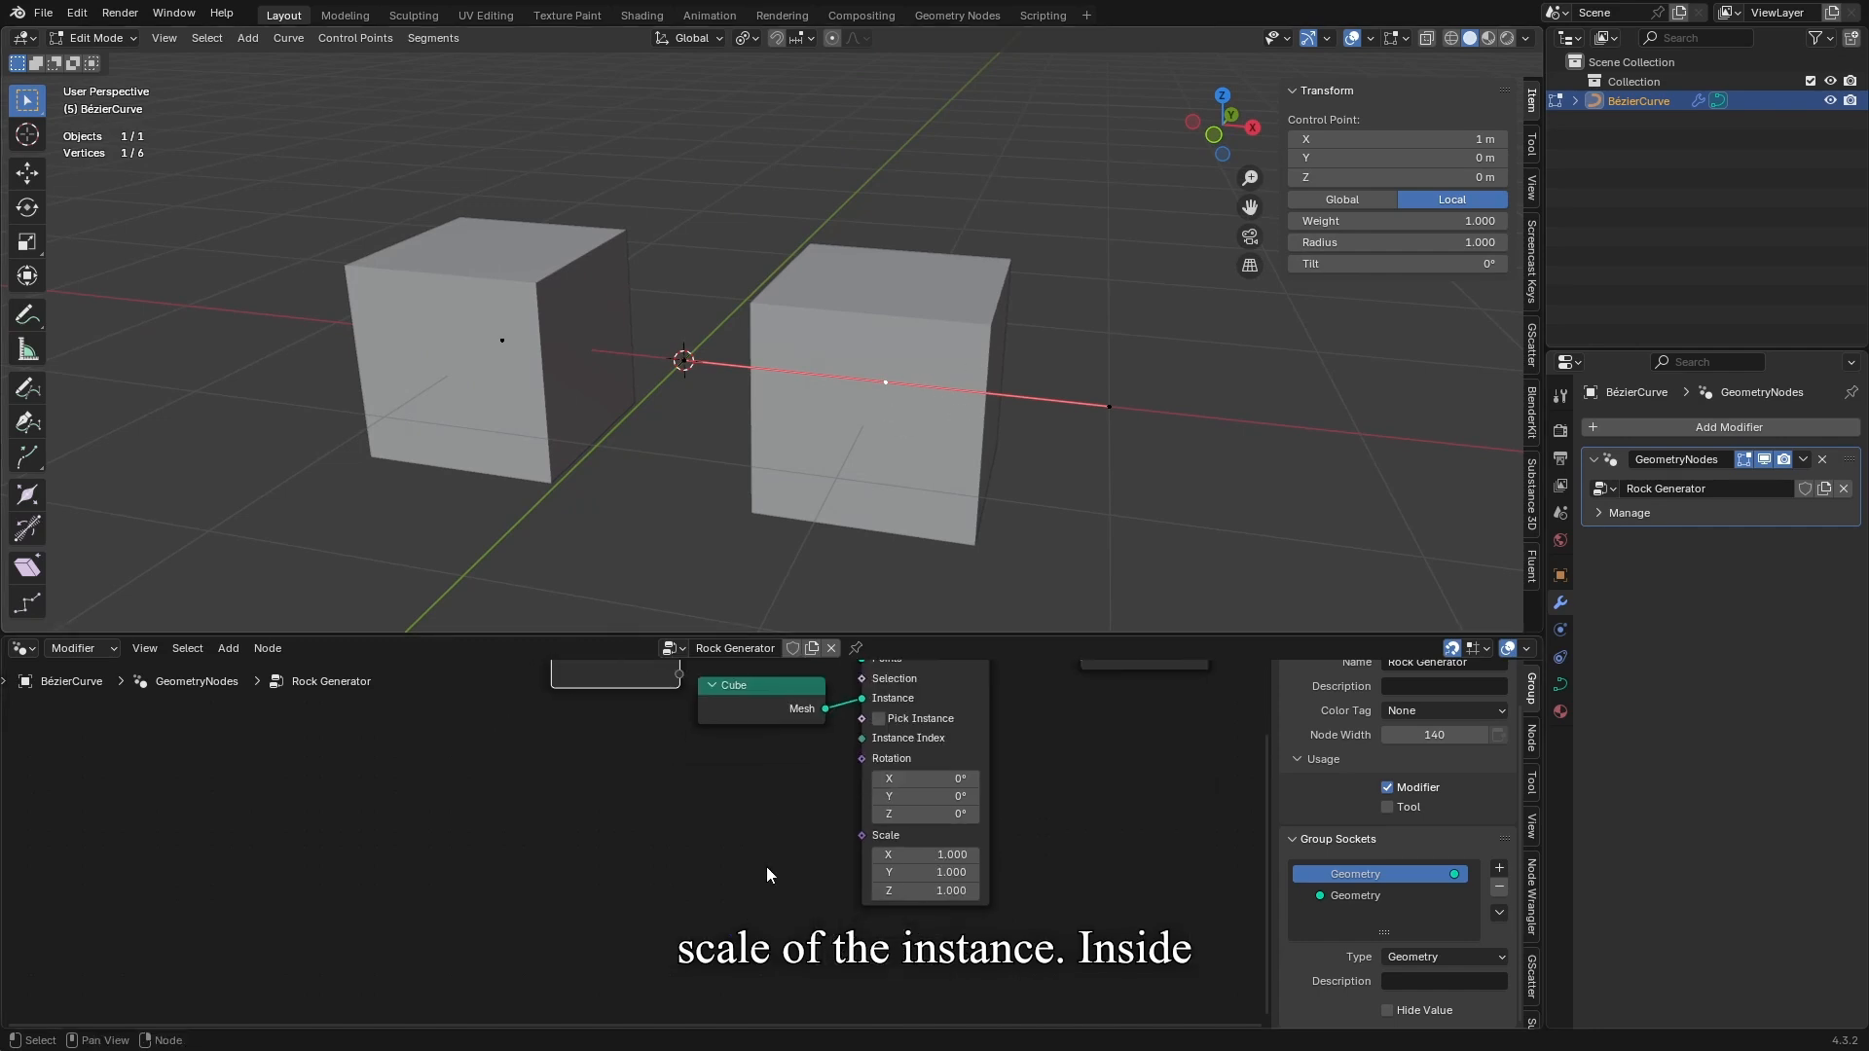
{"action": "key", "text": "shift+a"}
{"action": "type", "text": "radius"}
{"action": "key", "text": "Return"}
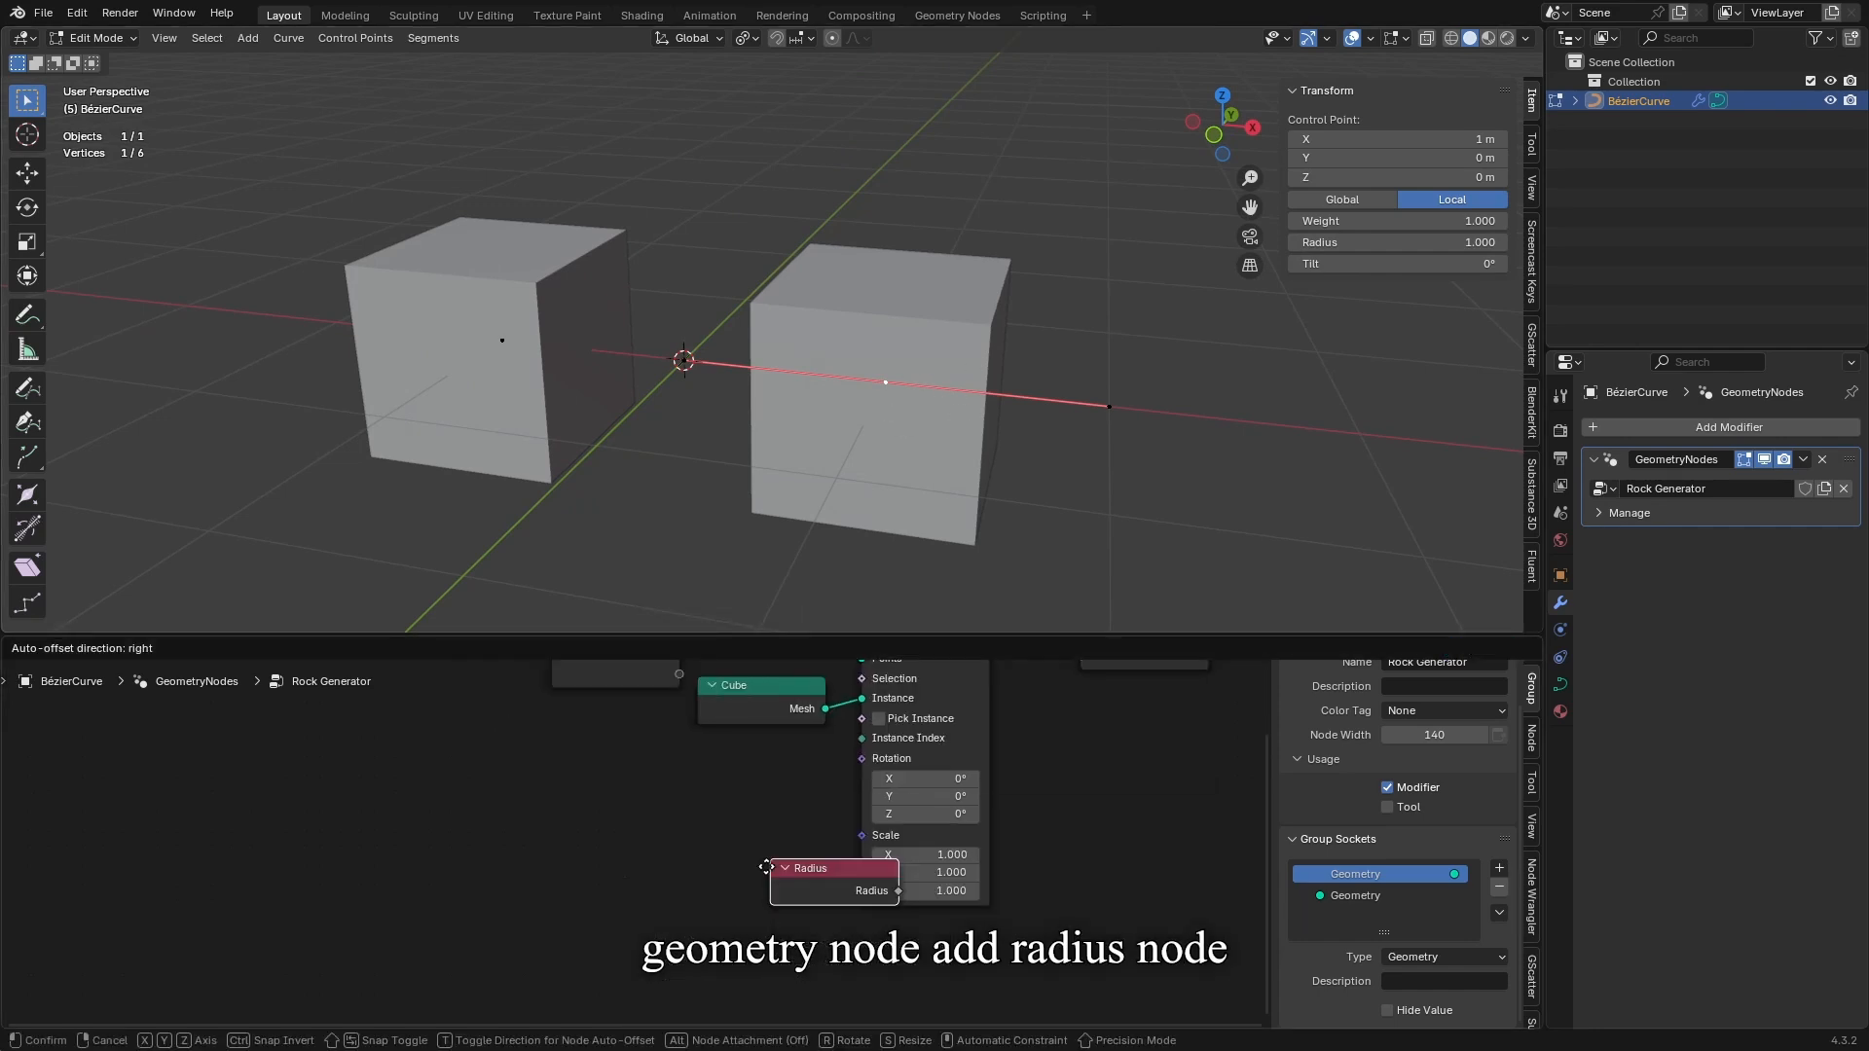
{"action": "left_click", "coordinate": [640, 848]}
{"action": "left_click_drag", "start_coordinate": [770, 872], "coordinate": [861, 839]}
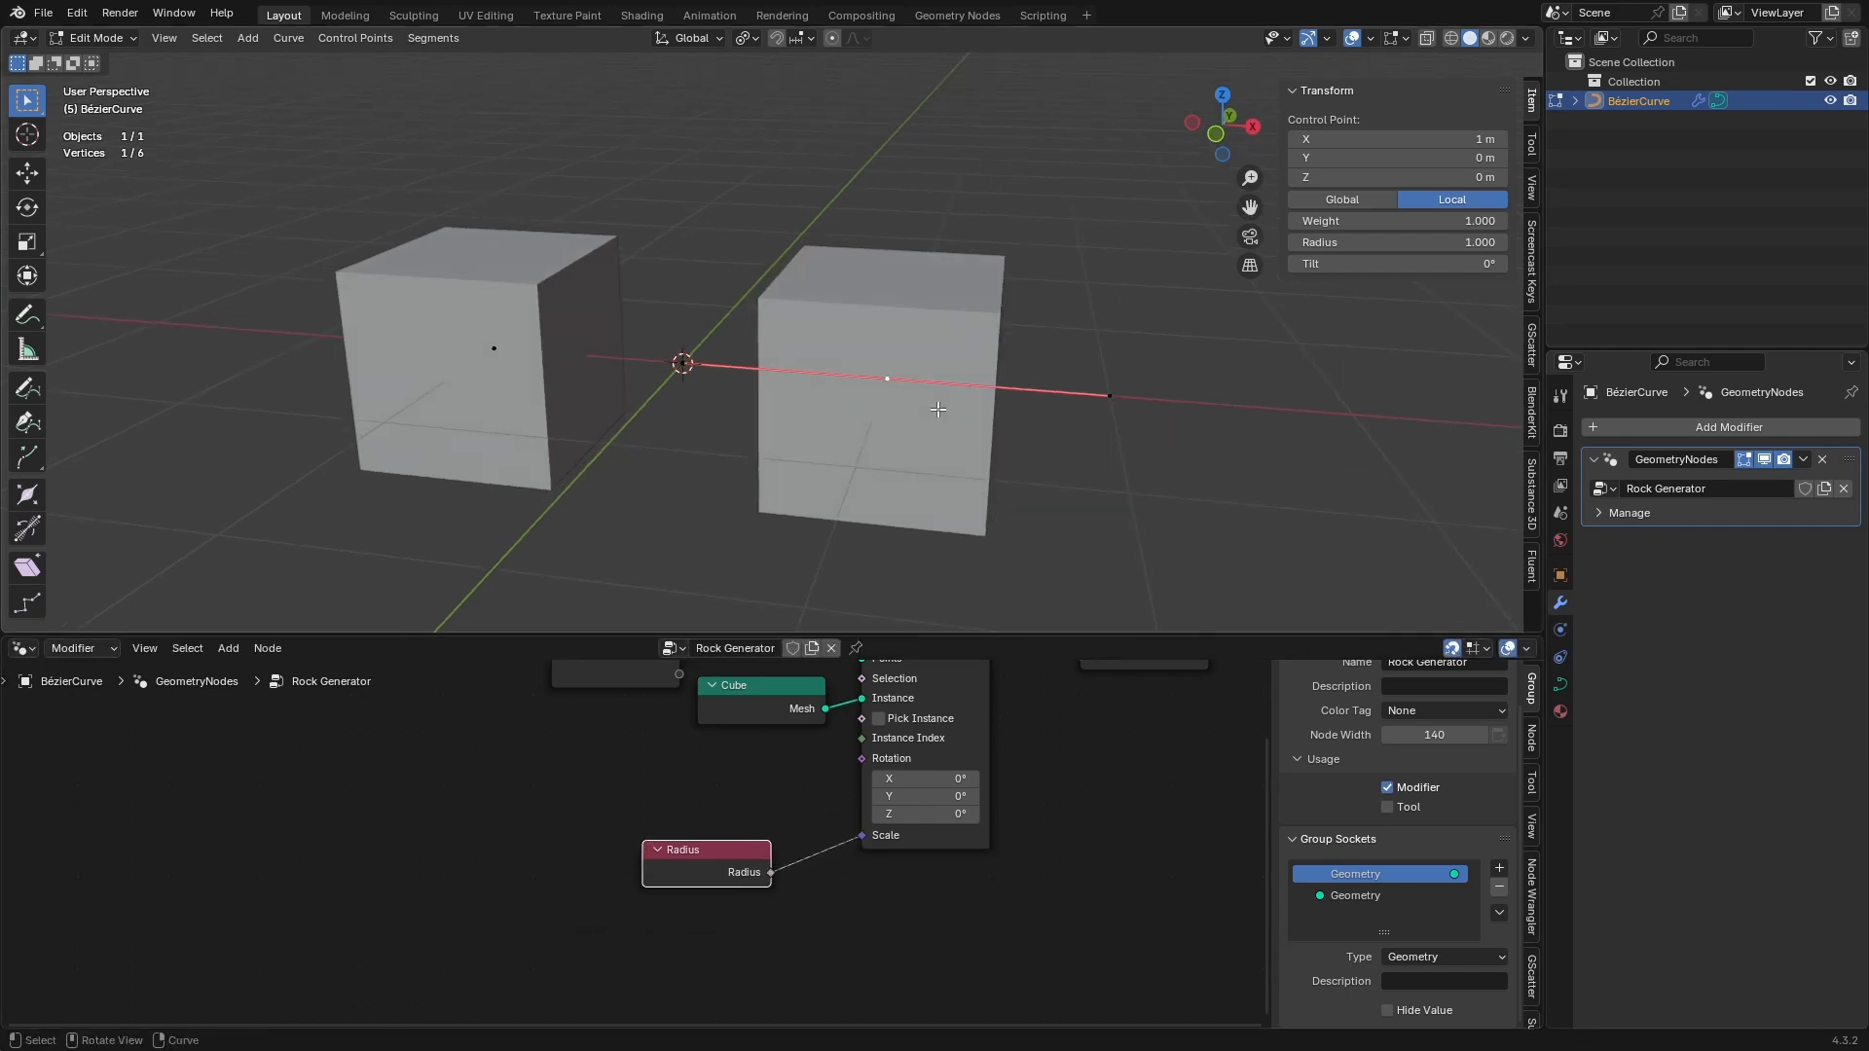
Try enlarging the selected control point's radius to test the instance scale
{"action": "key", "text": "alt+s"}
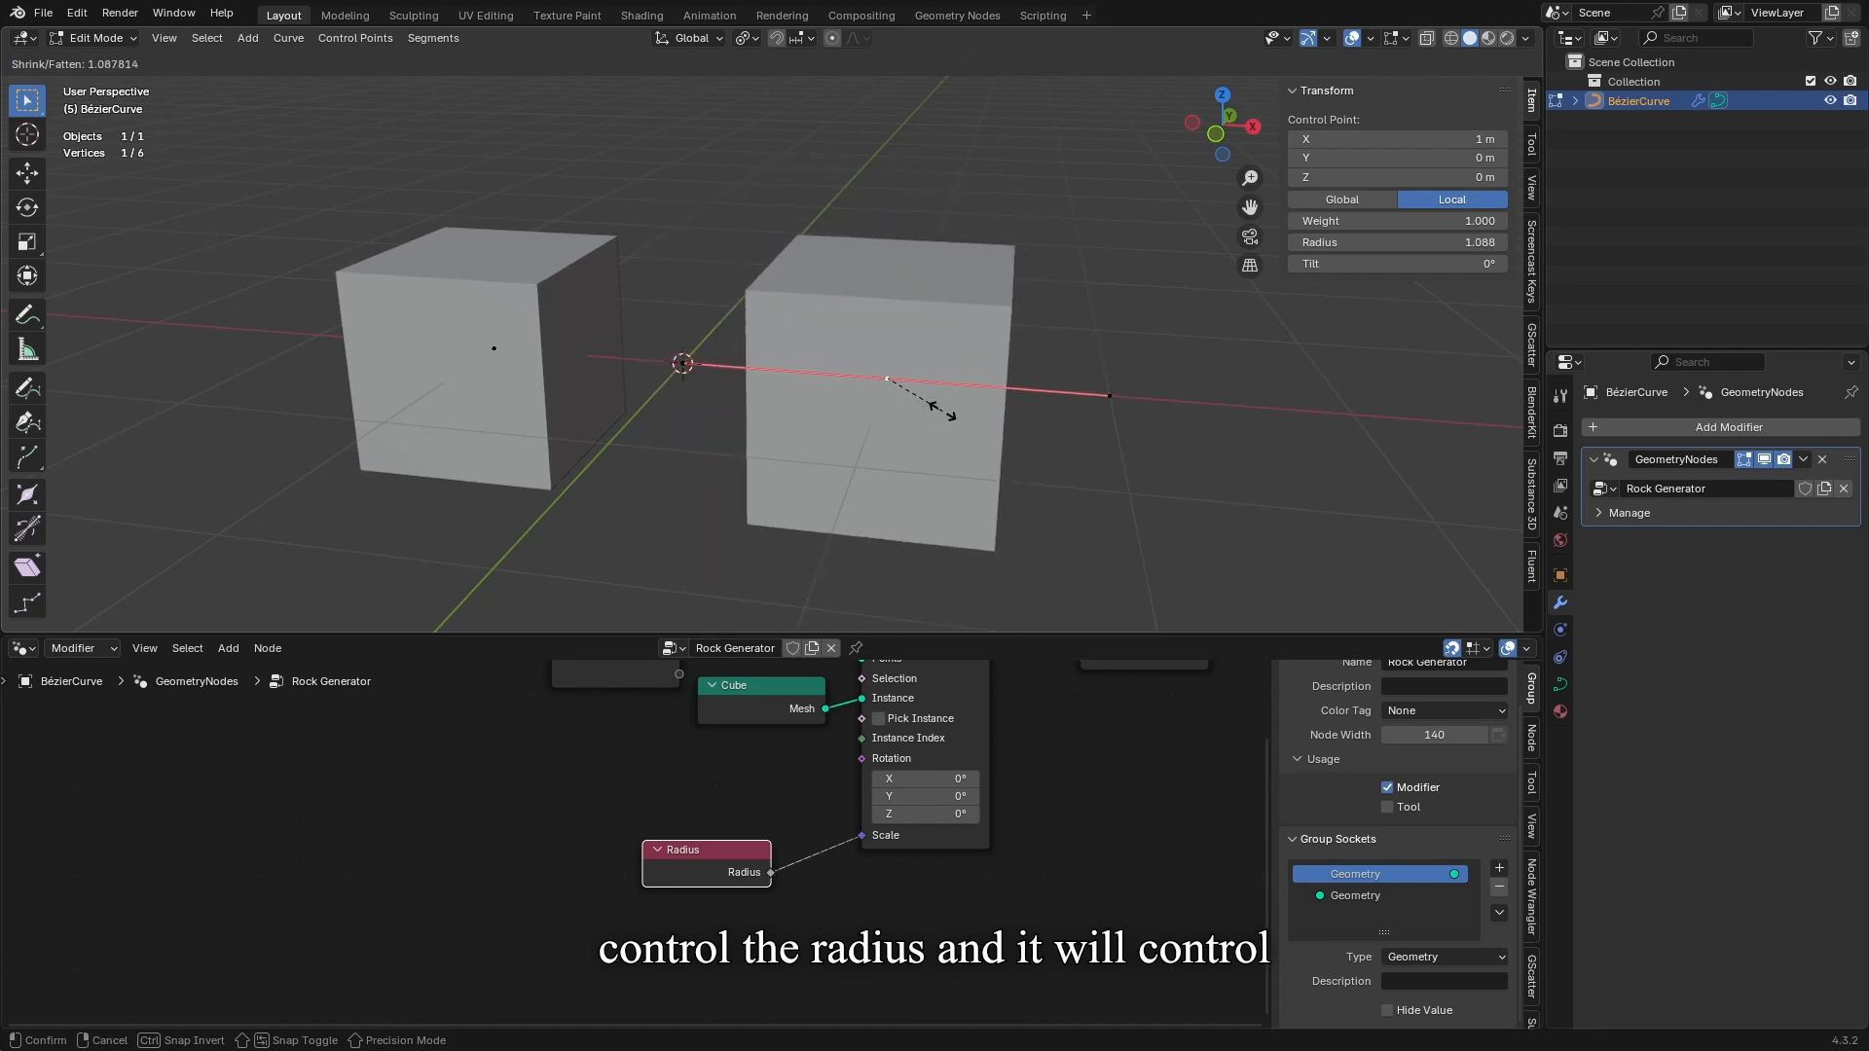
{"action": "right_click", "coordinate": [995, 428]}
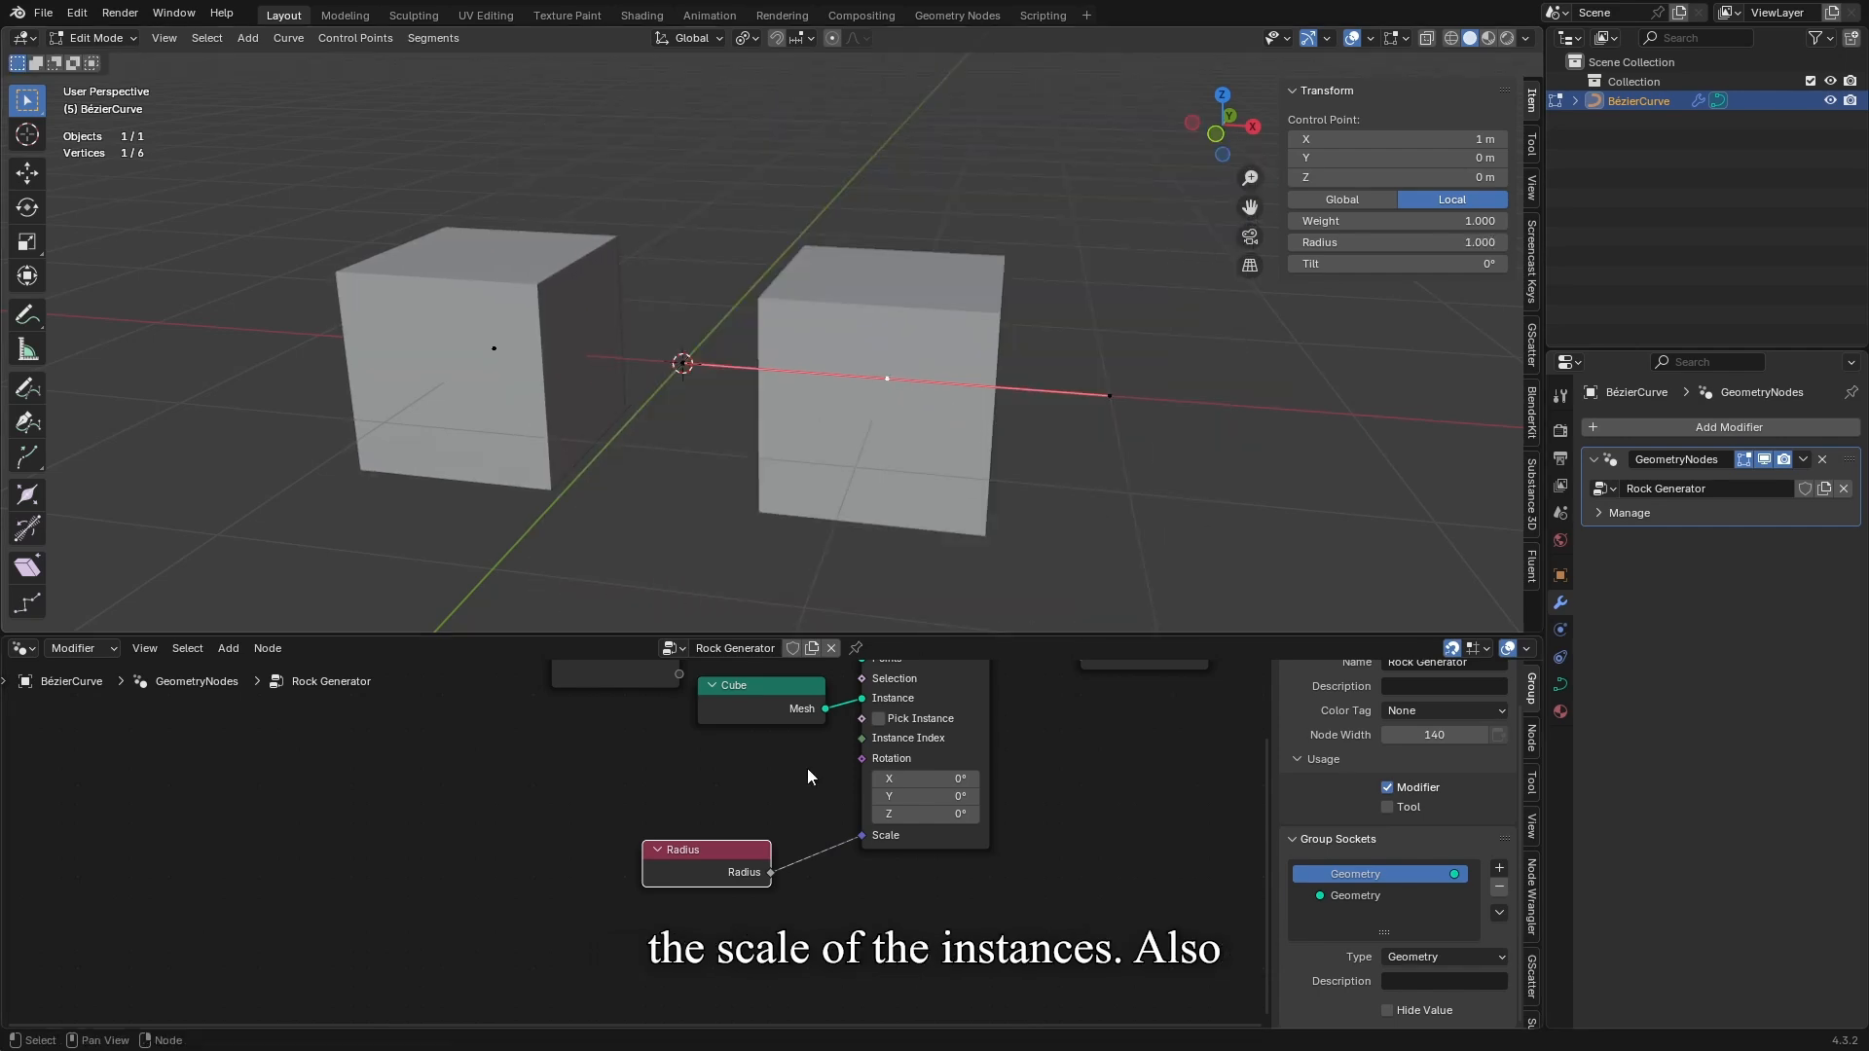
Move the Radius node so it lines up beneath the Cube node
{"action": "middle_click_drag", "start_coordinate": [773, 758], "coordinate": [809, 797]}
{"action": "scroll", "coordinate": [809, 797], "scroll_direction": "up", "scroll_amount": 1}
{"action": "left_click_drag", "start_coordinate": [745, 920], "coordinate": [804, 919]}
{"action": "scroll", "coordinate": [639, 846], "scroll_direction": "up", "scroll_amount": 1}
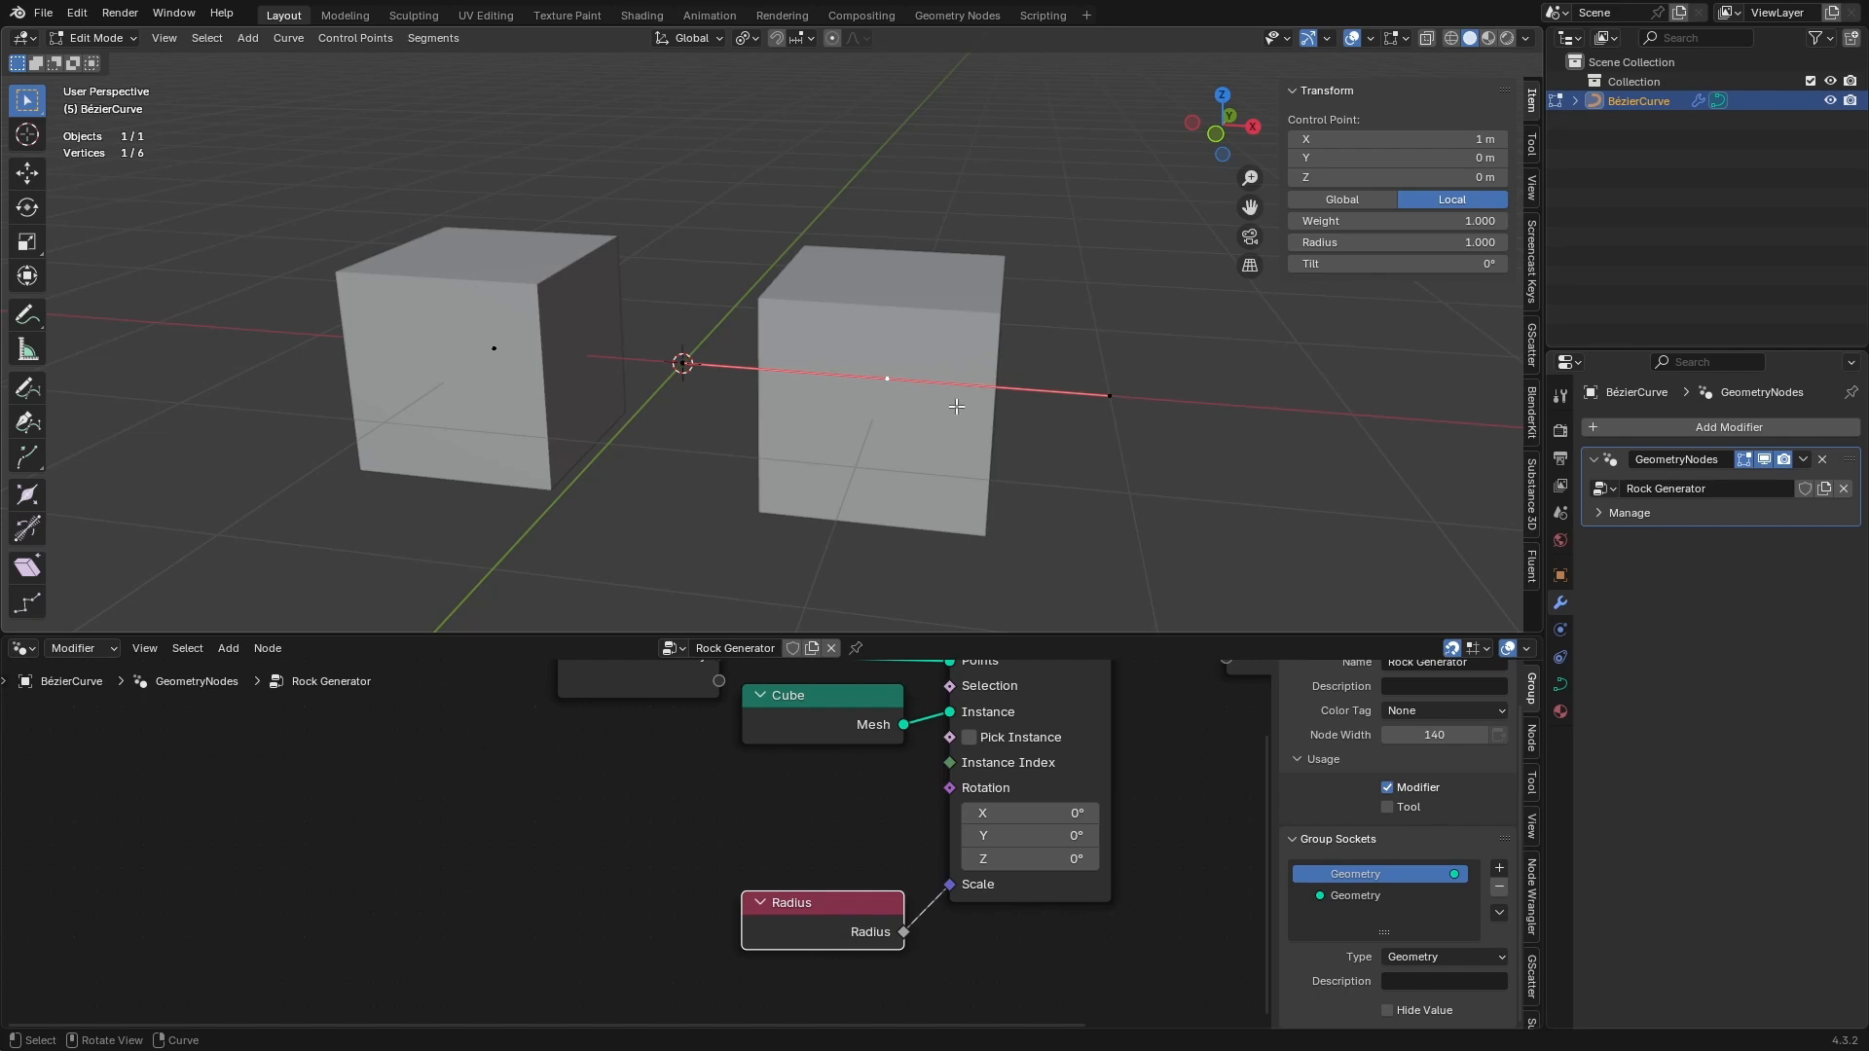
Add a Curve Tangent node in the empty area beside the Instance on Points inputs
{"action": "middle_click_drag", "start_coordinate": [568, 793], "coordinate": [638, 803]}
{"action": "key", "text": "shift+a"}
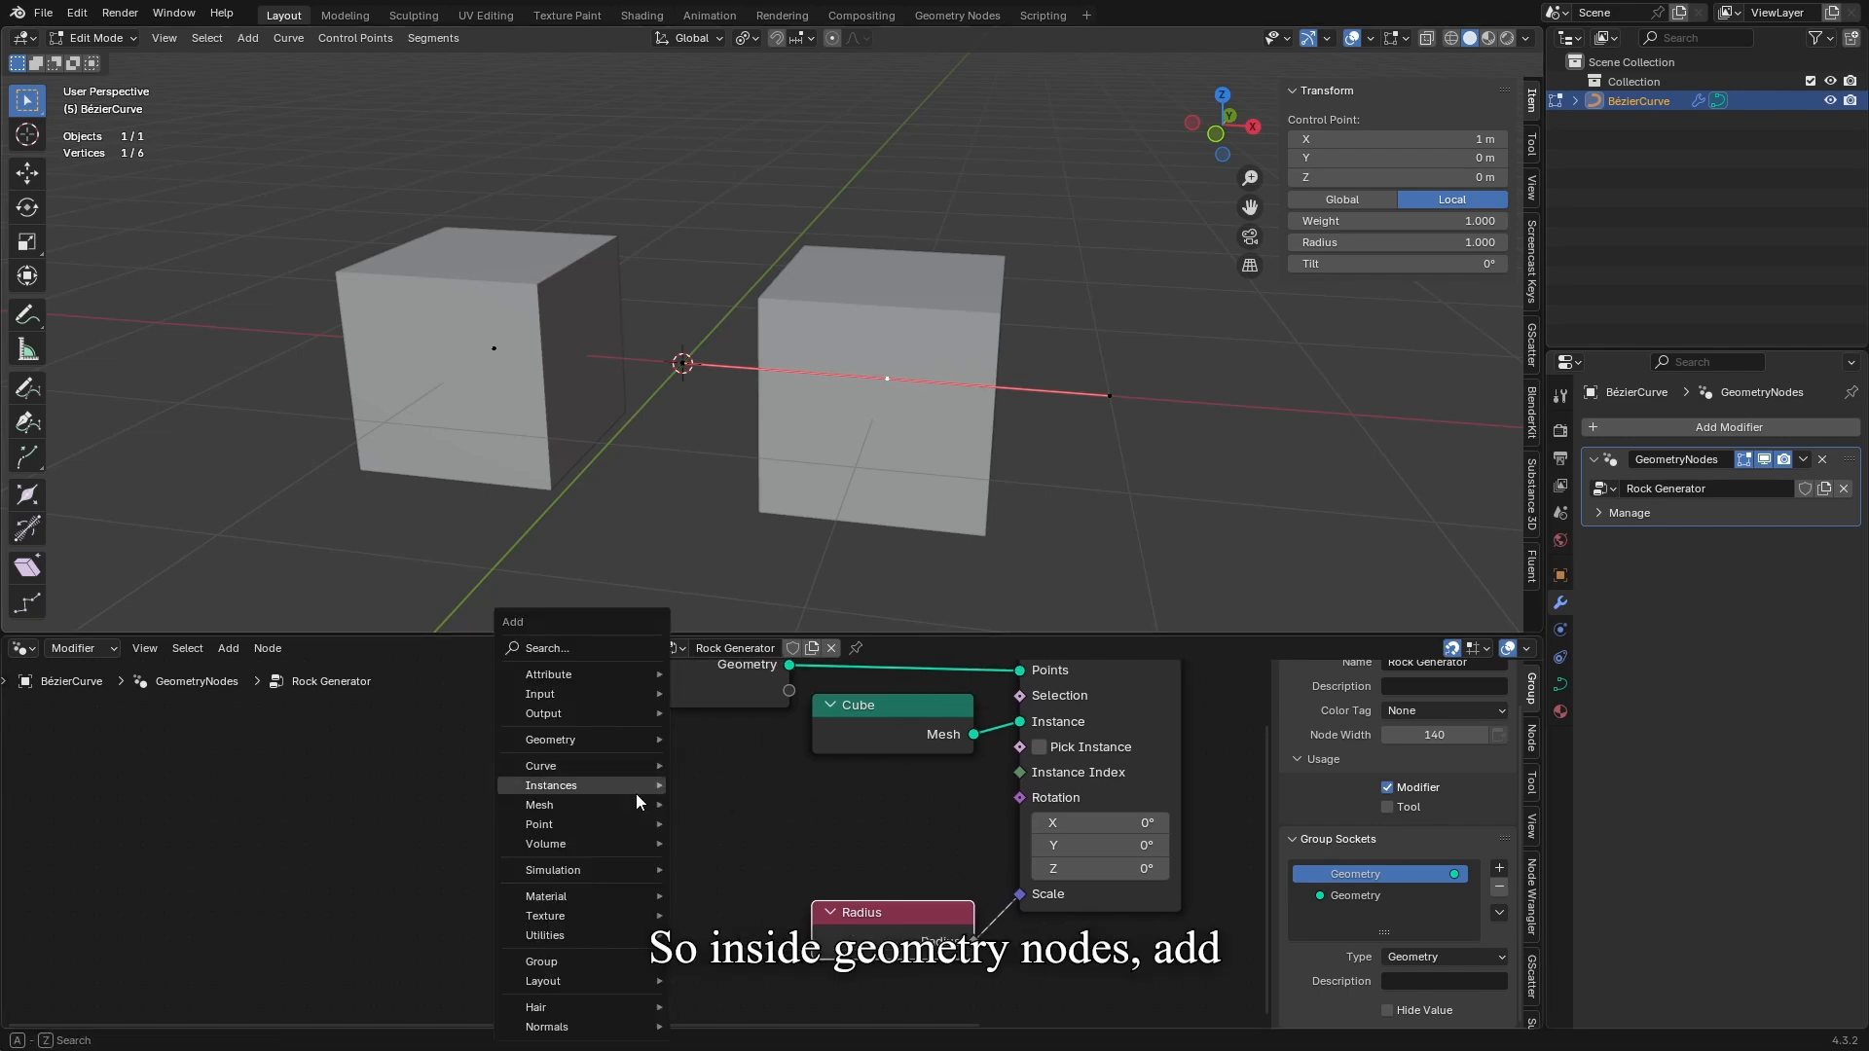
{"action": "type", "text": "tange"}
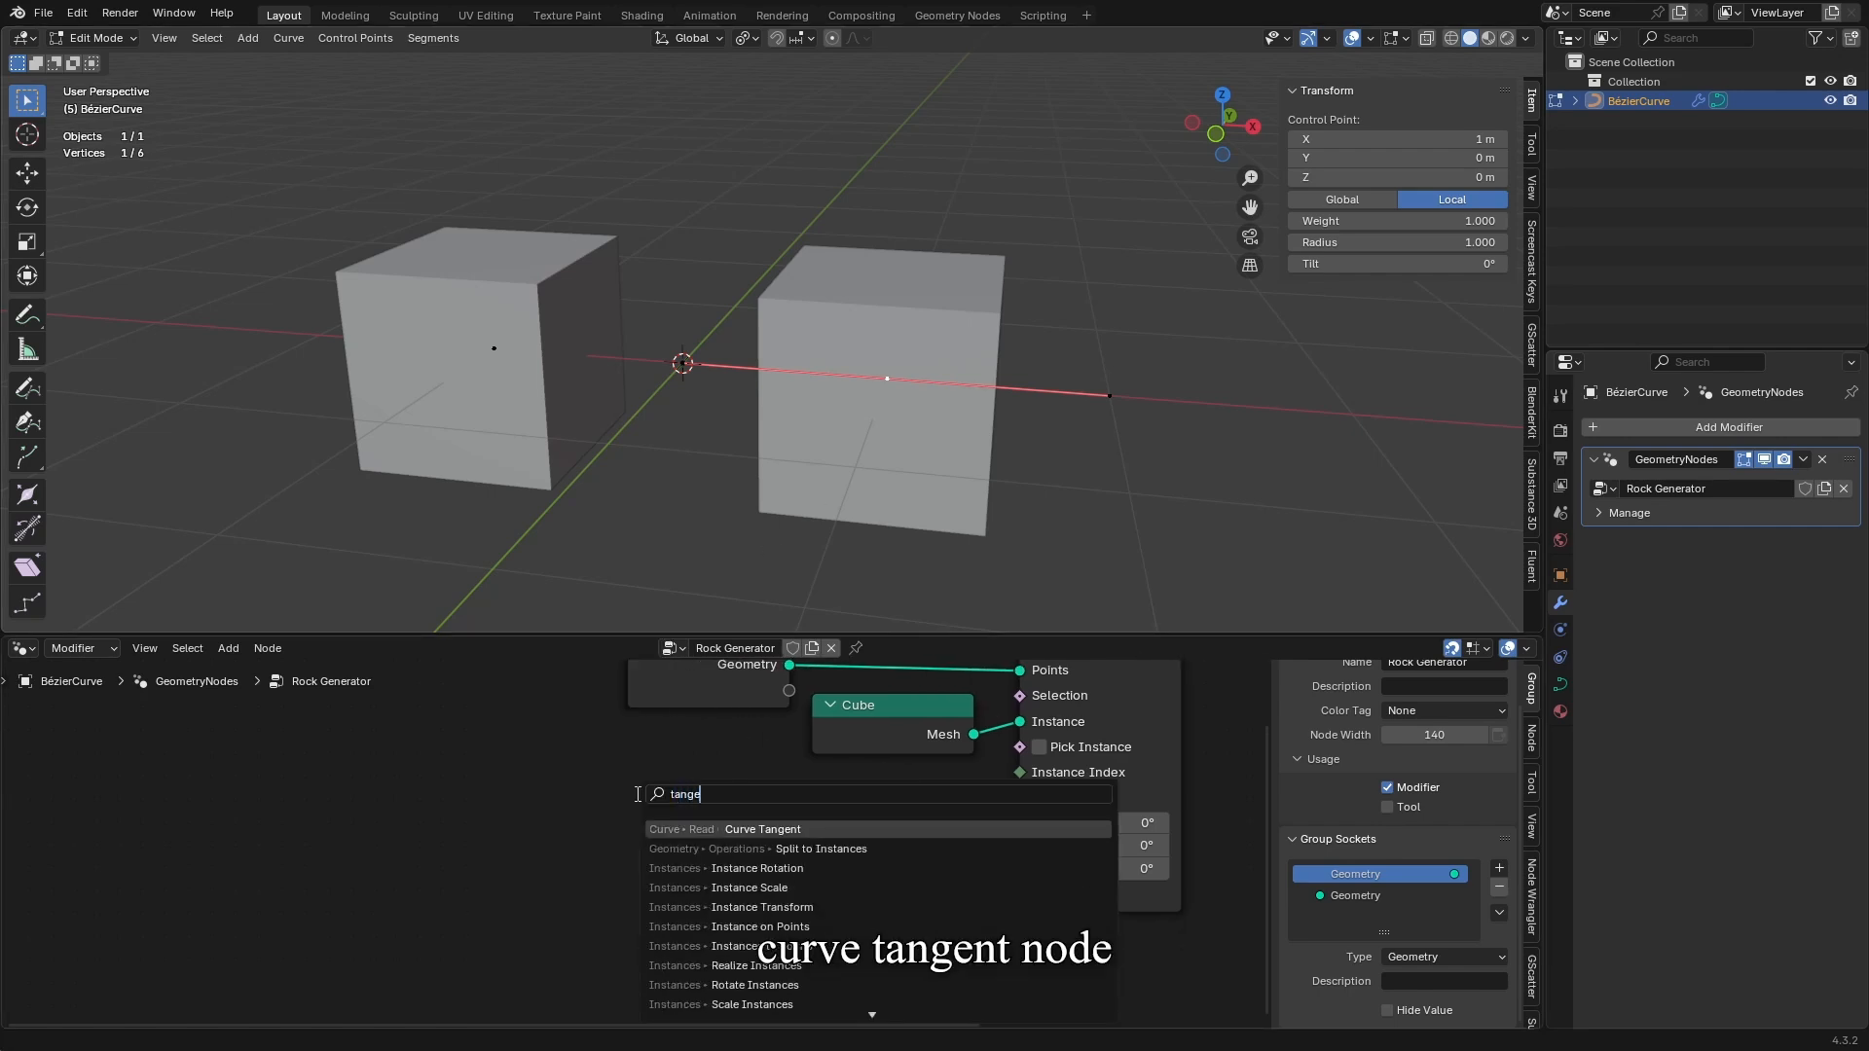
{"action": "key", "text": "Return"}
{"action": "left_click", "coordinate": [429, 789]}
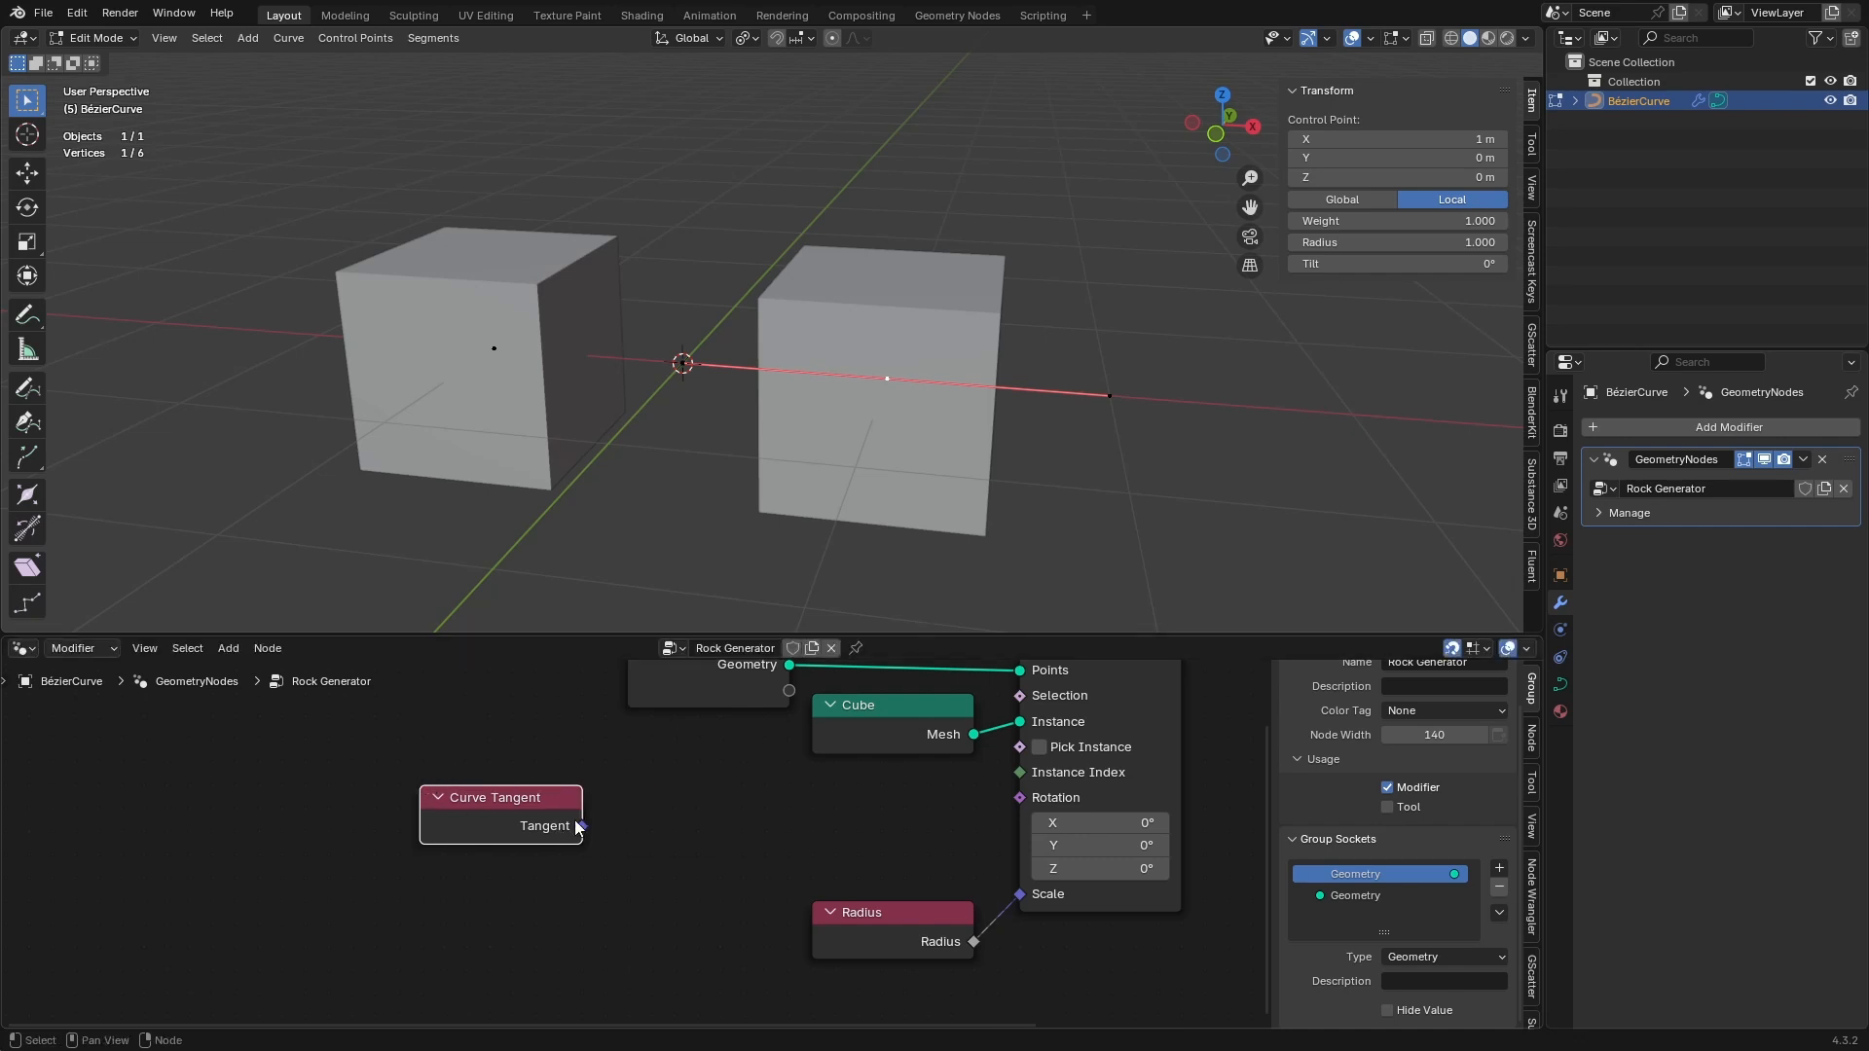
Add an Align Rotation to Vector node, linking Tangent to its Vector input and its Rotation output to Instance on Points' Rotation
{"action": "left_click_drag", "start_coordinate": [580, 826], "coordinate": [640, 822]}
{"action": "type", "text": "align"}
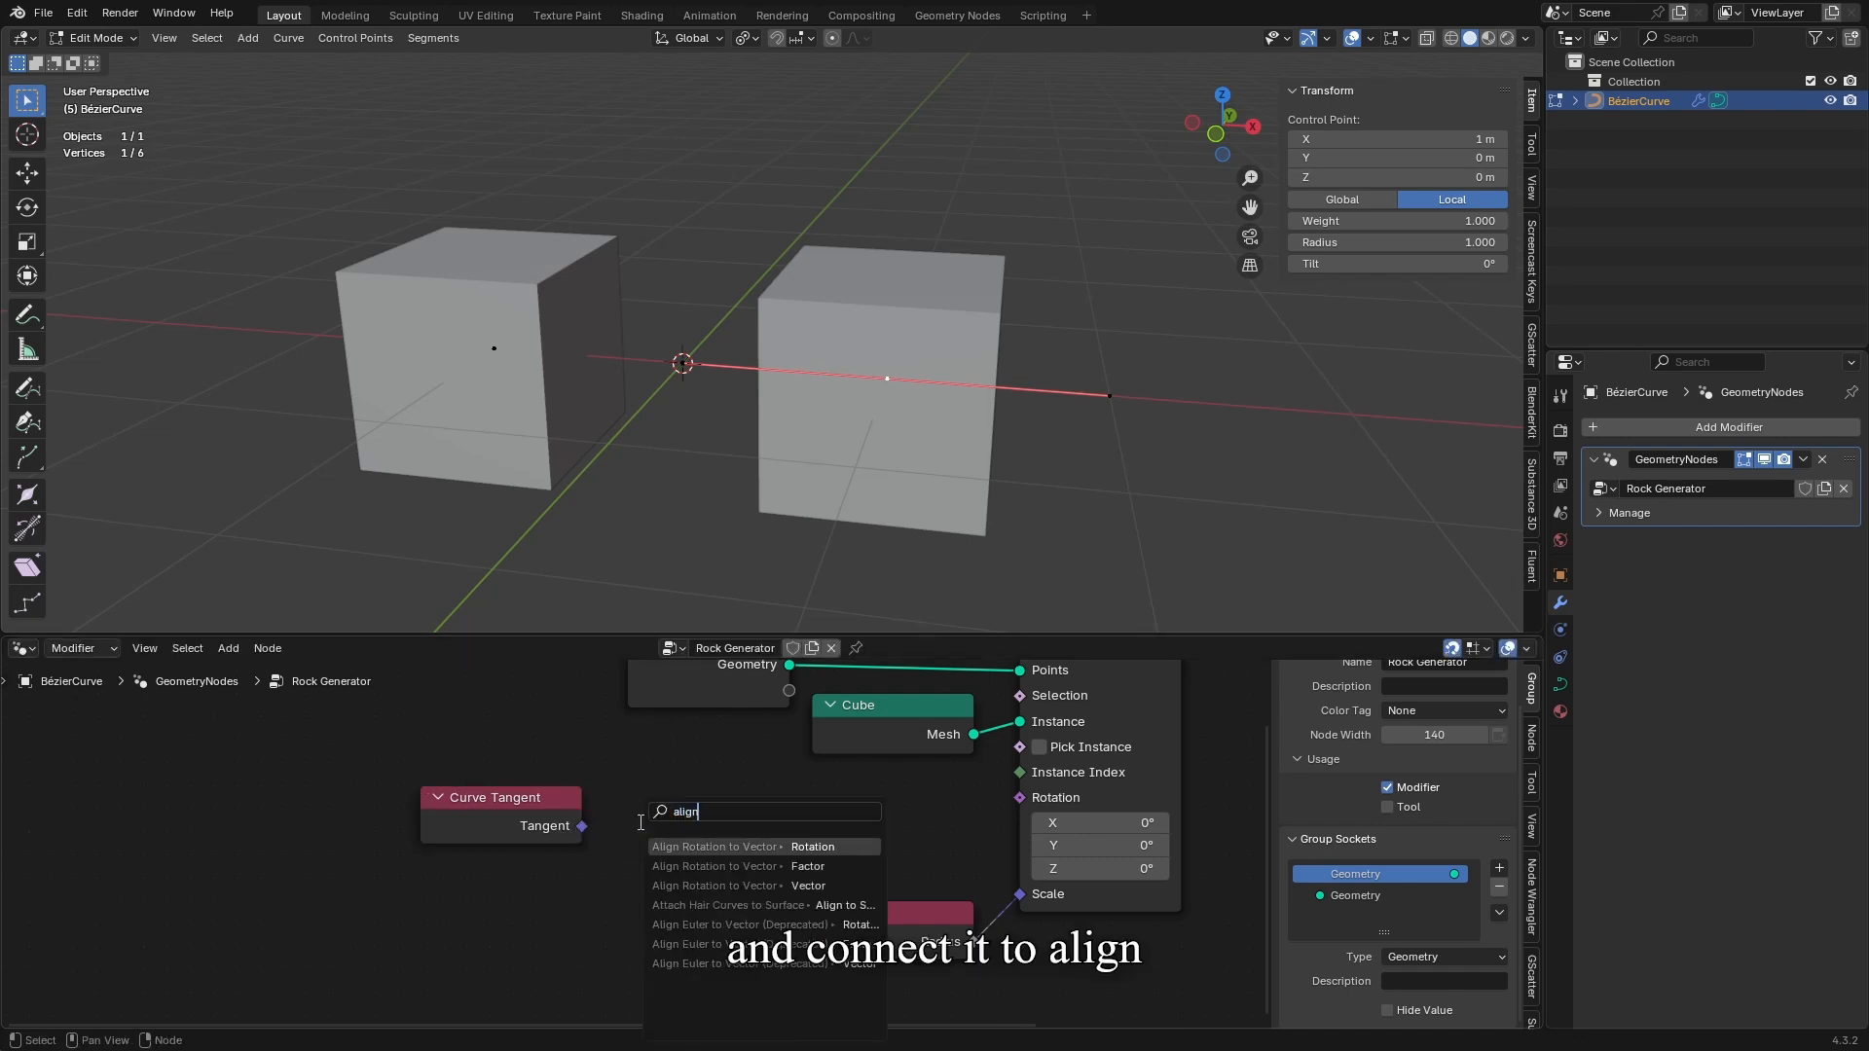
{"action": "left_click", "coordinate": [757, 846]}
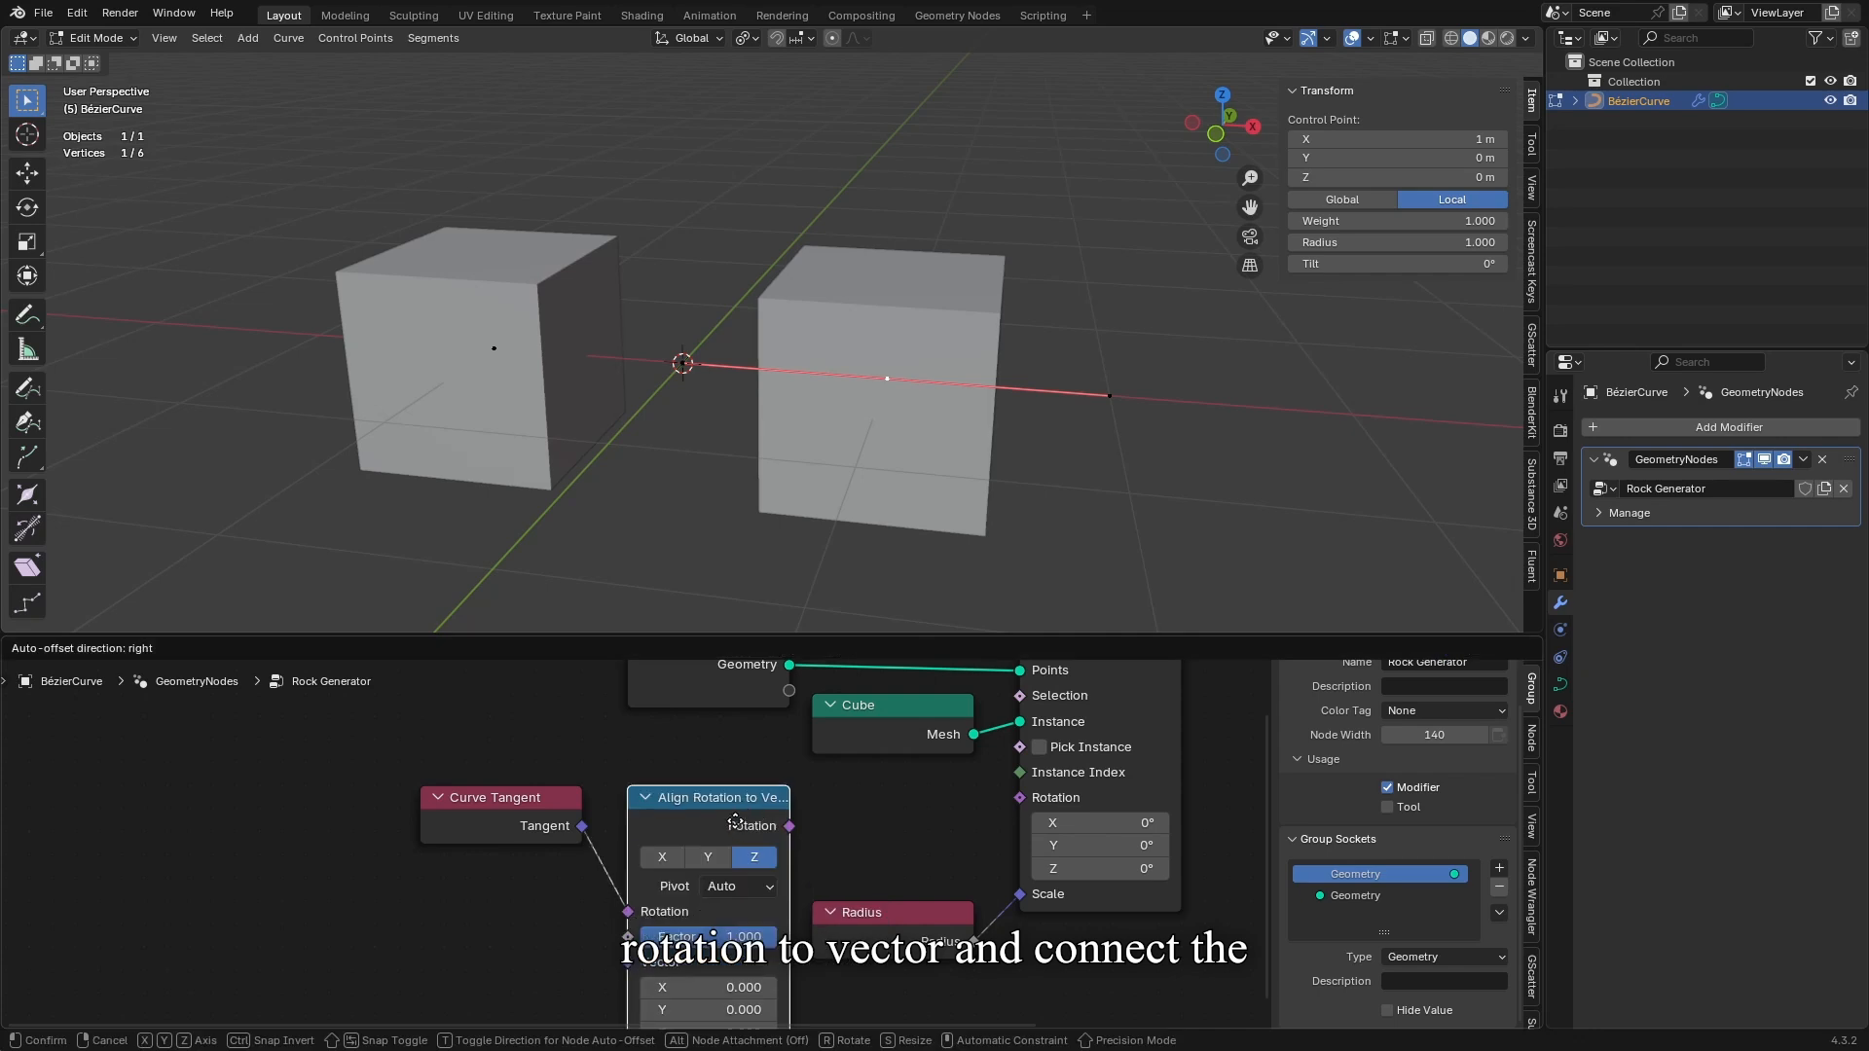
{"action": "left_click", "coordinate": [737, 806]}
{"action": "left_click_drag", "start_coordinate": [628, 888], "coordinate": [615, 964]}
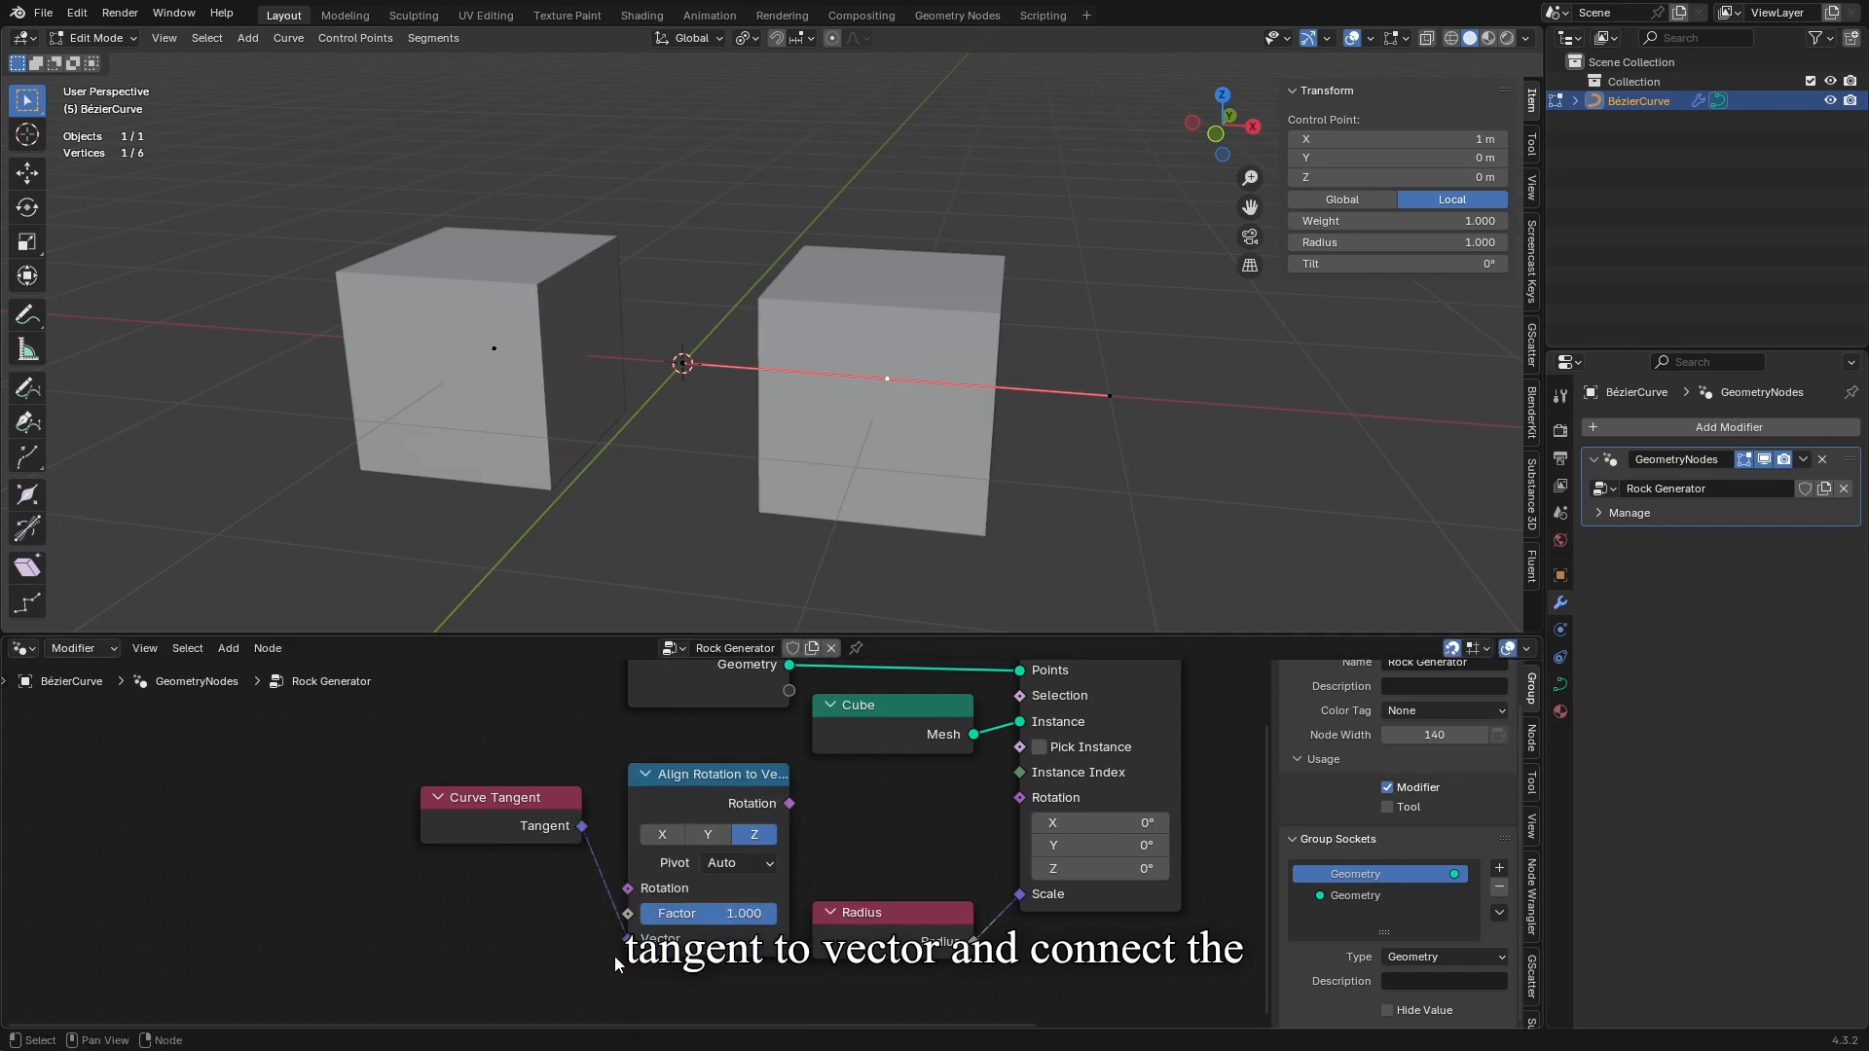
{"action": "left_click_drag", "start_coordinate": [791, 804], "coordinate": [1019, 797]}
{"action": "middle_click_drag", "start_coordinate": [890, 438], "coordinate": [981, 435]}
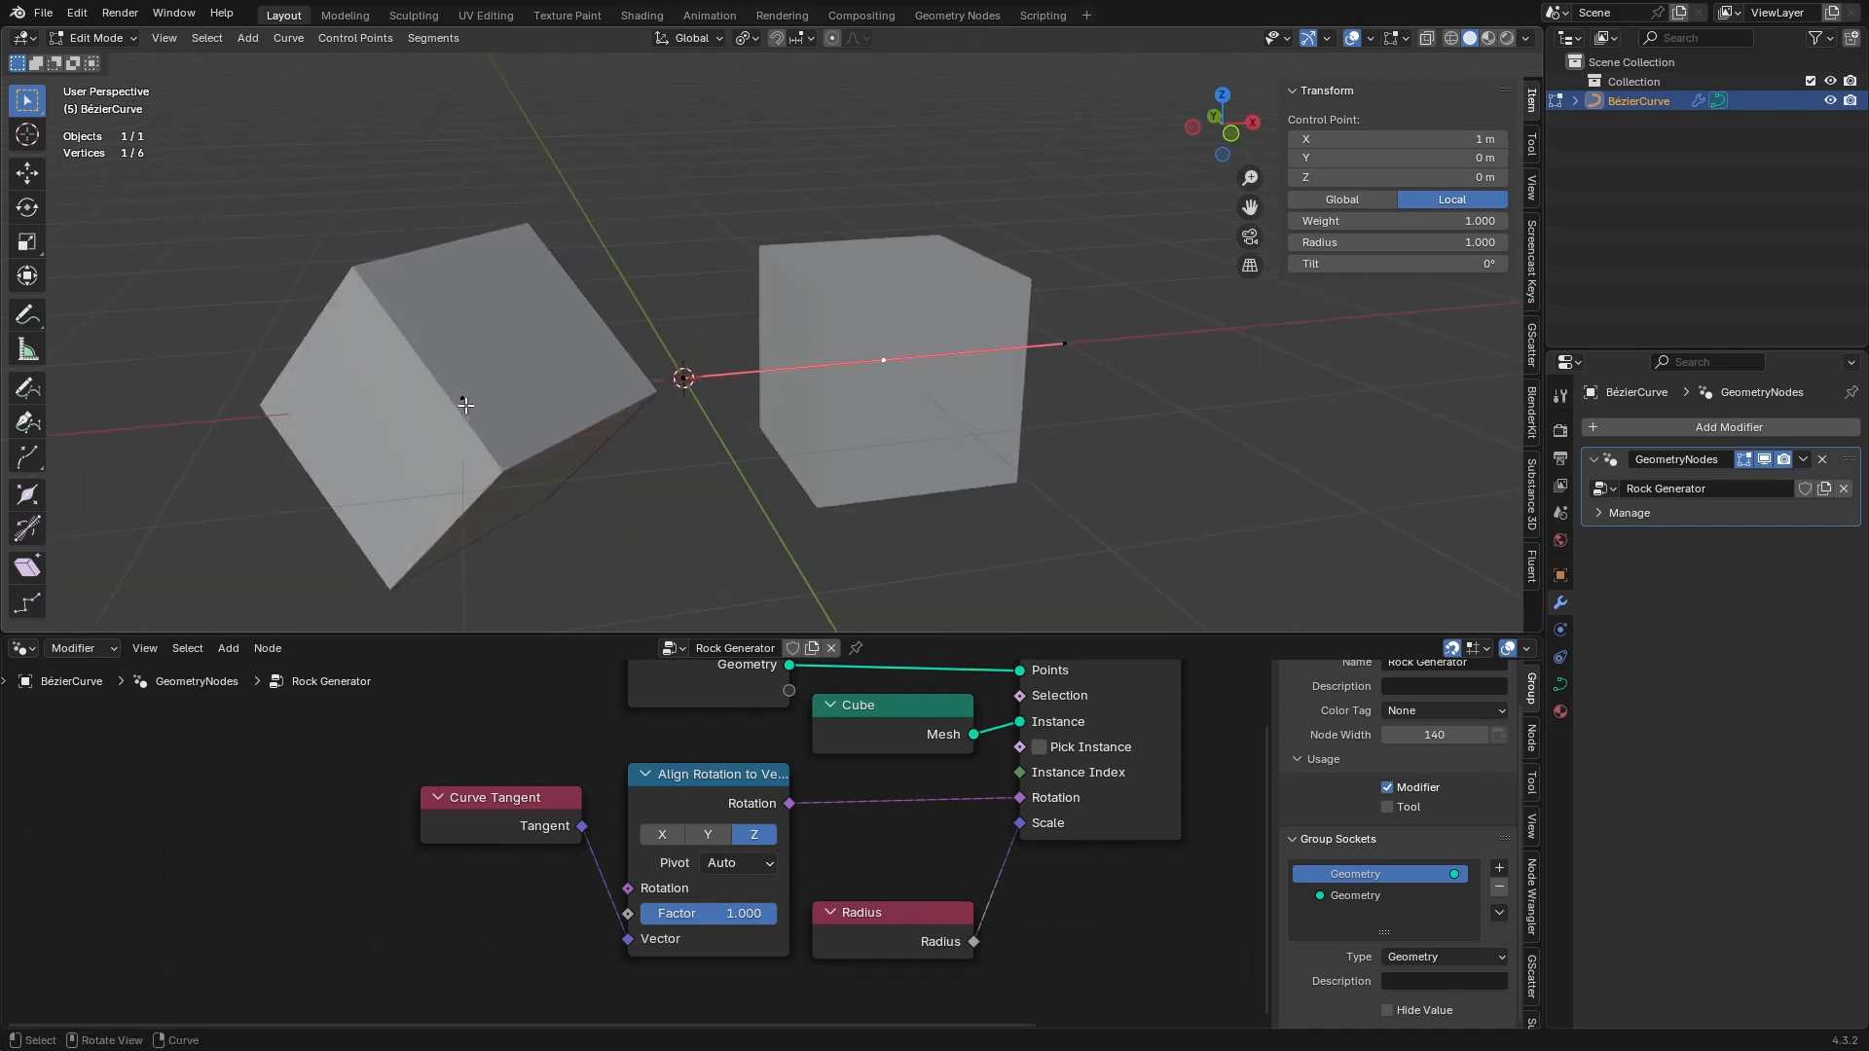
Rotate the curve's control point on the negative X side to test the cube instance's rotation
{"action": "left_click", "coordinate": [463, 404]}
{"action": "middle_click_drag", "start_coordinate": [677, 456], "coordinate": [623, 465]}
{"action": "key", "text": "r"}
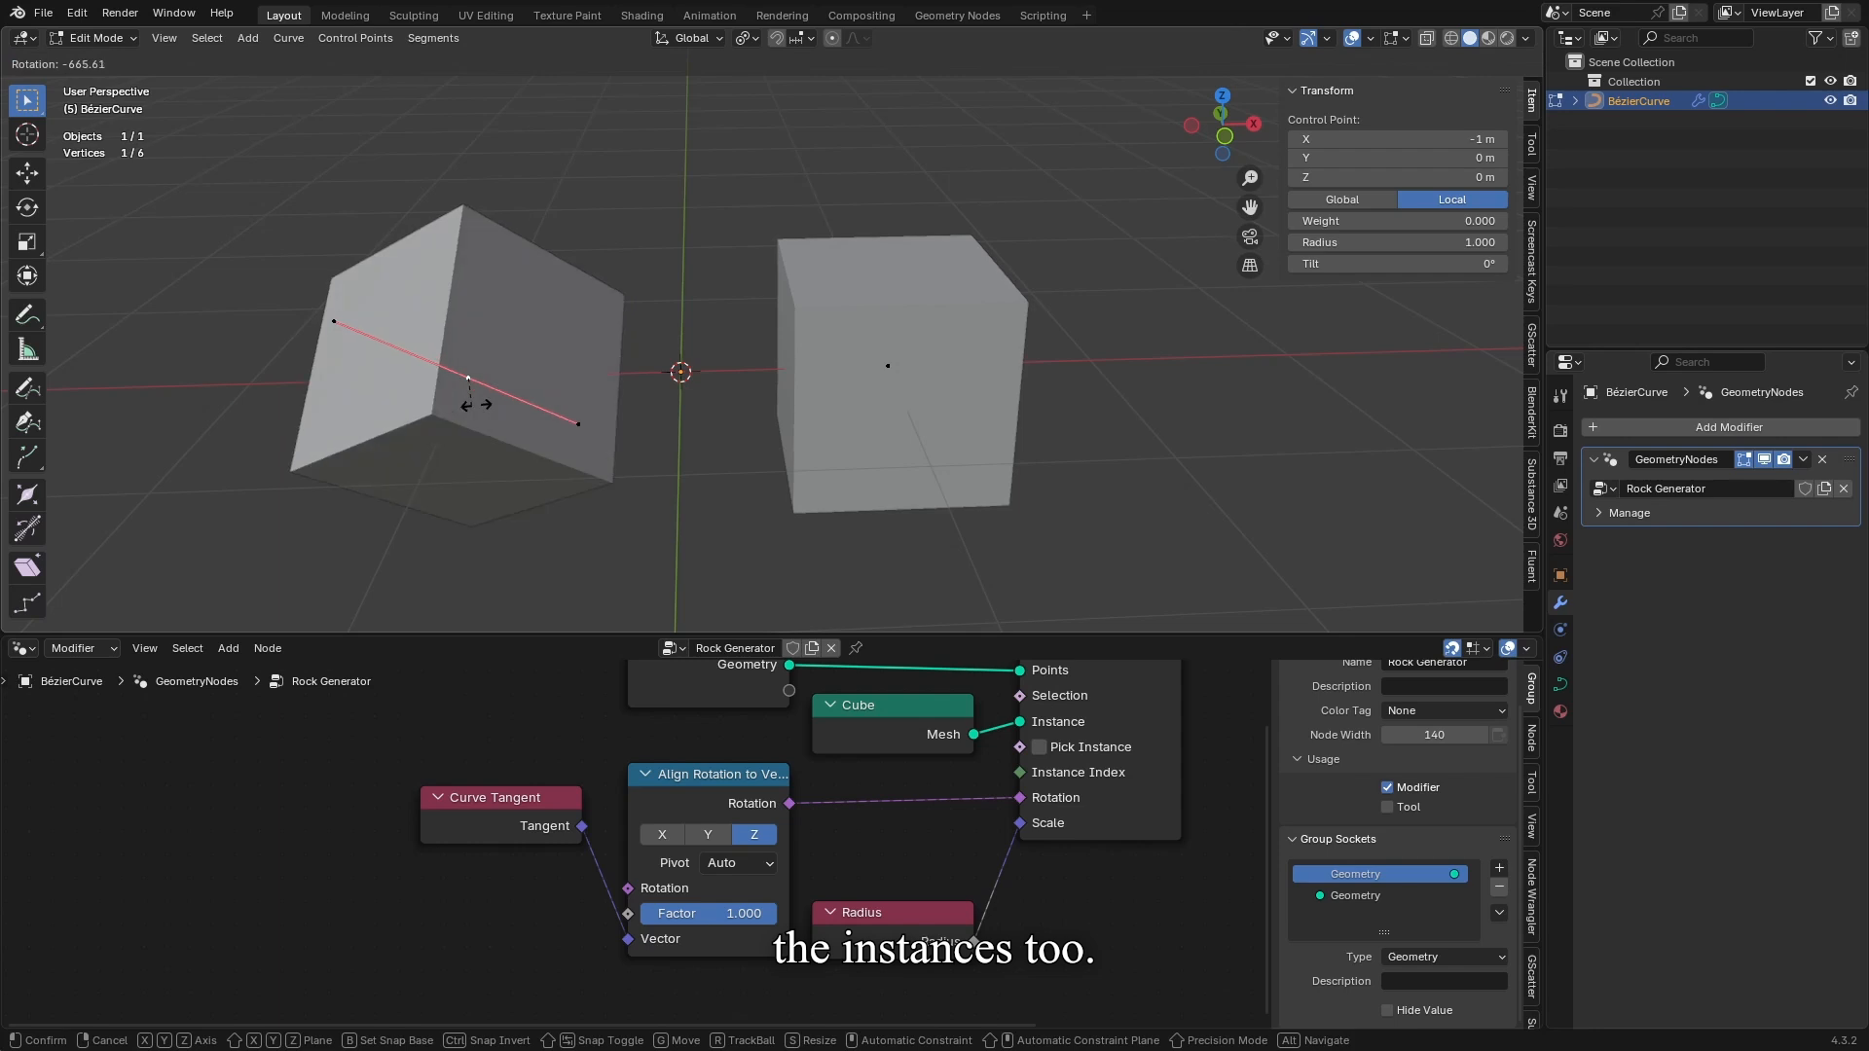
{"action": "left_click", "coordinate": [552, 484]}
{"action": "middle_click_drag", "start_coordinate": [855, 869], "coordinate": [840, 939]}
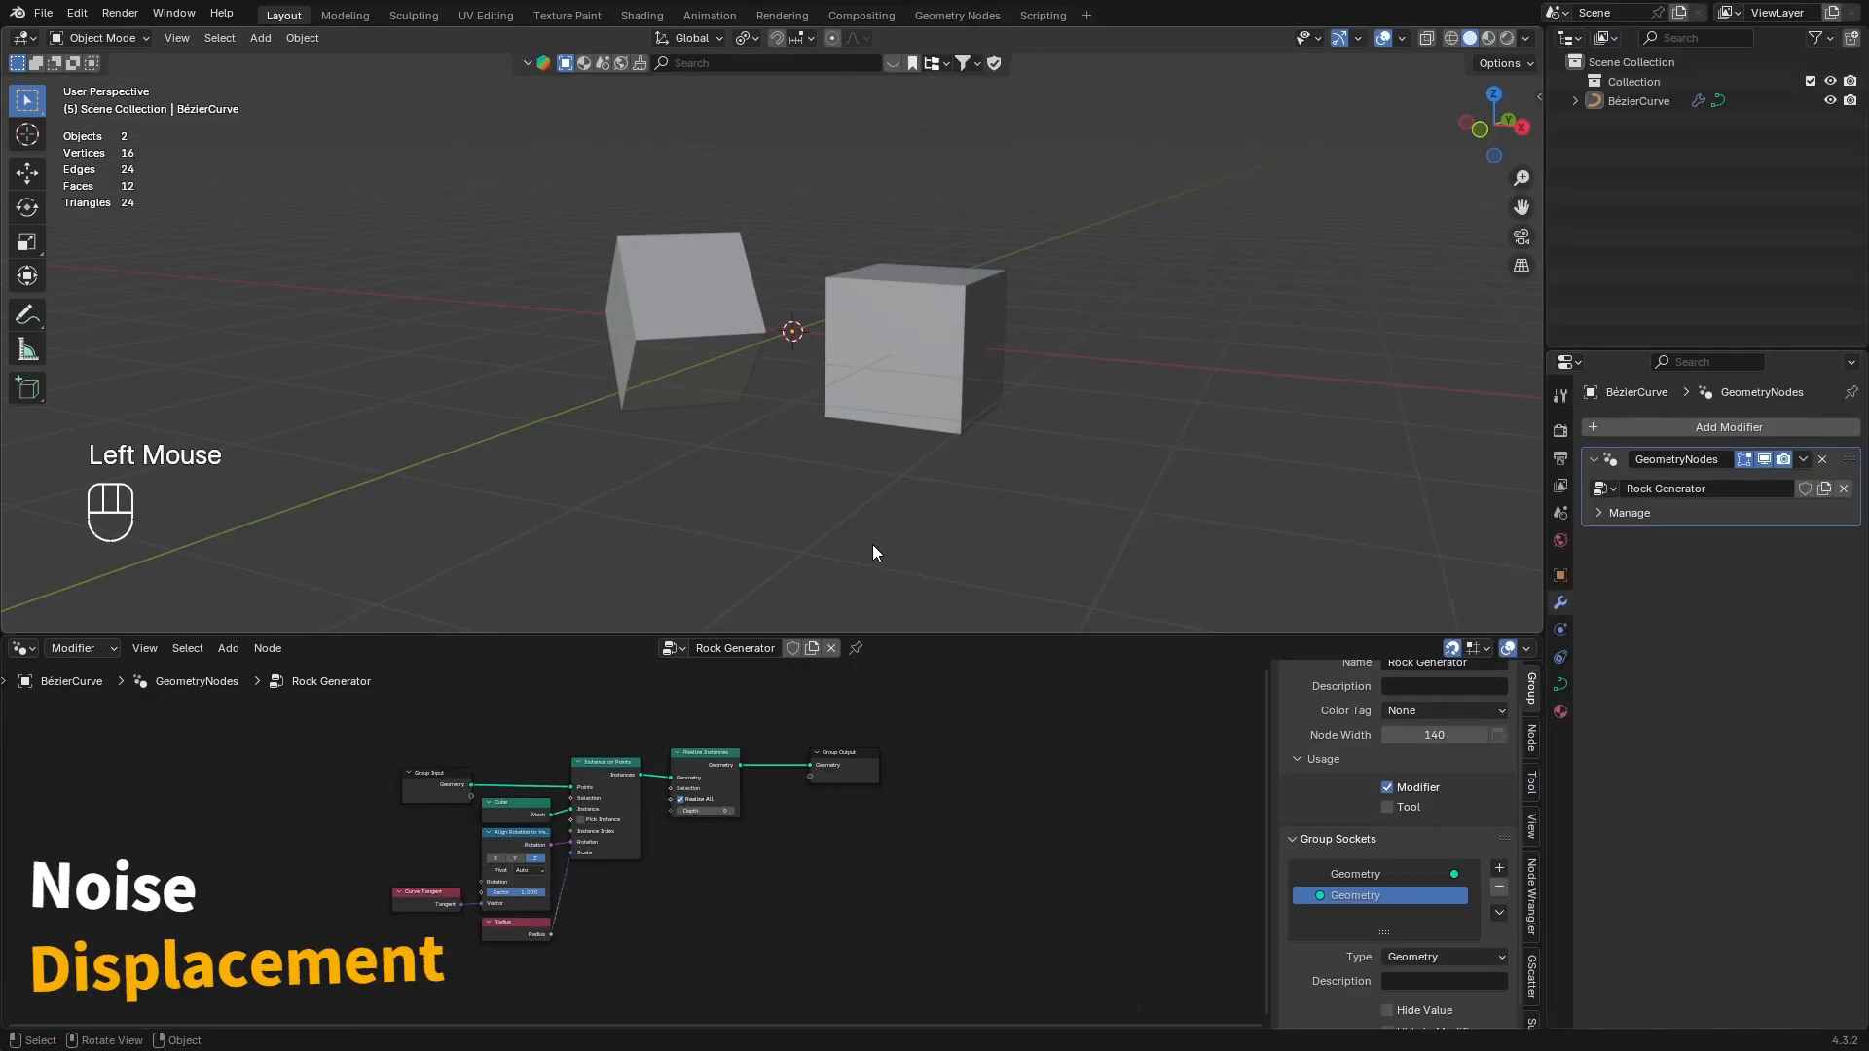
Select the Bézier curve, enter Edit Mode and move its negative-X control point about 0.74 m along global X
{"action": "middle_click_drag", "start_coordinate": [888, 443], "coordinate": [929, 453]}
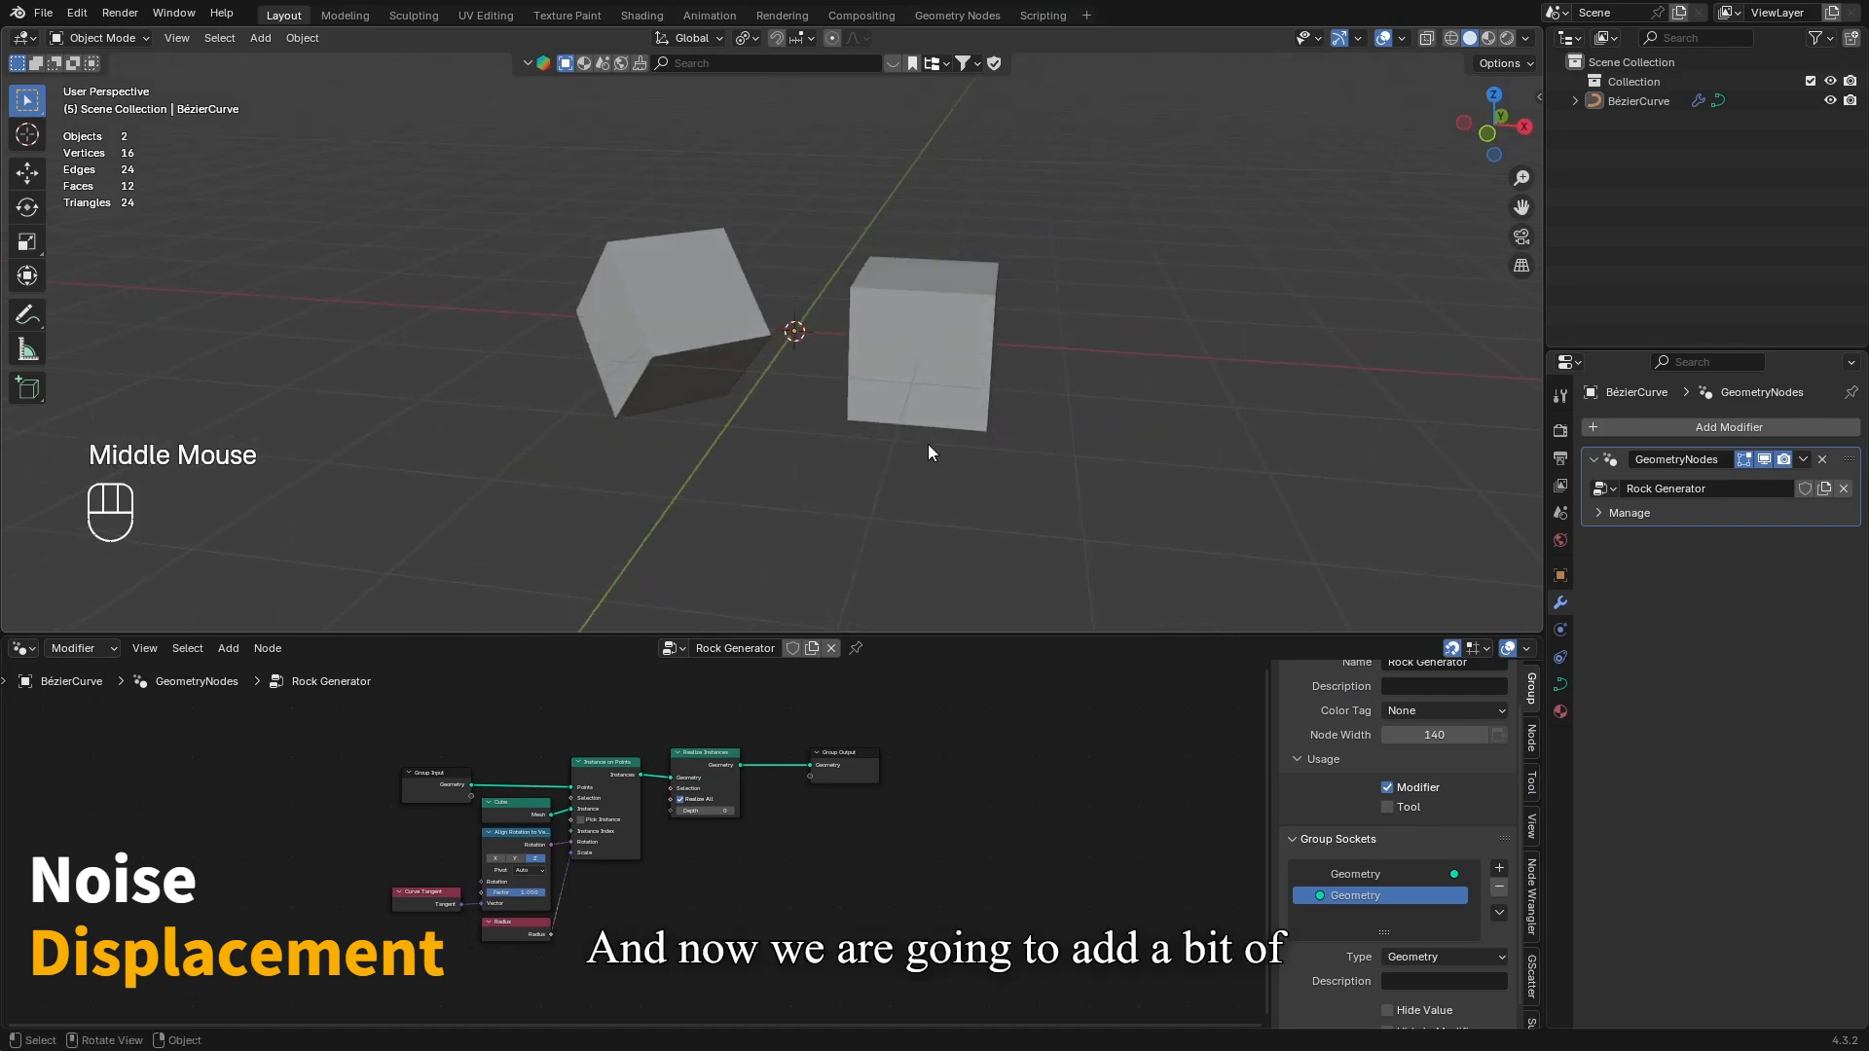
{"action": "left_click", "coordinate": [919, 348]}
{"action": "scroll", "coordinate": [849, 351], "scroll_direction": "up", "scroll_amount": 2}
{"action": "mouse_move", "coordinate": [849, 351]}
{"action": "middle_mouse_down"}
{"action": "mouse_move", "coordinate": [872, 356]}
{"action": "mouse_move", "coordinate": [845, 382]}
{"action": "middle_mouse_up"}
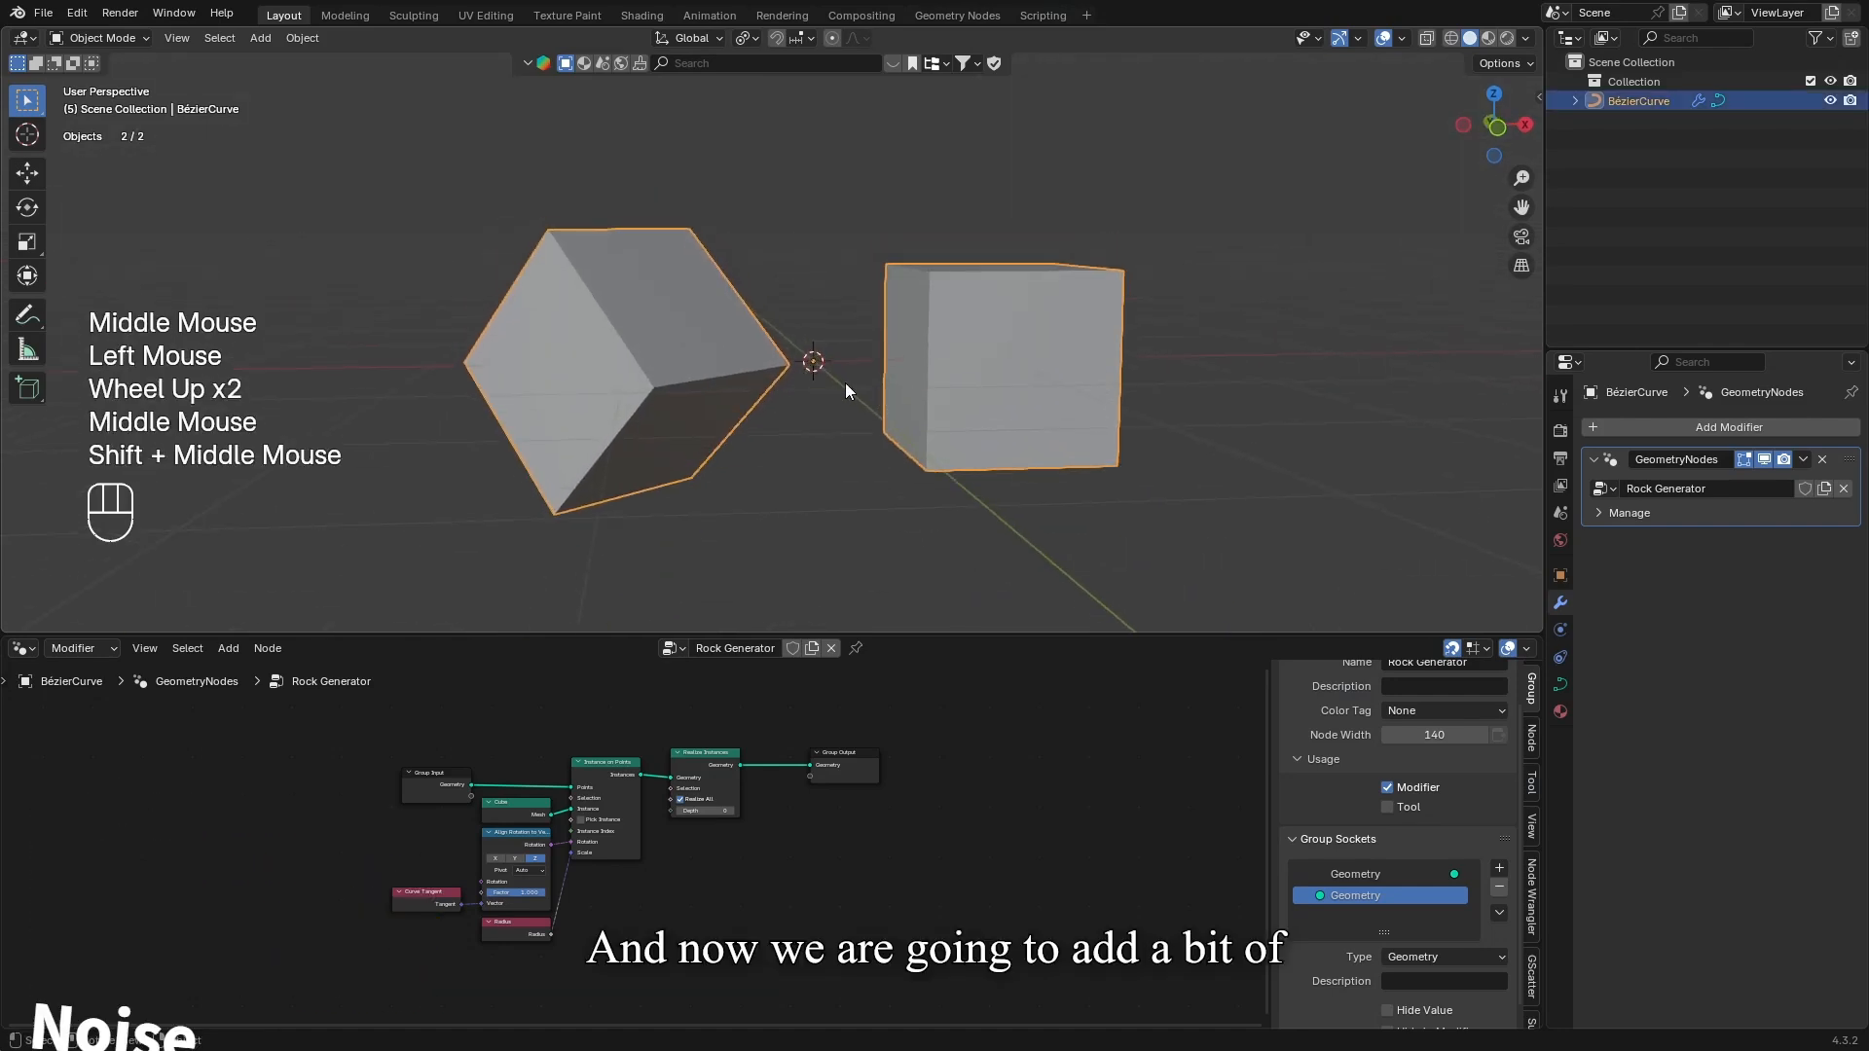
{"action": "middle_click_drag", "start_coordinate": [984, 359], "coordinate": [1007, 376]}
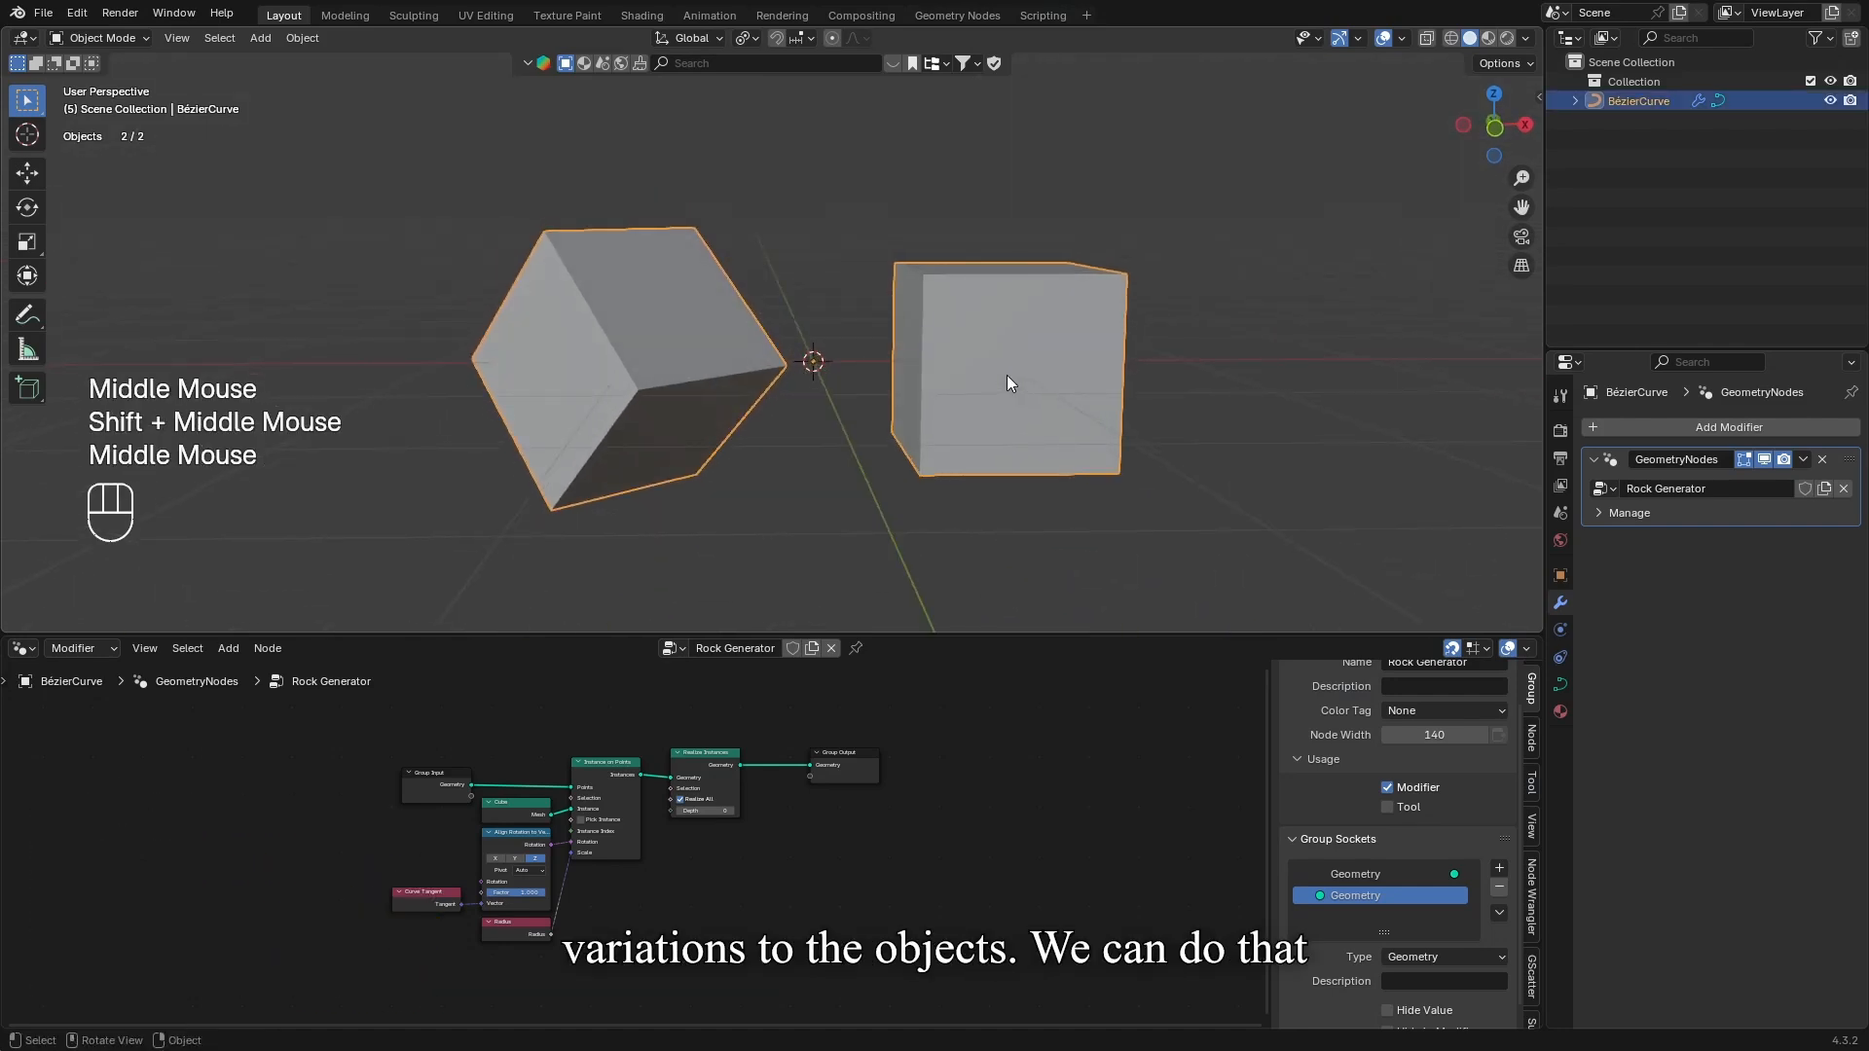
{"action": "key", "text": "Tab"}
{"action": "left_click", "coordinate": [633, 371]}
{"action": "middle_click_drag", "start_coordinate": [633, 372], "coordinate": [628, 455]}
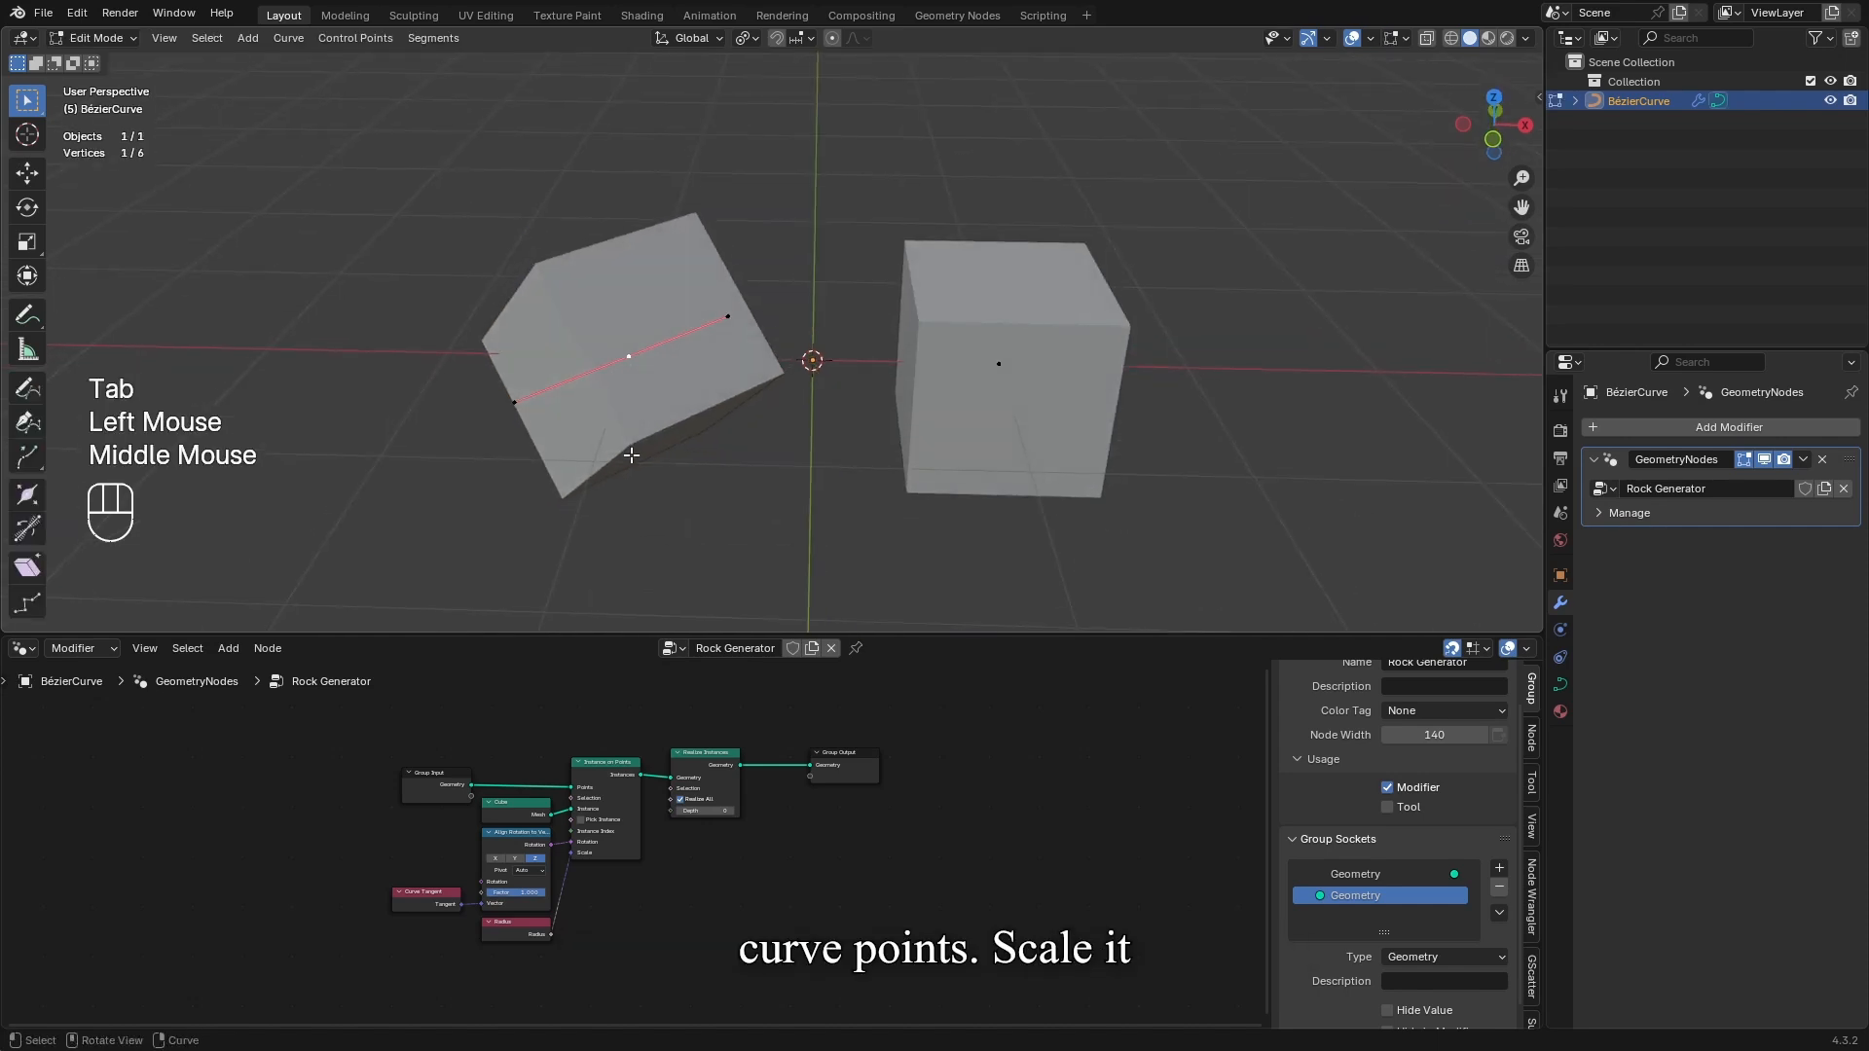
{"action": "key", "text": "g"}
{"action": "key", "text": "x"}
{"action": "left_click", "coordinate": [767, 445]}
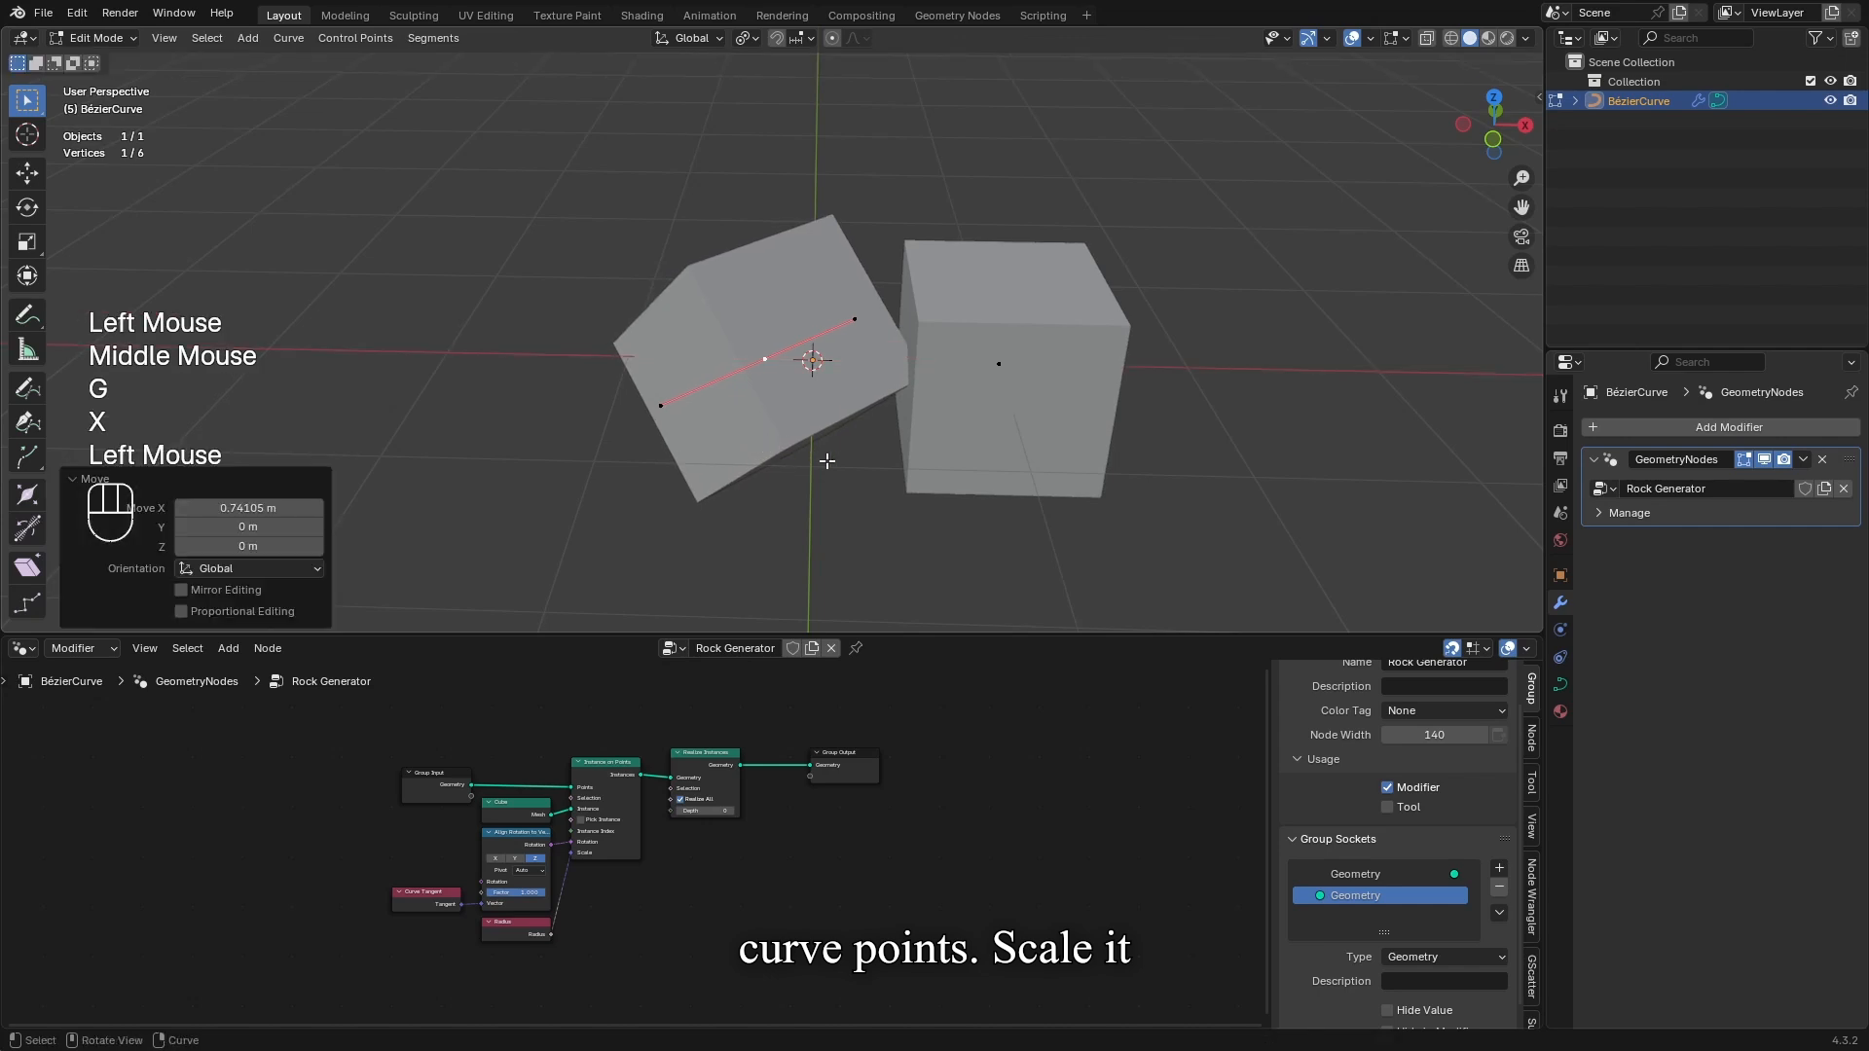
Enlarge the moved control point's radius with a shrink/fatten value of about 1.35, and trackball-rotate it freely
{"action": "key", "text": "alt+s"}
{"action": "left_click", "coordinate": [855, 486]}
{"action": "key", "text": "r"}
{"action": "key", "text": "r"}
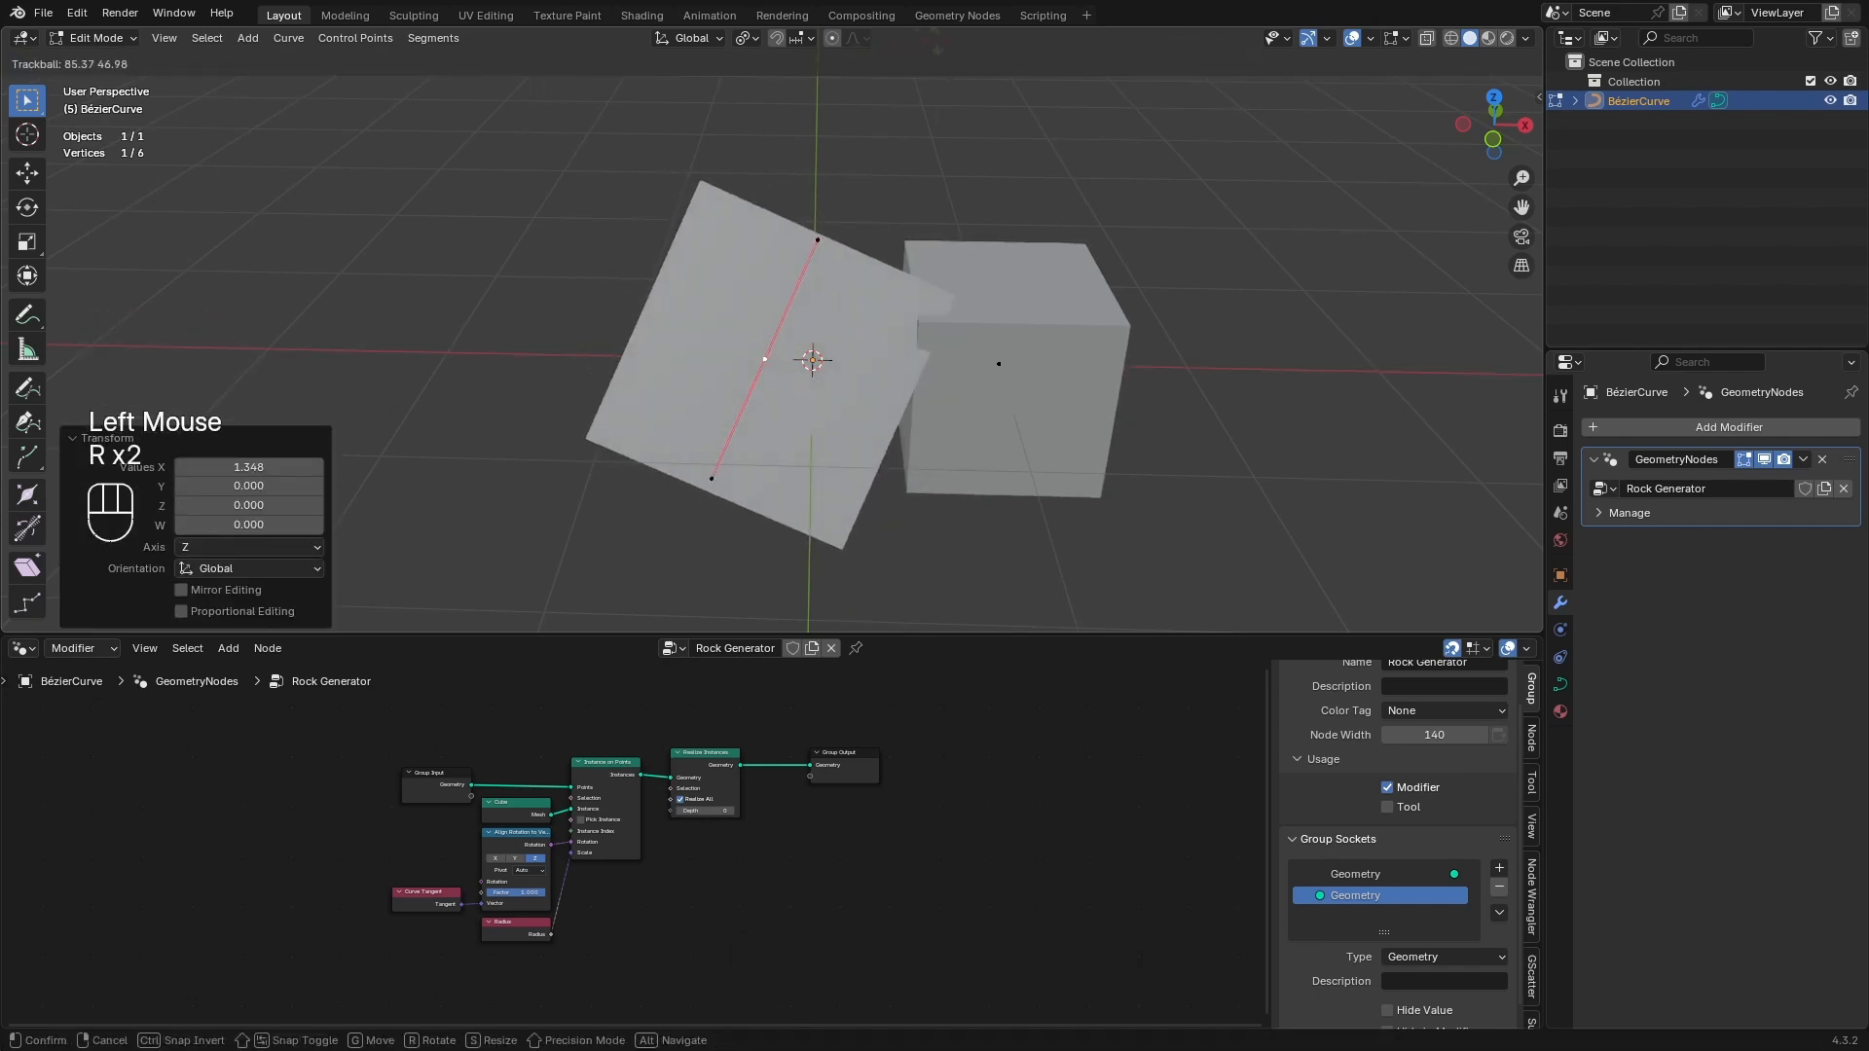
{"action": "left_click", "coordinate": [993, 370]}
Enlarge the other control point's radius by a shrink/fatten value of about 1.48, and trackball-rotate it about -37.8° and -34.4°
{"action": "left_click", "coordinate": [999, 364]}
{"action": "key", "text": "alt+s"}
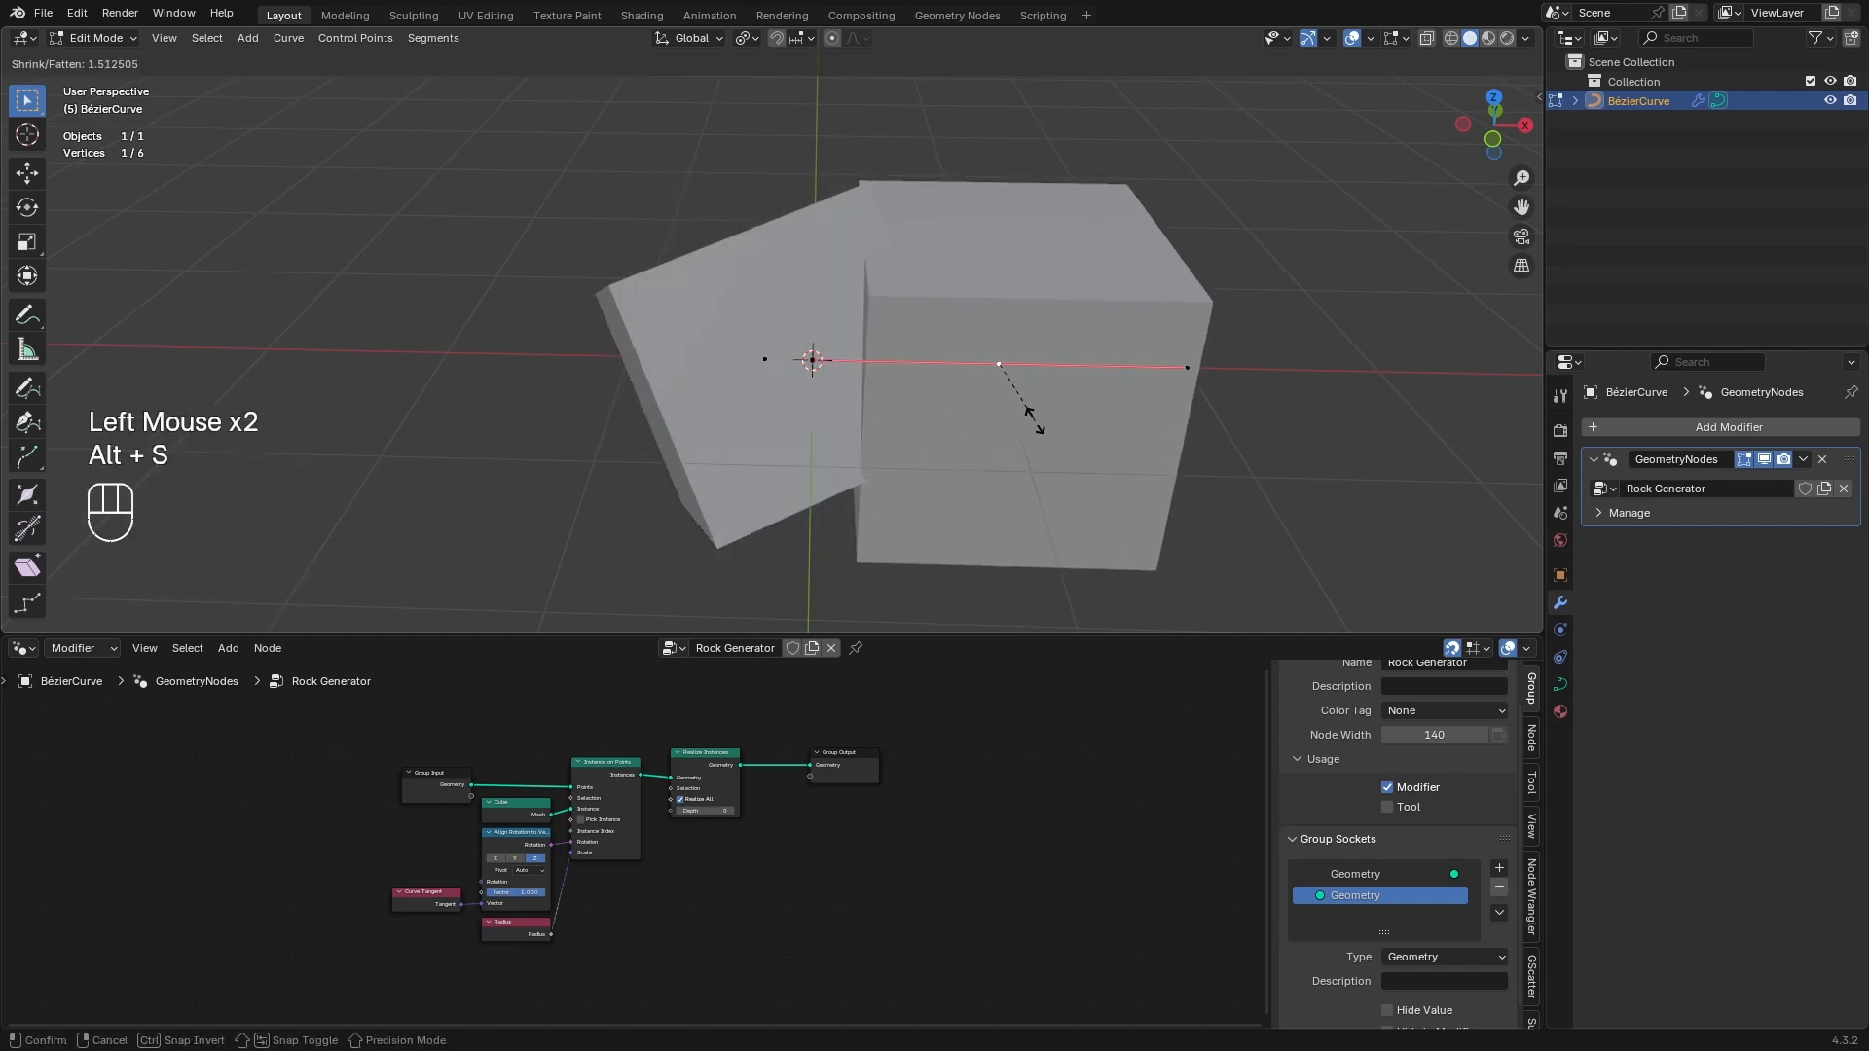
{"action": "left_click", "coordinate": [1033, 421]}
{"action": "key", "text": "r"}
{"action": "key", "text": "r"}
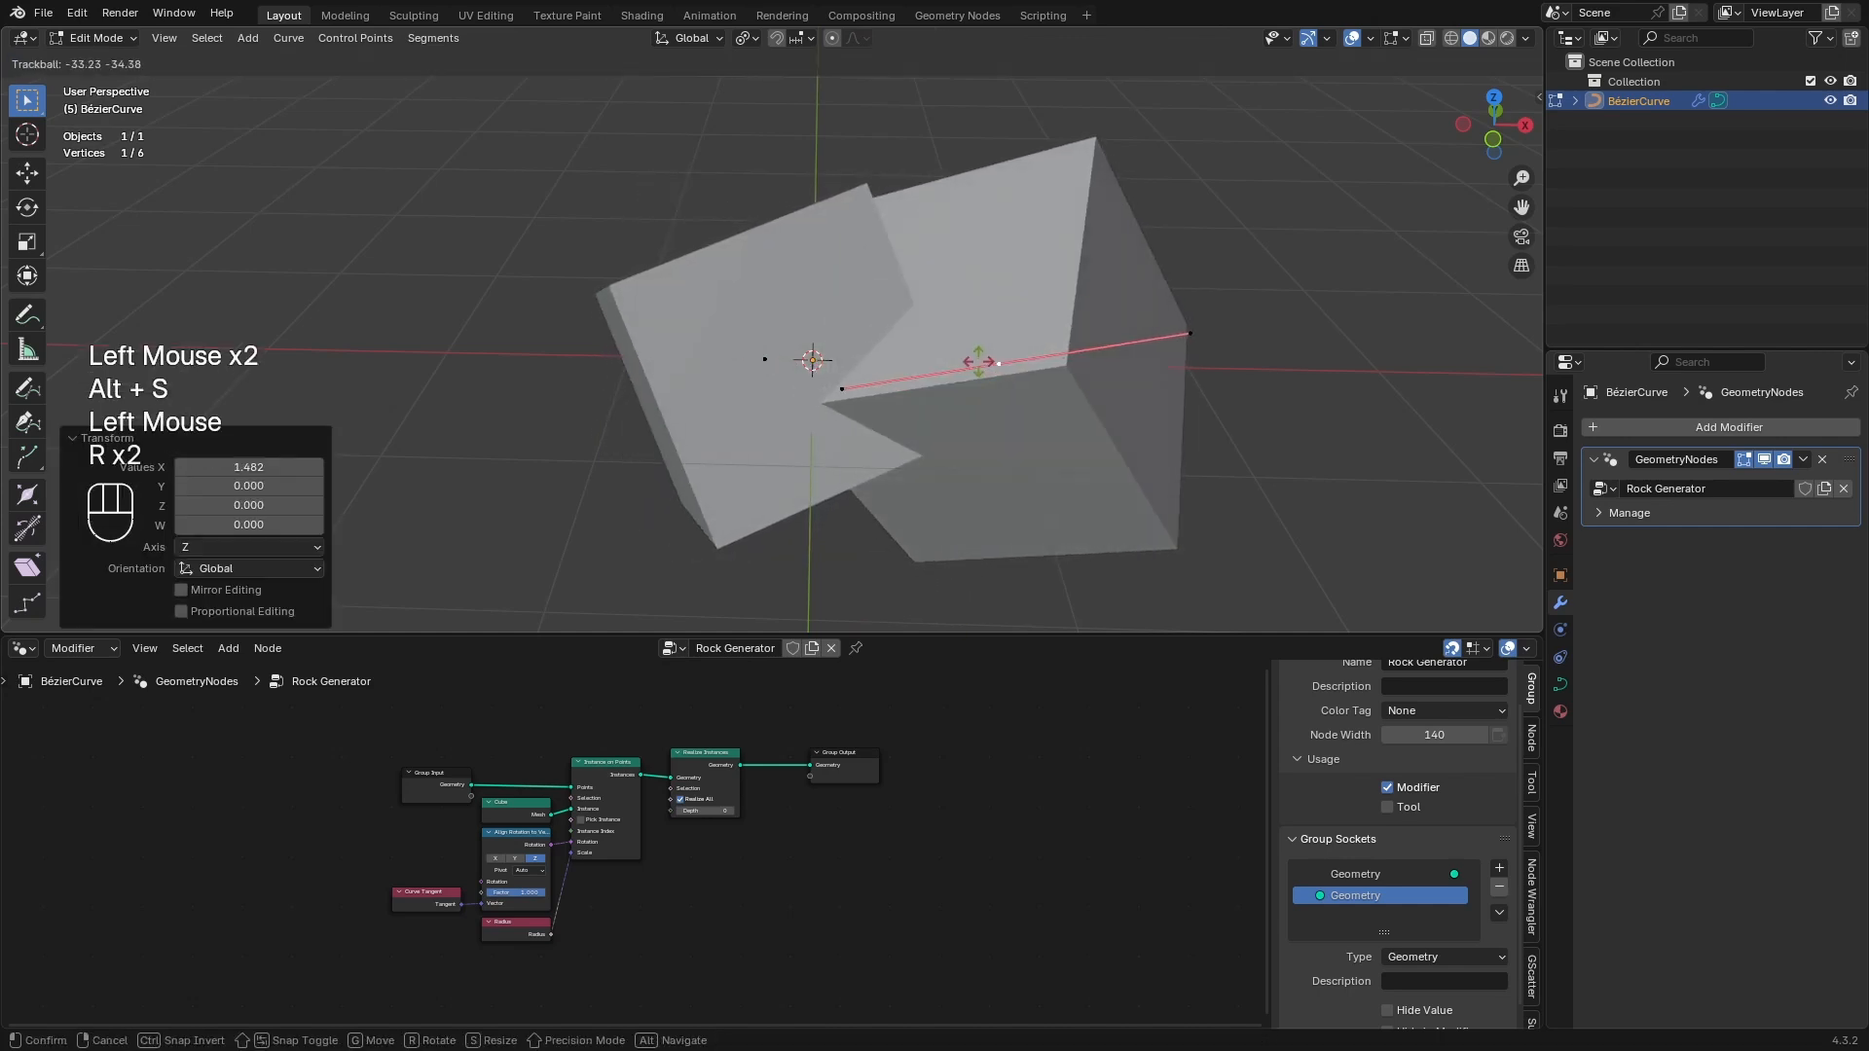
{"action": "left_click", "coordinate": [979, 354]}
Move the positive-X control point about 0.4 m along its local X axis and return to Object Mode
{"action": "key", "text": "g"}
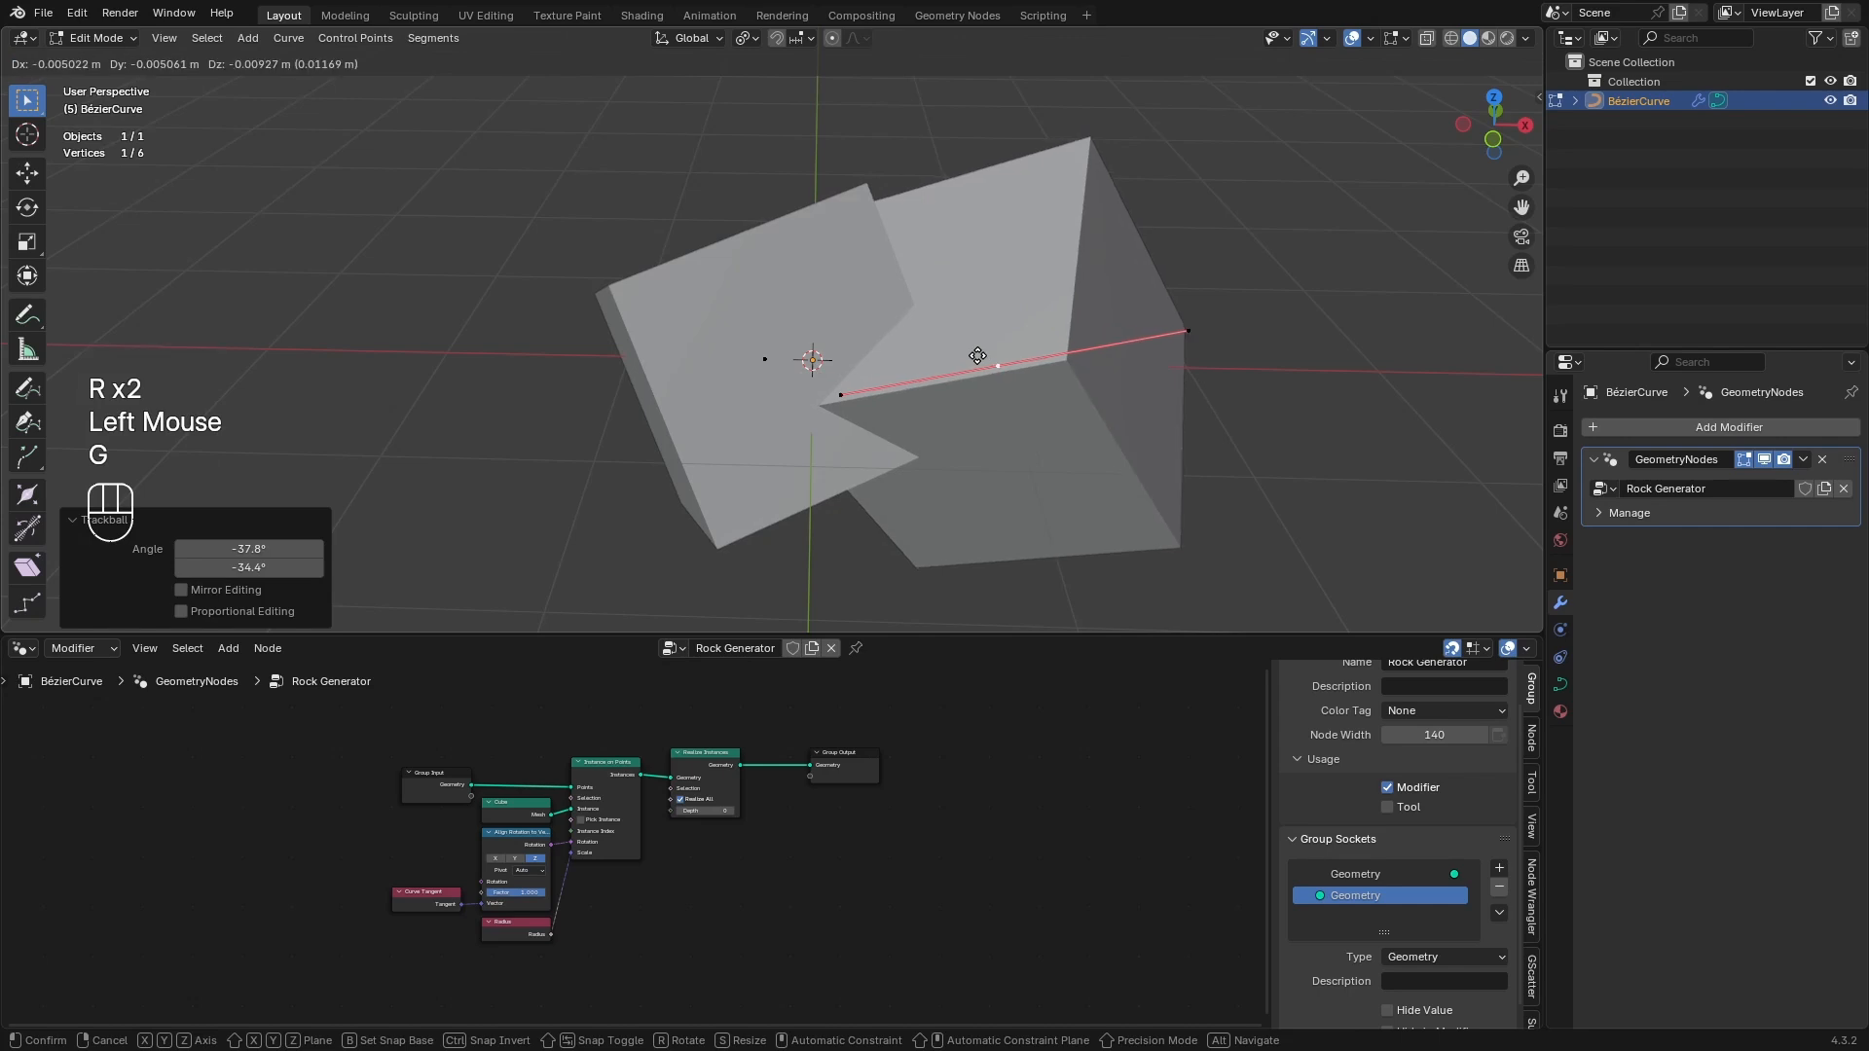
{"action": "key", "text": "x"}
{"action": "key", "text": "x"}
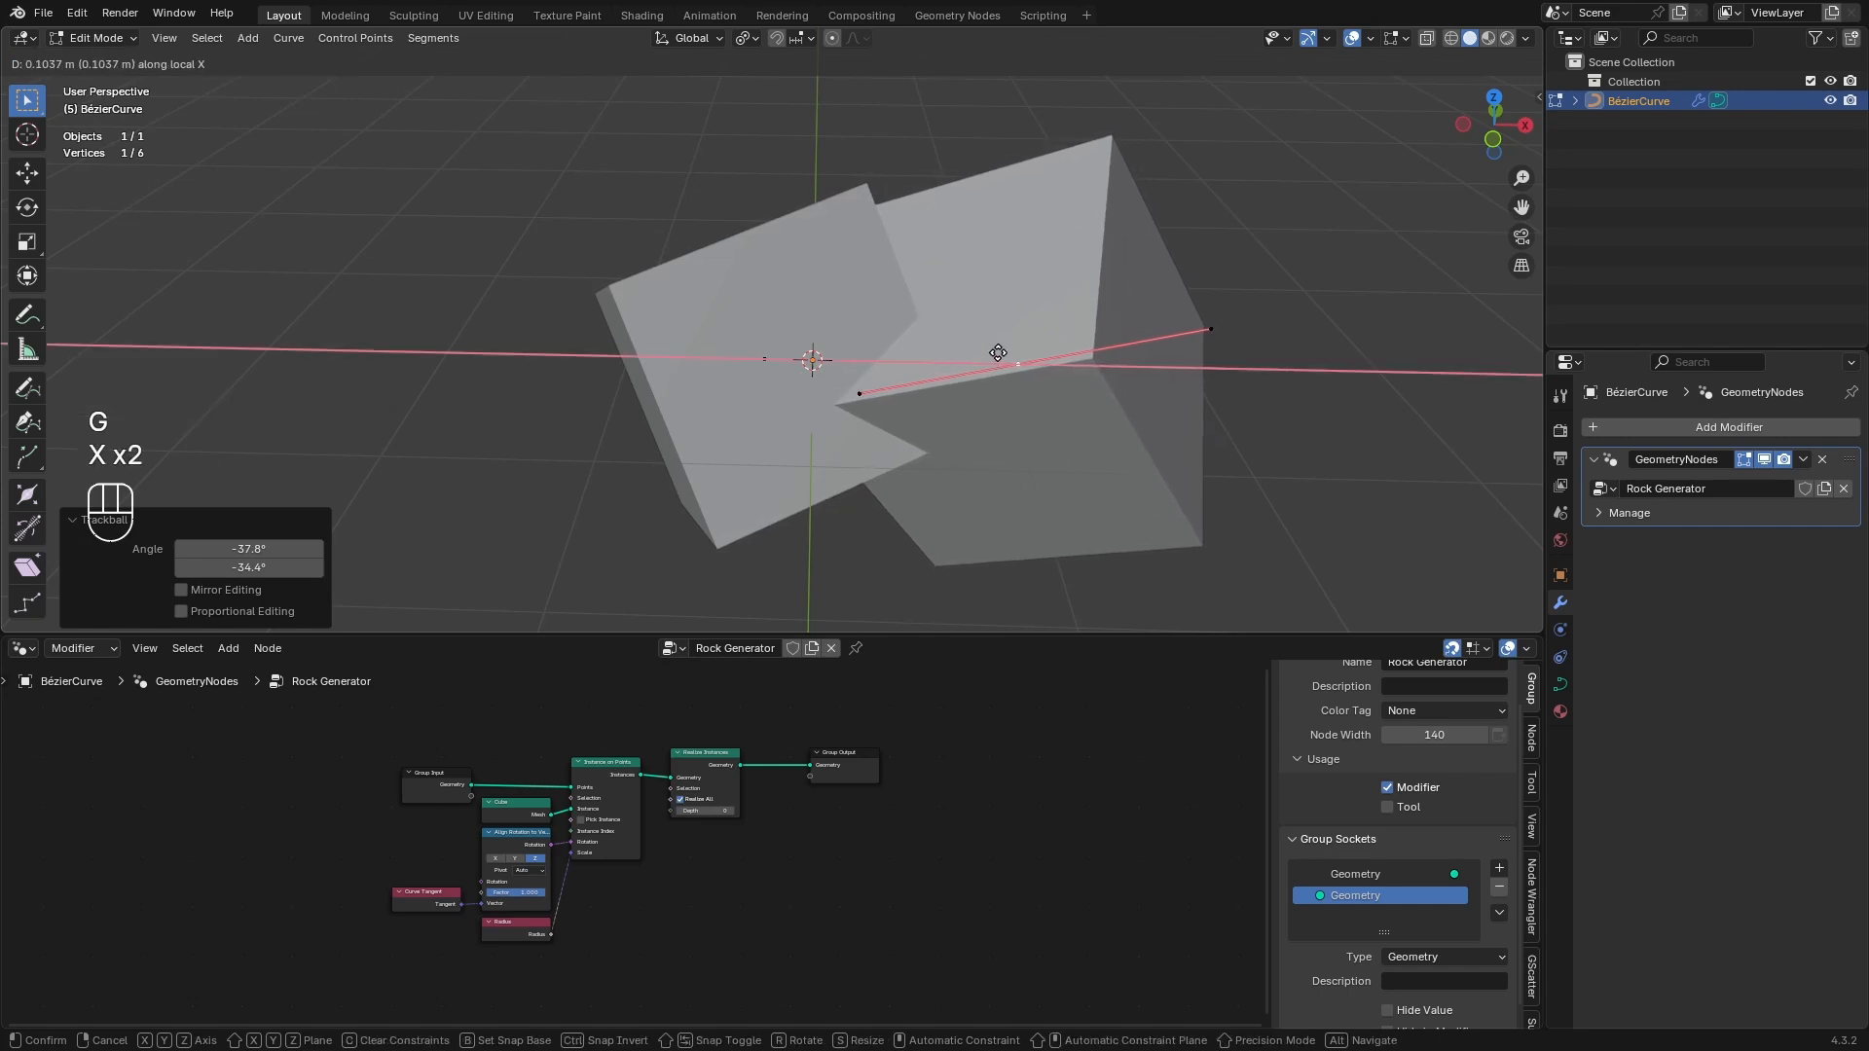
{"action": "left_click", "coordinate": [1054, 348]}
{"action": "middle_click_drag", "start_coordinate": [1053, 348], "coordinate": [1038, 309]}
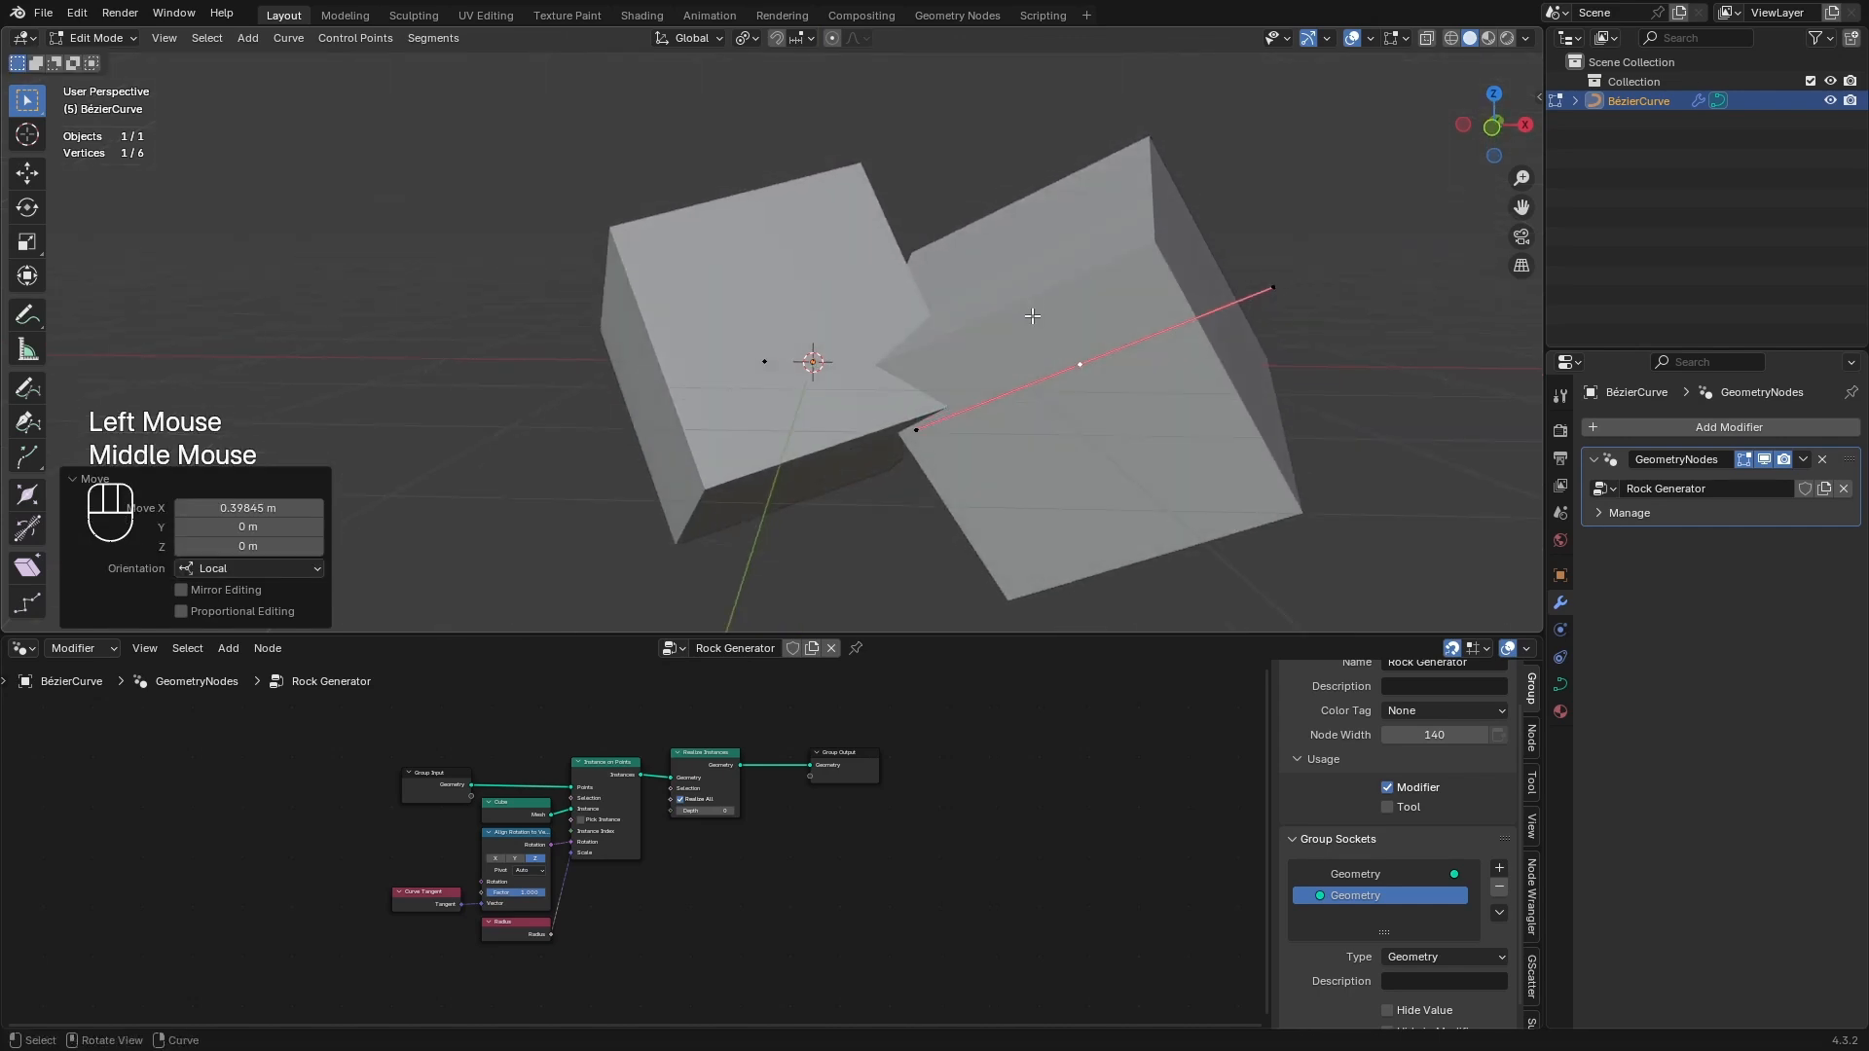
{"action": "key", "text": "Tab"}
Move Group Output farther from Realize Instances and insert a Set Position node on the link between them
{"action": "middle_click_drag", "start_coordinate": [886, 747], "coordinate": [874, 744]}
{"action": "scroll", "coordinate": [874, 744], "scroll_direction": "up", "scroll_amount": 1}
{"action": "left_click_drag", "start_coordinate": [856, 759], "coordinate": [1129, 773]}
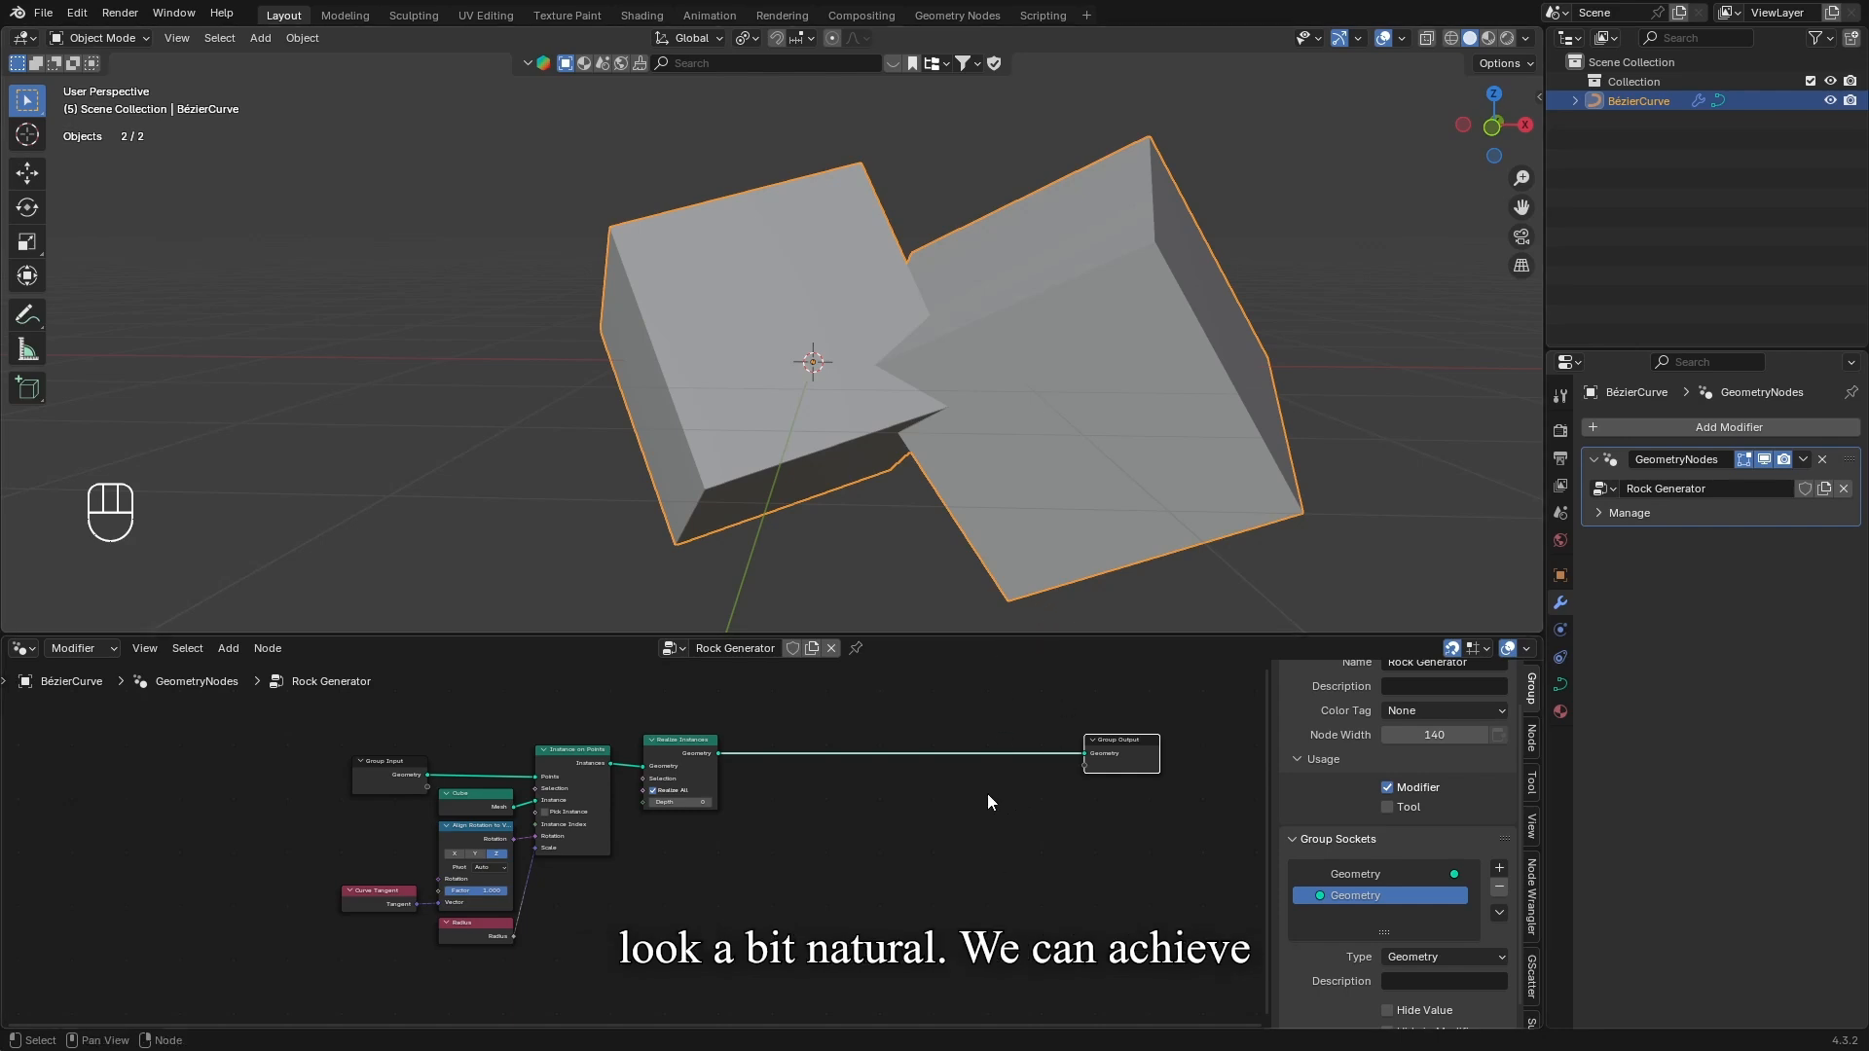
{"action": "key", "text": "shift+a"}
{"action": "type", "text": "se"}
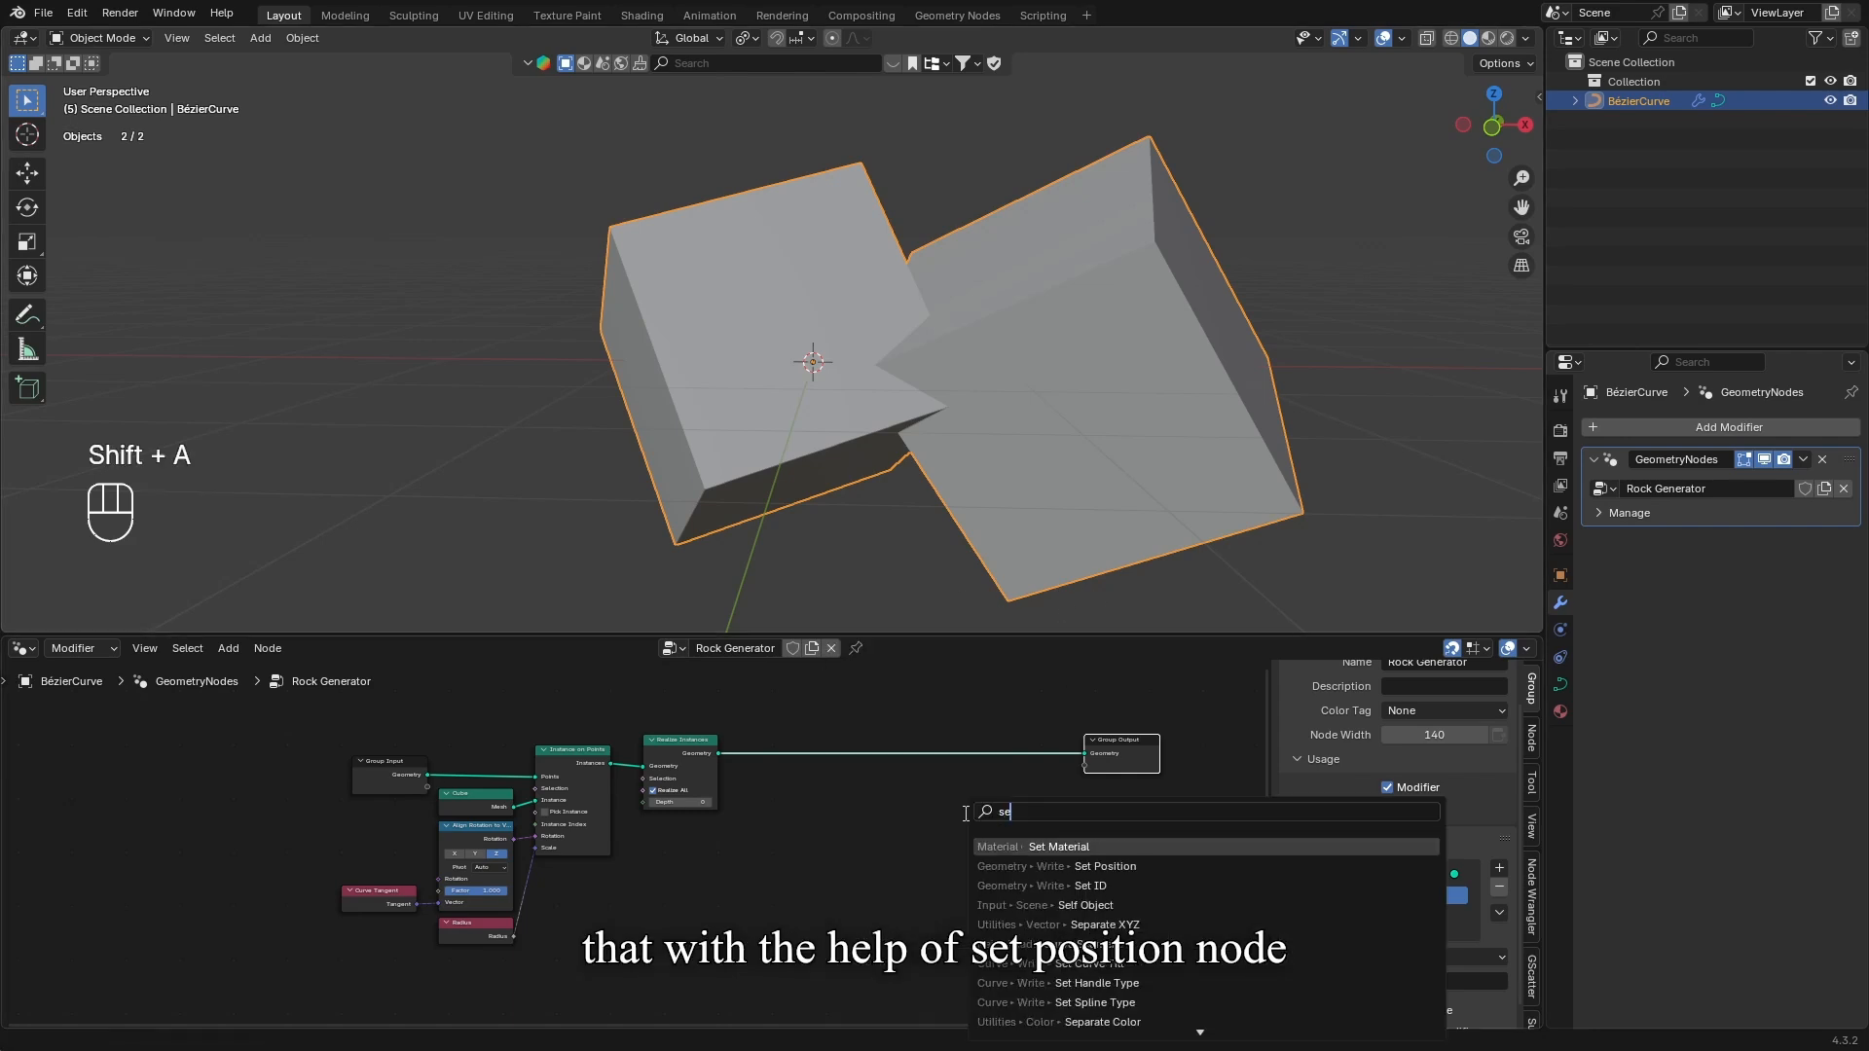
{"action": "type", "text": "t"}
{"action": "left_click", "coordinate": [1097, 866]}
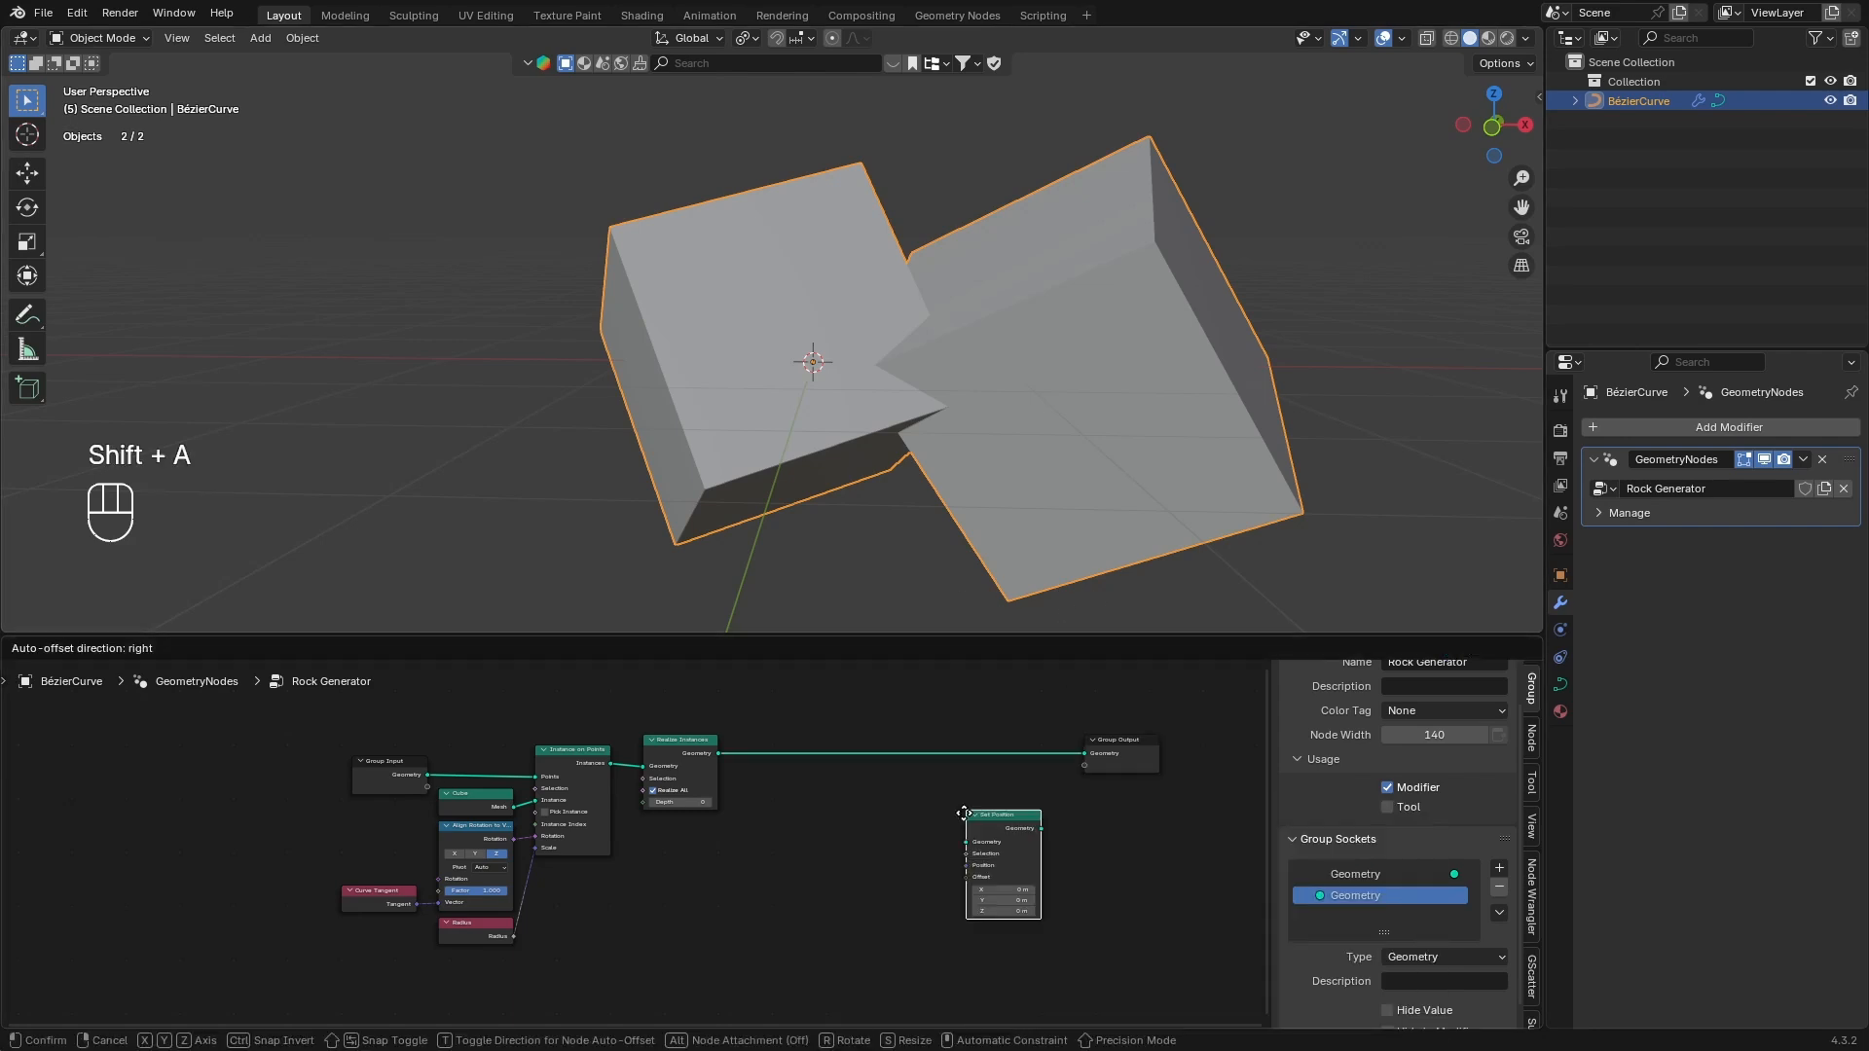
{"action": "left_click", "coordinate": [996, 737]}
Add a Noise Texture node and place it below Realize Instances
{"action": "key", "text": "shift+a"}
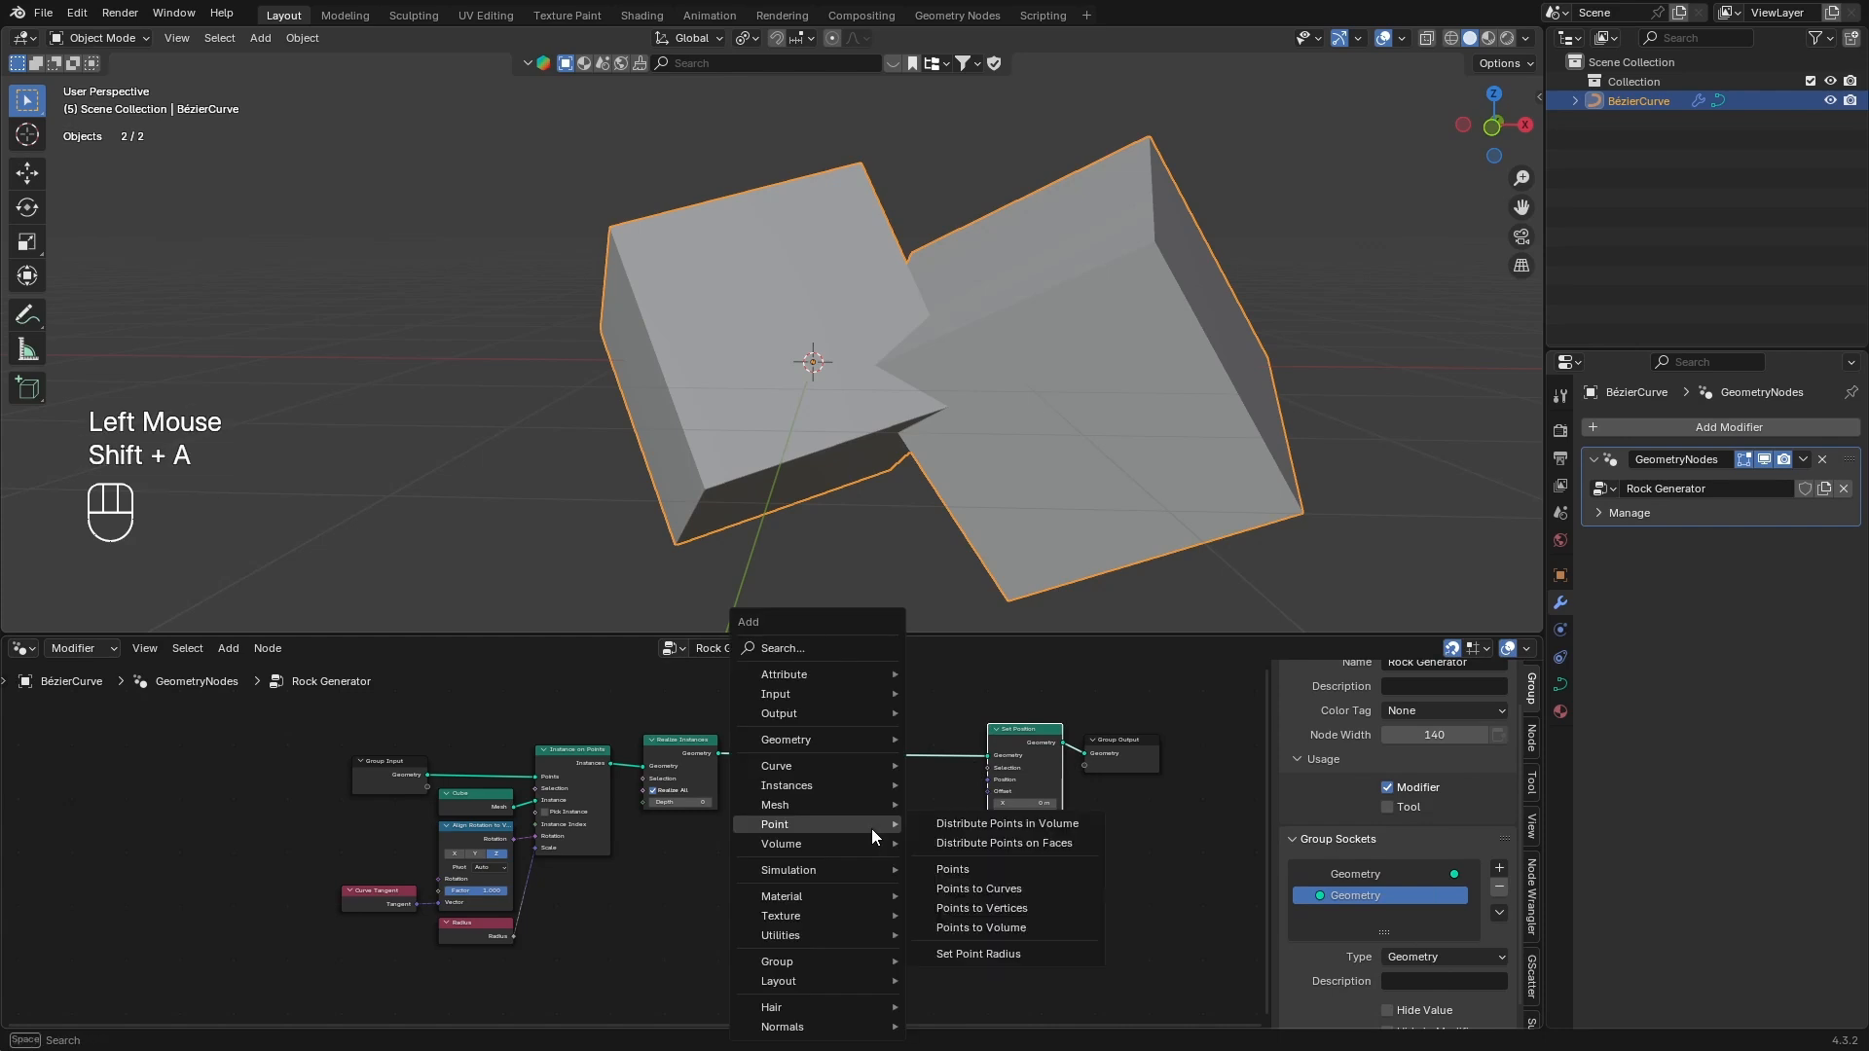
{"action": "type", "text": "noi"}
{"action": "key", "text": "Return"}
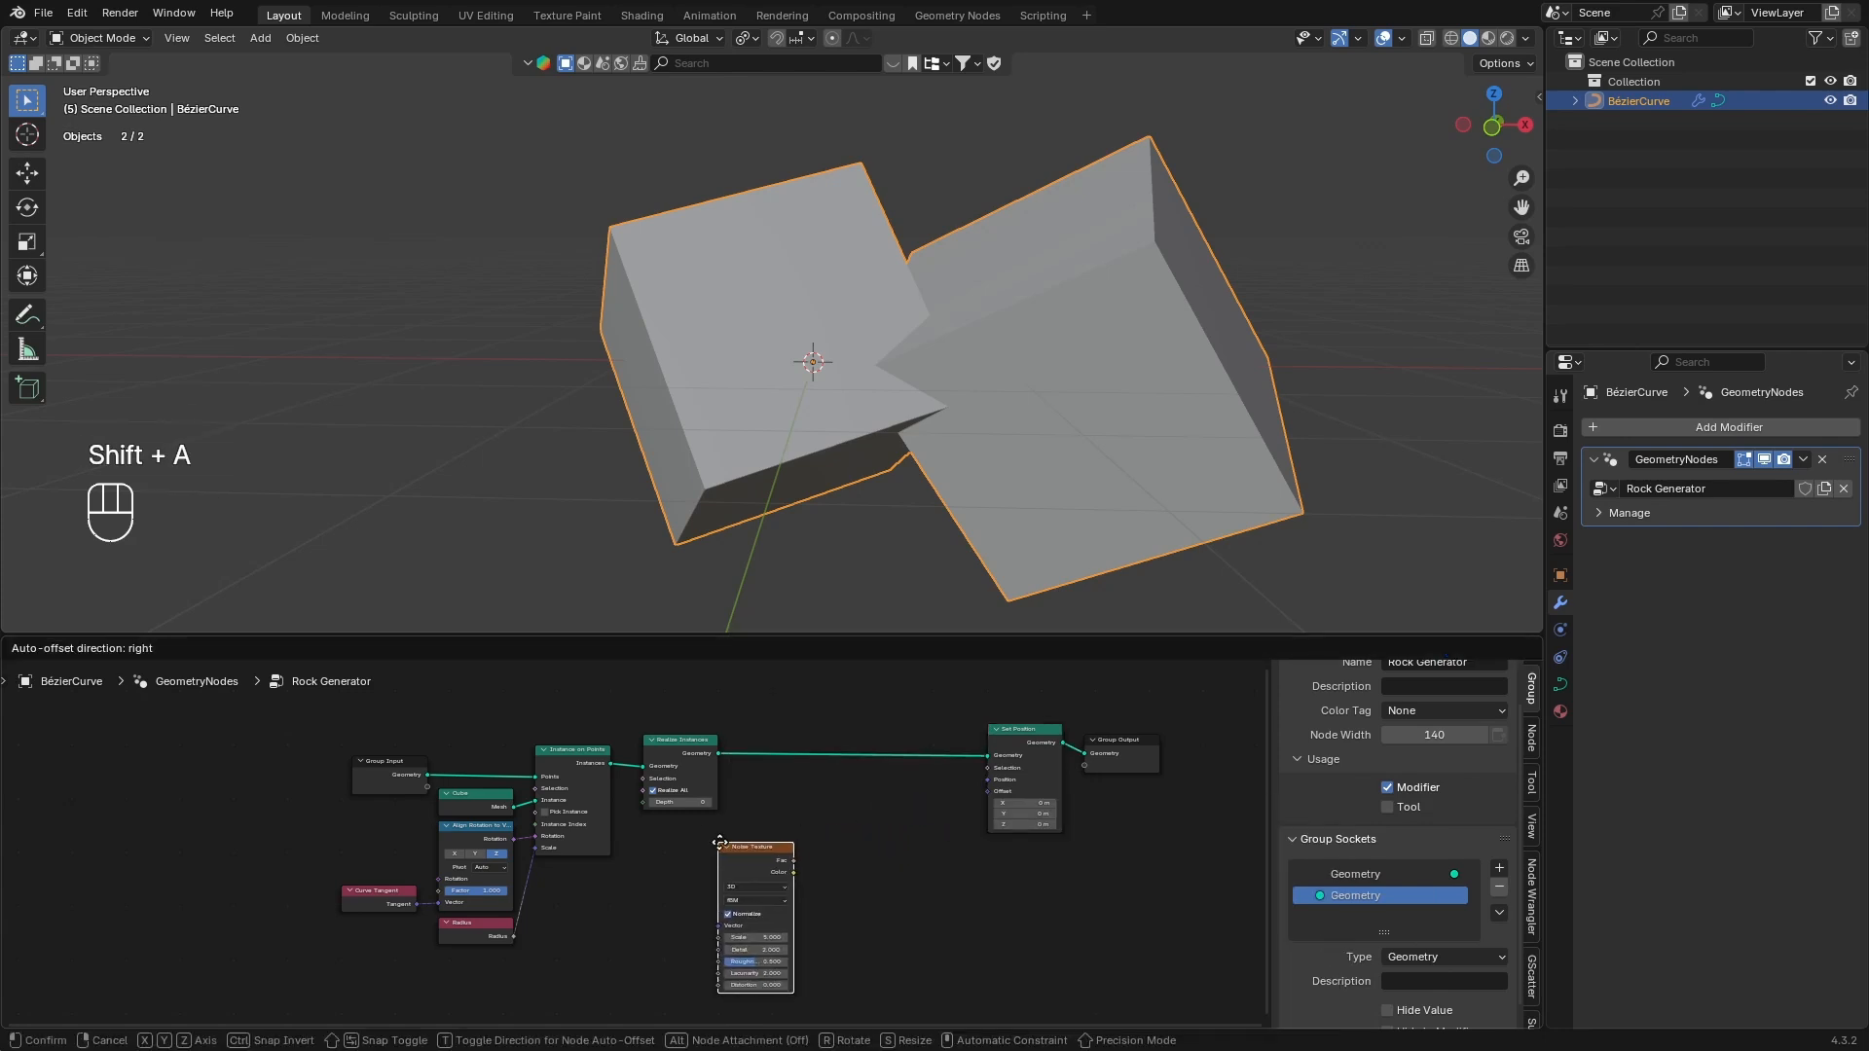
{"action": "left_click", "coordinate": [671, 828]}
{"action": "scroll", "coordinate": [669, 826], "scroll_direction": "up", "scroll_amount": 2}
{"action": "middle_click_drag", "start_coordinate": [740, 842], "coordinate": [639, 827]}
{"action": "scroll", "coordinate": [638, 827], "scroll_direction": "up", "scroll_amount": 1}
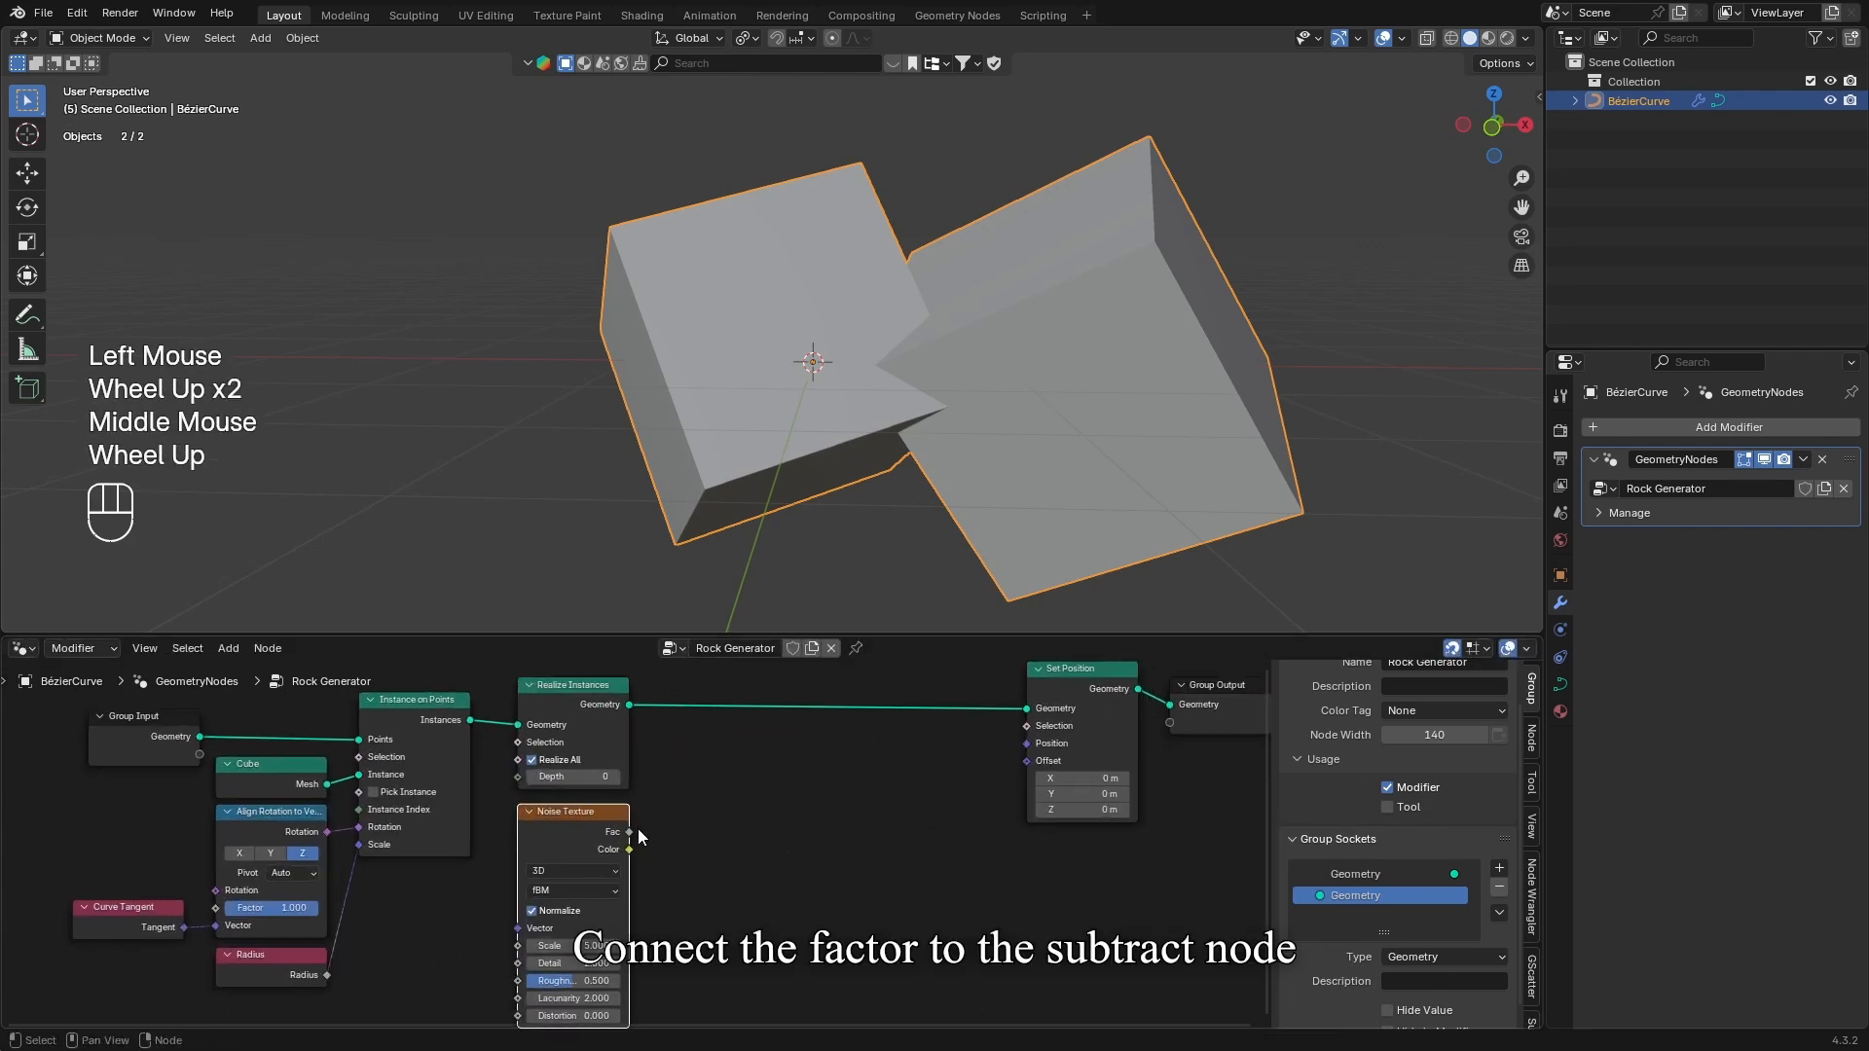
Link the Noise Texture's Fac output to a new Subtract math node that subtracts 0.500
{"action": "left_click_drag", "start_coordinate": [630, 832], "coordinate": [714, 834]}
{"action": "type", "text": "sub"}
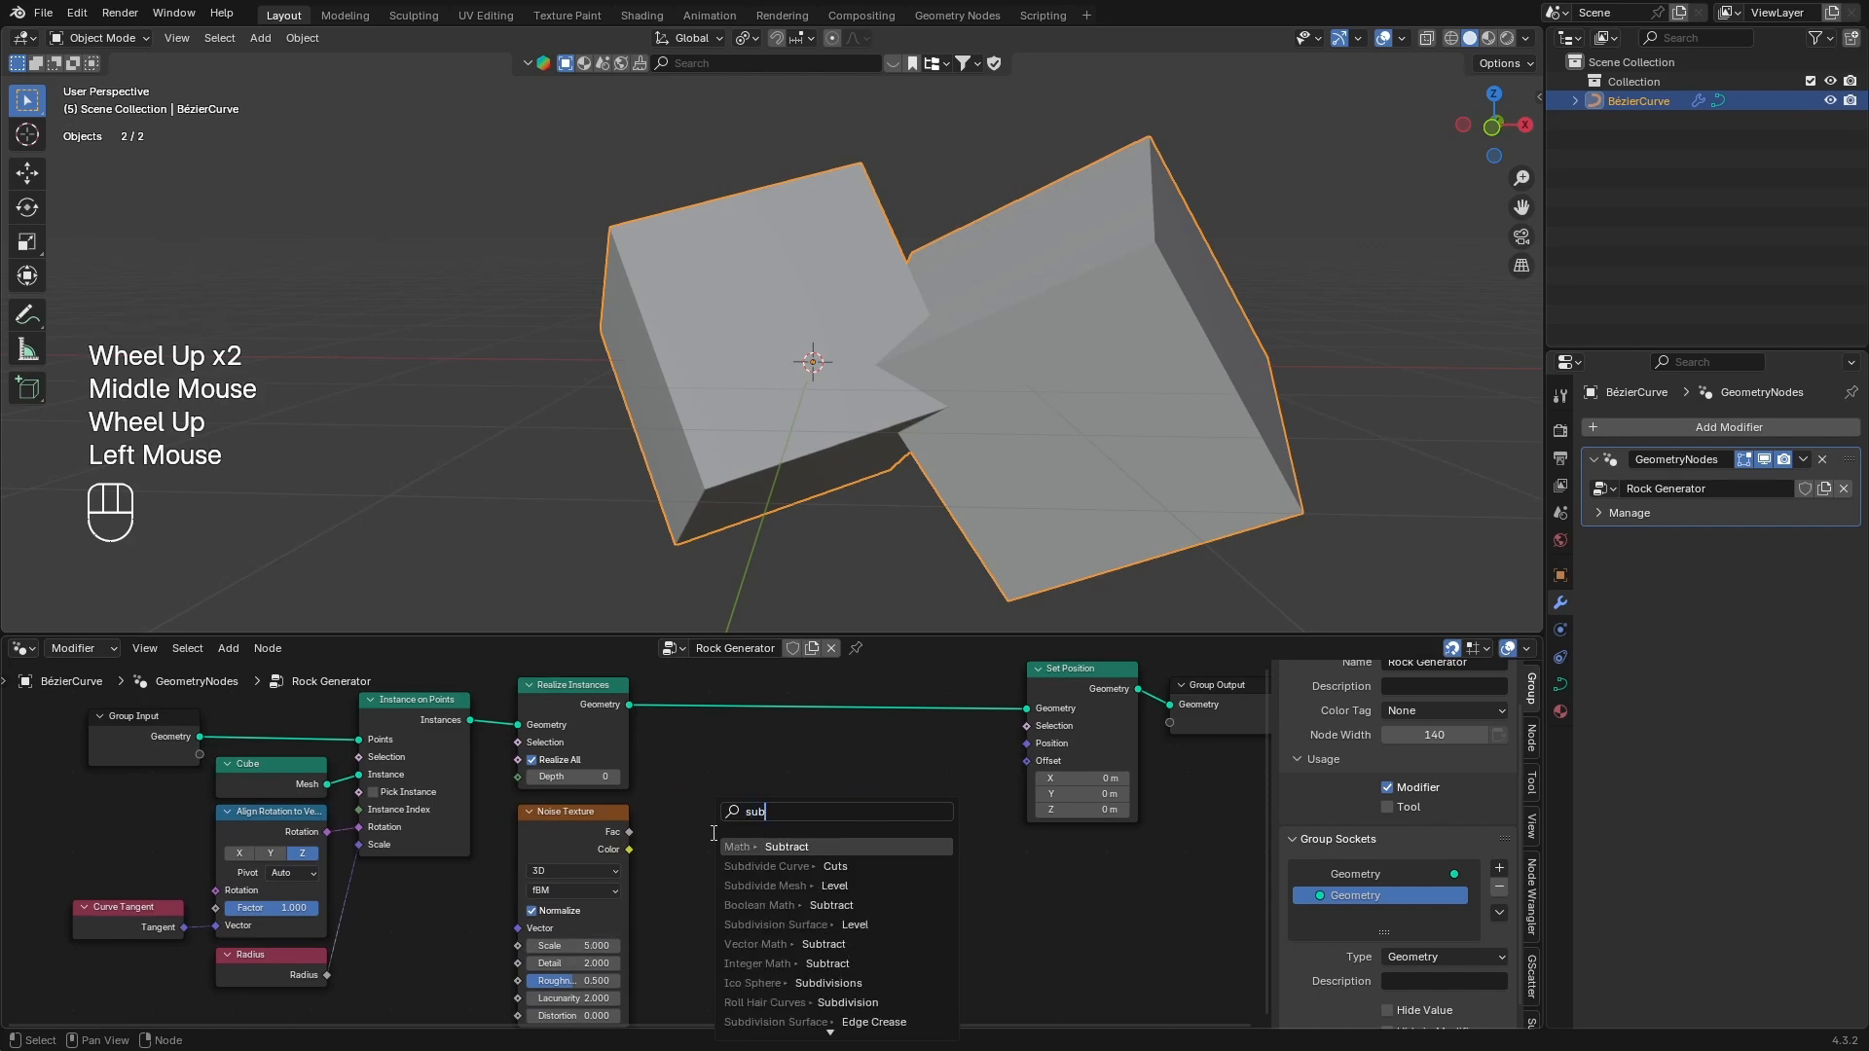
{"action": "key", "text": "Return"}
{"action": "left_click", "coordinate": [680, 819]}
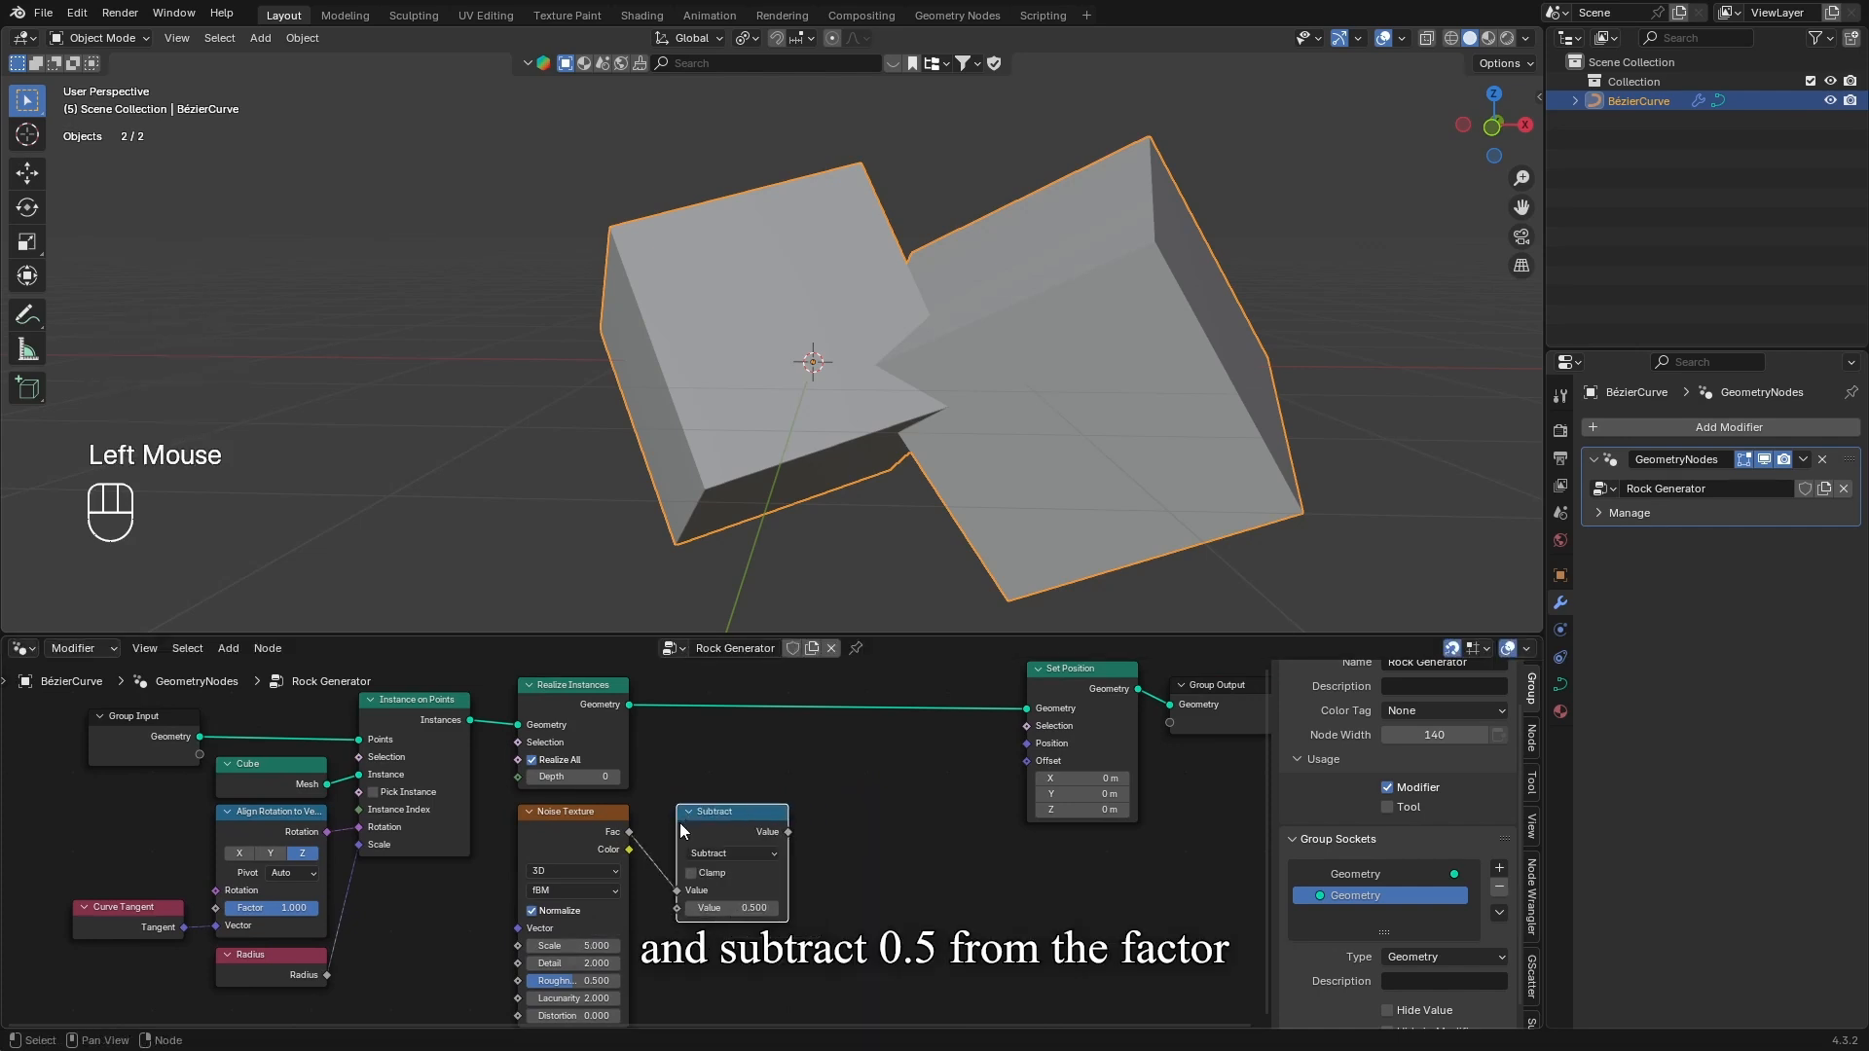
{"action": "double_click", "coordinate": [721, 908]}
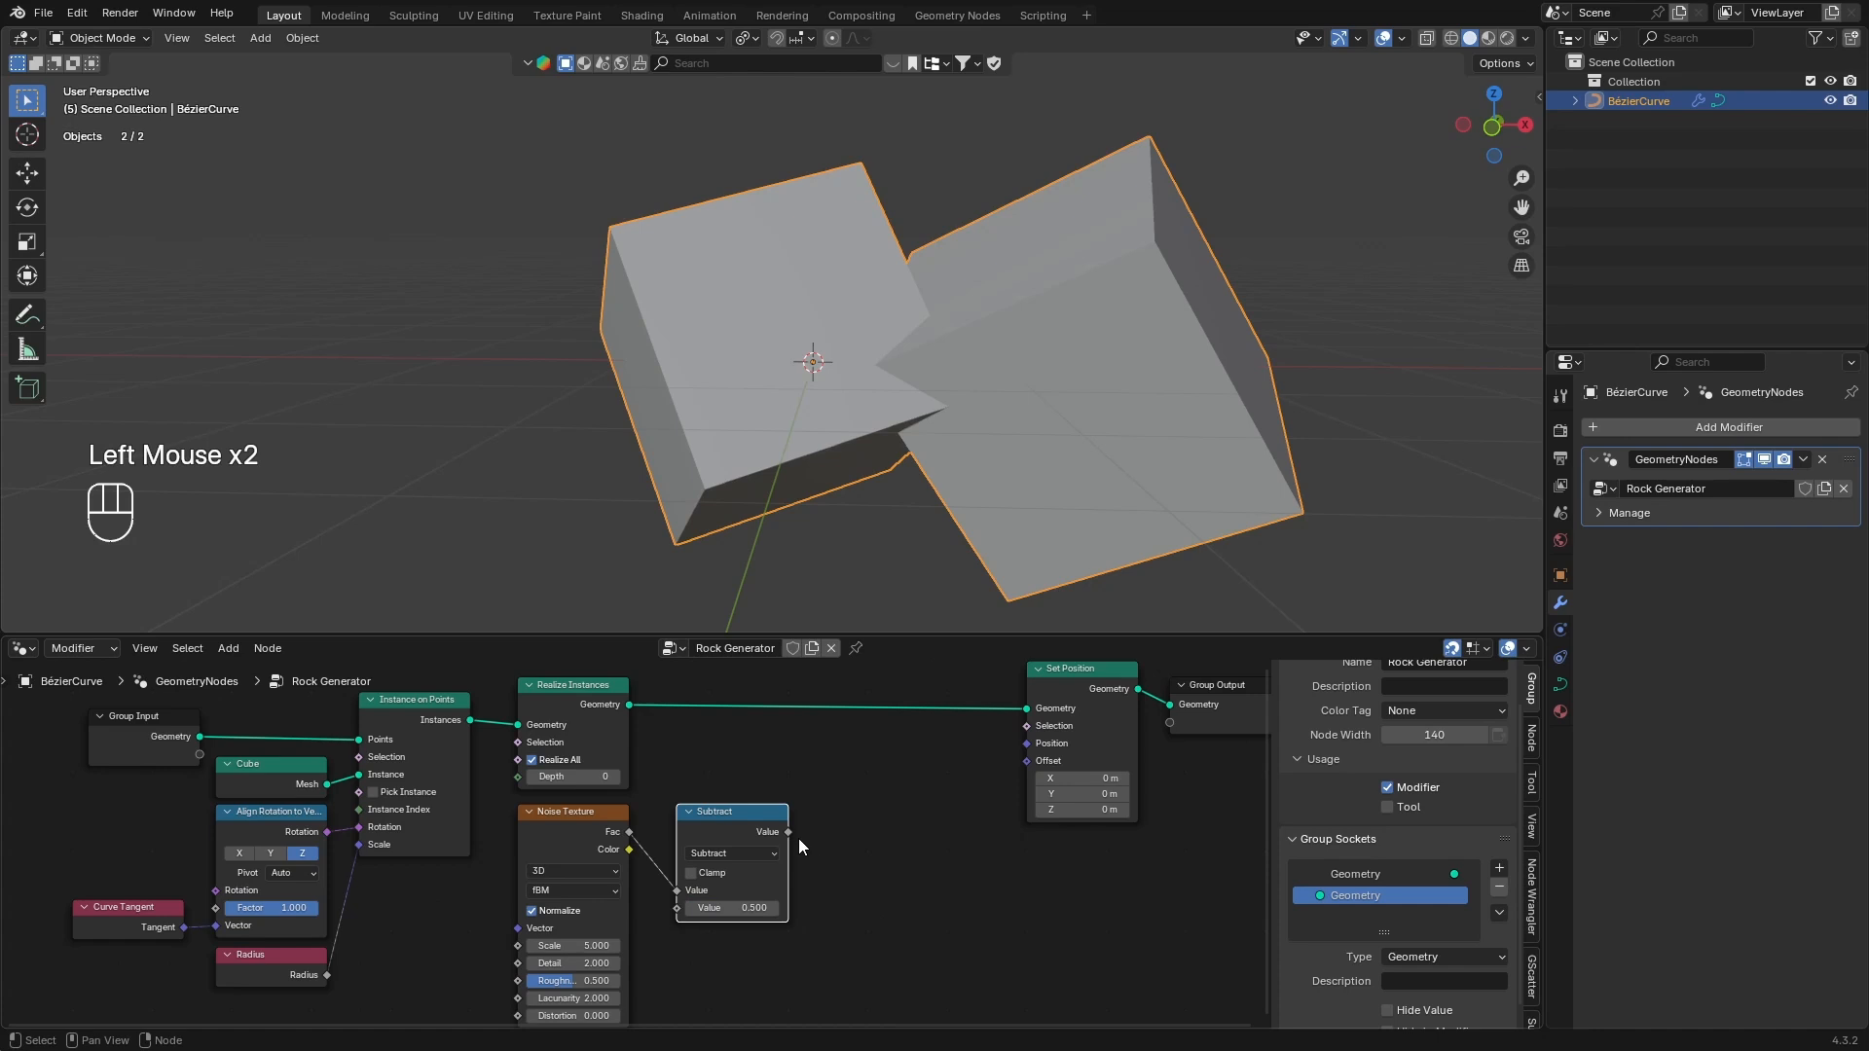
Add a Multiply math node beside Subtract, fed by the Subtract node's Value output
{"action": "left_click", "coordinate": [831, 830]}
{"action": "key", "text": "shift+a"}
{"action": "type", "text": "multi"}
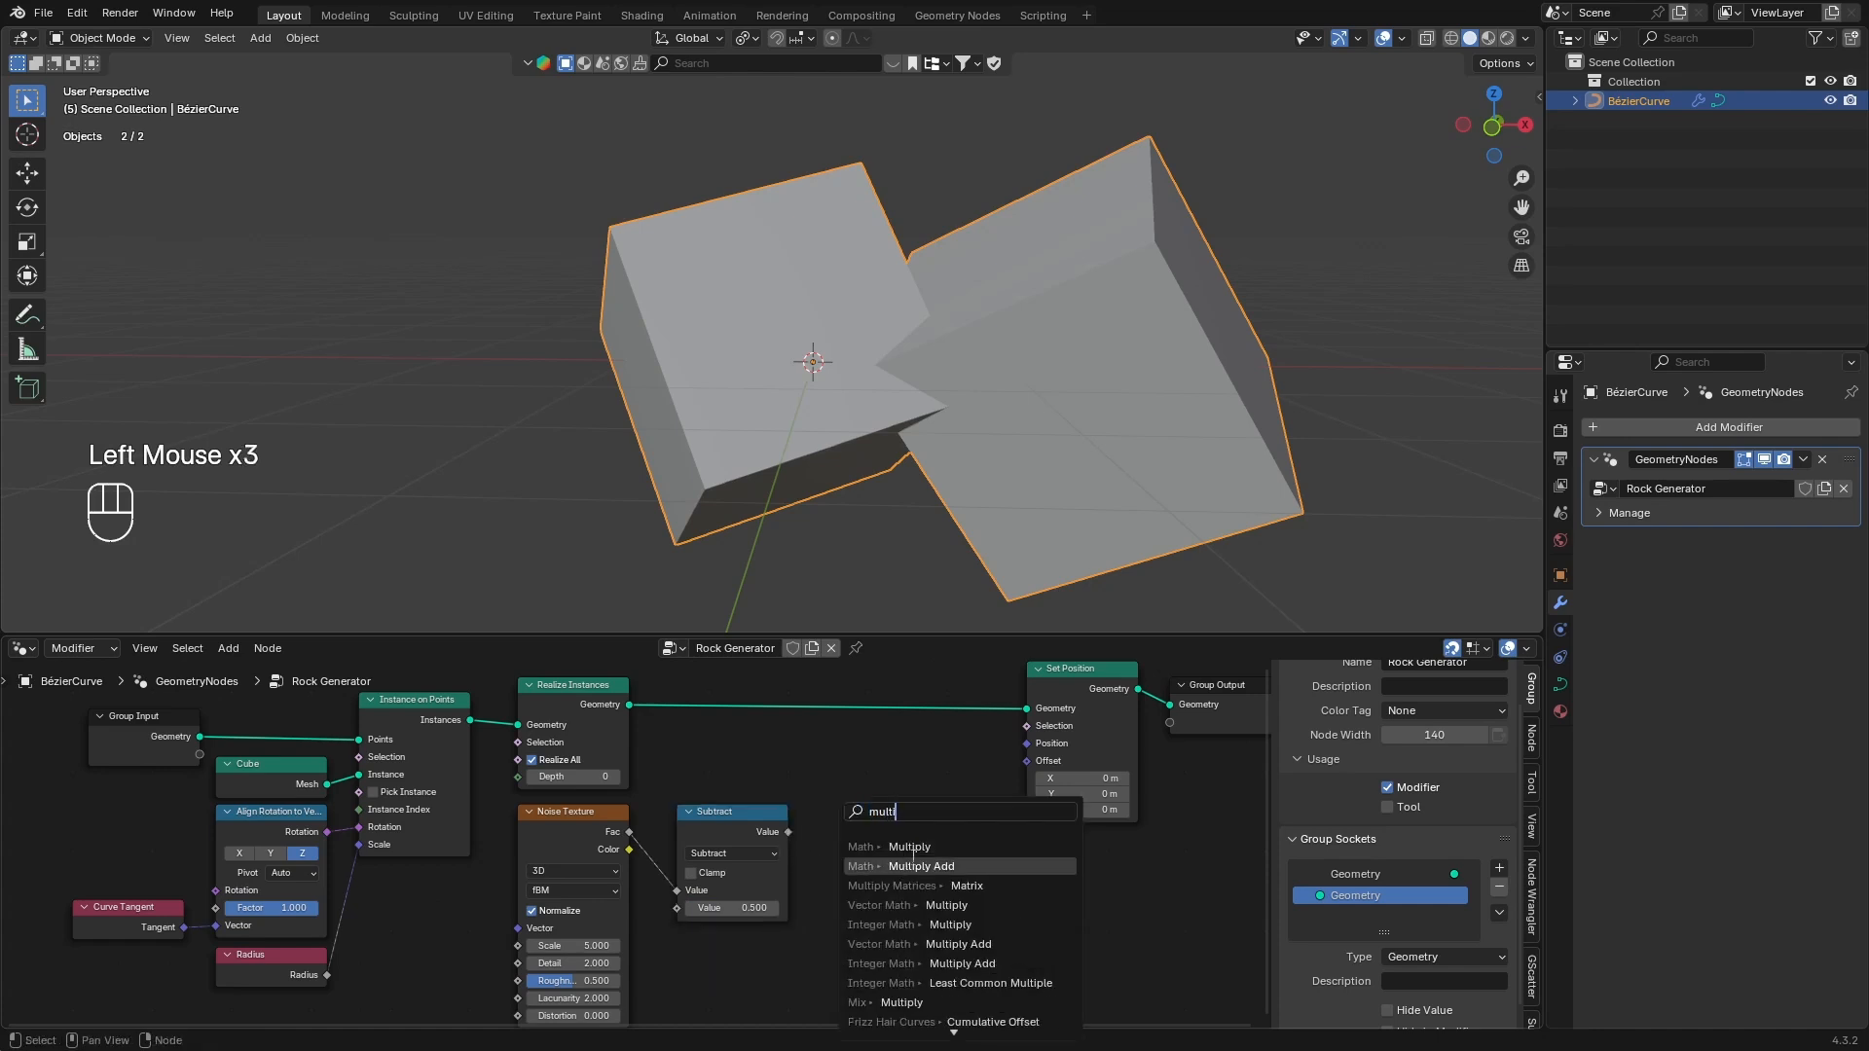
{"action": "key", "text": "Return"}
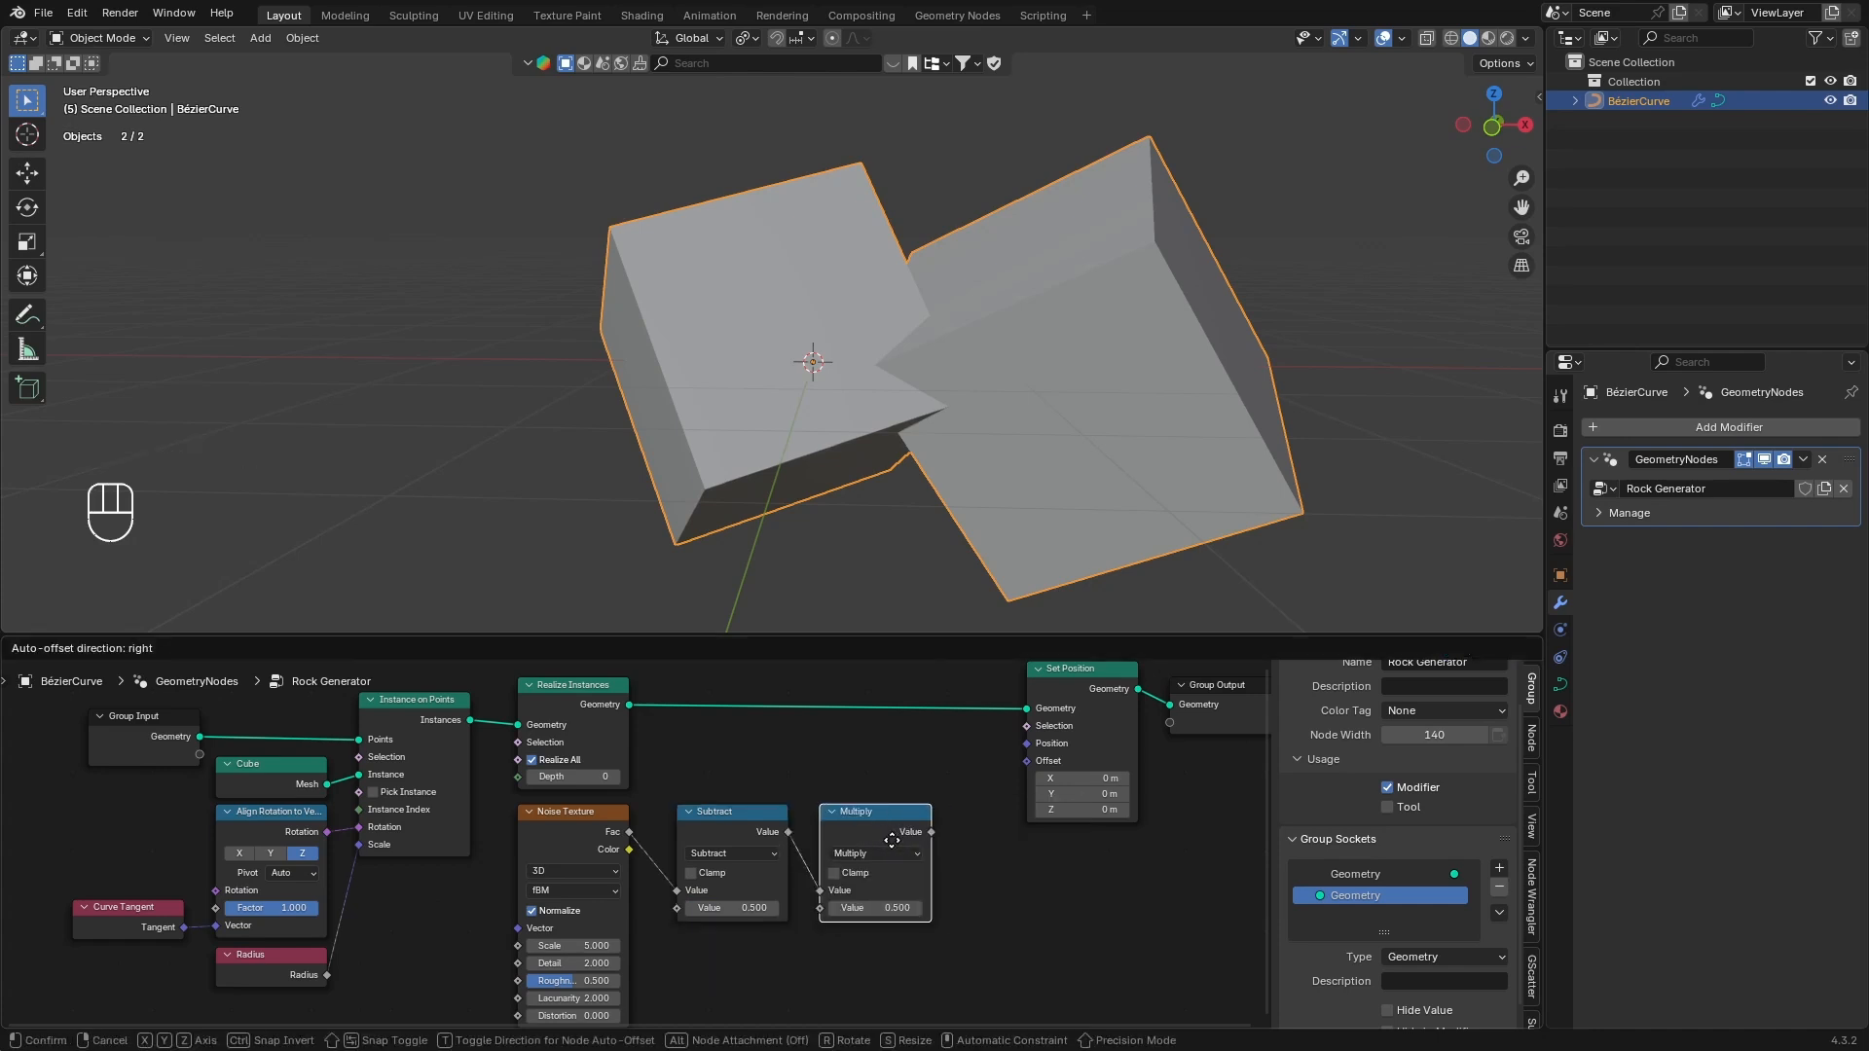
{"action": "left_click", "coordinate": [887, 838]}
Add a Normal node and place it directly above the Multiply node
{"action": "middle_click_drag", "start_coordinate": [890, 943], "coordinate": [866, 872]}
{"action": "key", "text": "shift+a"}
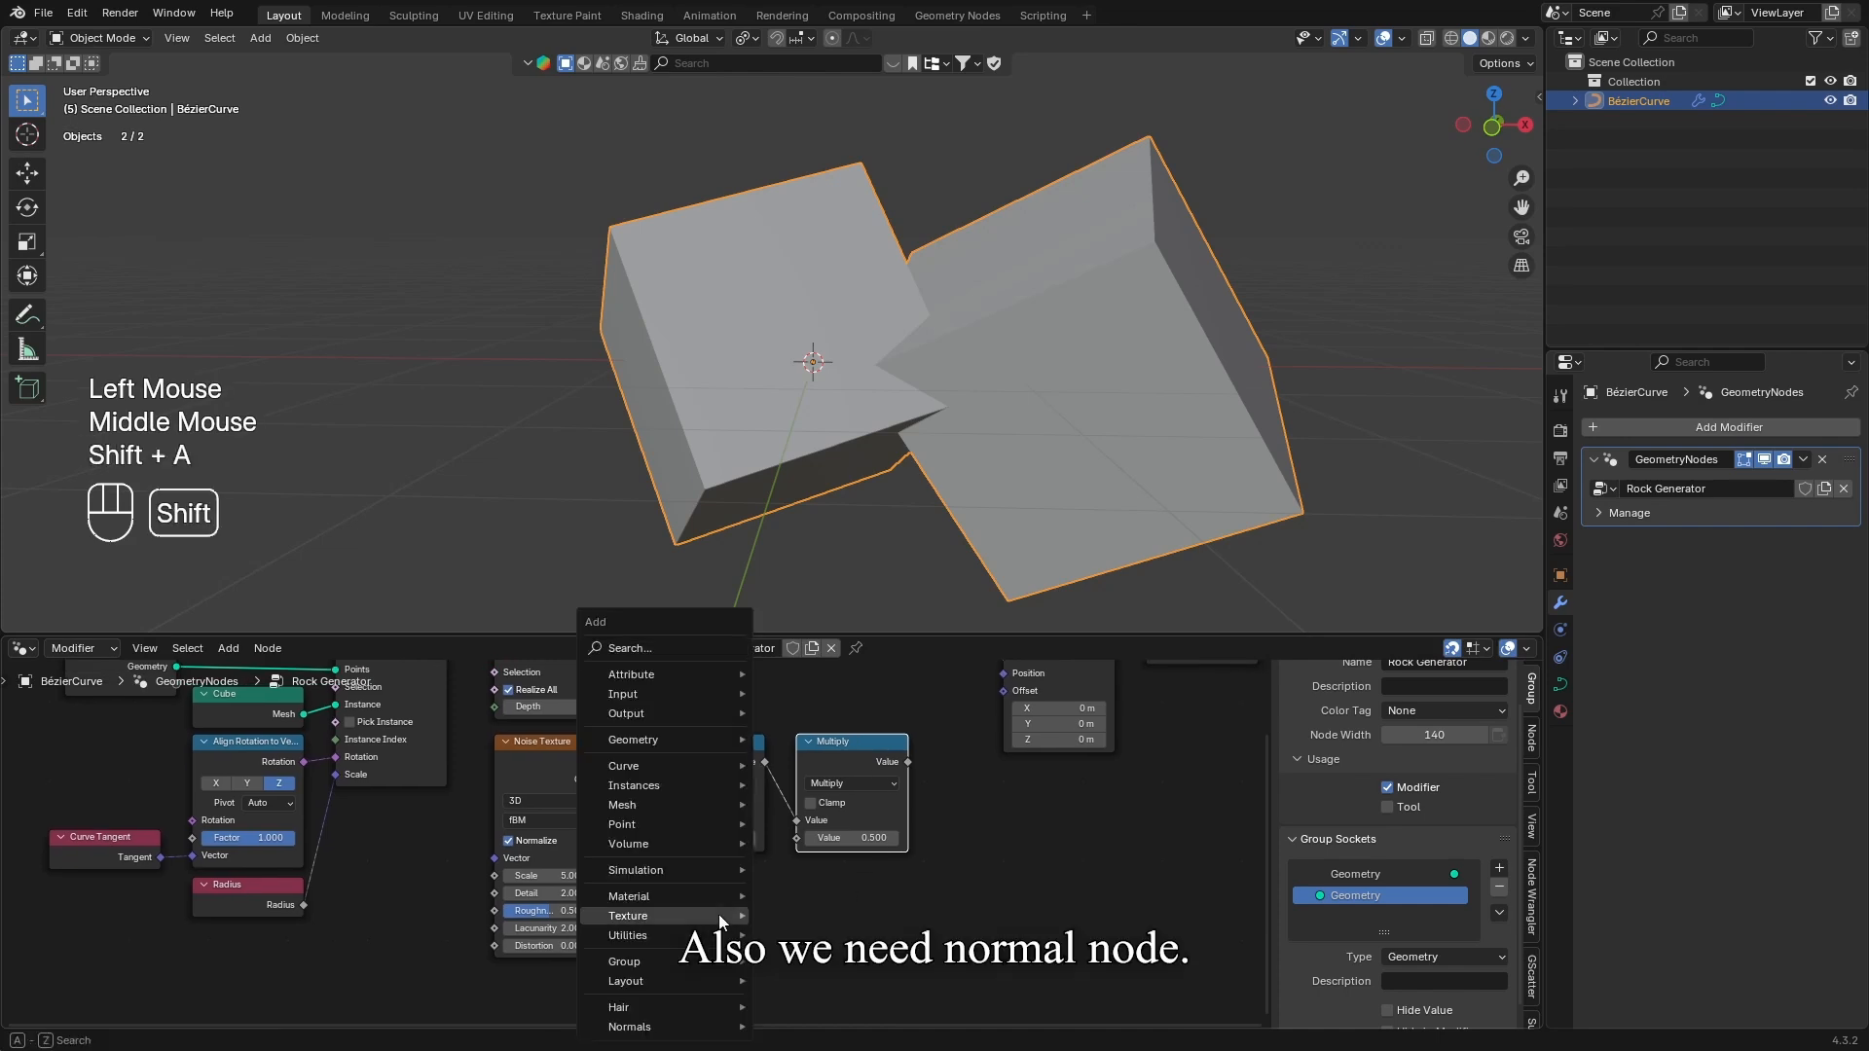
{"action": "type", "text": "norm"}
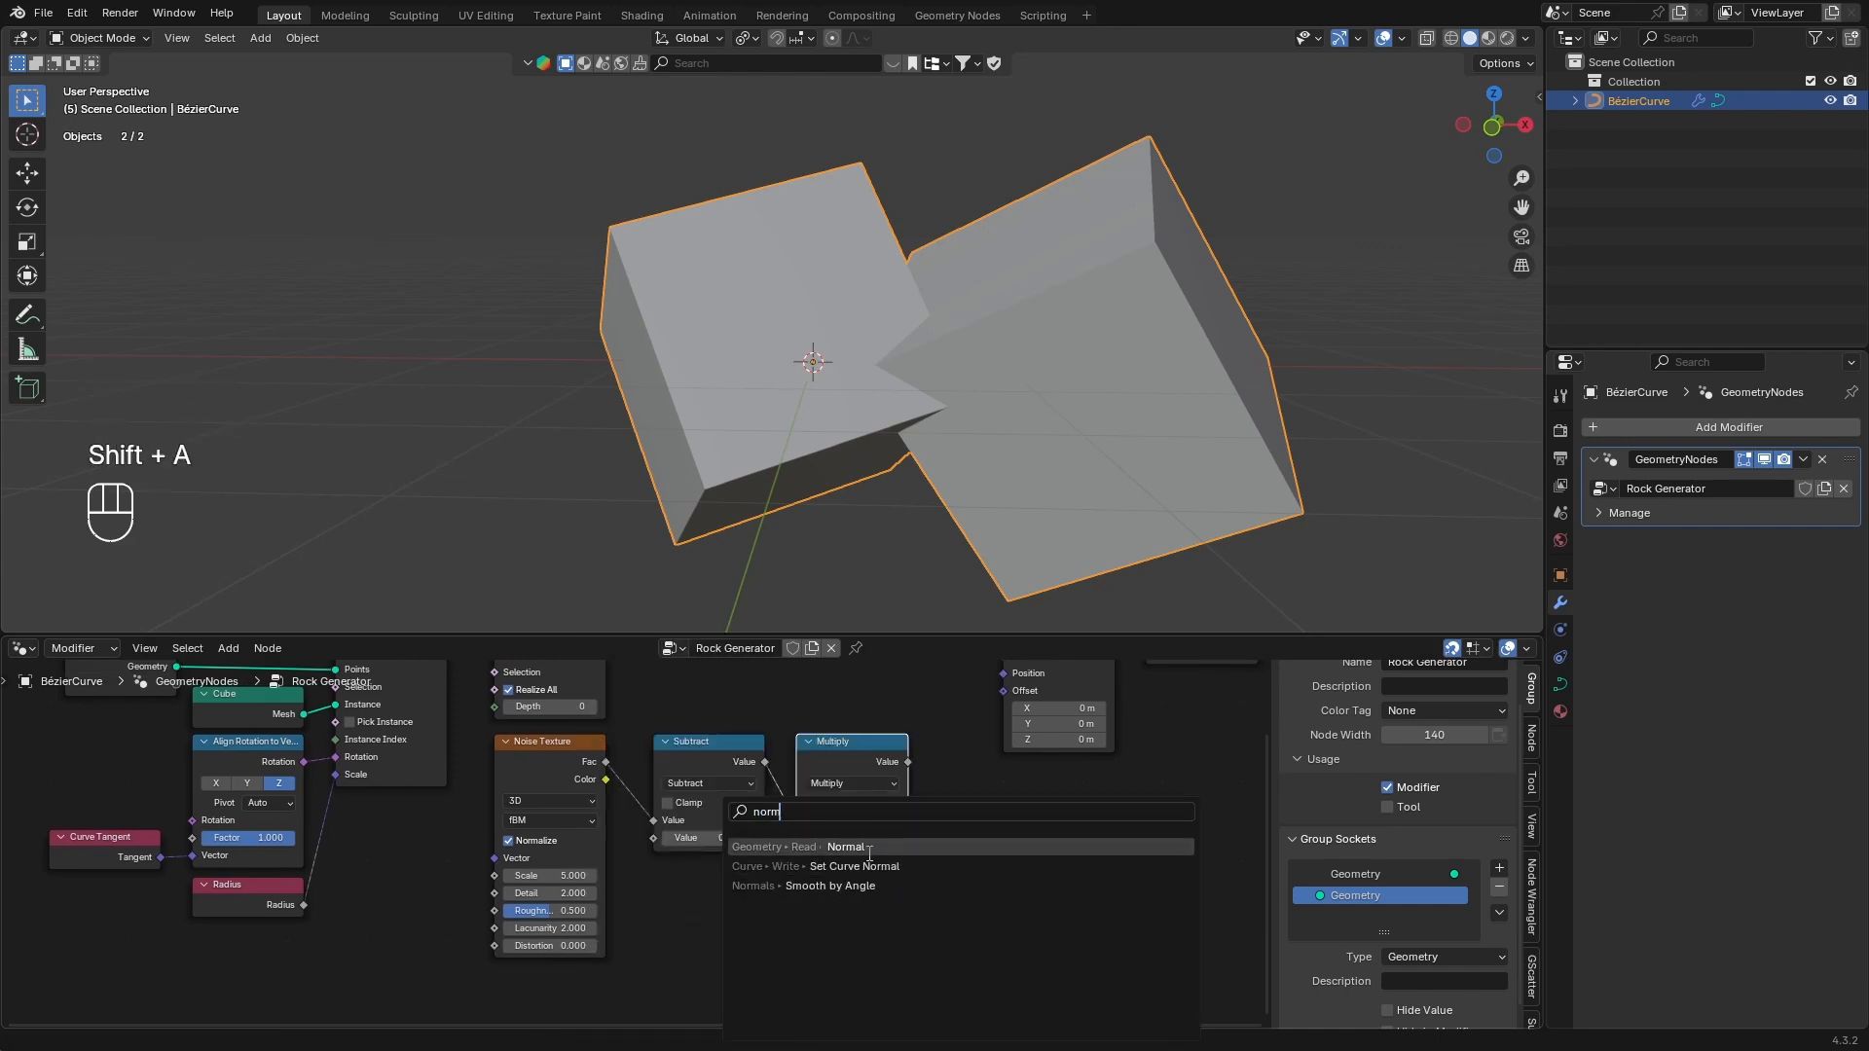
{"action": "key", "text": "Return"}
{"action": "left_click", "coordinate": [799, 742]}
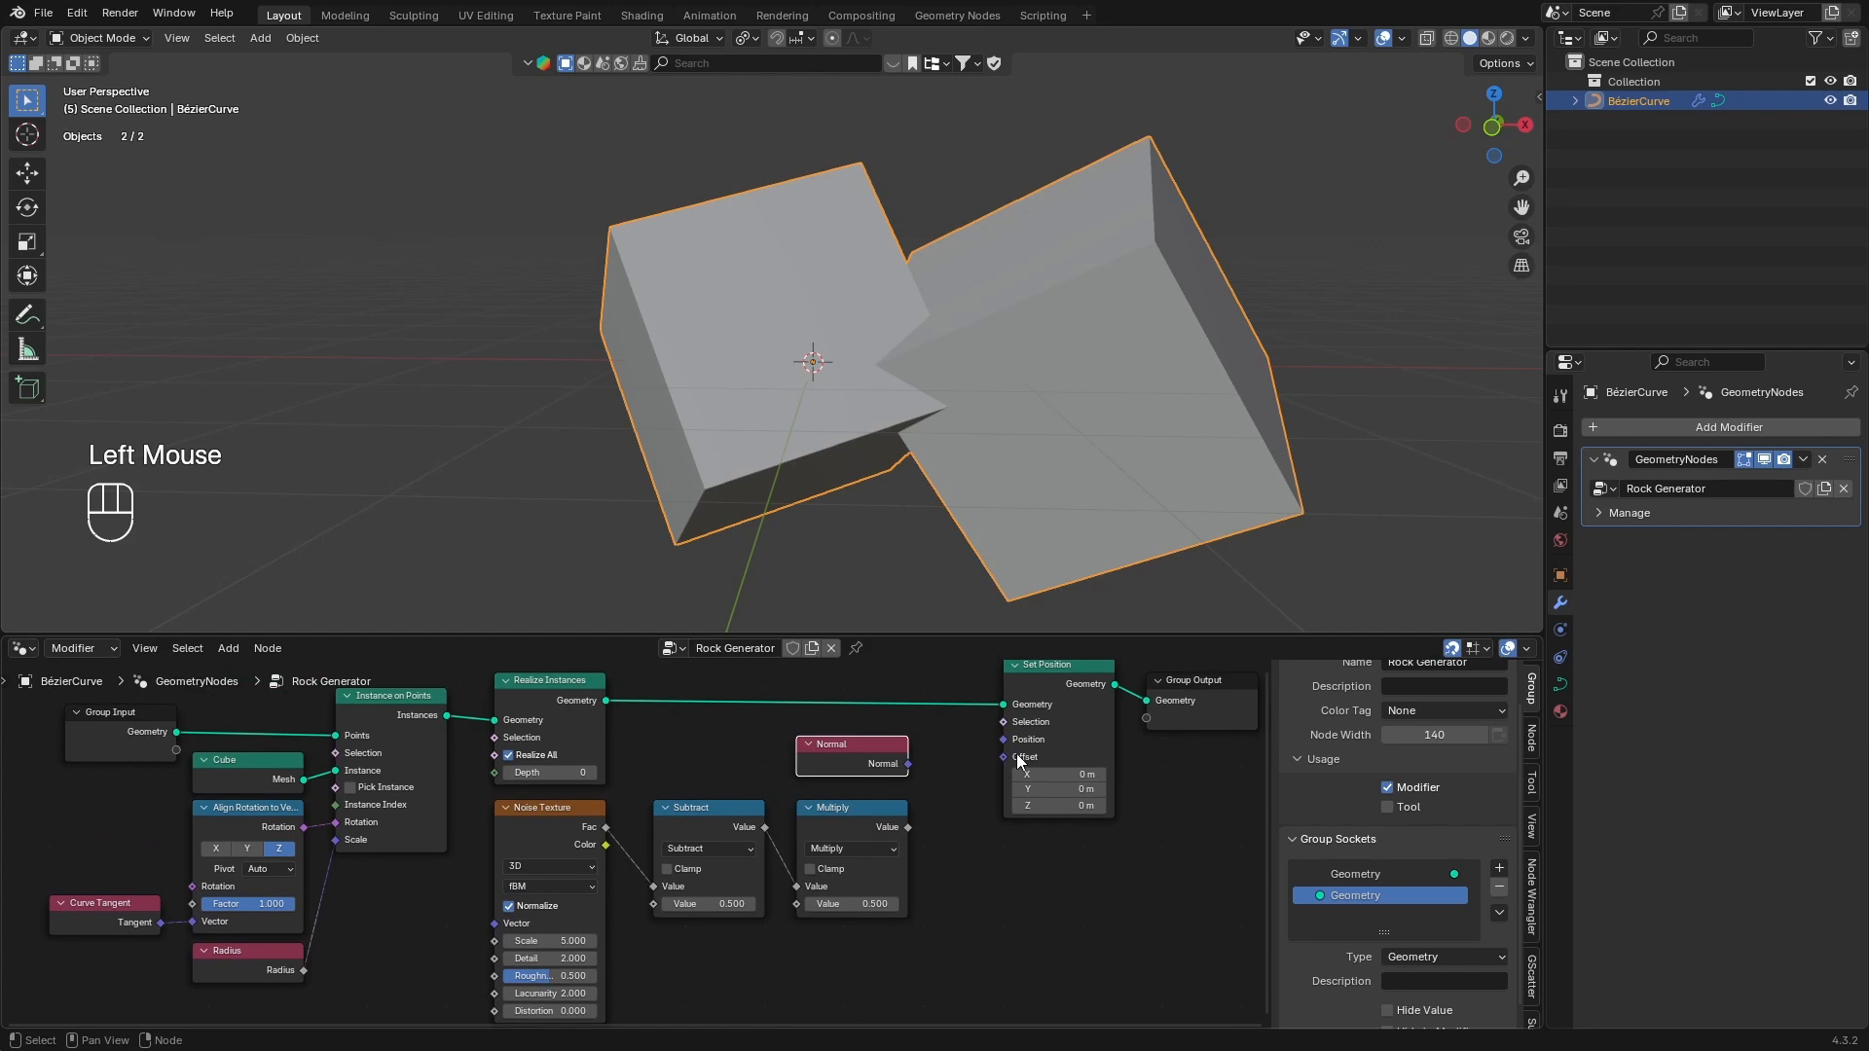
Shift the Set Position and Group Output nodes farther along to open space after the Multiply node
{"action": "middle_click_drag", "start_coordinate": [799, 742], "coordinate": [702, 771]}
{"action": "left_click", "coordinate": [1063, 752]}
{"action": "left_click", "coordinate": [1190, 716]}
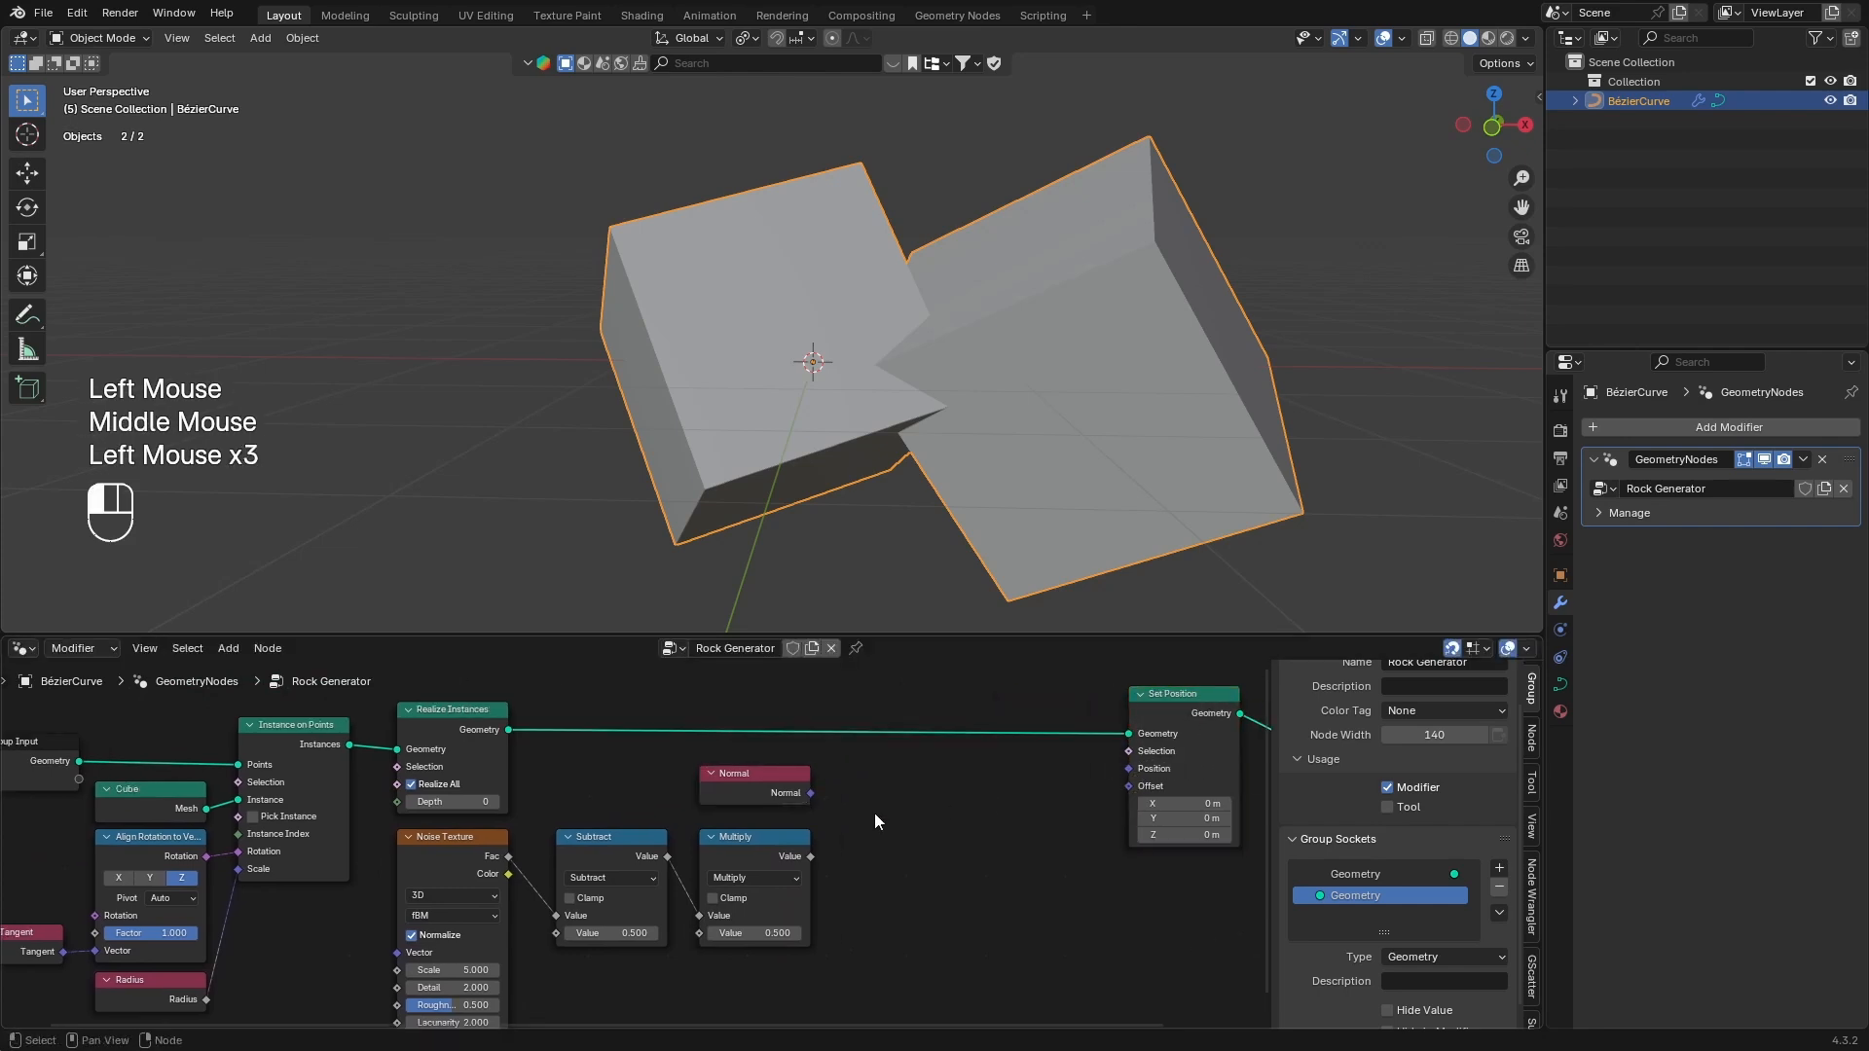
Add a Vector Math node between Normal and Set Position, and set its operation to Scale
{"action": "key", "text": "shift+a"}
{"action": "type", "text": "v"}
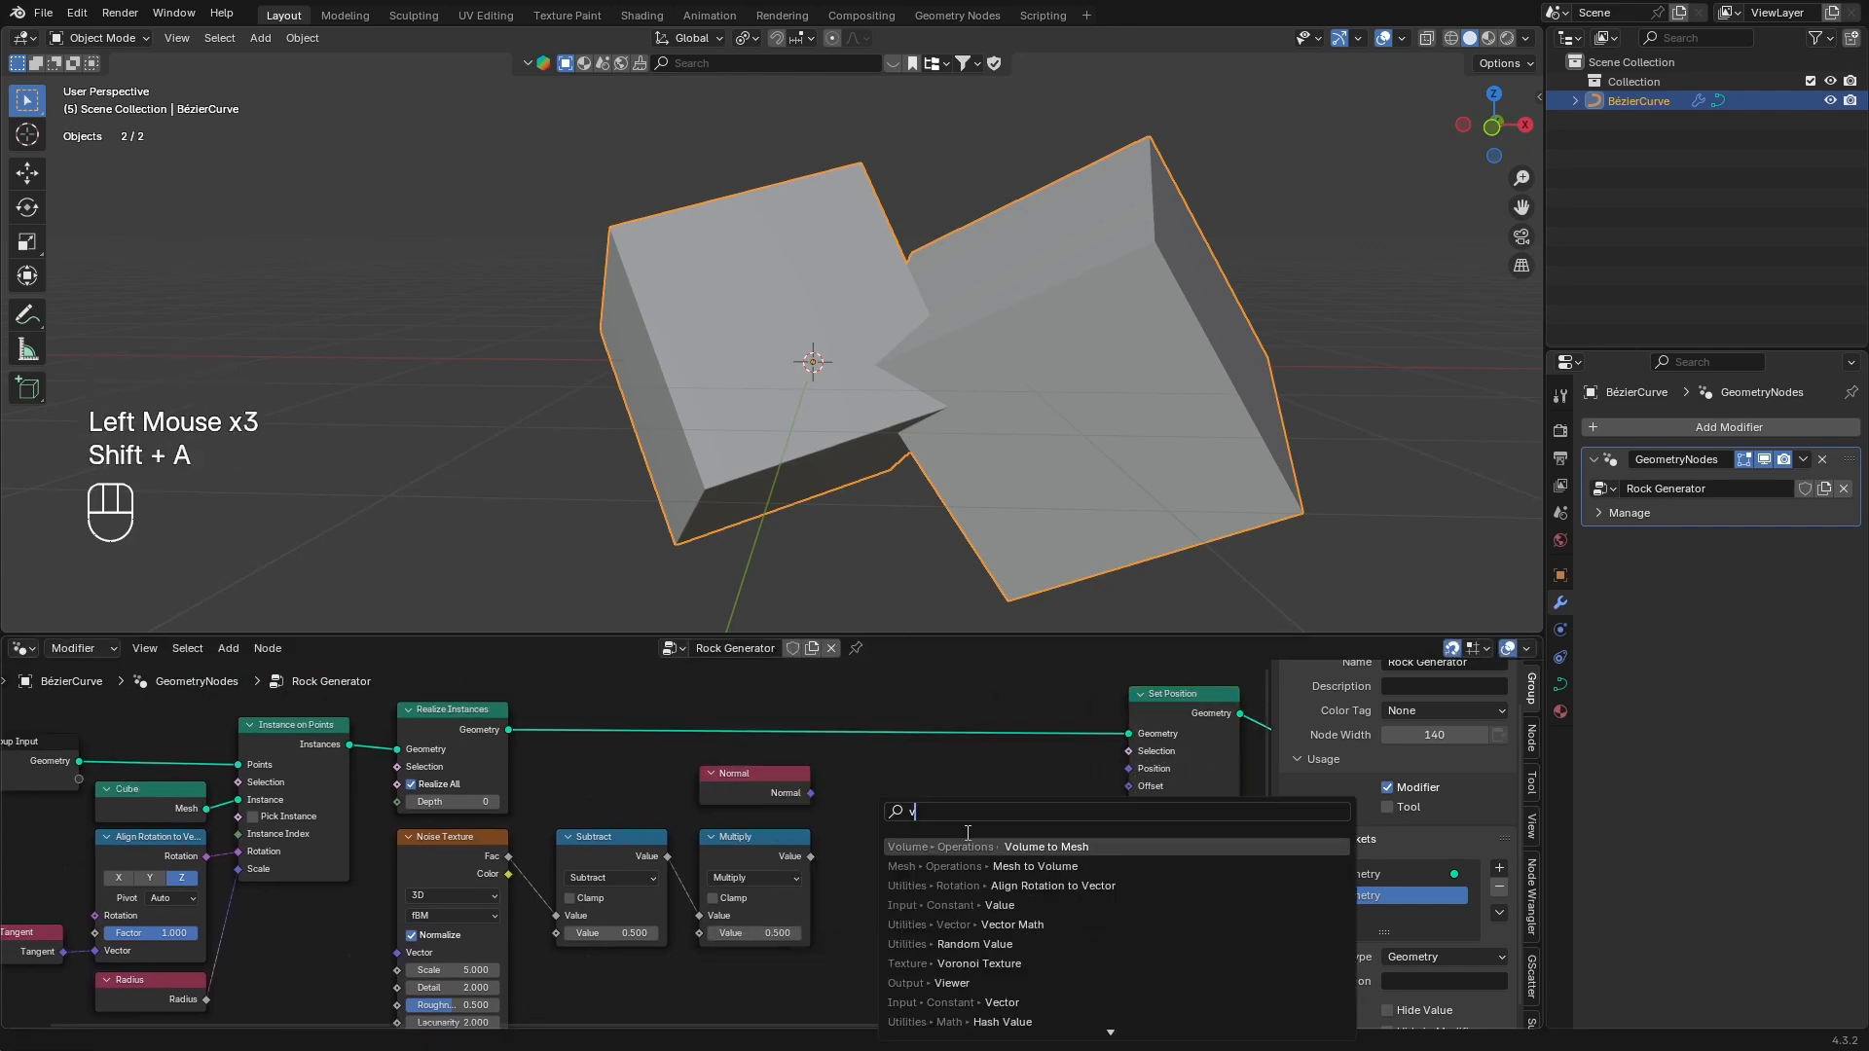
{"action": "type", "text": "m"}
{"action": "left_click", "coordinate": [985, 842]}
{"action": "left_click", "coordinate": [921, 804]}
{"action": "left_click", "coordinate": [936, 816]}
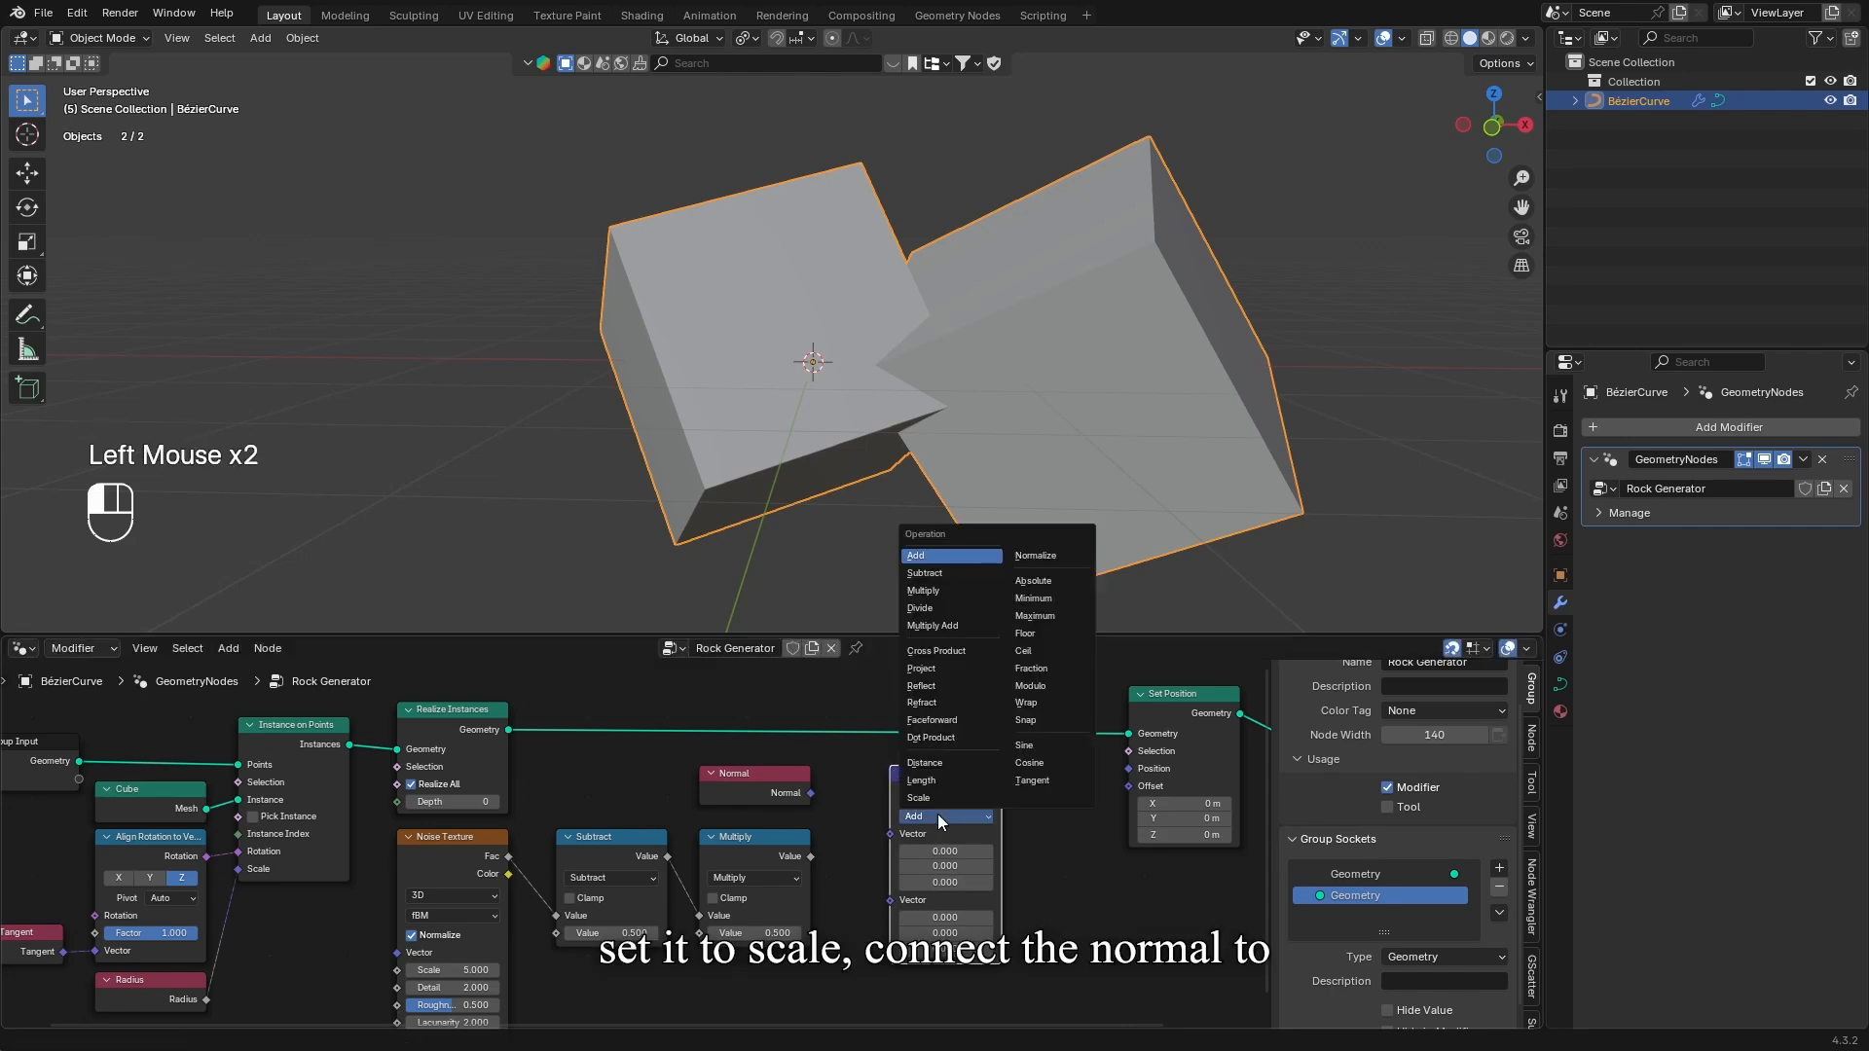
{"action": "left_click", "coordinate": [937, 796]}
Link Normal and Multiply to the Scale node's Vector and Scale inputs, and its Vector output to Set Position's Offset
{"action": "left_click_drag", "start_coordinate": [811, 793], "coordinate": [886, 857]}
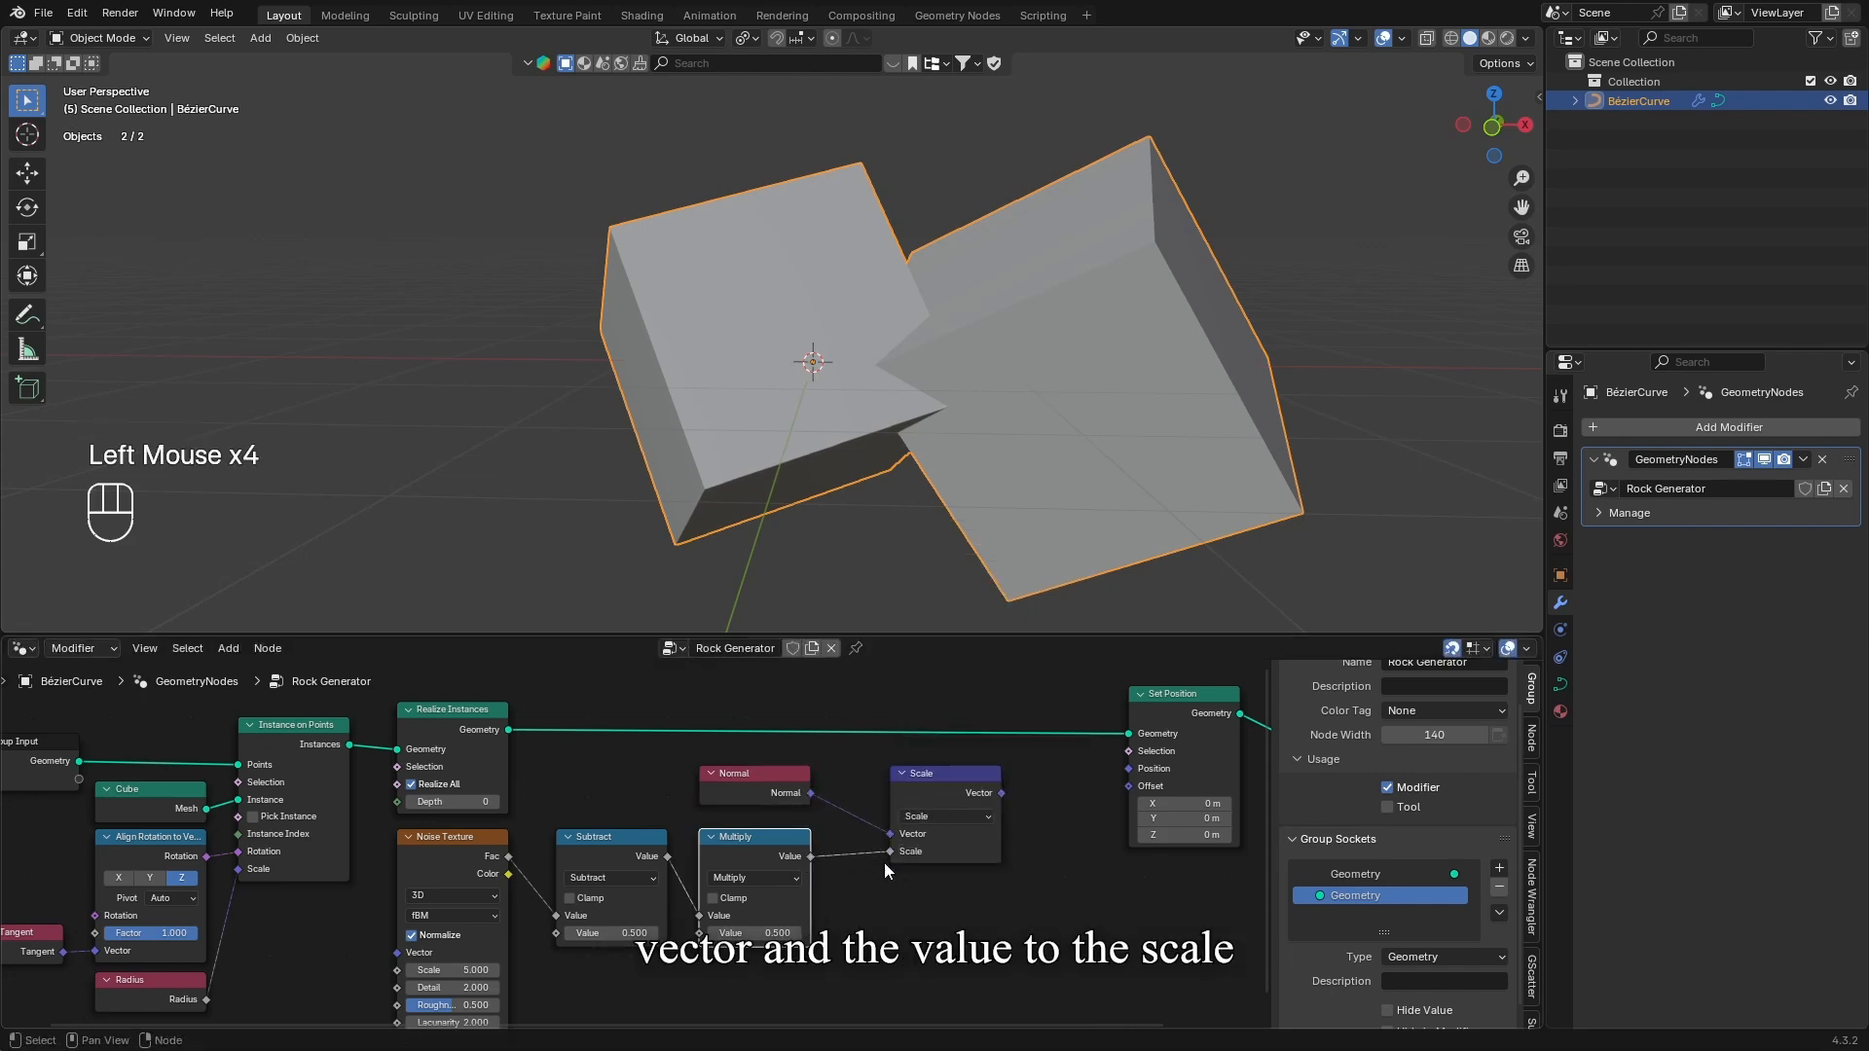
{"action": "middle_click_drag", "start_coordinate": [935, 828], "coordinate": [706, 886]}
{"action": "left_click_drag", "start_coordinate": [773, 851], "coordinate": [884, 855]}
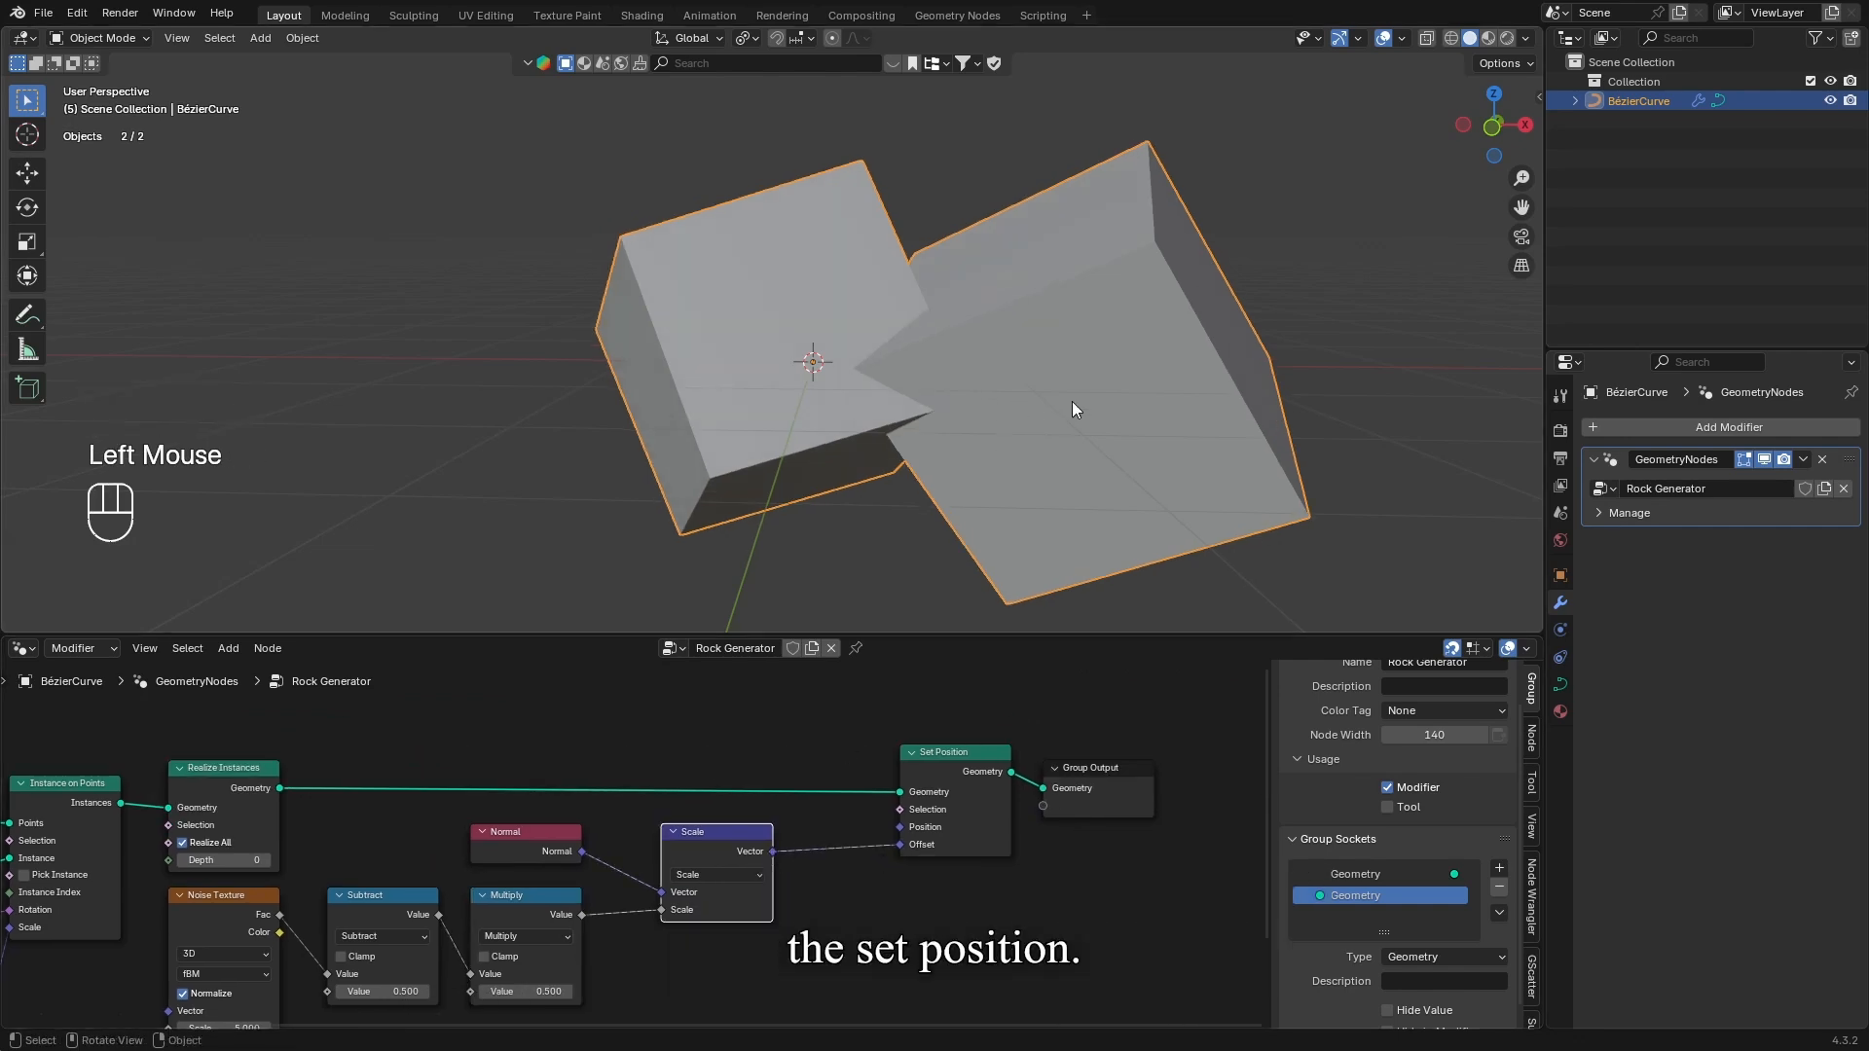
Expose the Multiply node's second Value through a new Group Input node placed below Subtract
{"action": "middle_click_drag", "start_coordinate": [779, 765], "coordinate": [1022, 623]}
{"action": "scroll", "coordinate": [796, 866], "scroll_direction": "up", "scroll_amount": 2}
{"action": "middle_click_drag", "start_coordinate": [796, 866], "coordinate": [913, 724]}
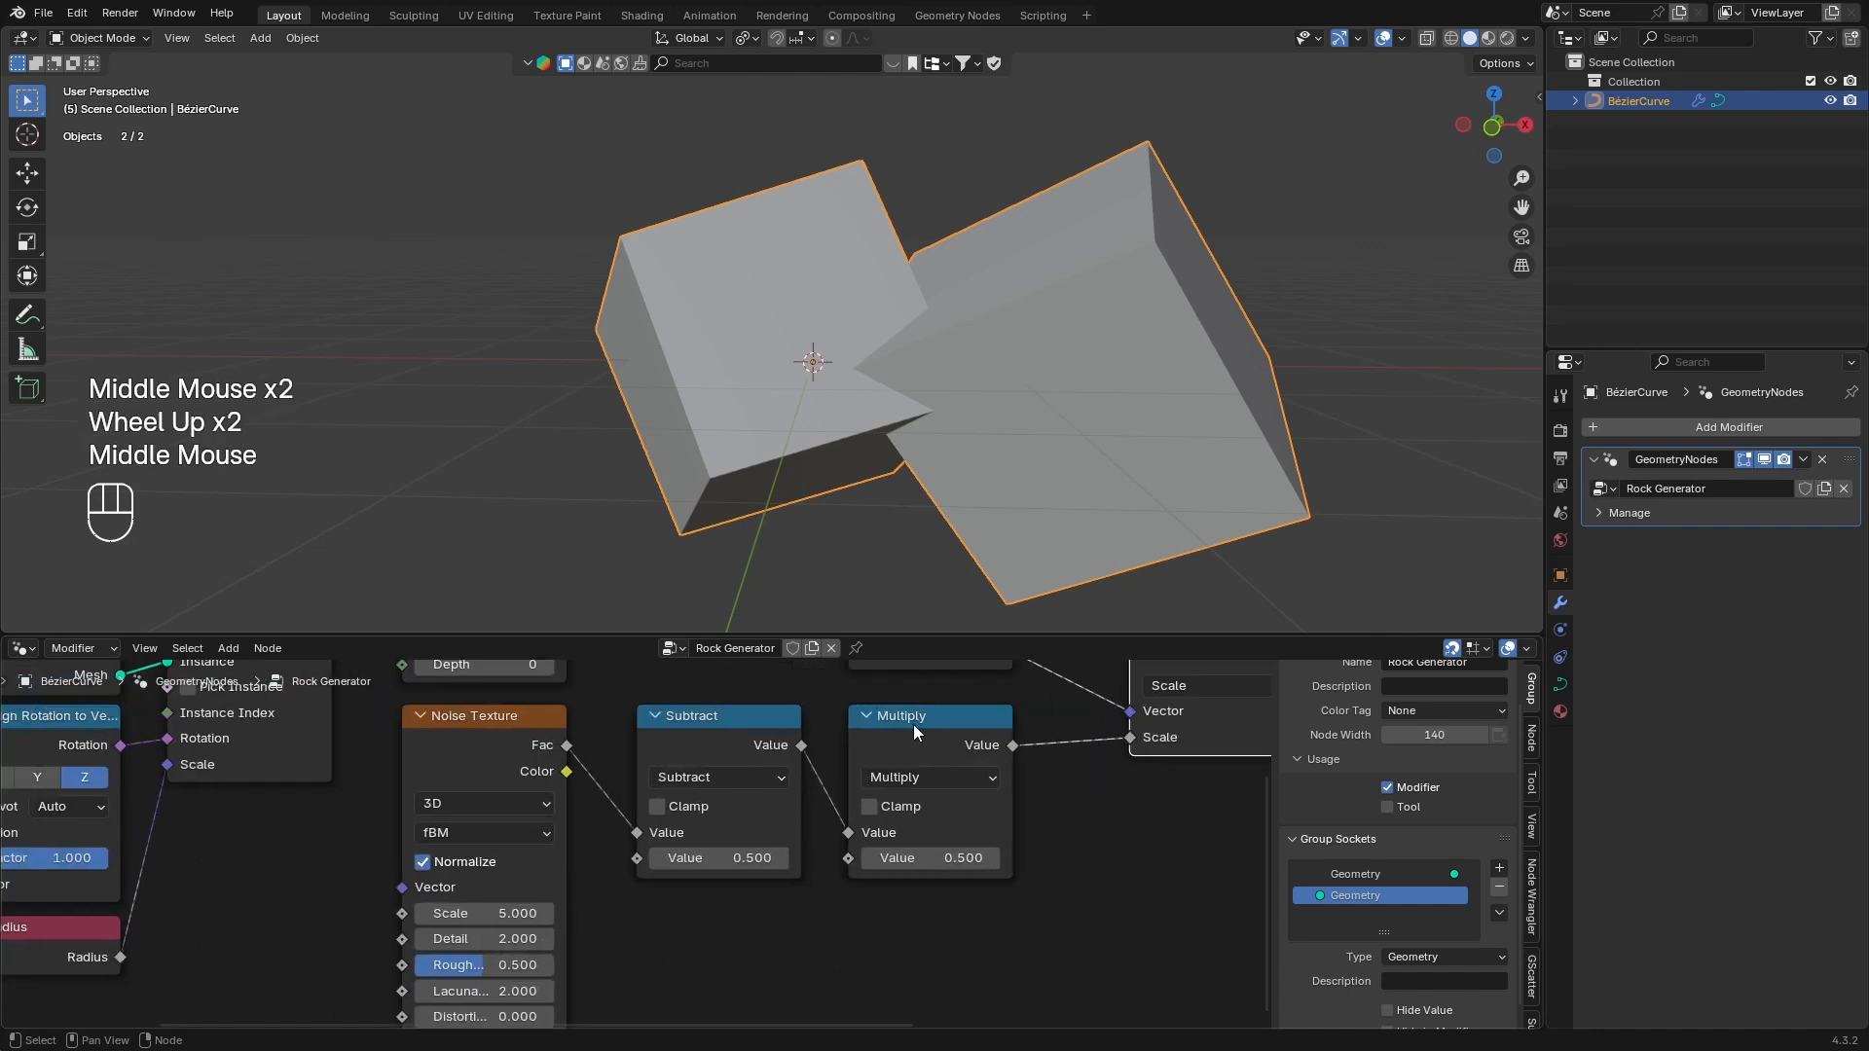
{"action": "left_click", "coordinate": [915, 732]}
{"action": "left_click_drag", "start_coordinate": [847, 861], "coordinate": [789, 919]}
{"action": "type", "text": "gro"}
{"action": "key", "text": "Return"}
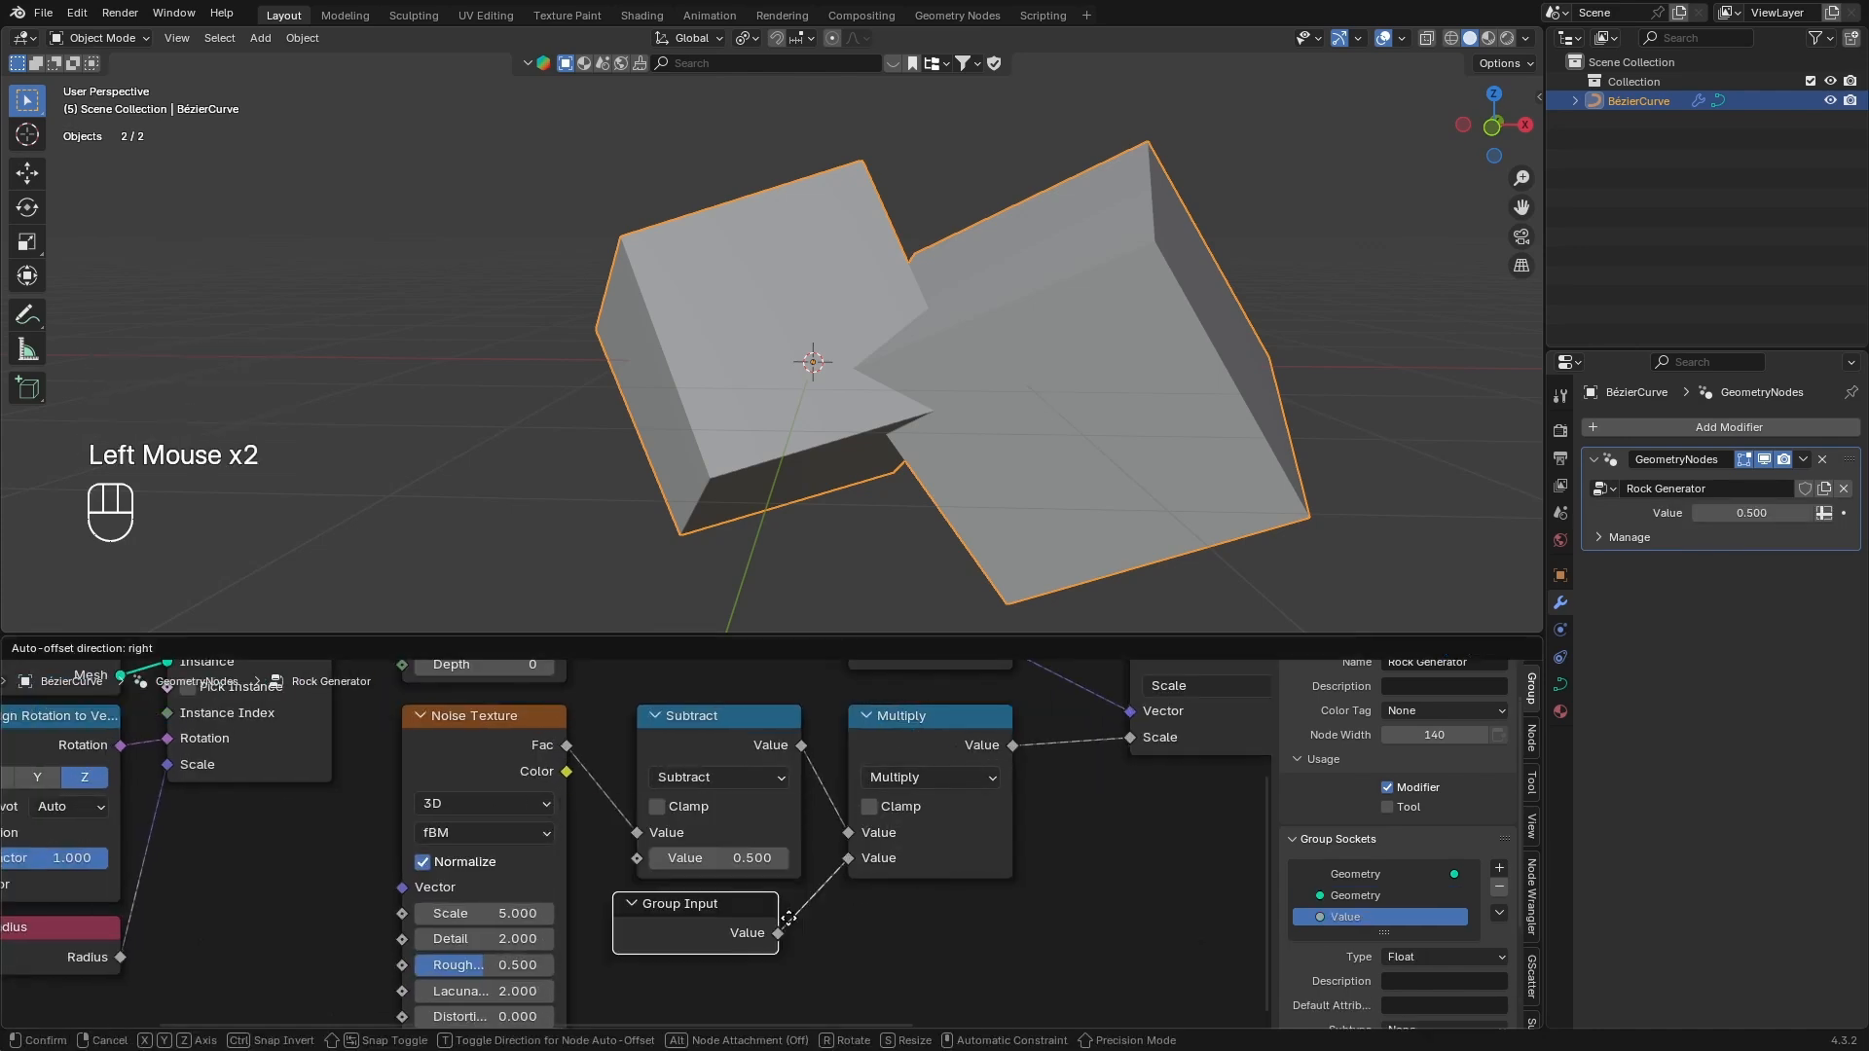
{"action": "left_click", "coordinate": [812, 922]}
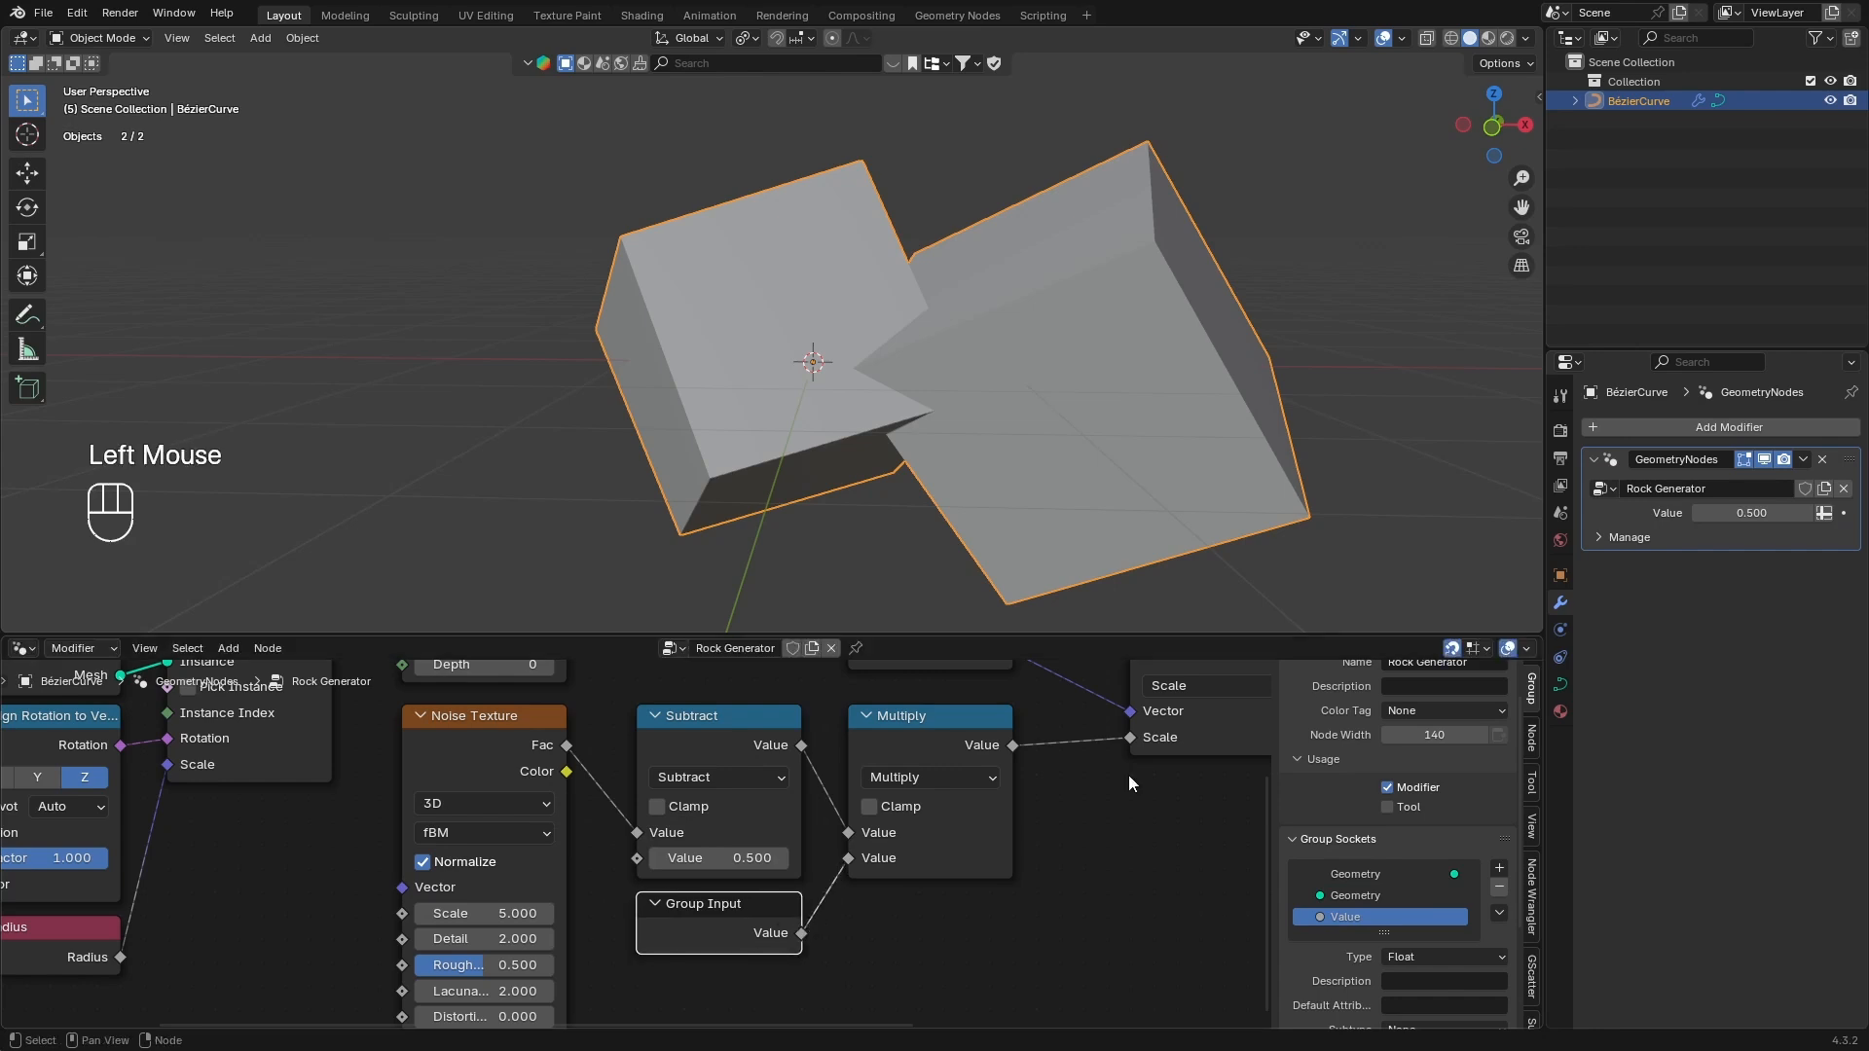
Rename the exposed Value group input to Noise Strength
{"action": "scroll", "coordinate": [1364, 915], "scroll_direction": "down", "scroll_amount": 1}
{"action": "double_click", "coordinate": [1364, 916]}
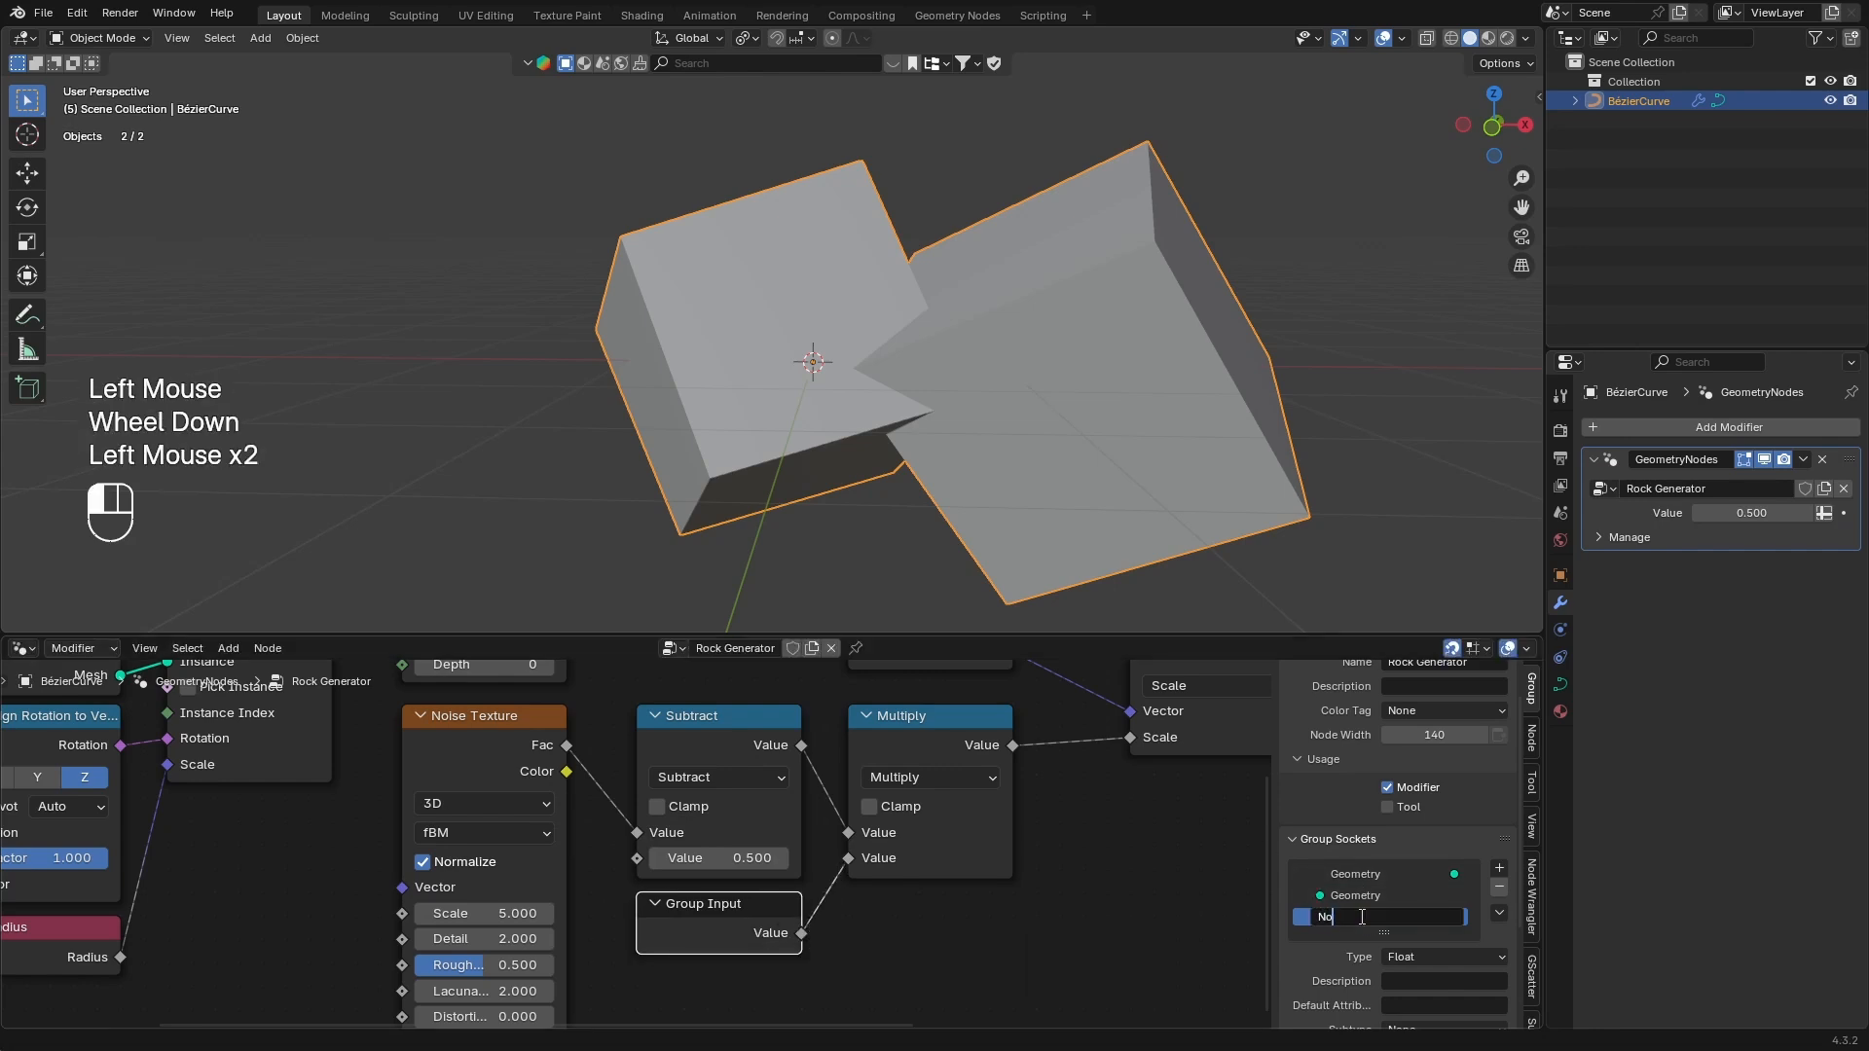
{"action": "type", "text": "Noise Strength"}
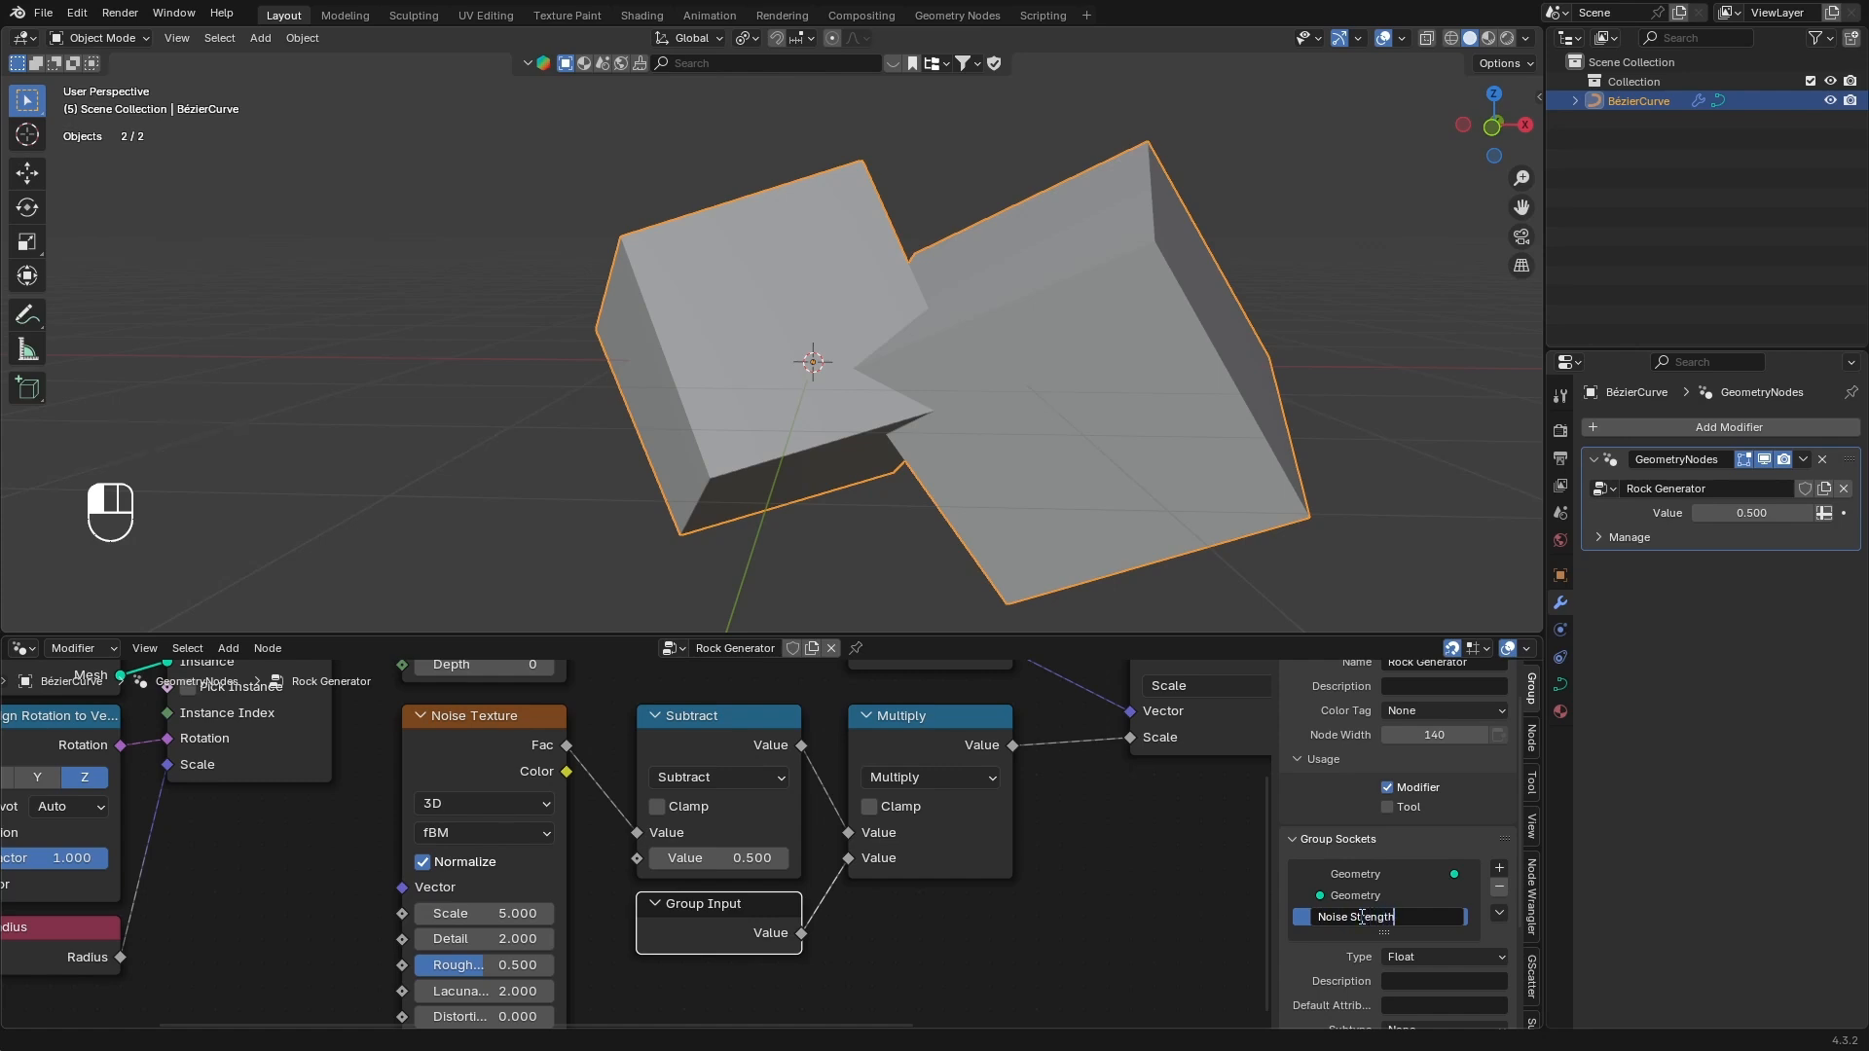
{"action": "key", "text": "Return"}
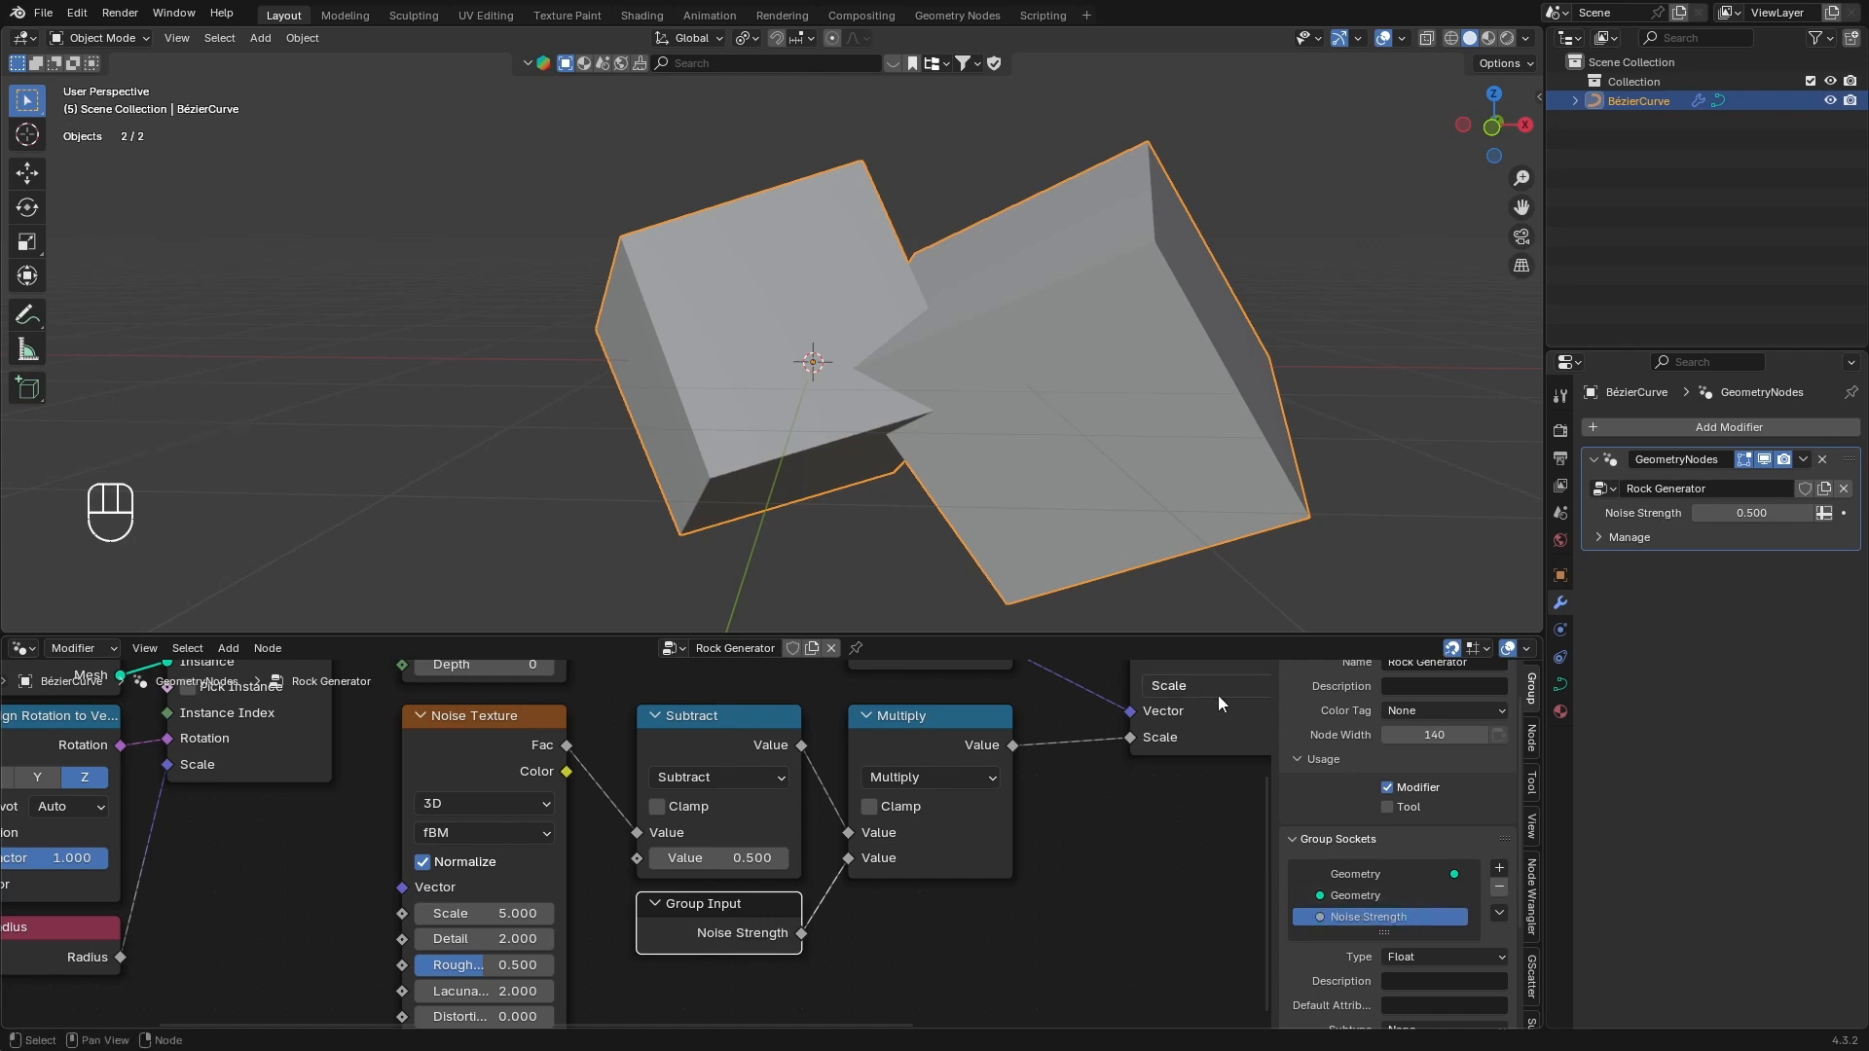
Raise the modifier's Noise Strength to 1.990 to strengthen the displacement of the blocks
{"action": "middle_click_drag", "start_coordinate": [1262, 834], "coordinate": [1173, 845]}
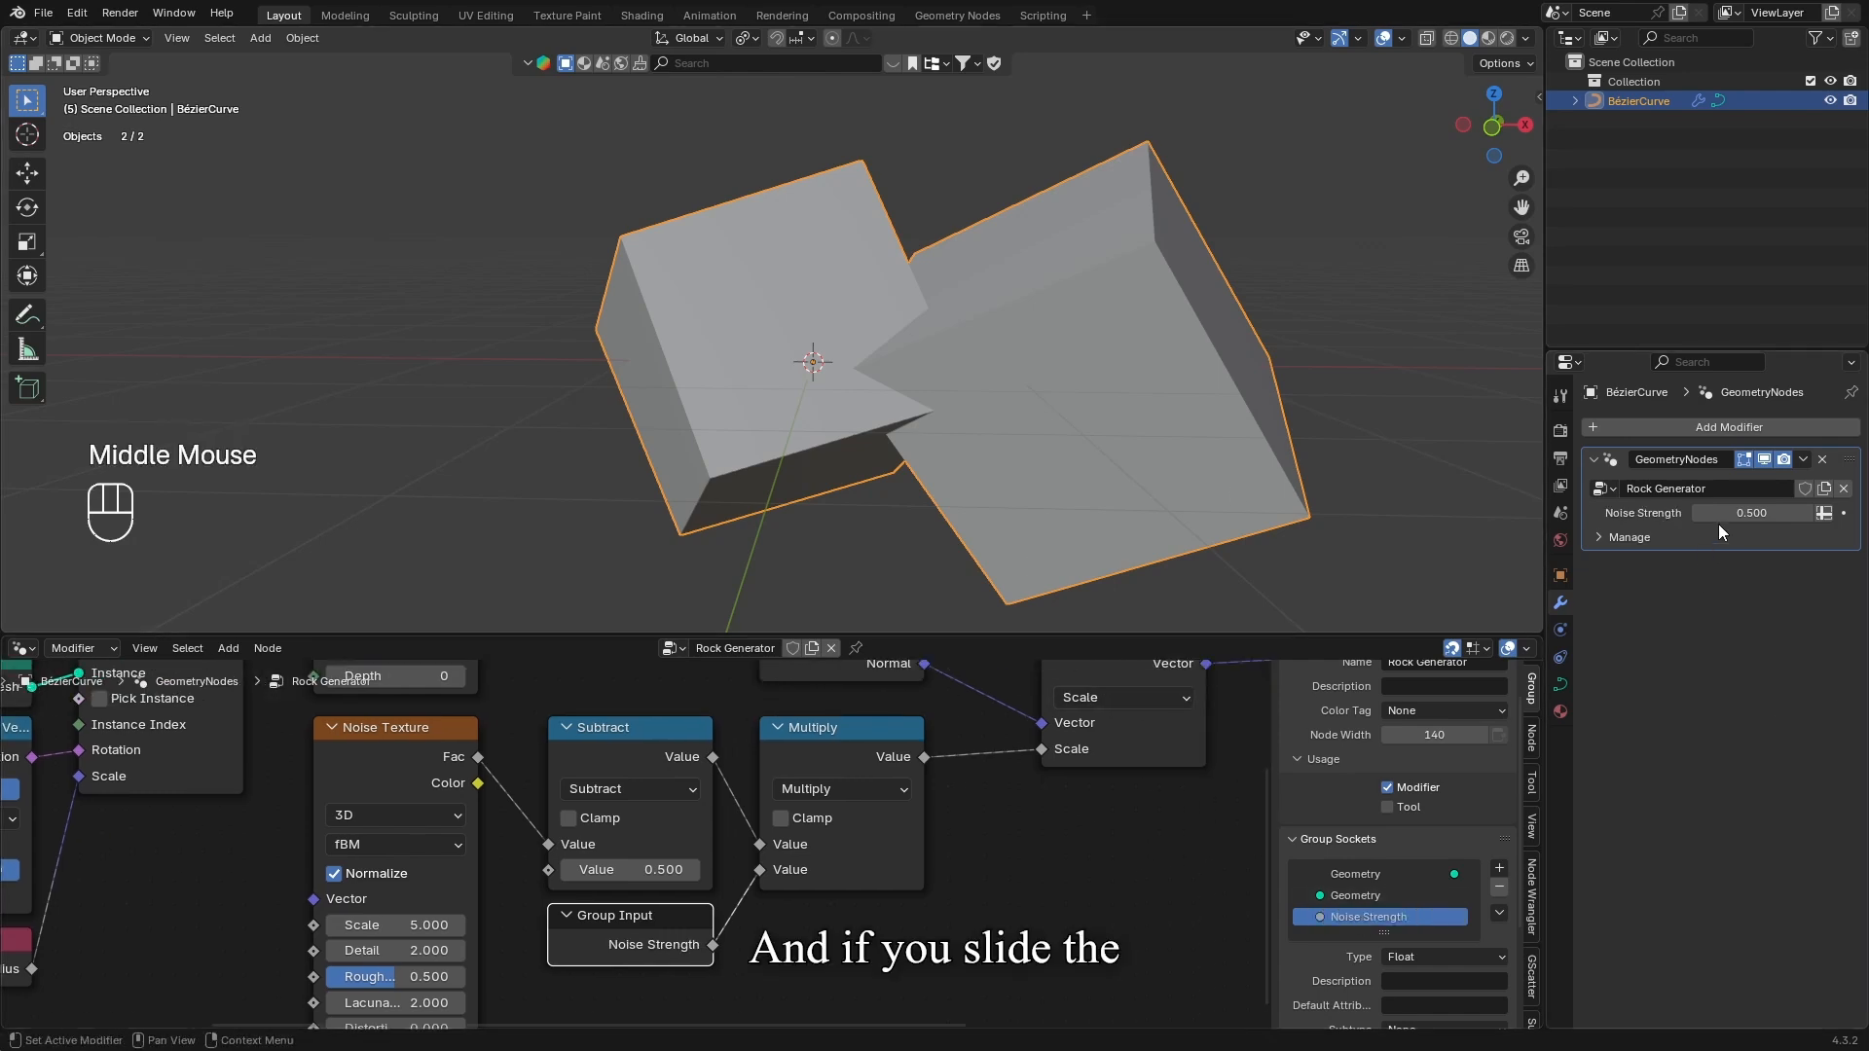
{"action": "left_click_drag", "start_coordinate": [1748, 513], "coordinate": [1801, 513]}
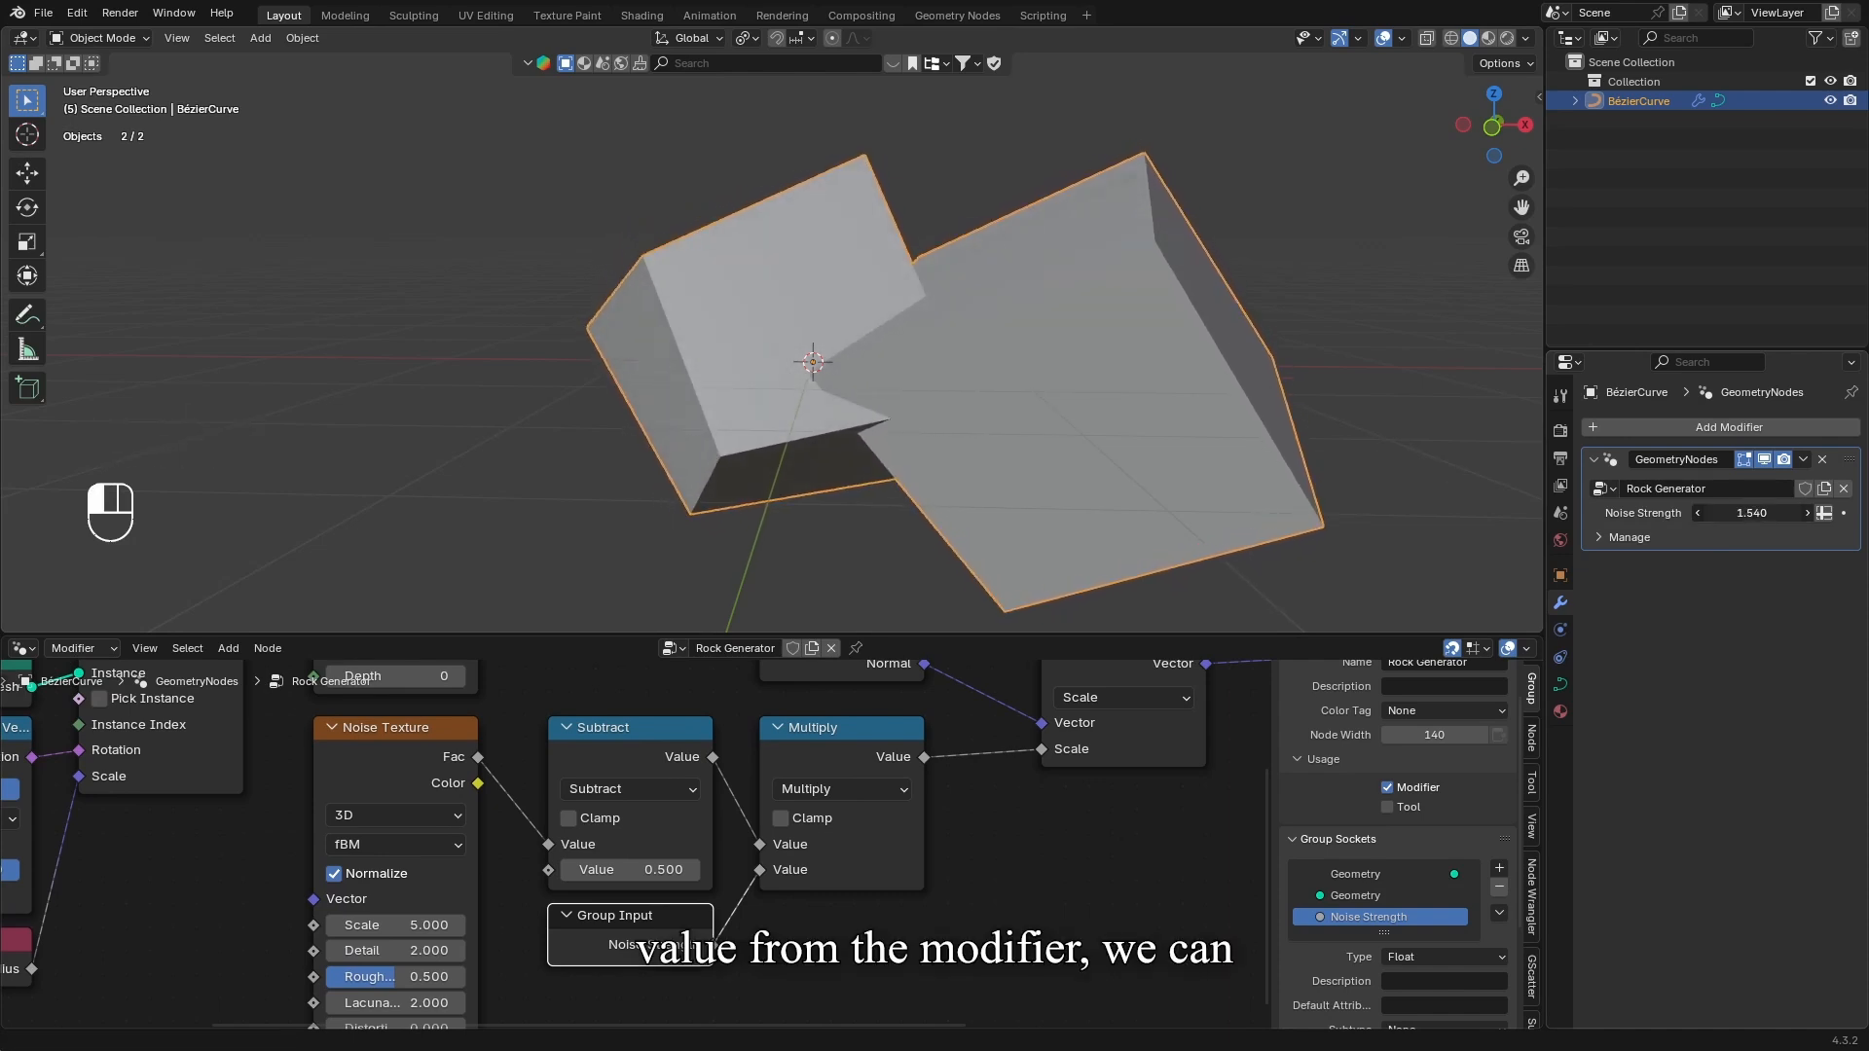
{"action": "middle_click_drag", "start_coordinate": [1180, 513], "coordinate": [1072, 380]}
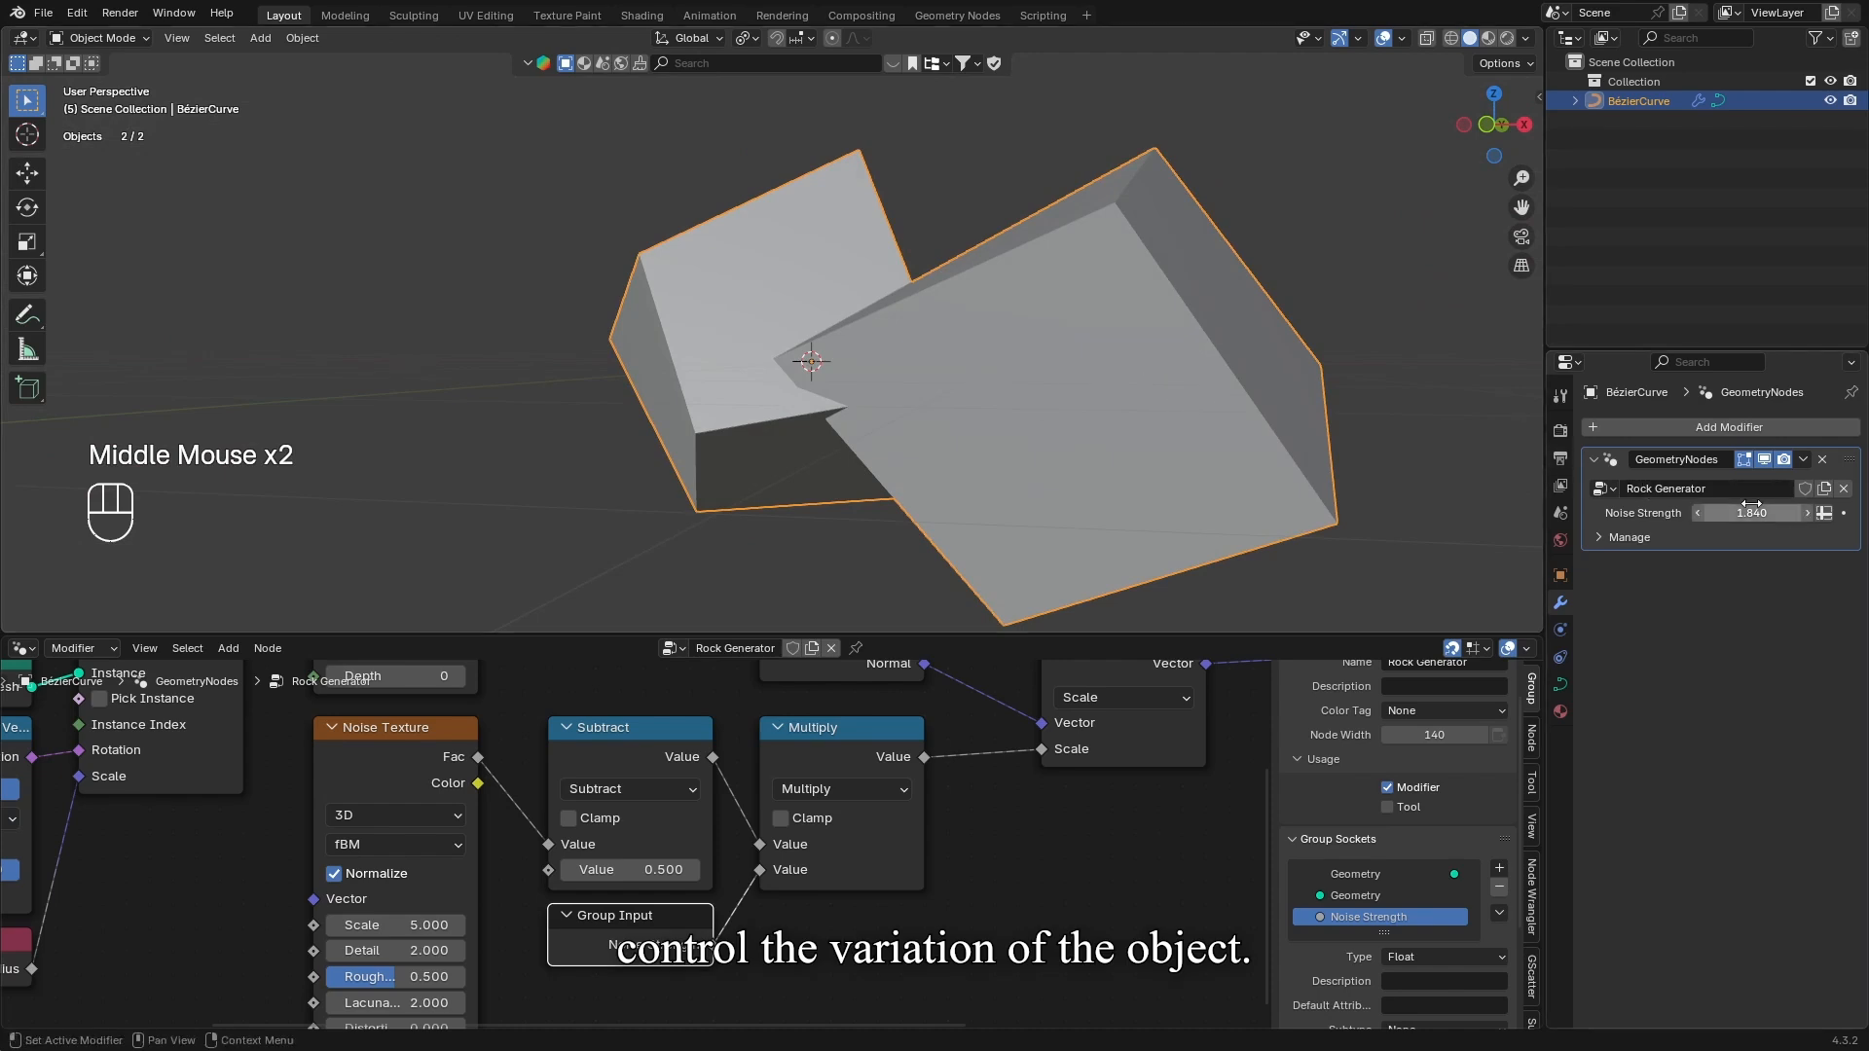
{"action": "mouse_move", "coordinate": [1752, 513]}
{"action": "left_mouse_down"}
{"action": "mouse_move", "coordinate": [1733, 513]}
{"action": "mouse_move", "coordinate": [1762, 513]}
{"action": "left_mouse_up"}
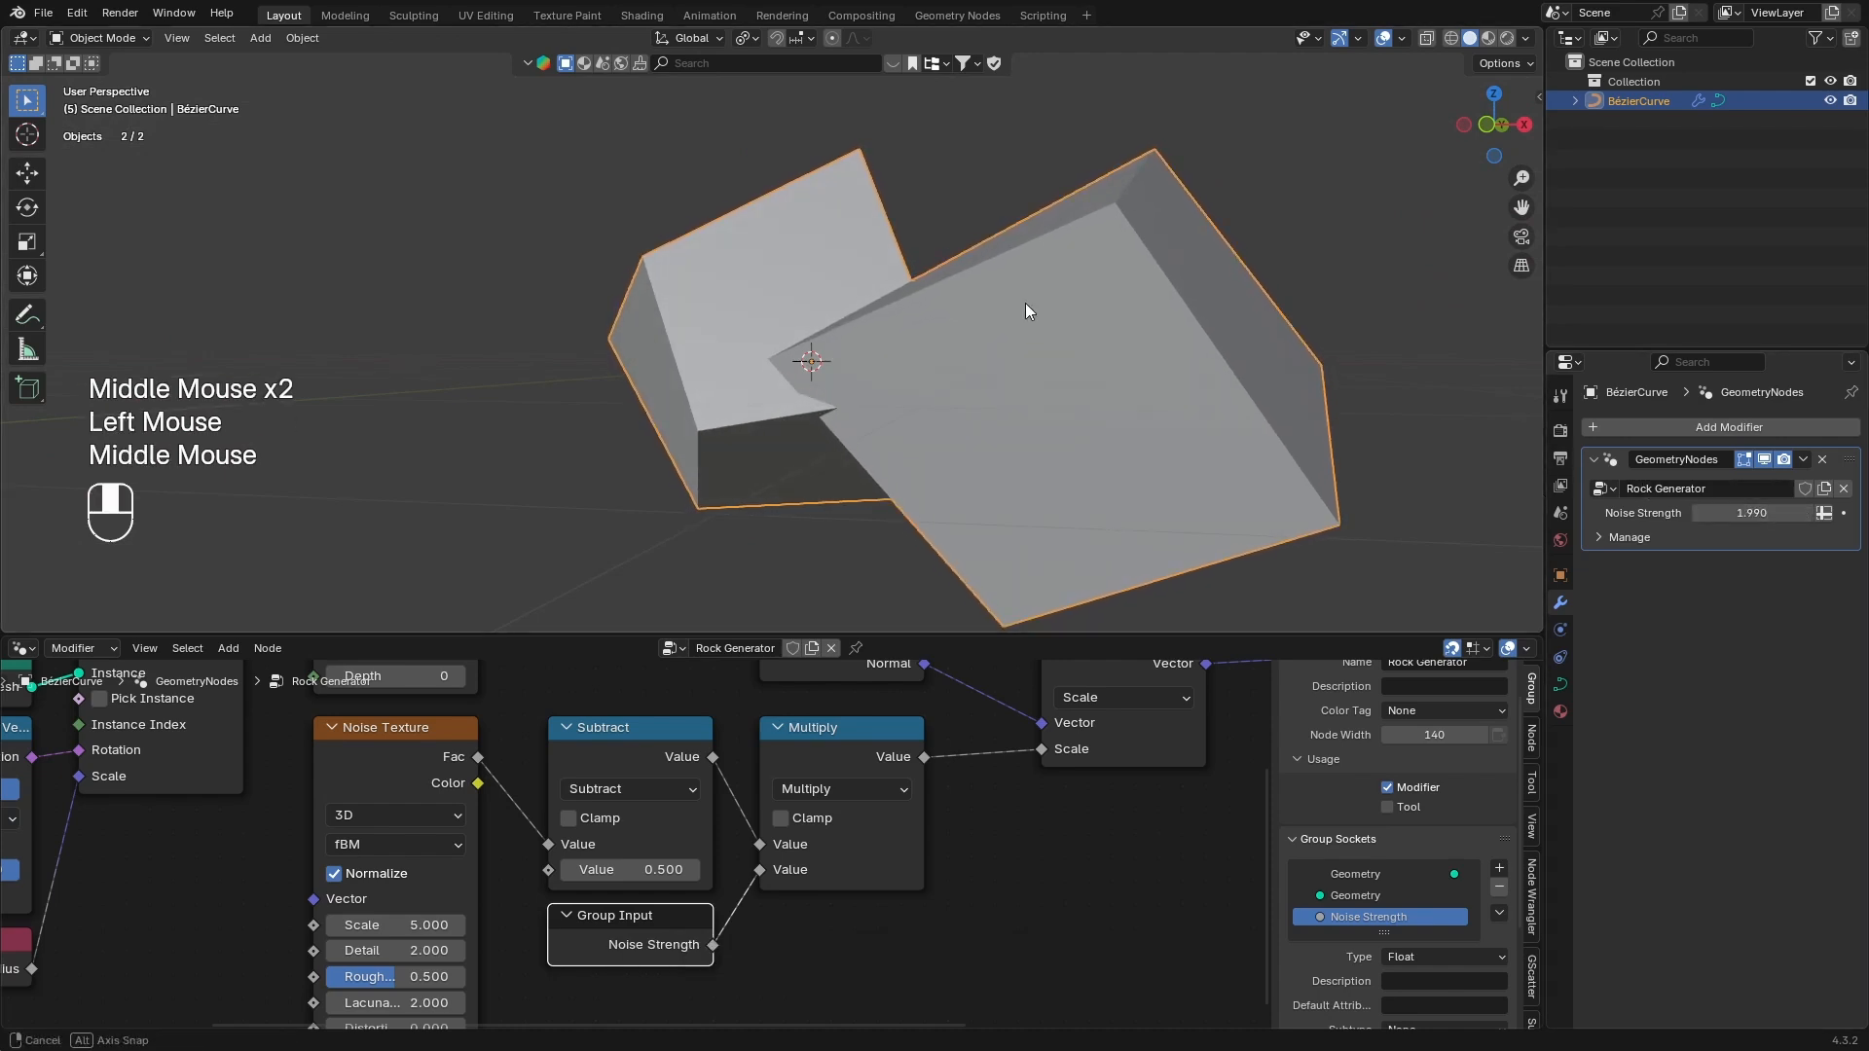
{"action": "mouse_move", "coordinate": [1026, 305]}
{"action": "middle_mouse_down"}
{"action": "mouse_move", "coordinate": [1093, 341]}
{"action": "mouse_move", "coordinate": [1066, 338]}
{"action": "mouse_move", "coordinate": [1056, 302]}
{"action": "middle_mouse_up"}
In Edit Mode, duplicate the larger block's control point and move the copy about -0.65 m in X and 1 m in Z
{"action": "key", "text": "Tab"}
{"action": "left_click", "coordinate": [1066, 339]}
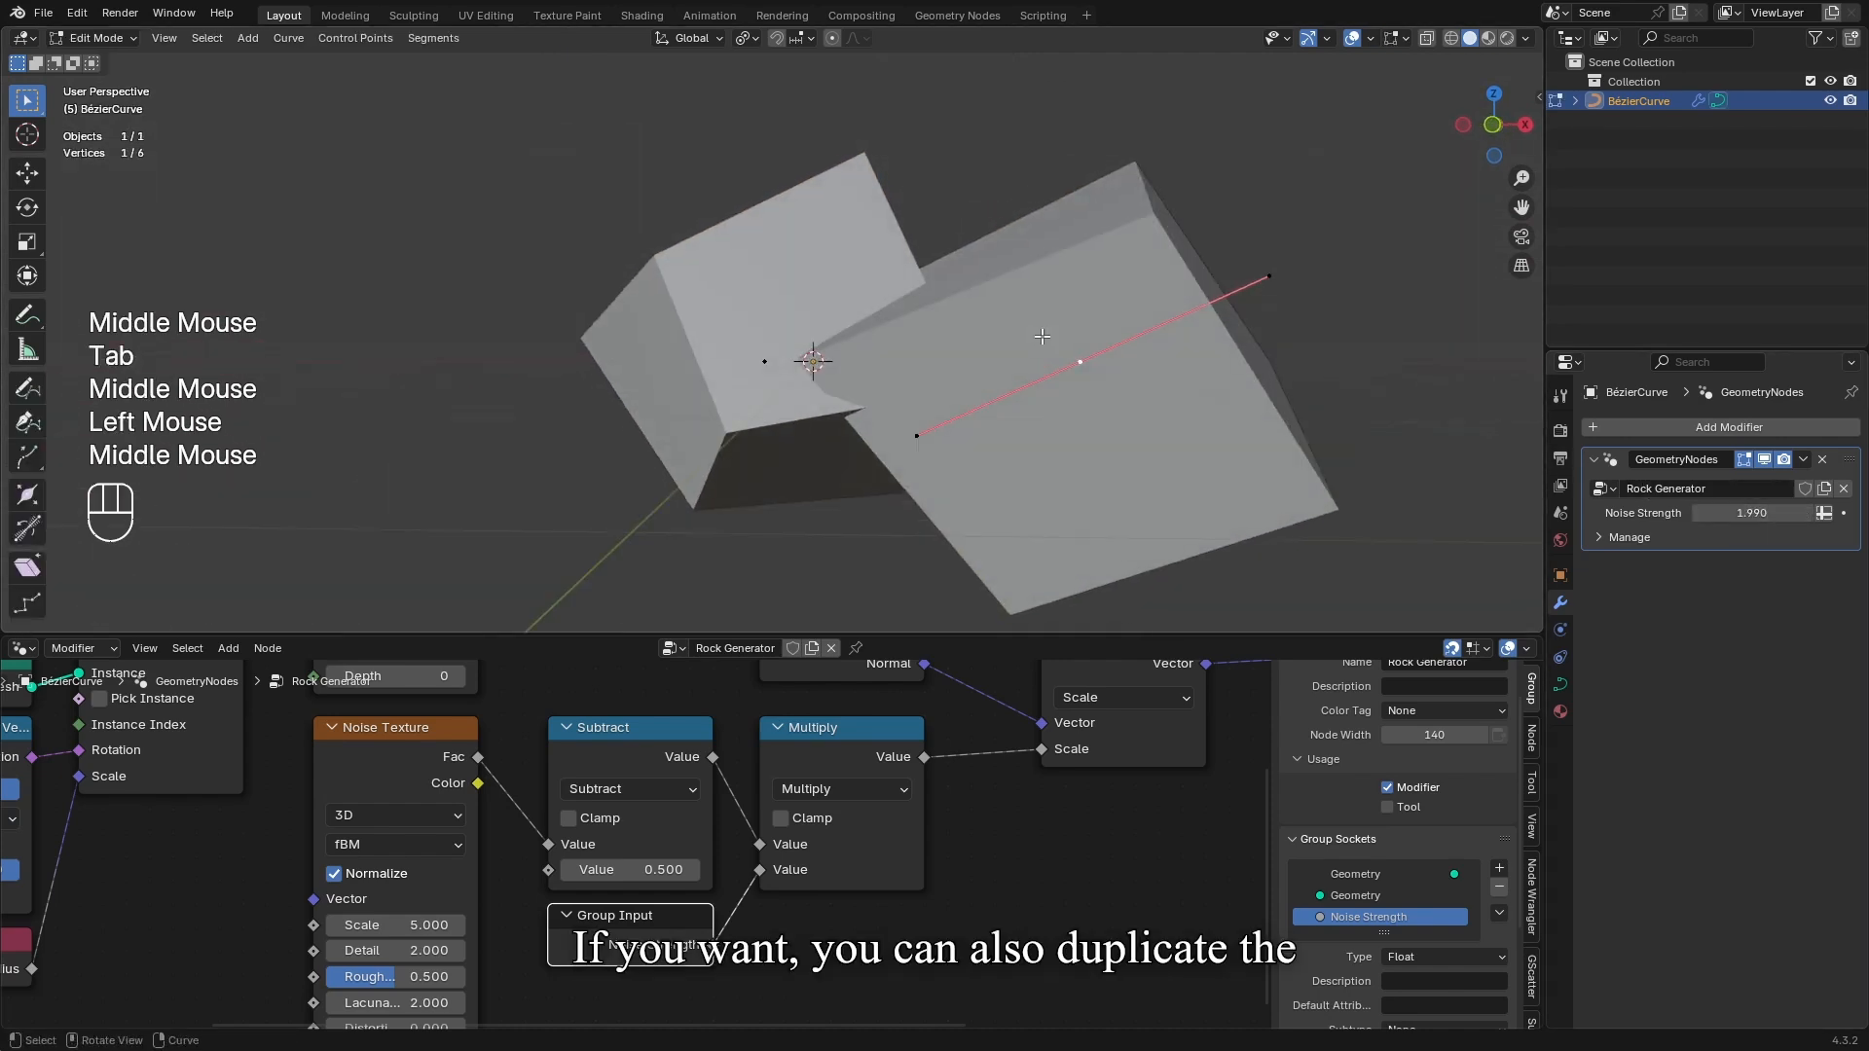
{"action": "key", "text": "shift+d"}
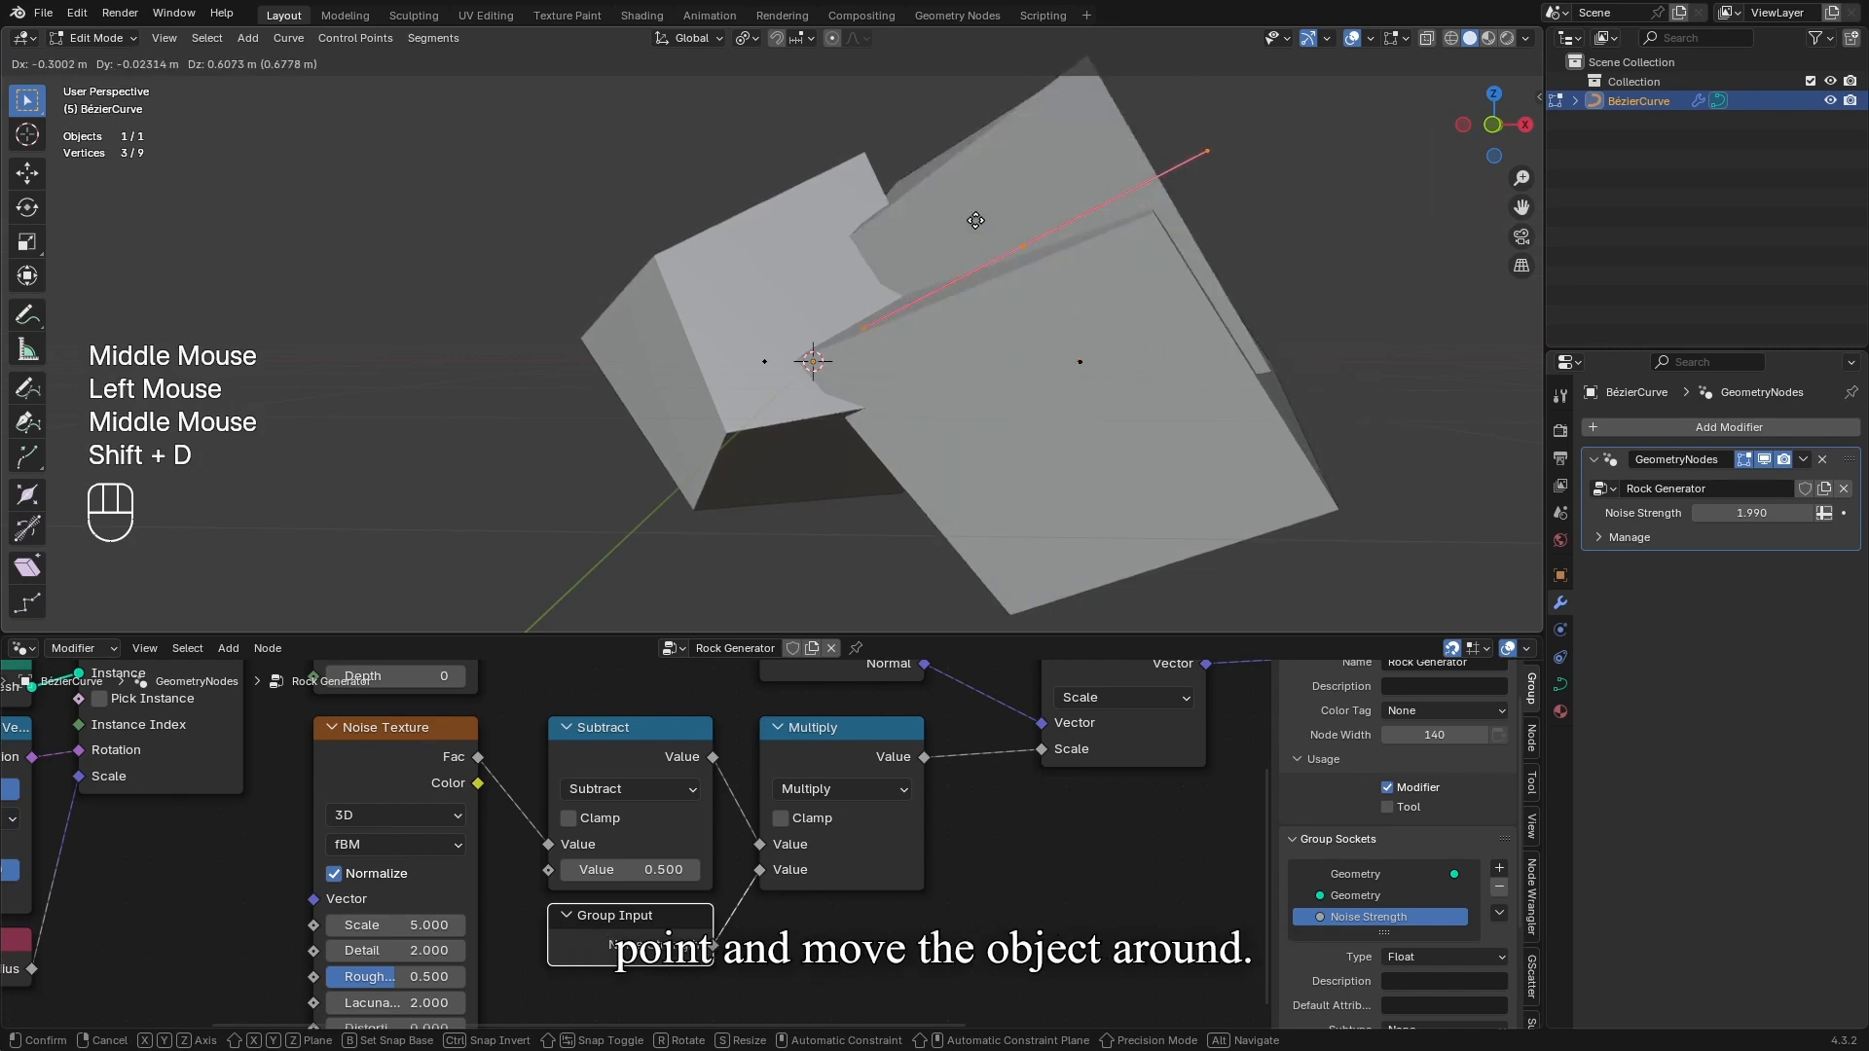
{"action": "left_click", "coordinate": [904, 163]}
{"action": "middle_click_drag", "start_coordinate": [873, 289], "coordinate": [950, 320]}
{"action": "scroll", "coordinate": [885, 237], "scroll_direction": "down", "scroll_amount": 1}
Shrink the duplicated control point's radius with Shrink/Fatten and return to Object Mode
{"action": "key", "text": "alt+s"}
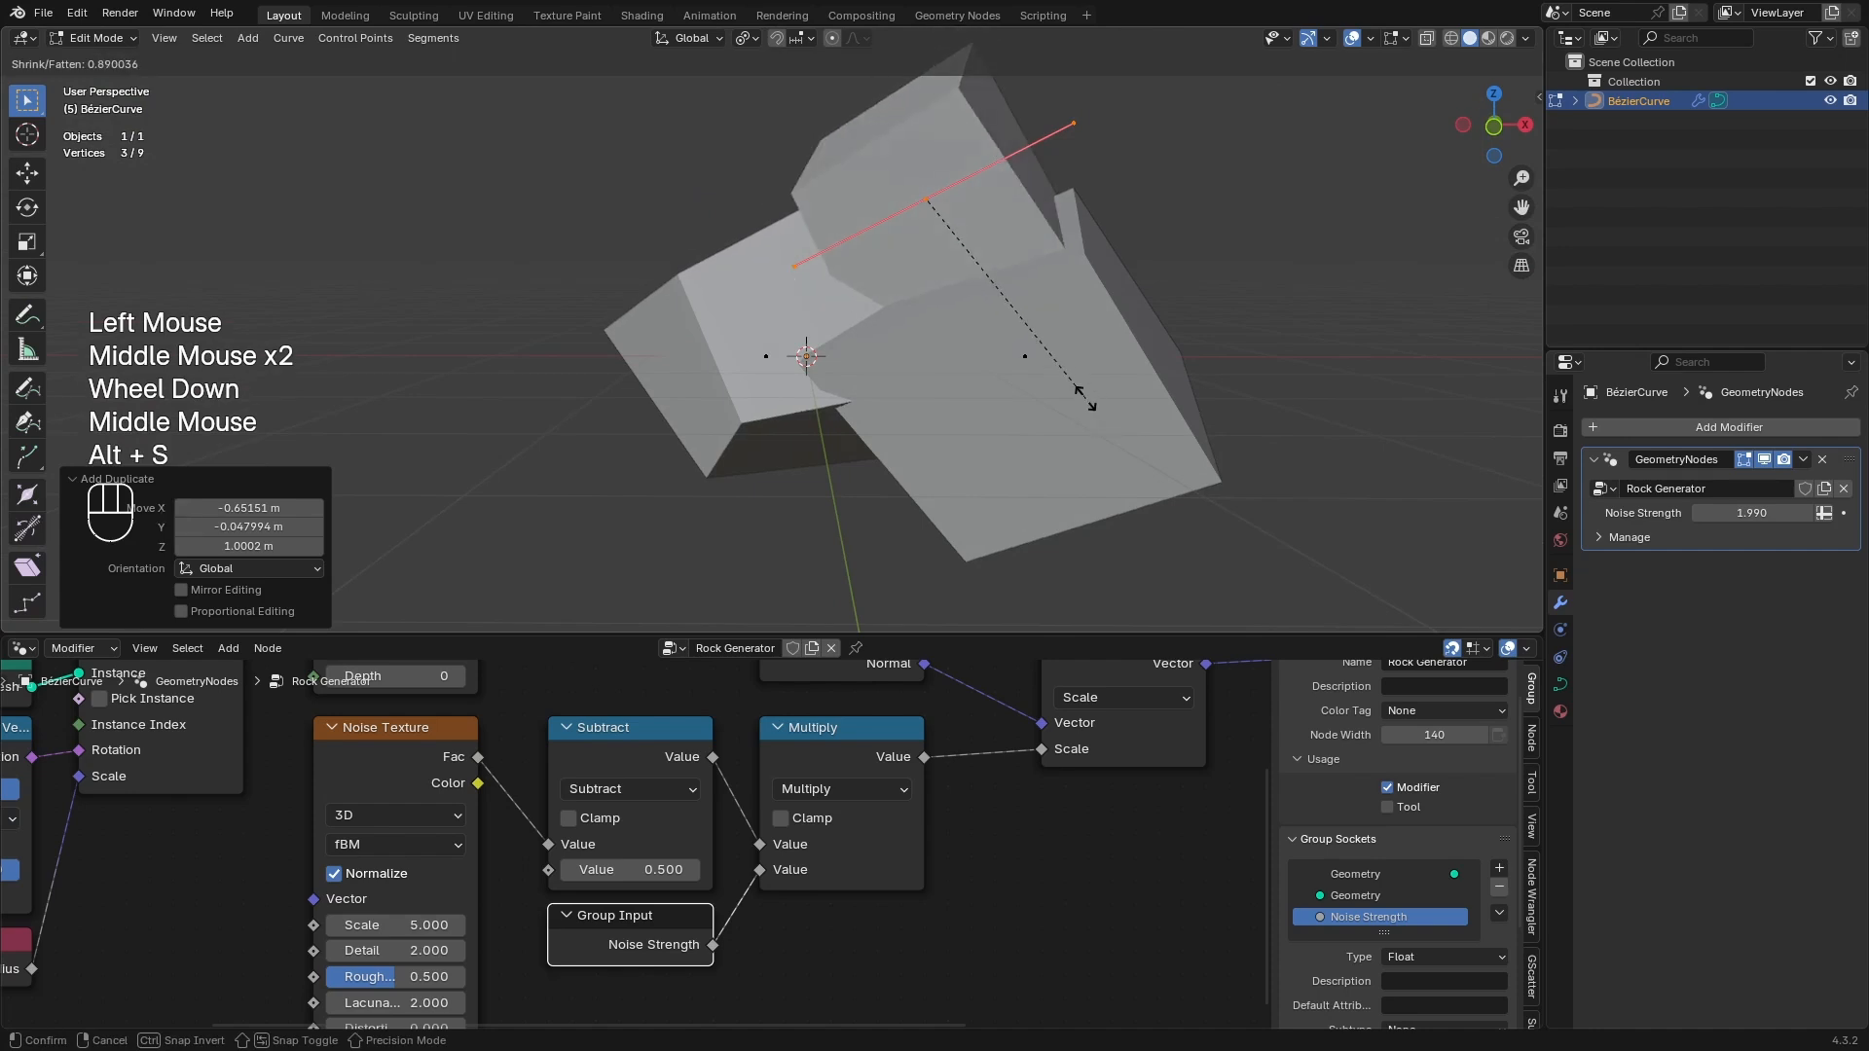
{"action": "left_click", "coordinate": [1059, 353]}
{"action": "middle_click_drag", "start_coordinate": [1059, 353], "coordinate": [1139, 339]}
{"action": "key", "text": "Tab"}
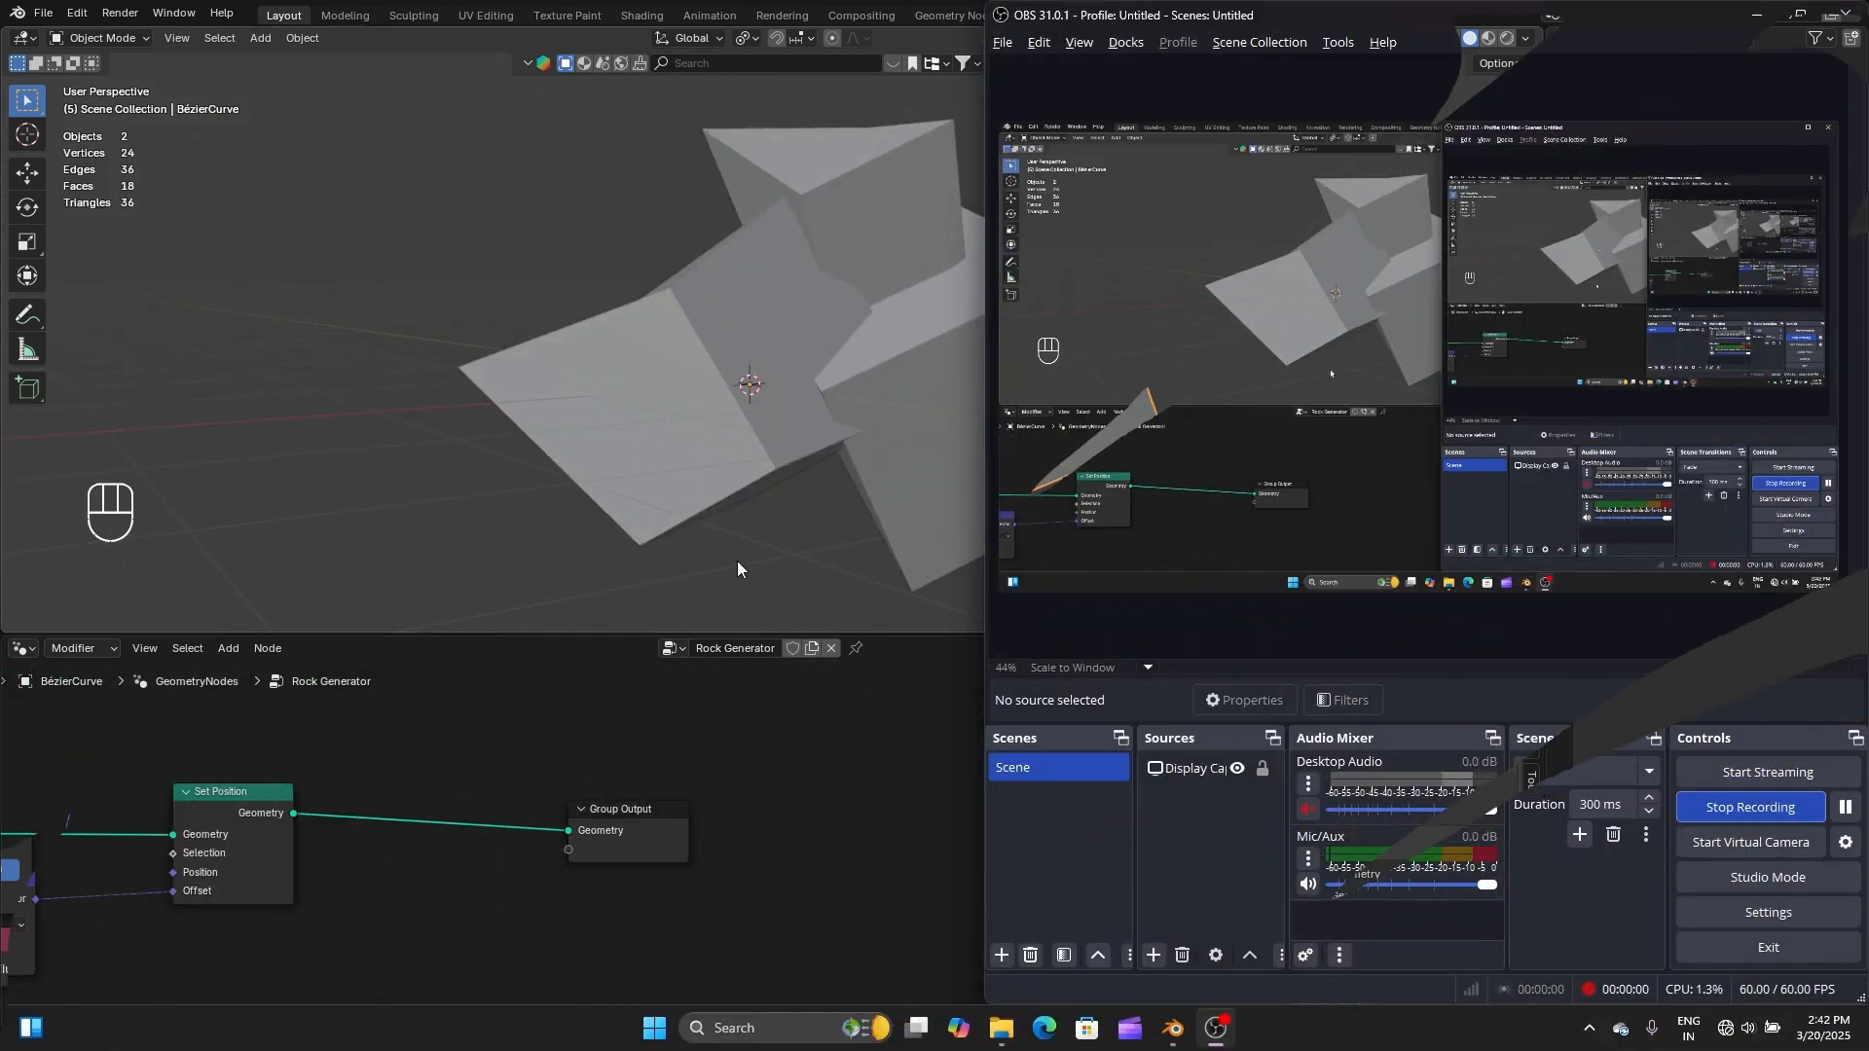
Insert a Mesh to Volume node between Set Position and Group Output
{"action": "left_click", "coordinate": [738, 568]}
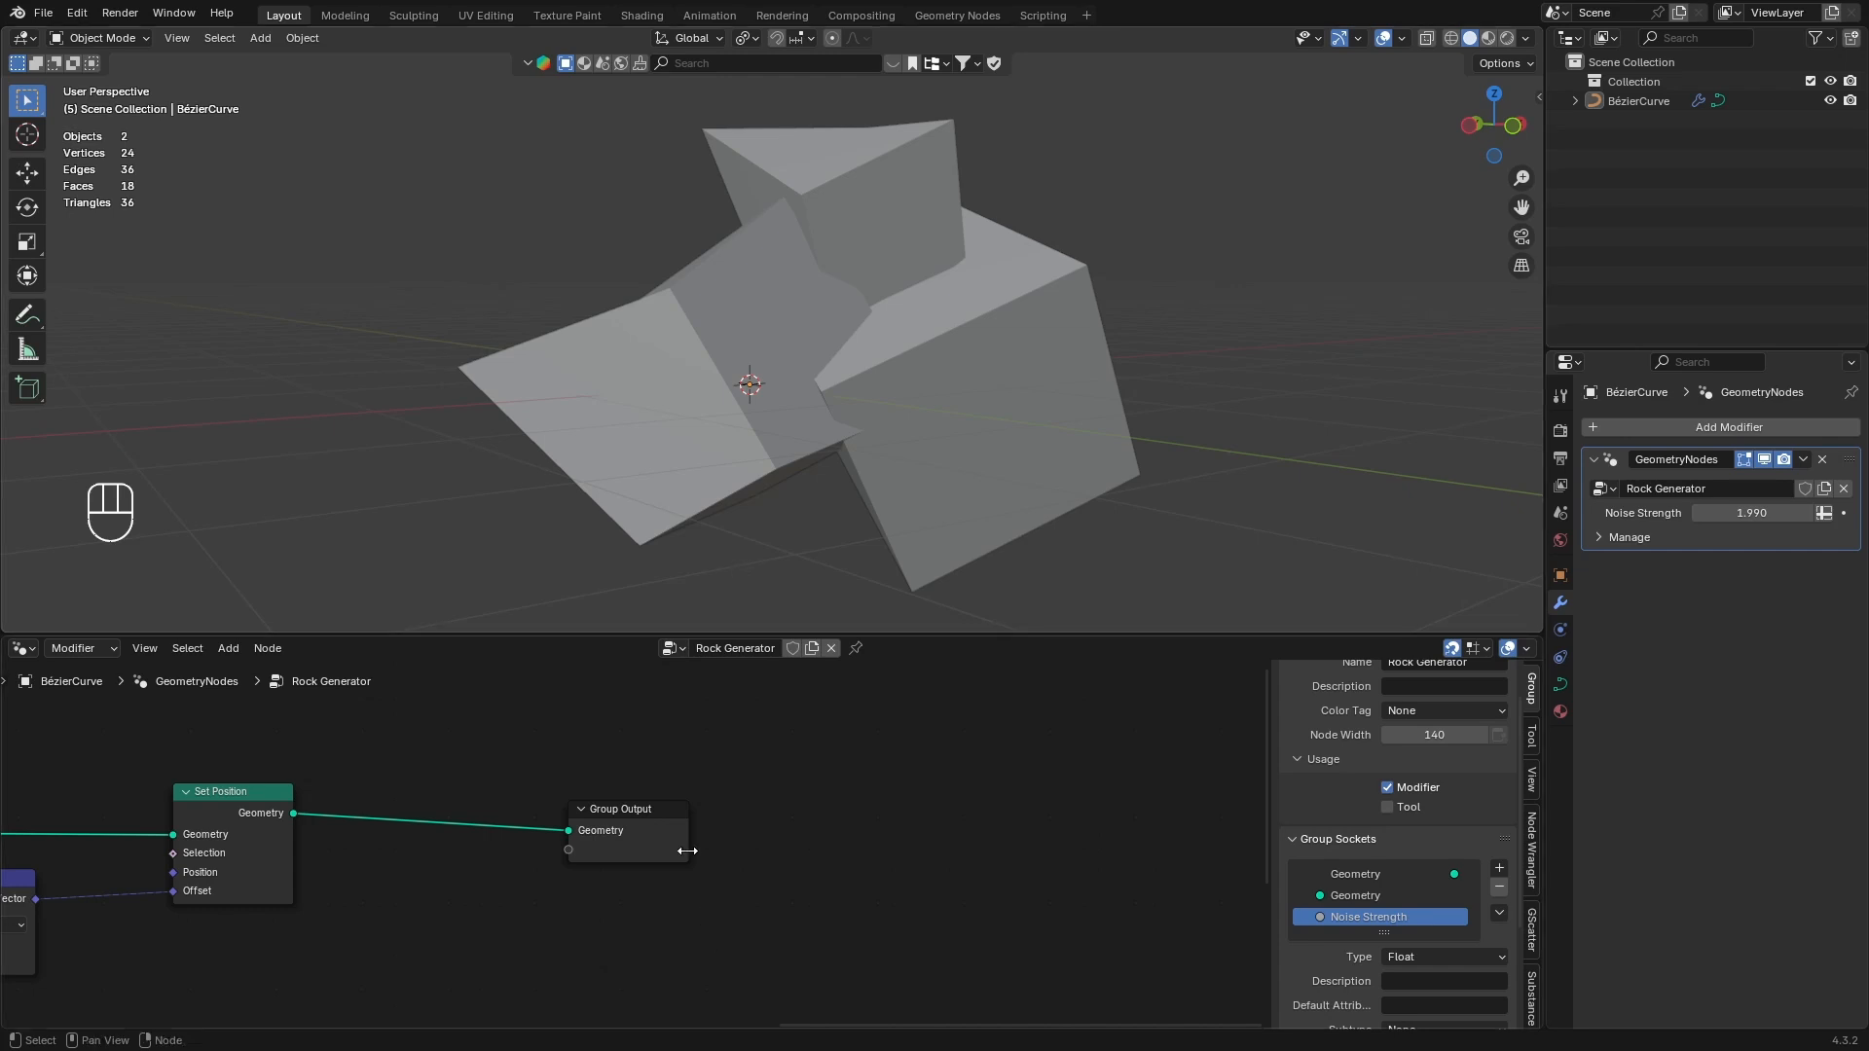
{"action": "middle_click_drag", "start_coordinate": [598, 893], "coordinate": [815, 884]}
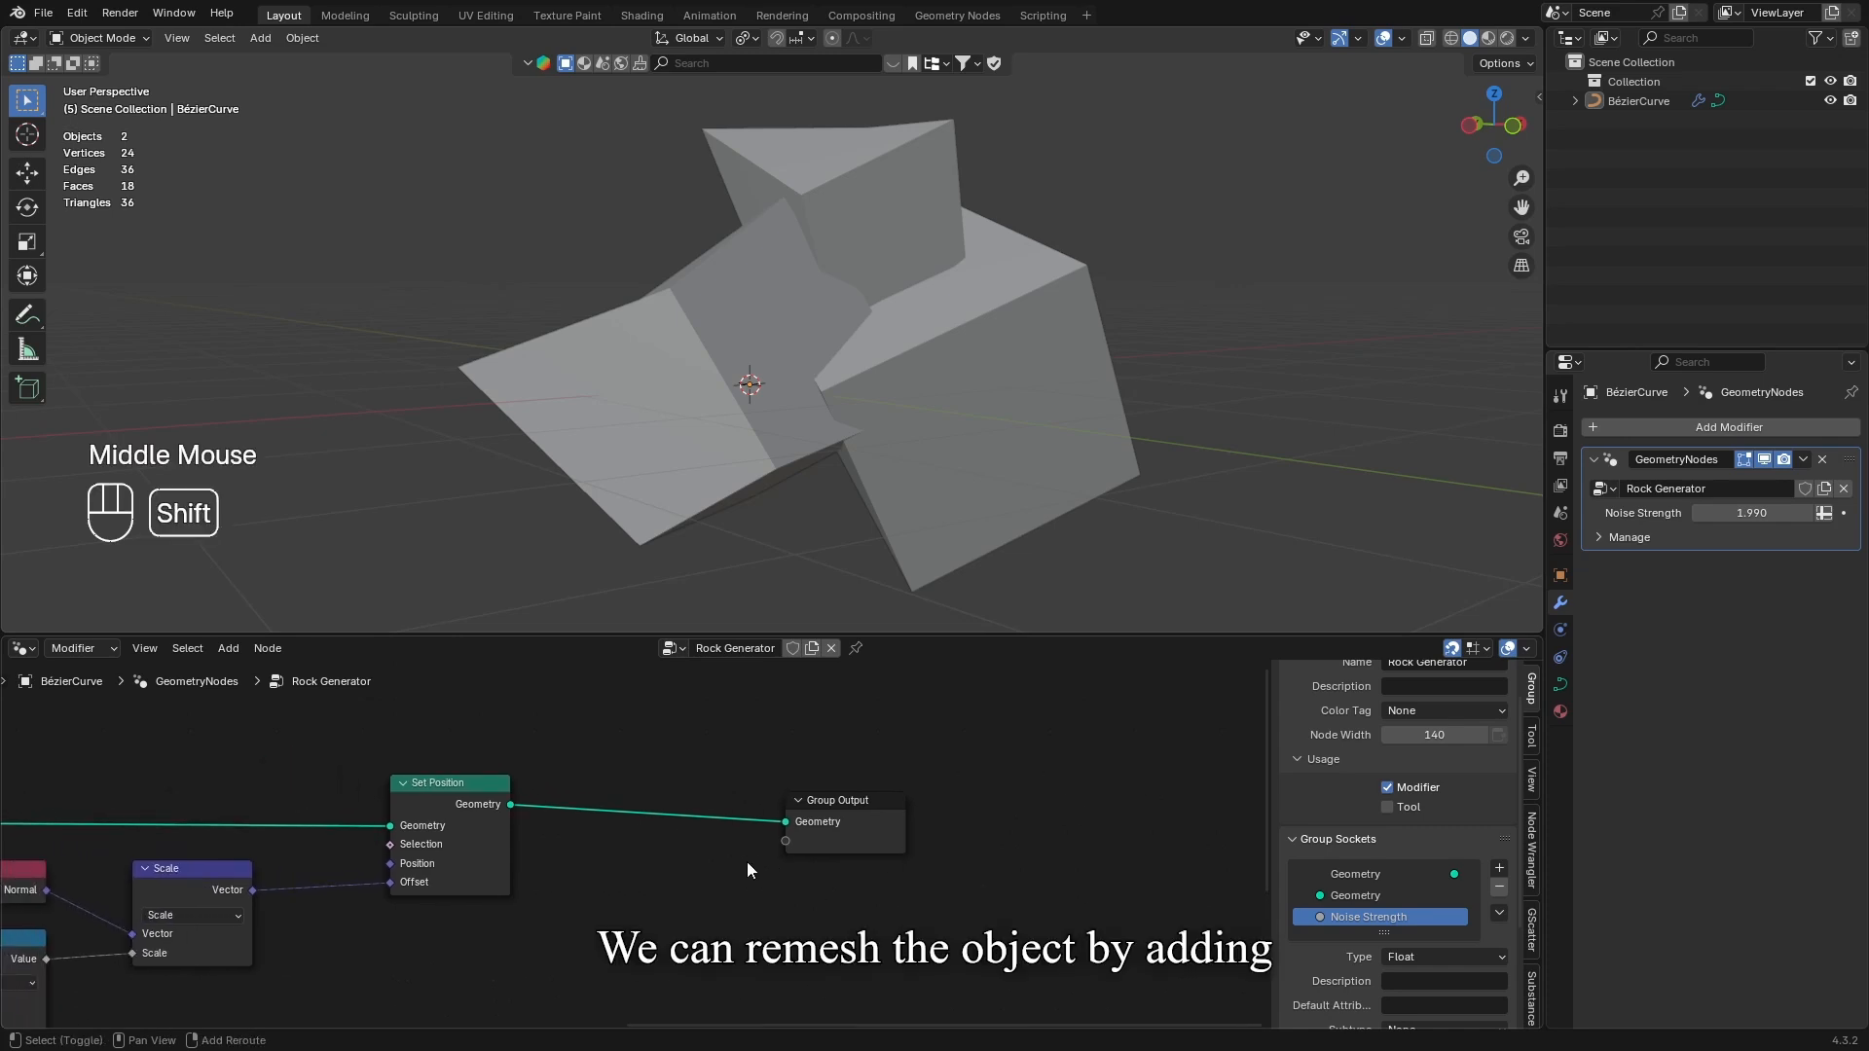
{"action": "key", "text": "shift+a"}
{"action": "type", "text": "m"}
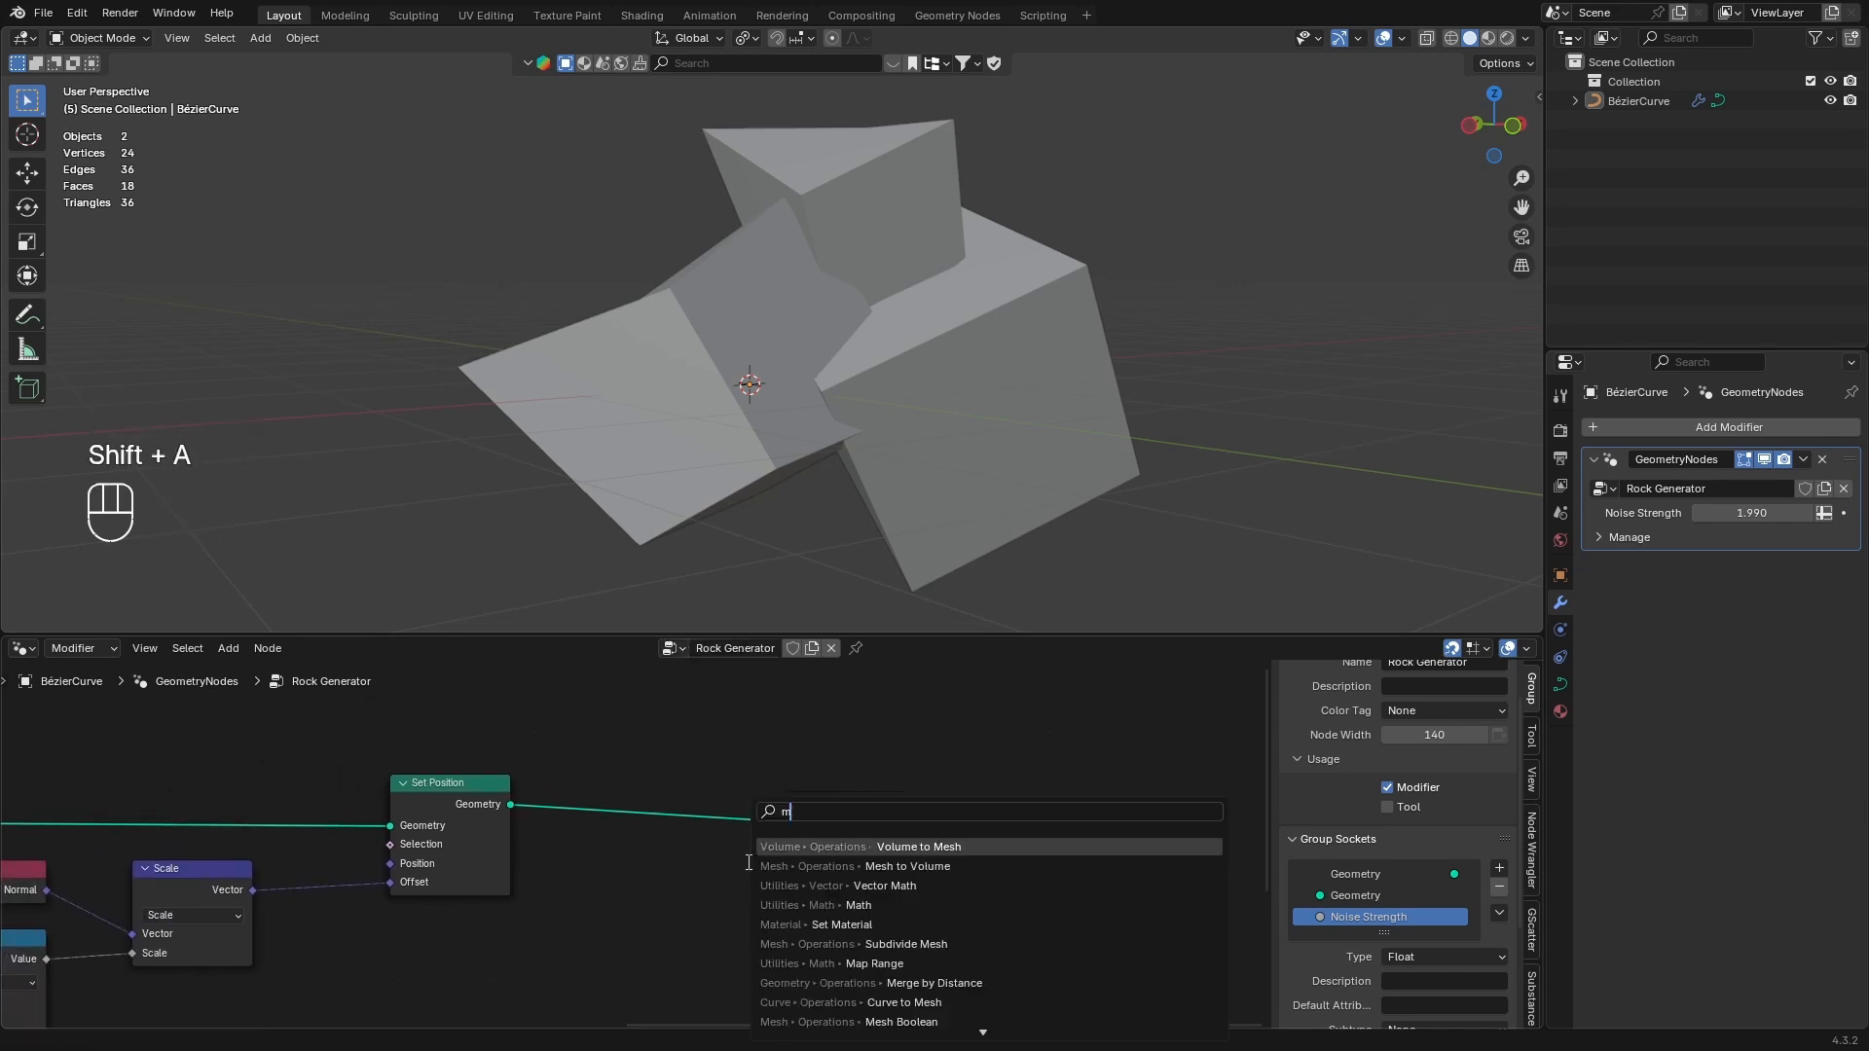
{"action": "type", "text": "esh to"}
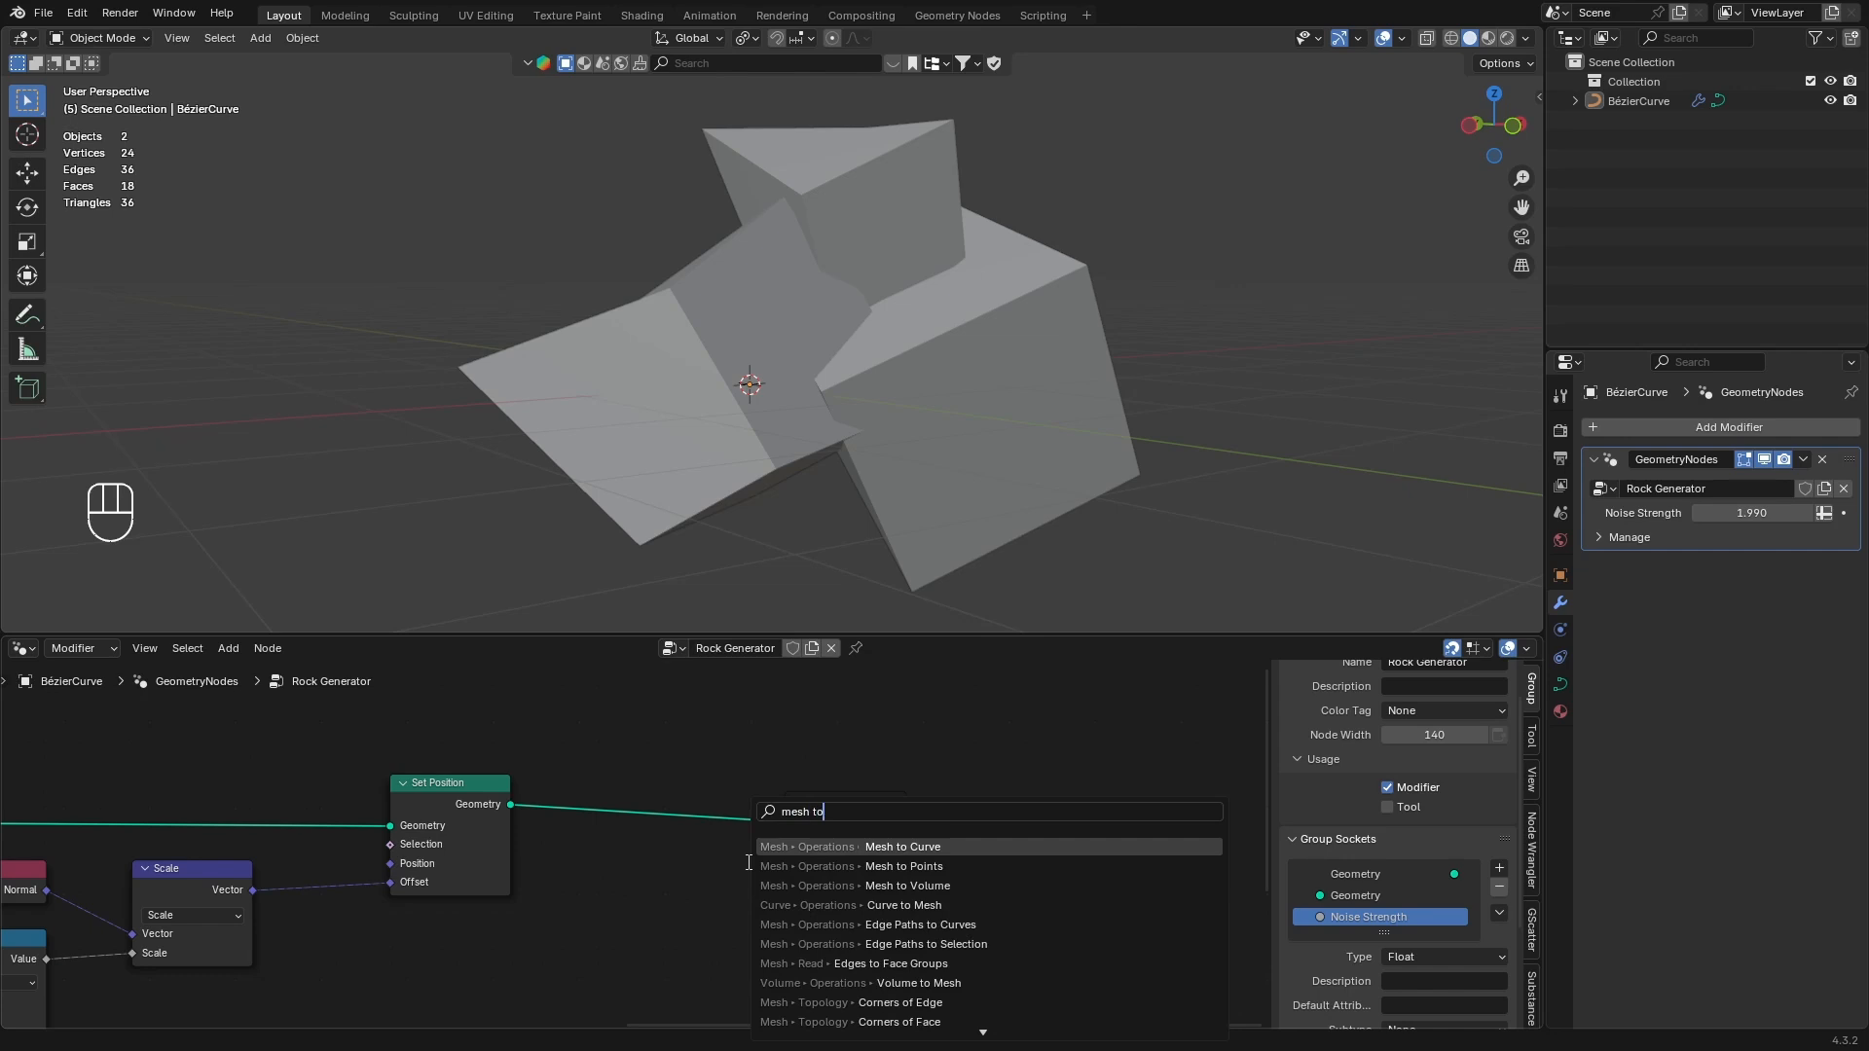
{"action": "key", "text": "Down"}
{"action": "key", "text": "Down"}
{"action": "key", "text": "Return"}
{"action": "left_click", "coordinate": [612, 765]}
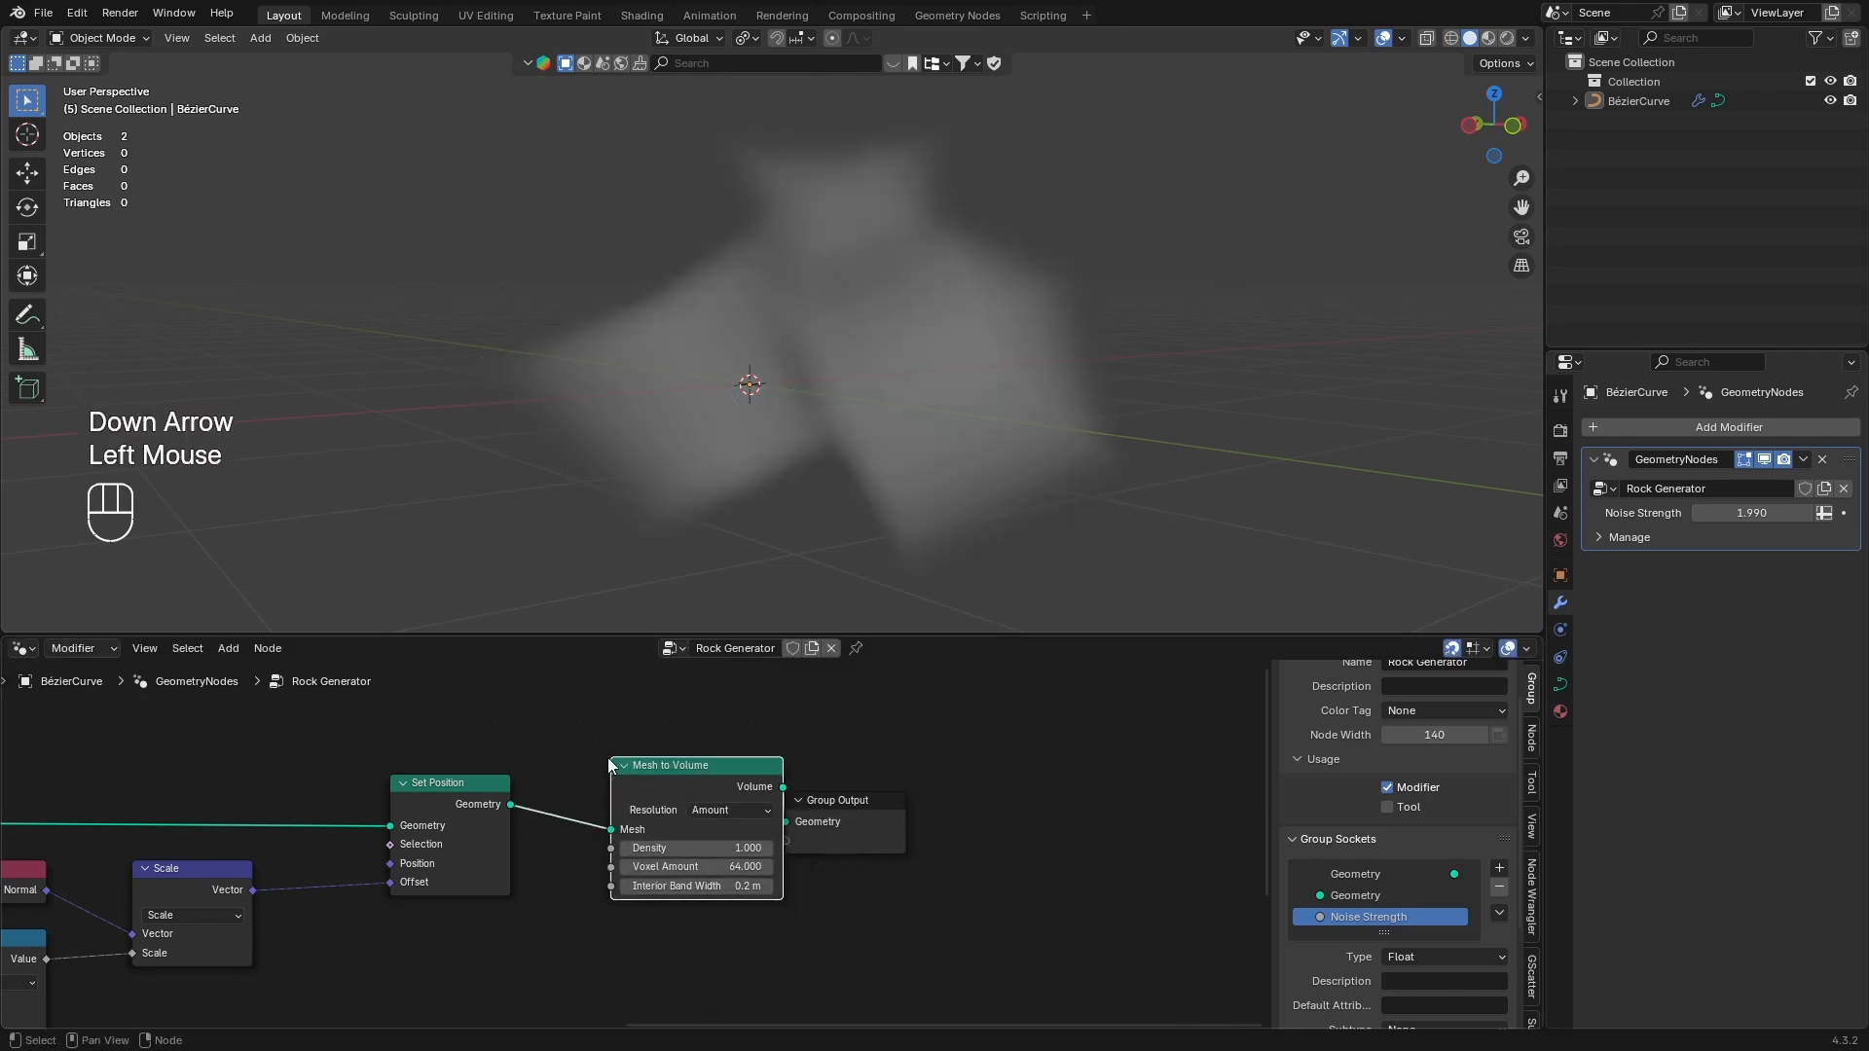
Set the Mesh to Volume node's Resolution to Size
{"action": "middle_click_drag", "start_coordinate": [765, 824], "coordinate": [820, 784]}
{"action": "scroll", "coordinate": [819, 785], "scroll_direction": "up", "scroll_amount": 2}
{"action": "left_click", "coordinate": [852, 774]}
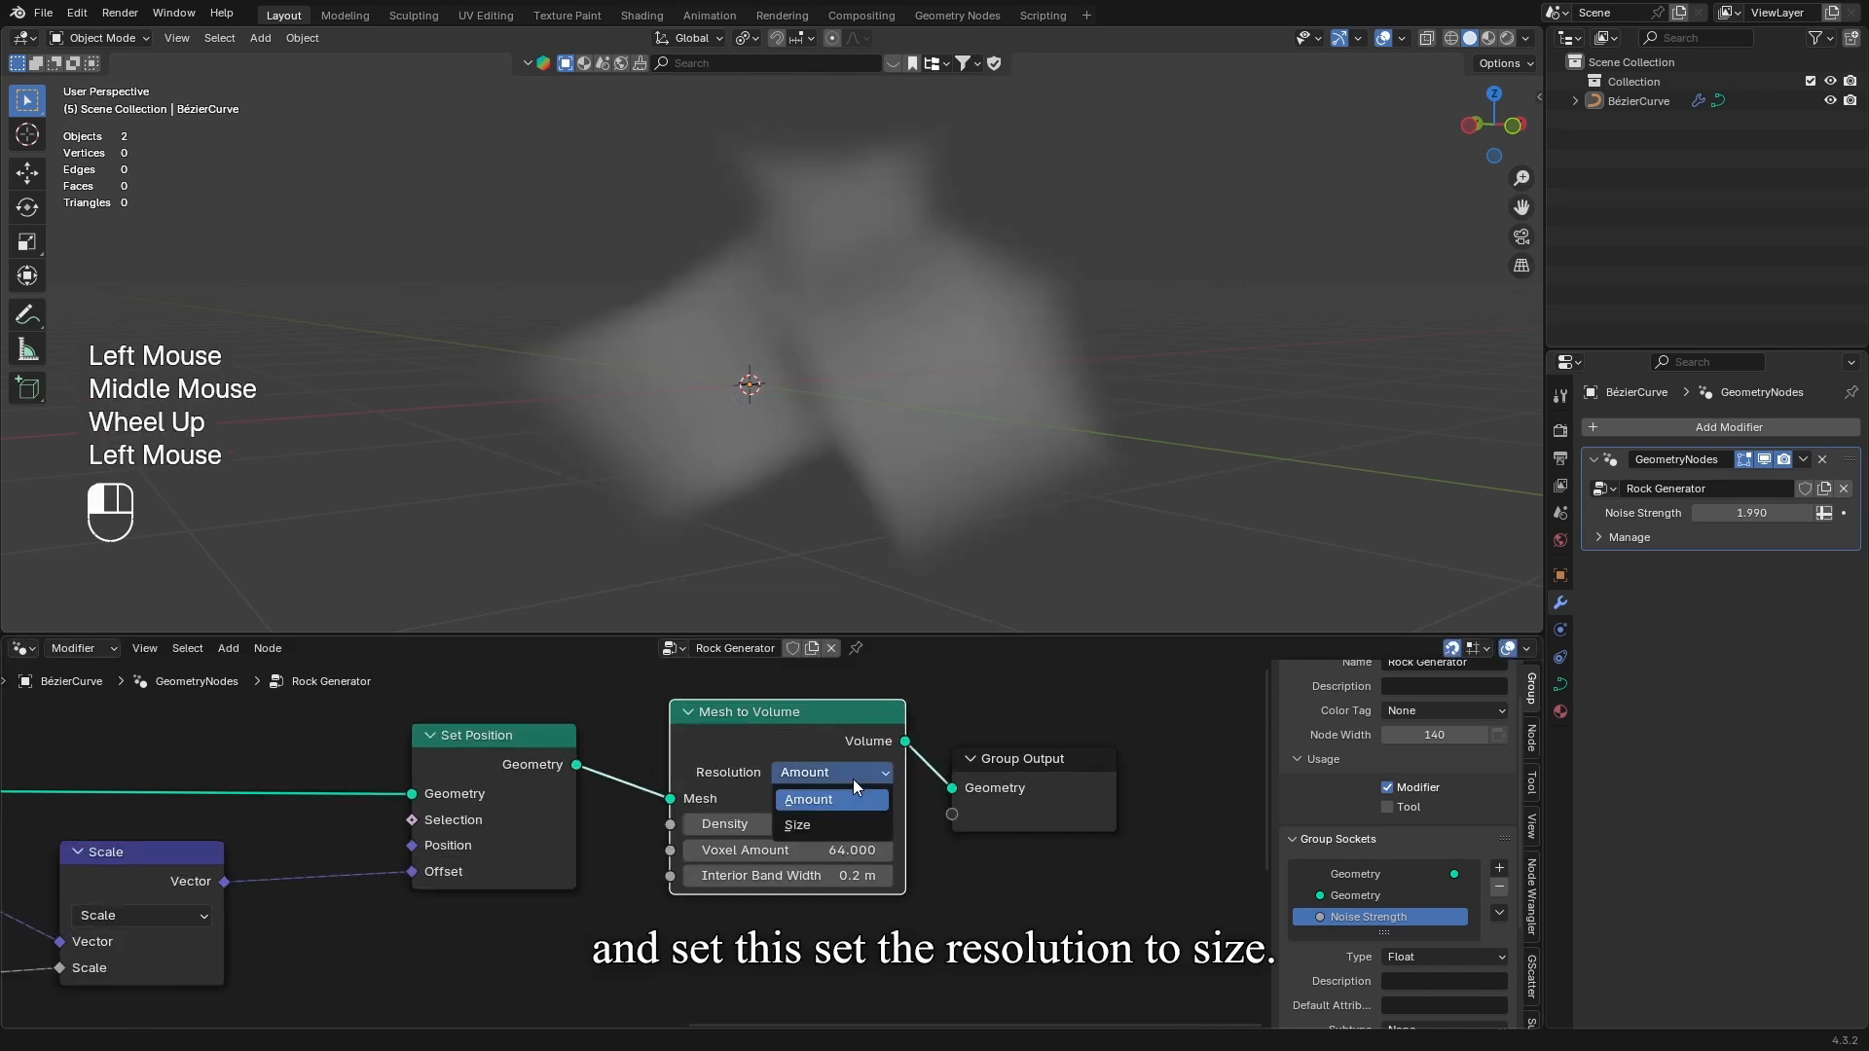
{"action": "left_click", "coordinate": [827, 834]}
{"action": "scroll", "coordinate": [741, 837], "scroll_direction": "up", "scroll_amount": 1}
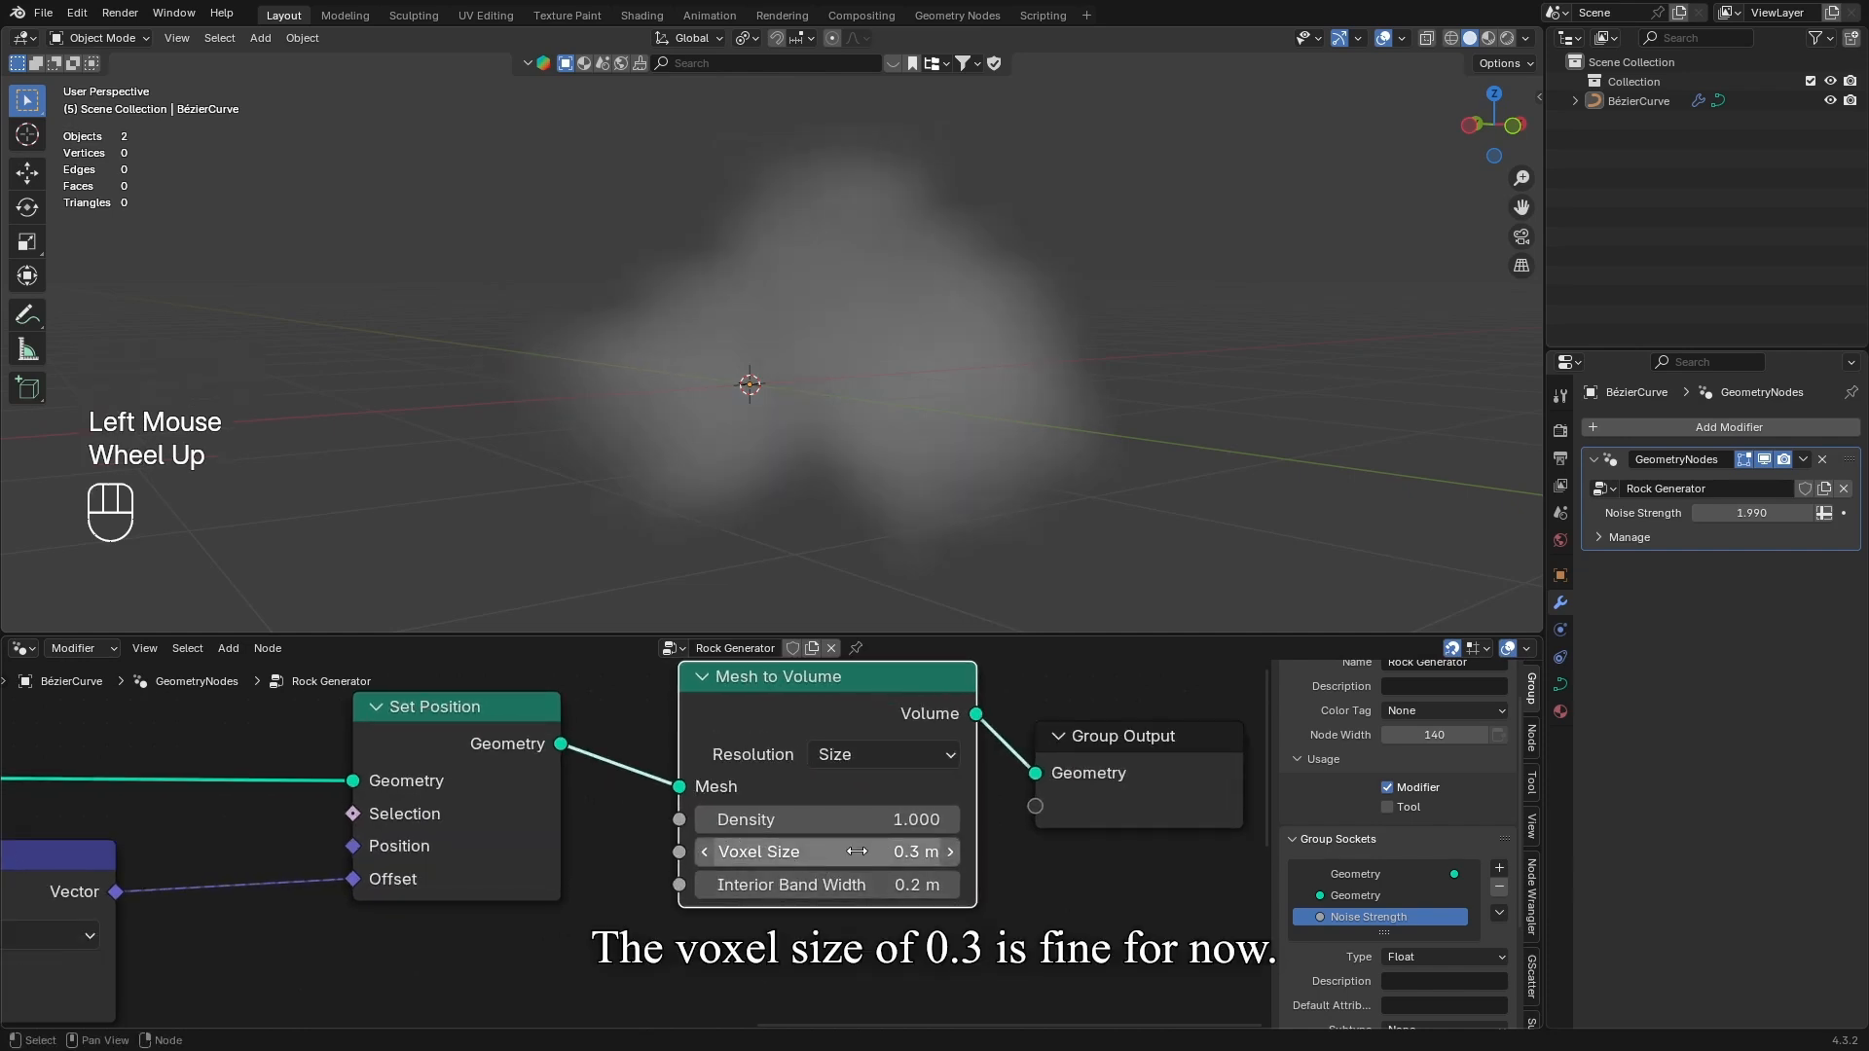
Move Group Output farther along and set Mesh to Volume's Interior Band Width to 0.0001 m
{"action": "middle_click_drag", "start_coordinate": [942, 851], "coordinate": [514, 870]}
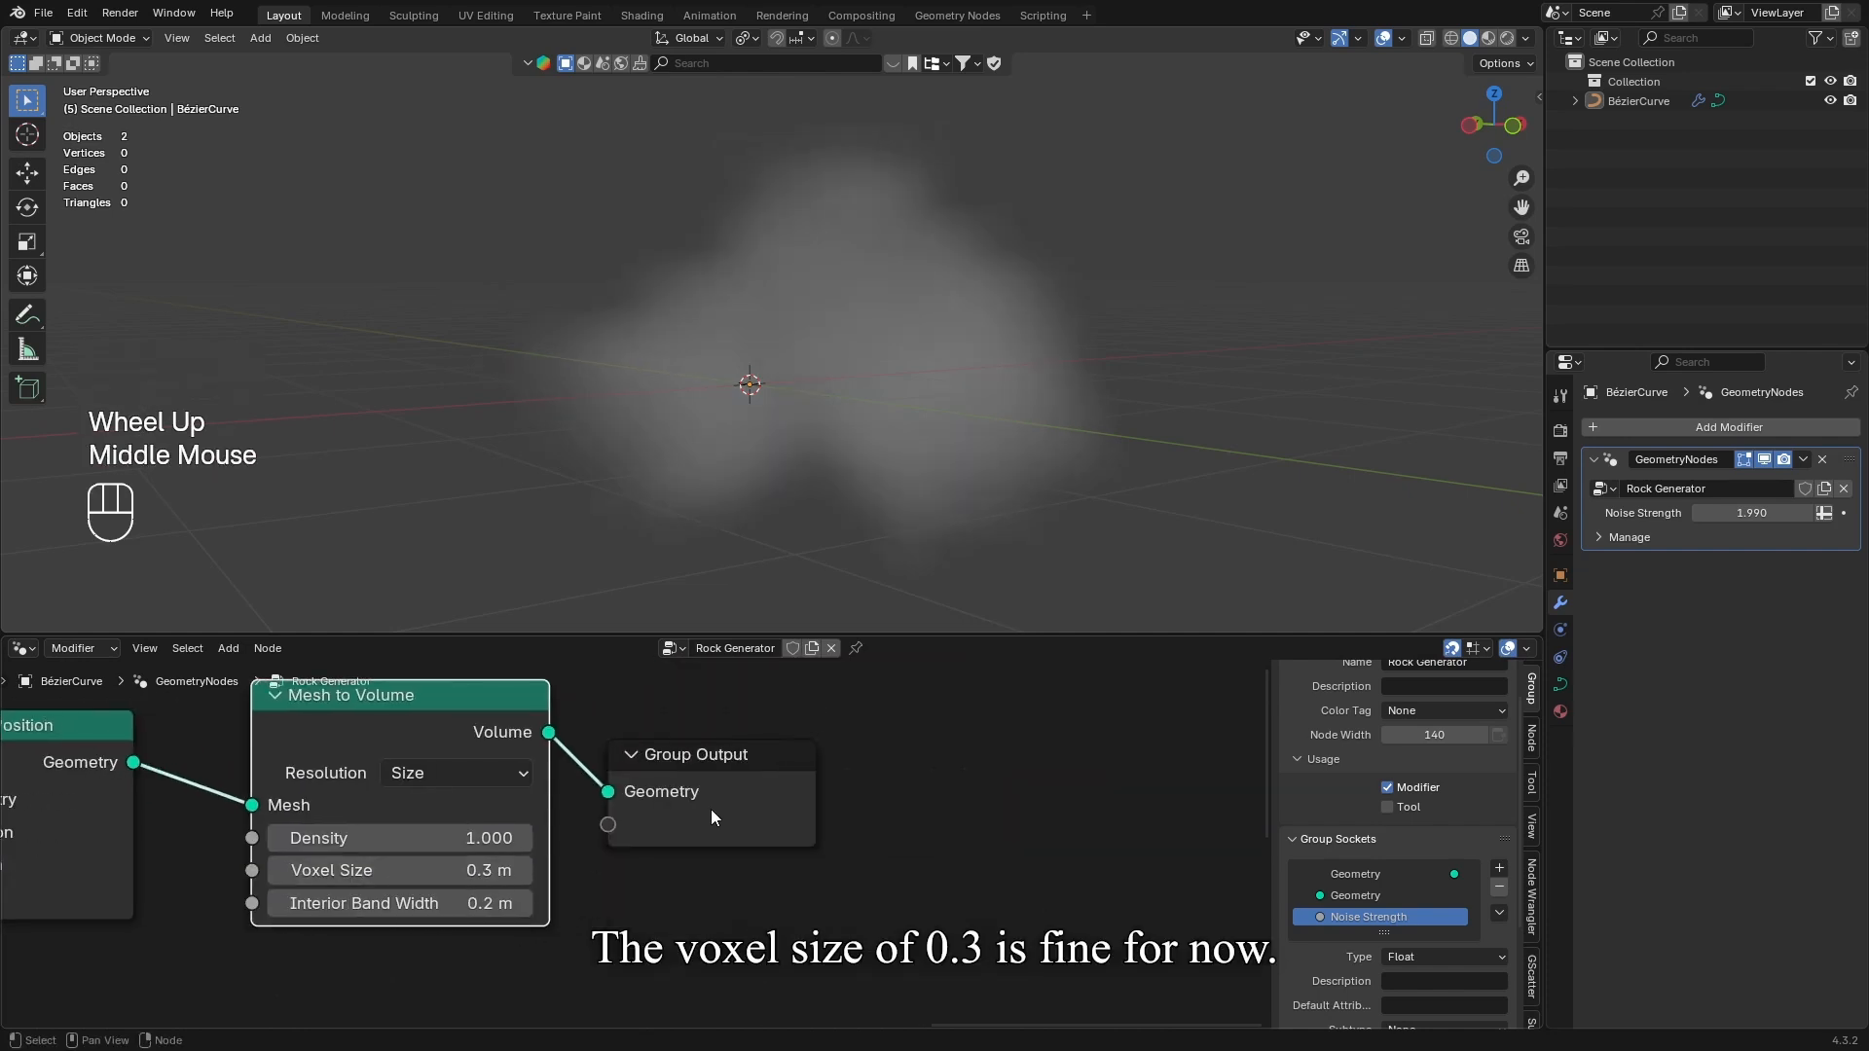
{"action": "left_click_drag", "start_coordinate": [710, 809], "coordinate": [885, 756]}
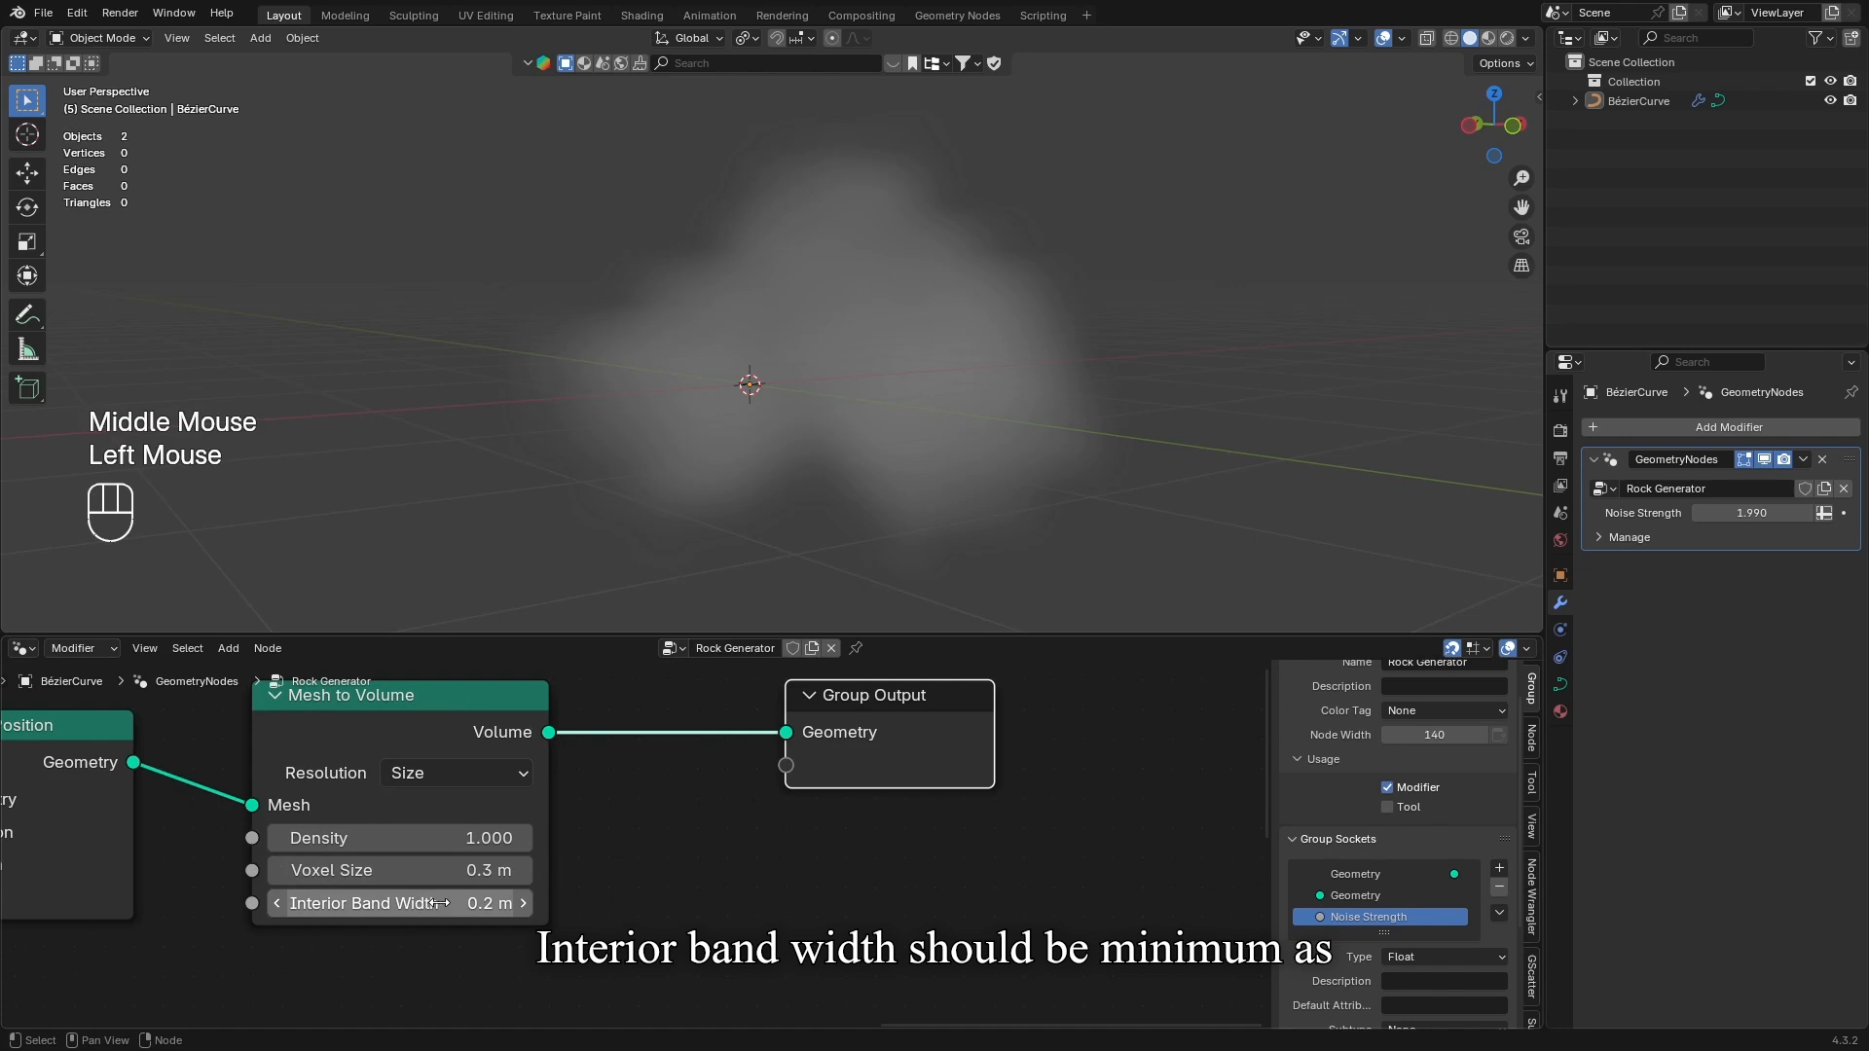
{"action": "left_click_drag", "start_coordinate": [440, 903], "coordinate": [381, 904]}
{"action": "middle_click_drag", "start_coordinate": [807, 905], "coordinate": [886, 961]}
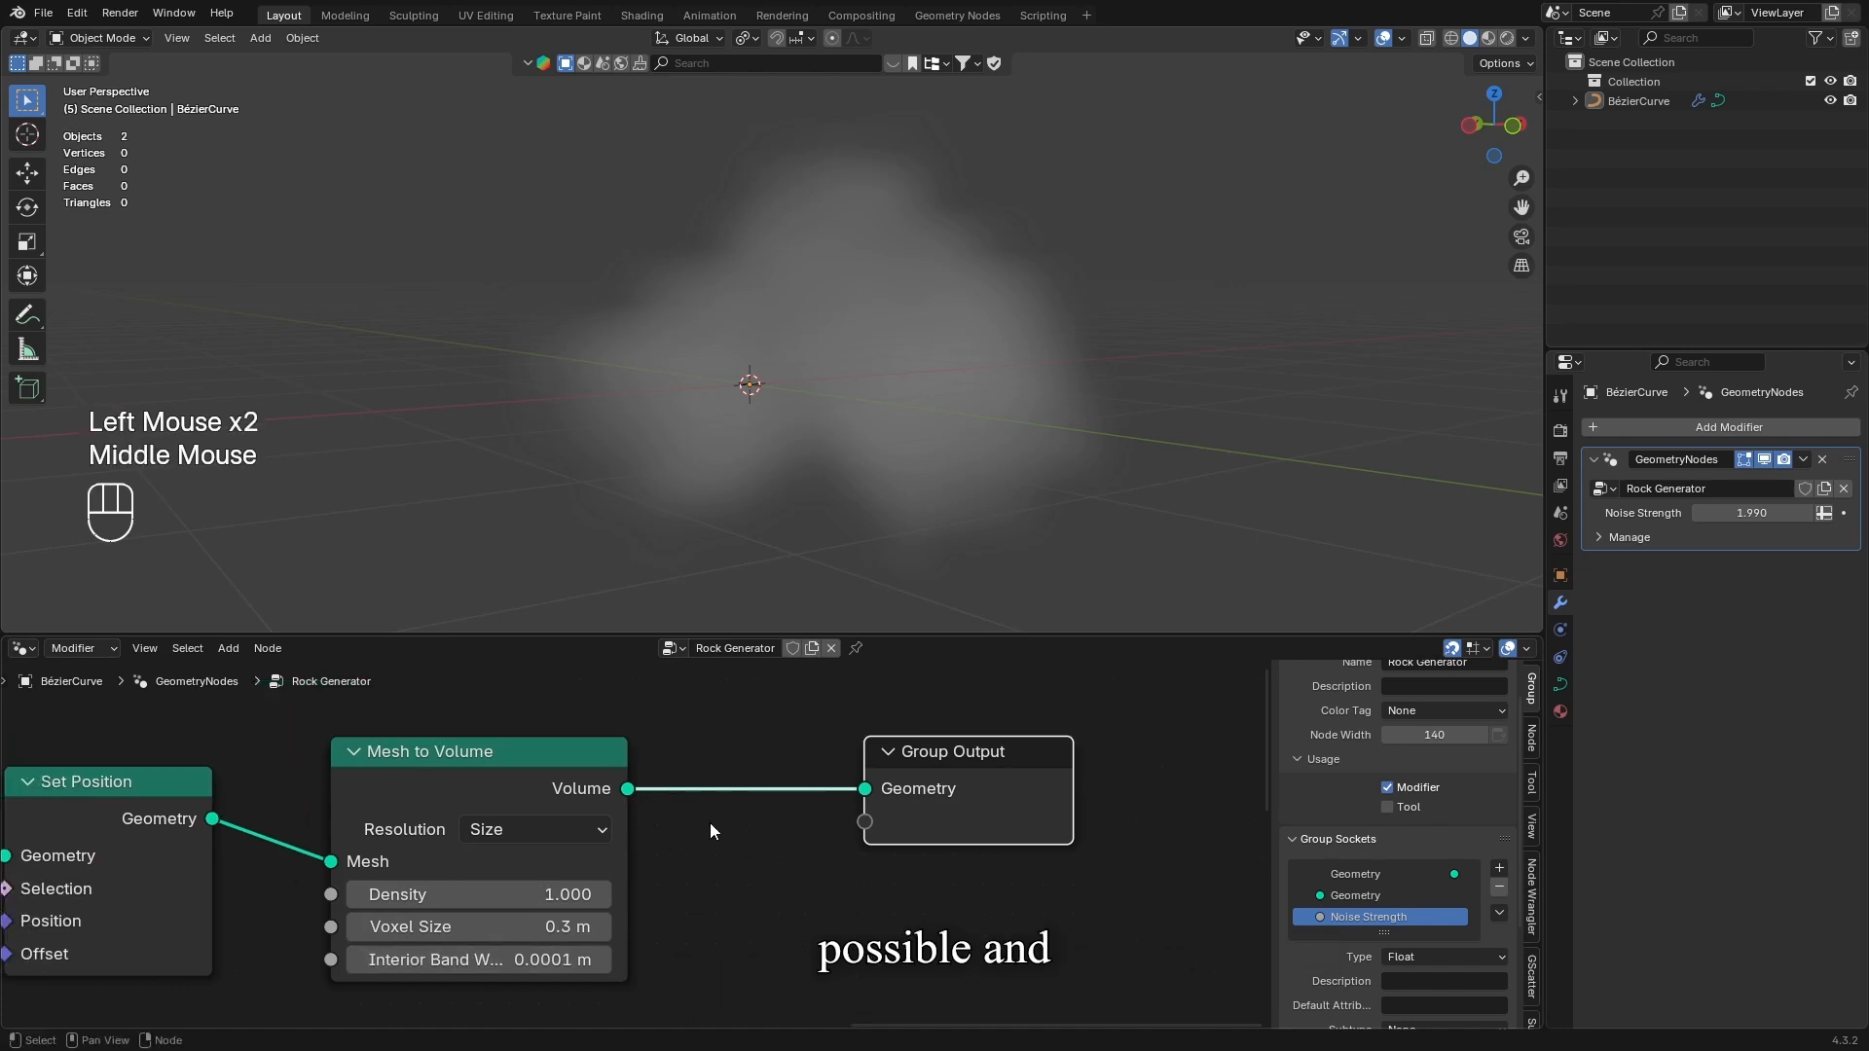
Insert a Volume to Mesh node between Mesh to Volume and Group Output
{"action": "key", "text": "shift+a"}
{"action": "mouse_move", "coordinate": [666, 646]}
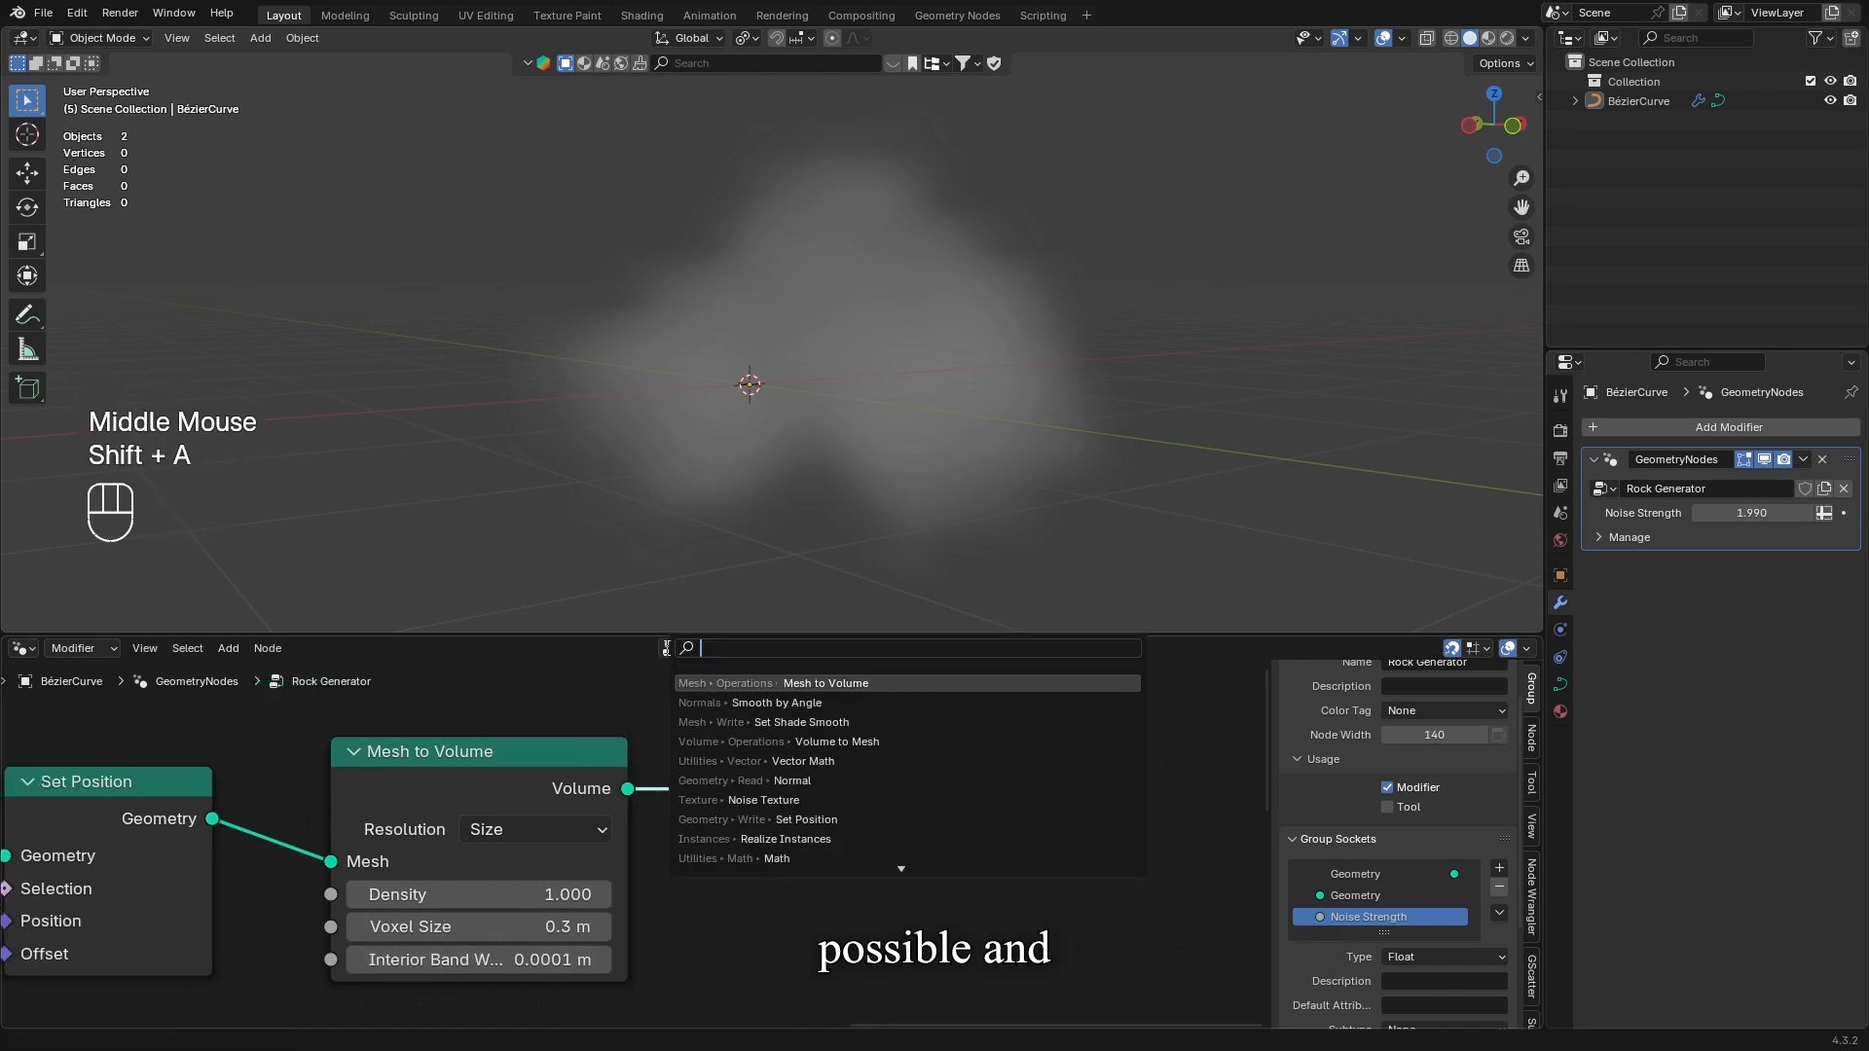
{"action": "type", "text": "vol"}
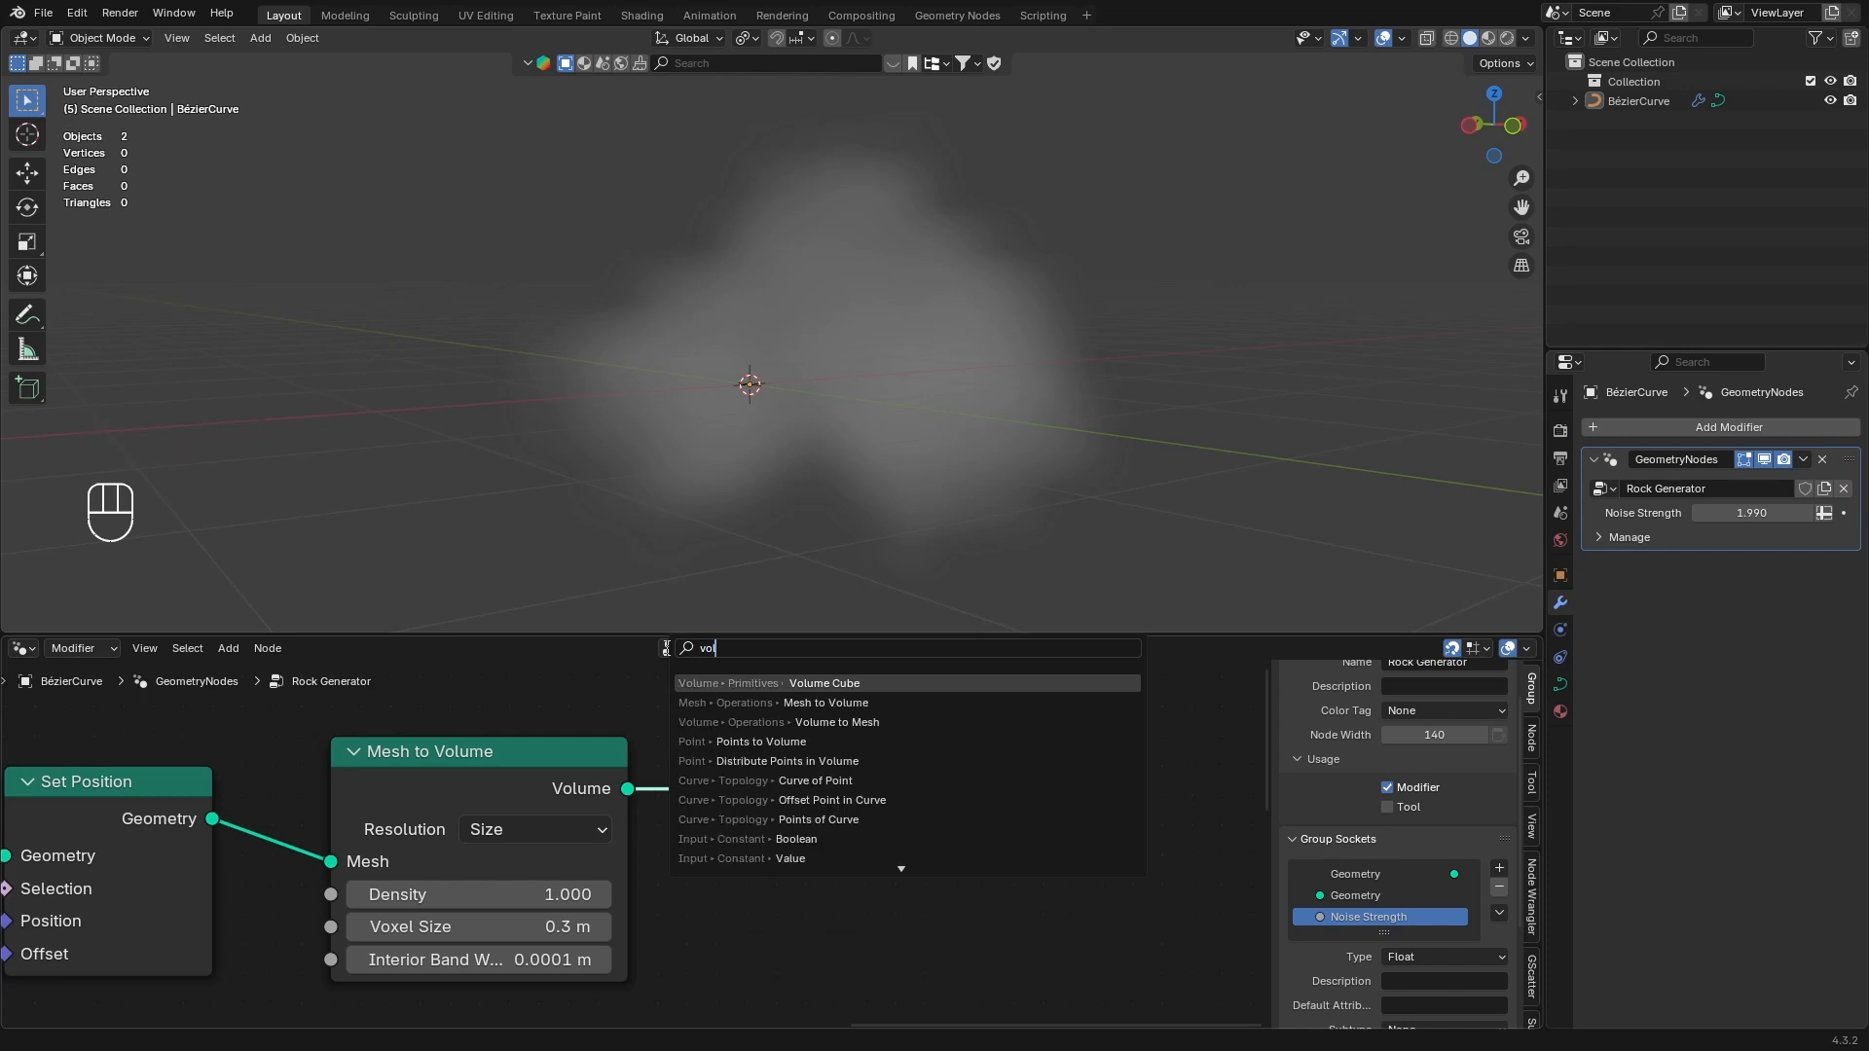
{"action": "key", "text": "Down"}
{"action": "key", "text": "Down"}
{"action": "key", "text": "Return"}
{"action": "left_click", "coordinate": [737, 685]}
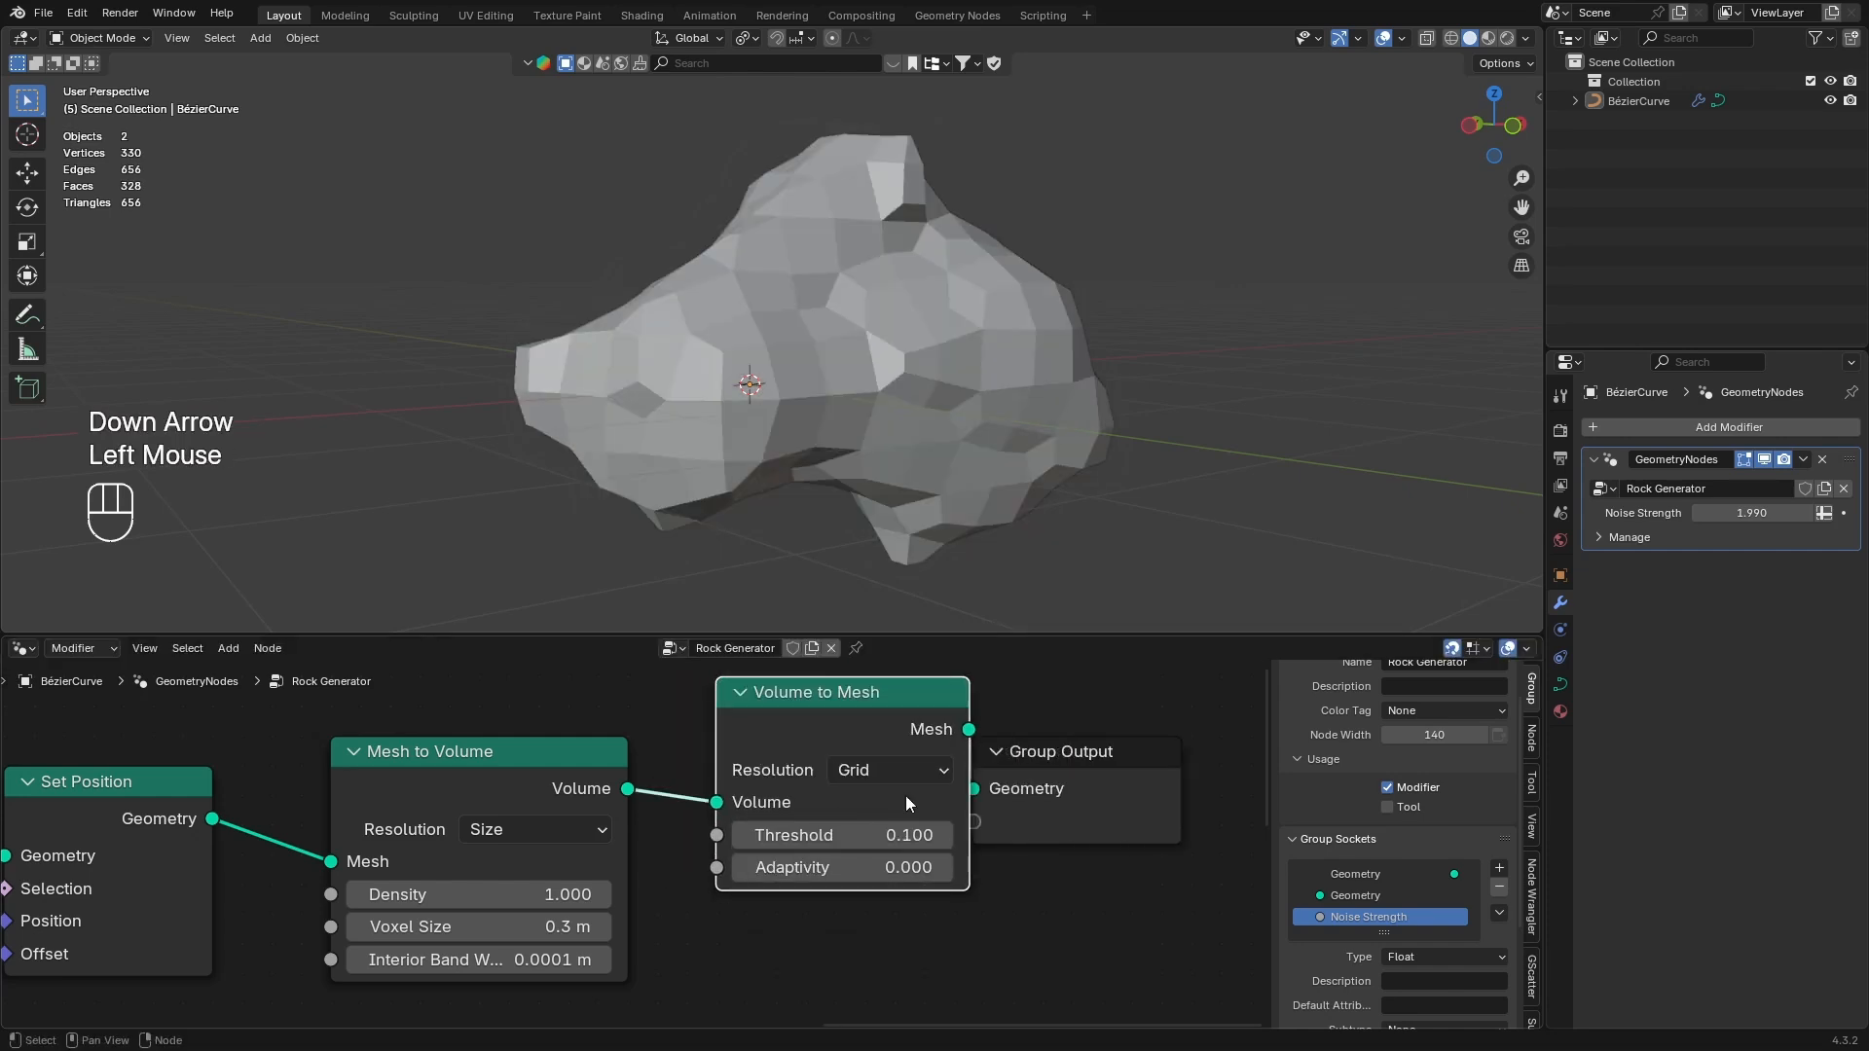
{"action": "middle_click_drag", "start_coordinate": [964, 336], "coordinate": [1199, 441]}
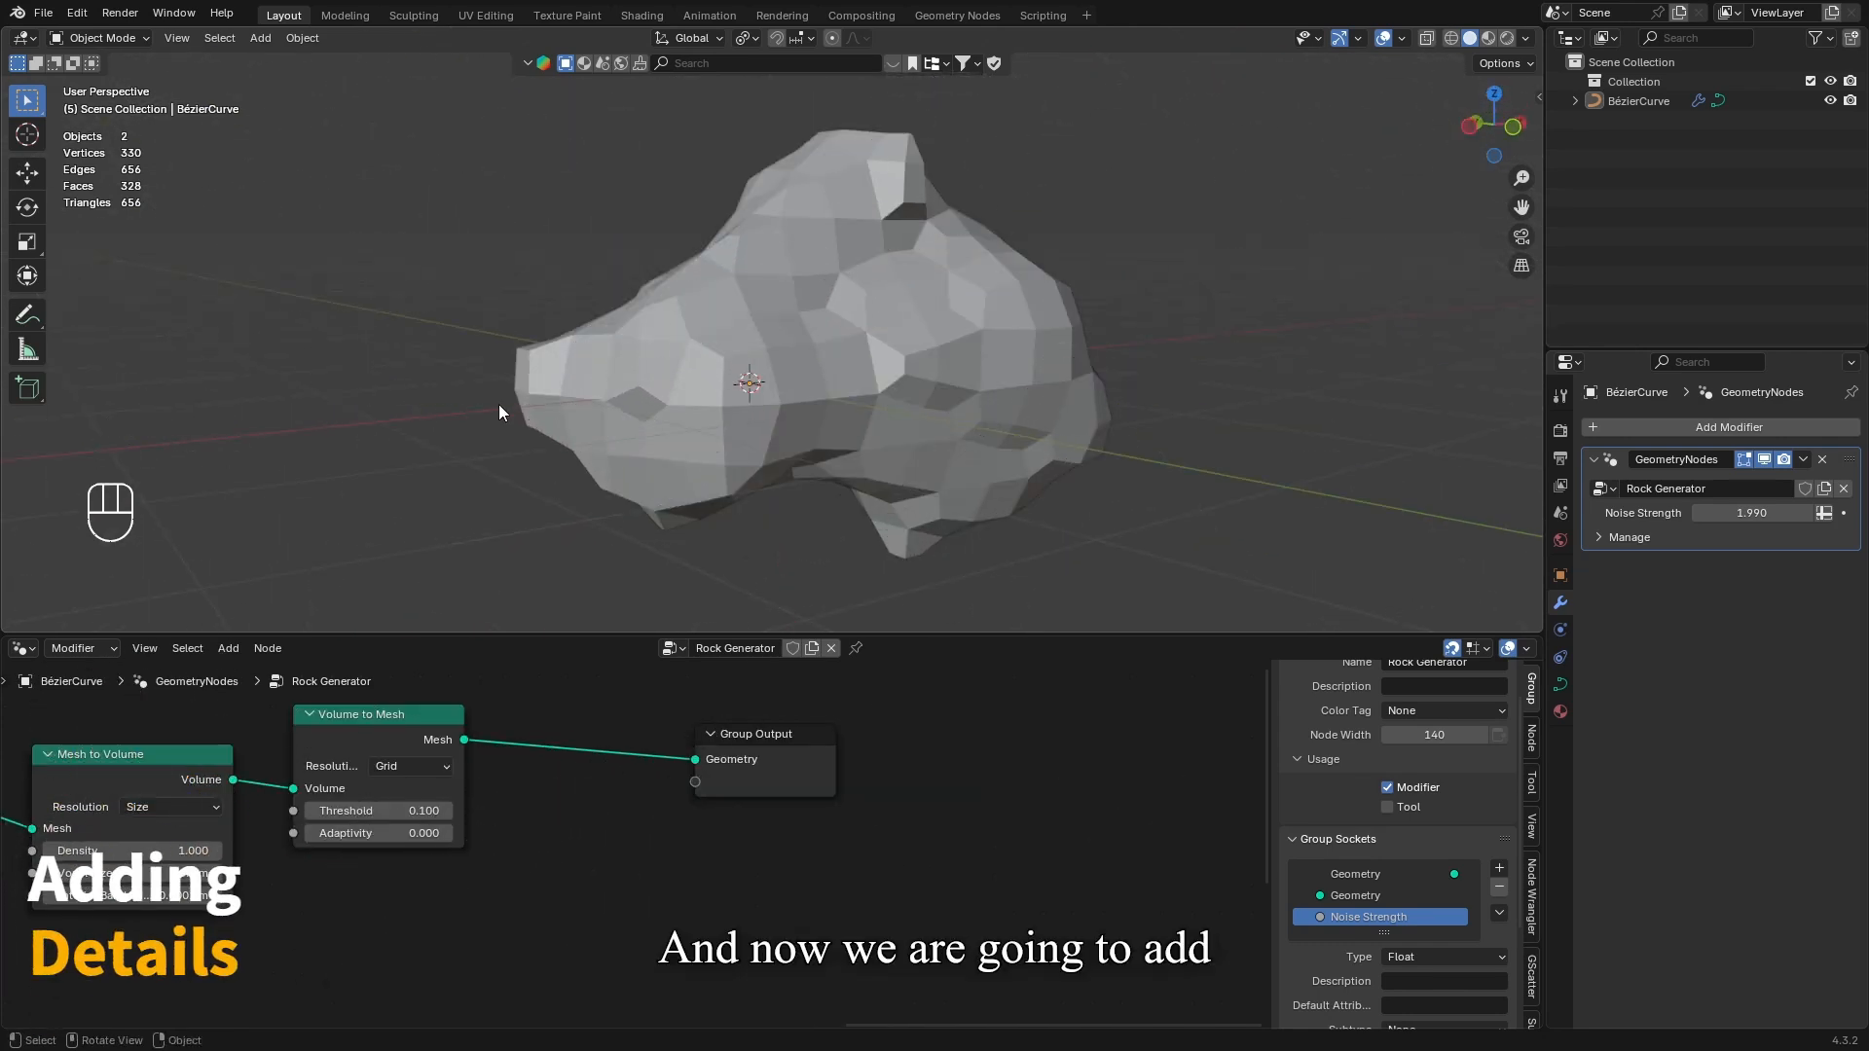
Insert a Subdivision Surface node between Volume to Mesh and Group Output
{"action": "middle_click_drag", "start_coordinate": [498, 405], "coordinate": [781, 325]}
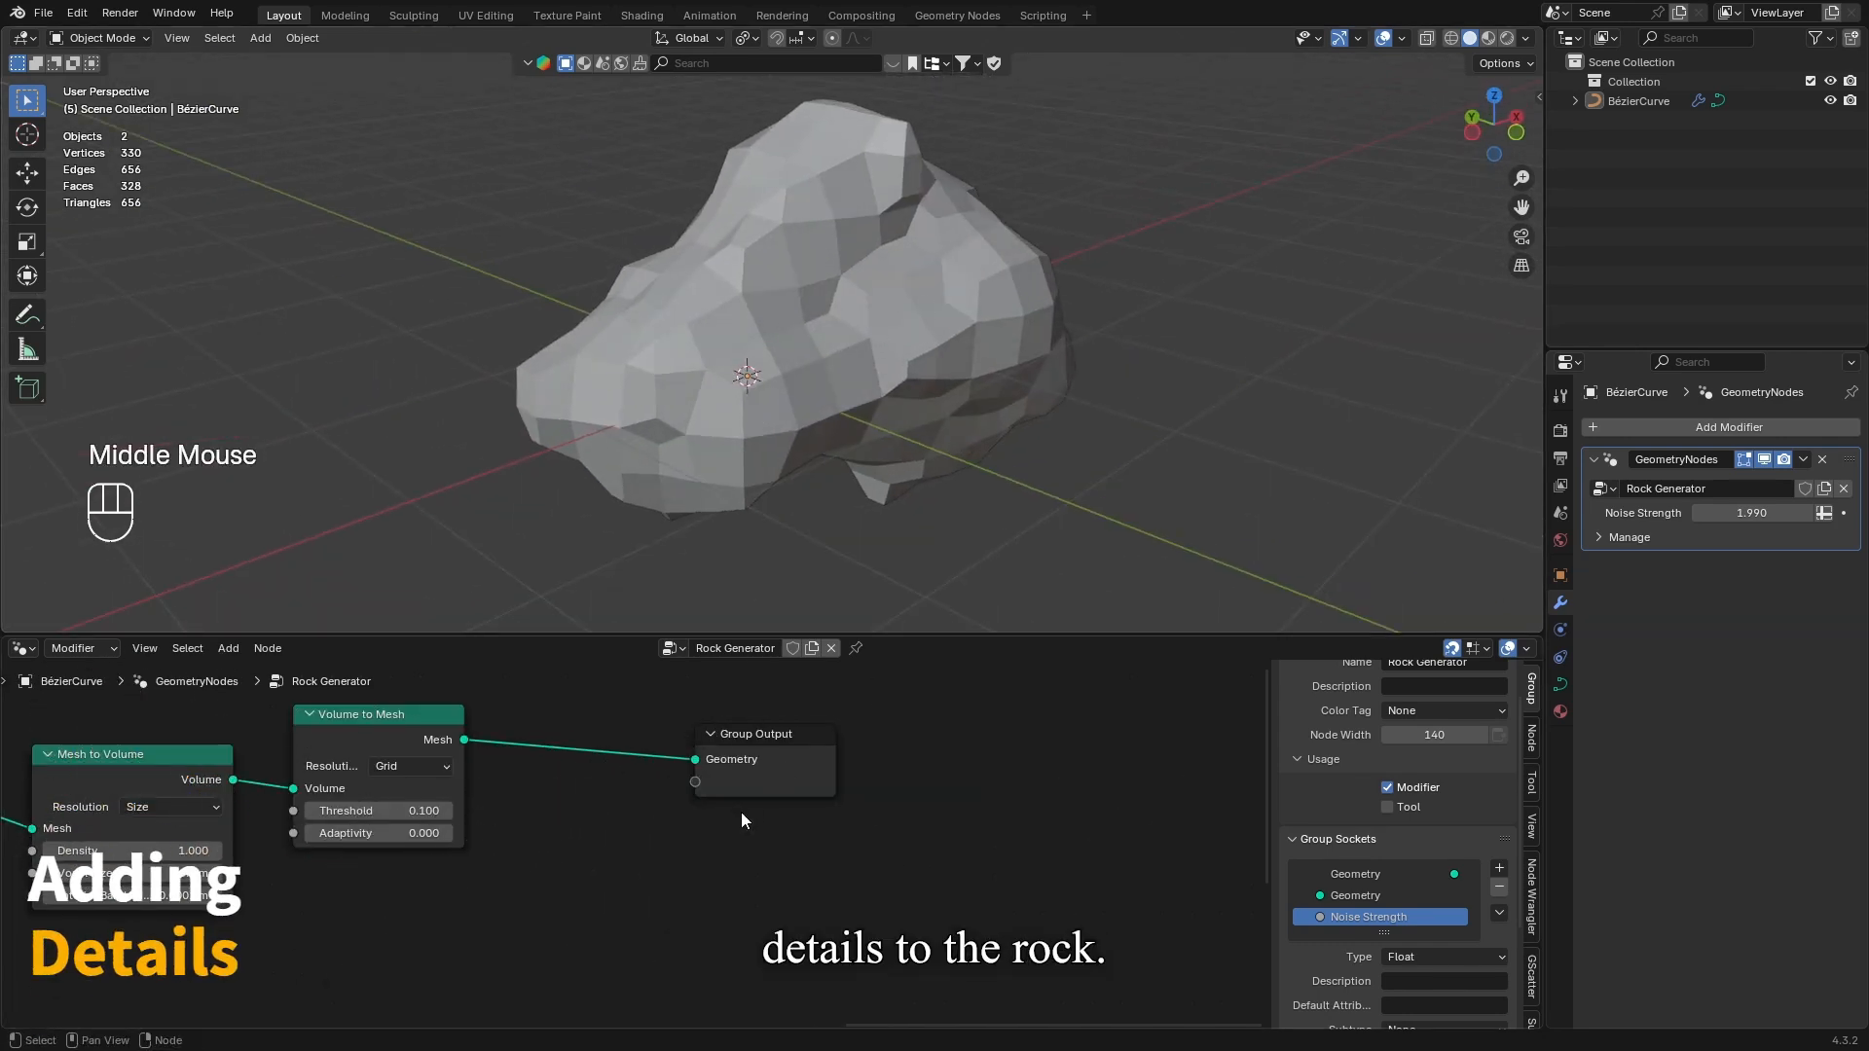
{"action": "middle_click_drag", "start_coordinate": [741, 813], "coordinate": [842, 805]}
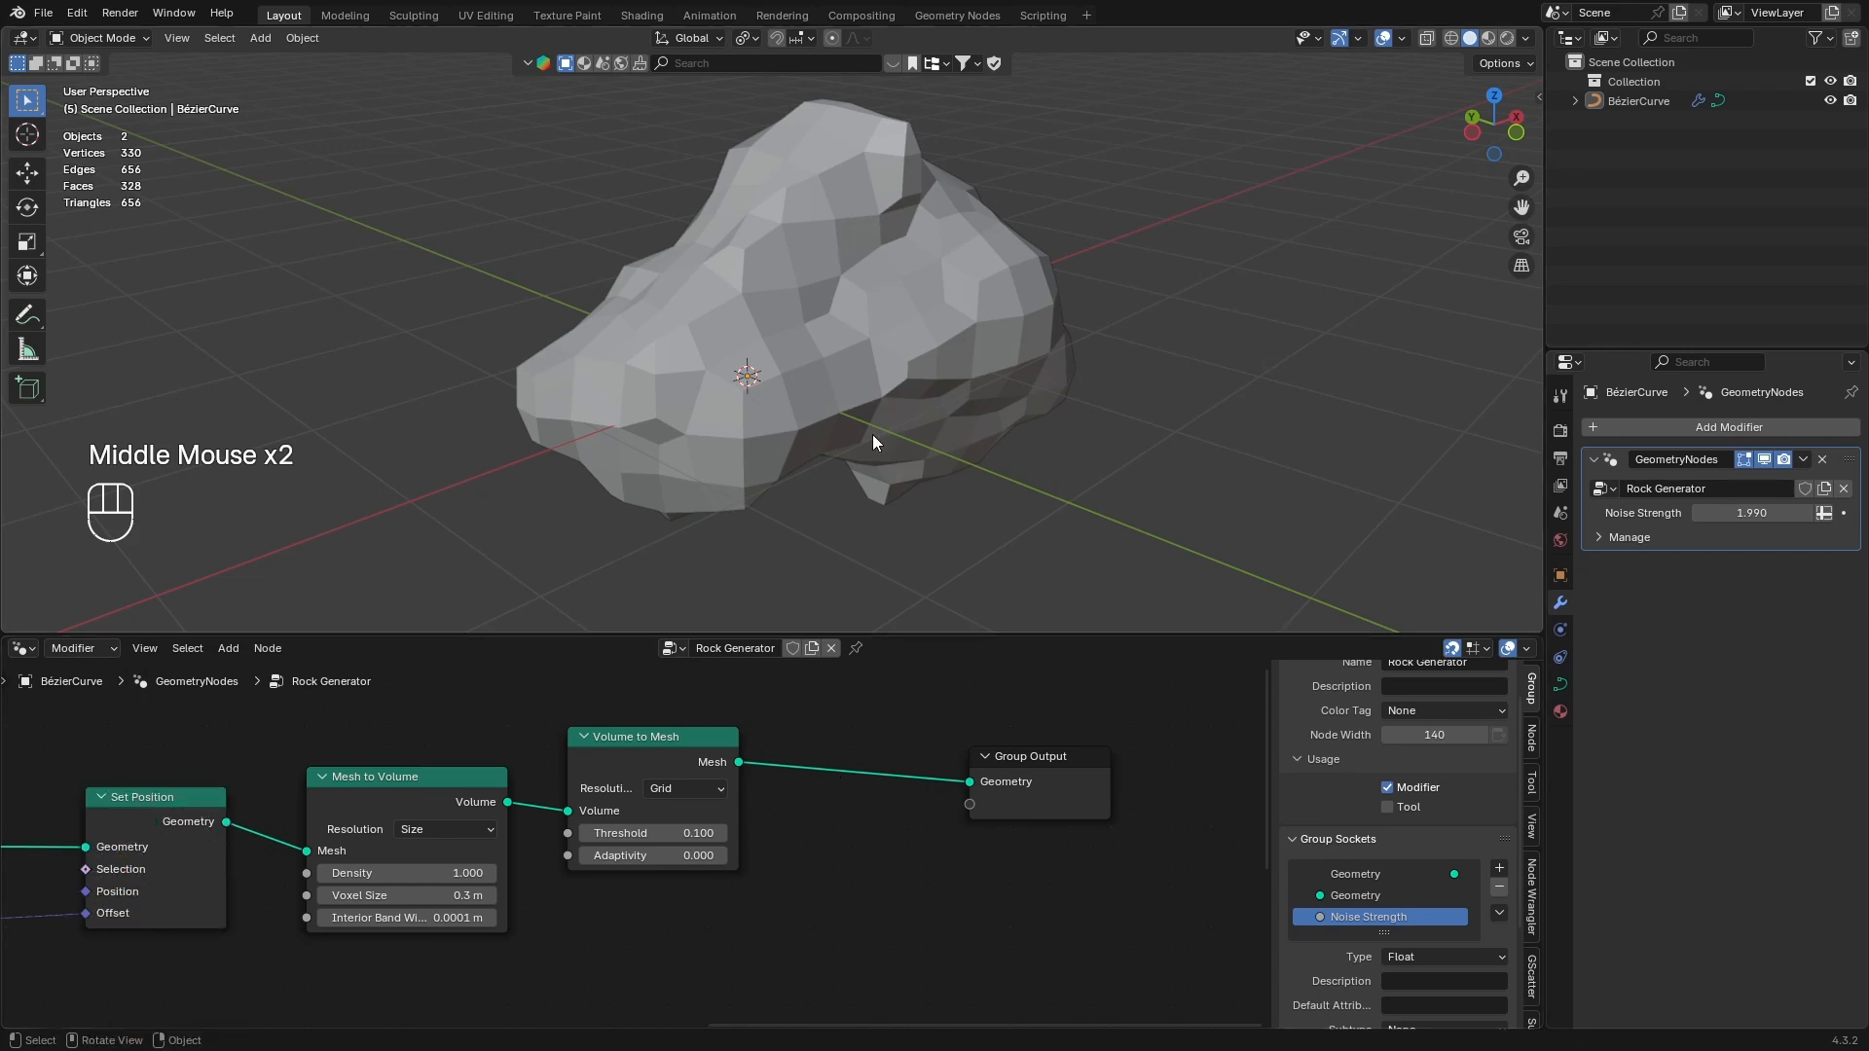
{"action": "middle_click_drag", "start_coordinate": [866, 861], "coordinate": [856, 856]}
{"action": "key", "text": "shift+a"}
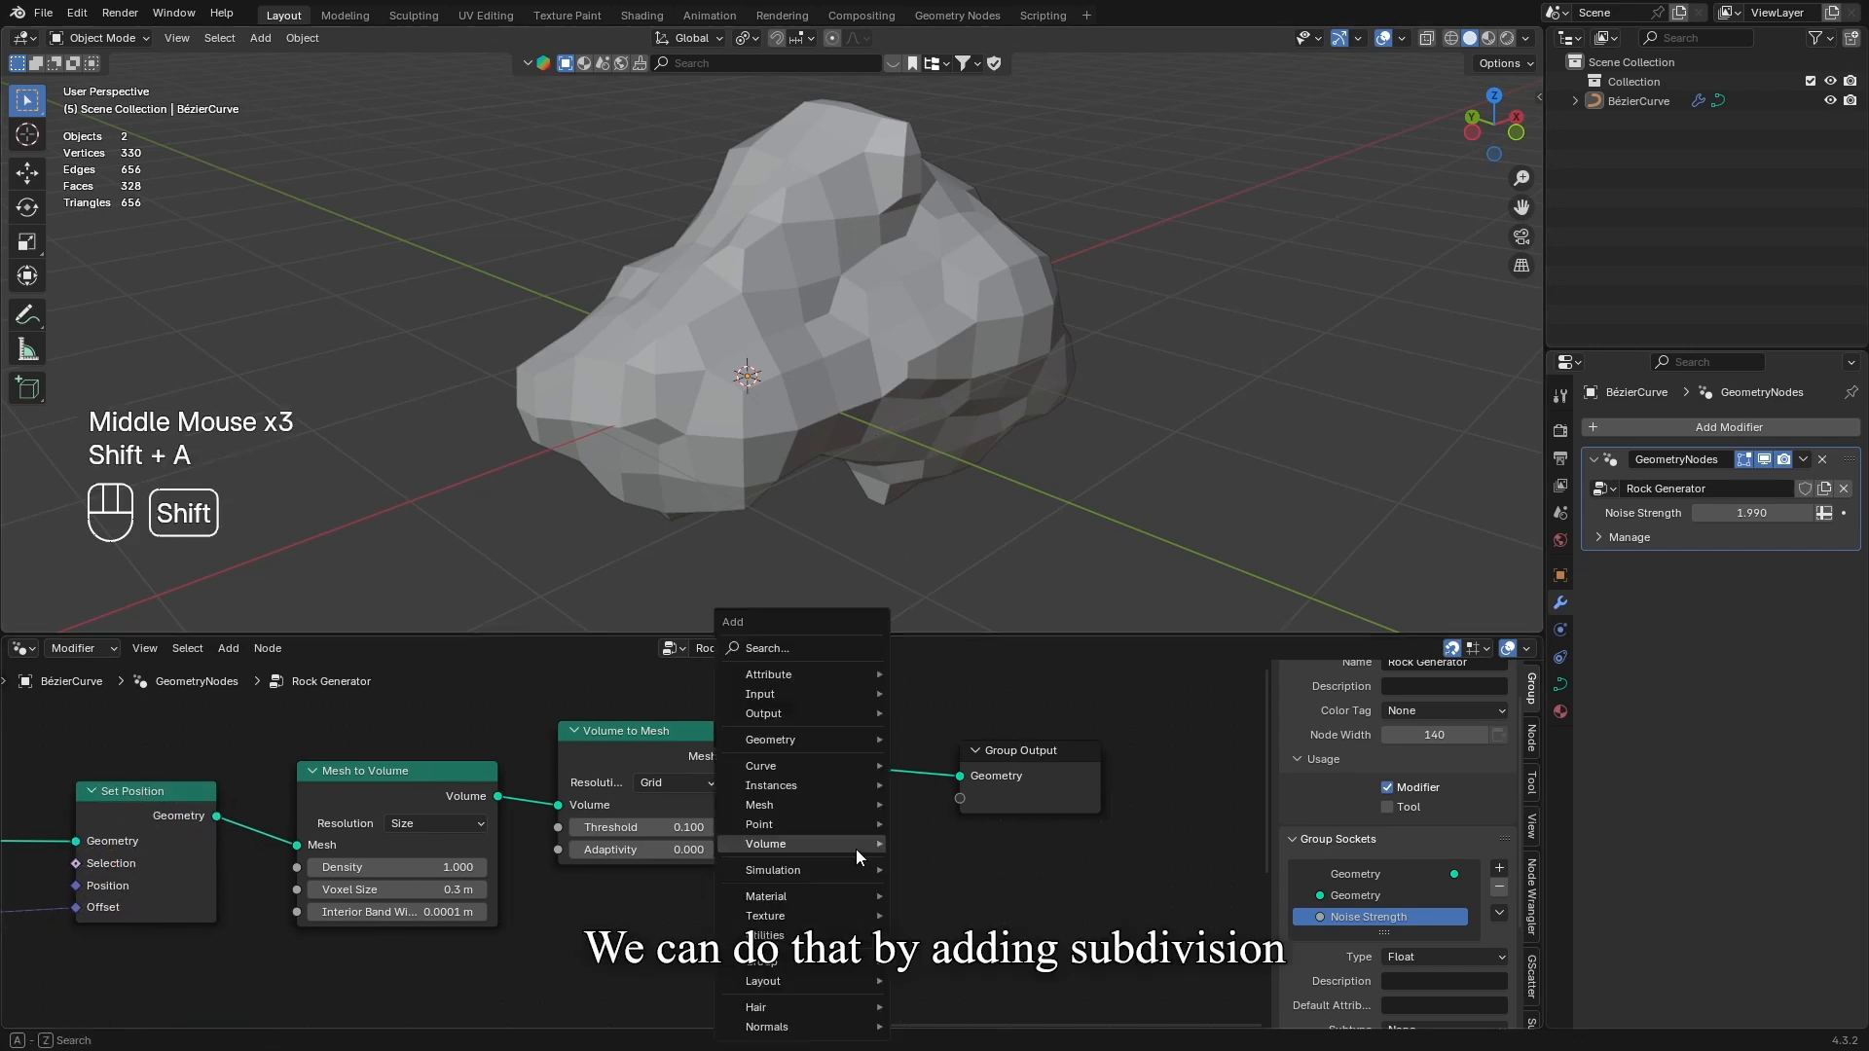
{"action": "mouse_move", "coordinate": [856, 849]}
{"action": "type", "text": "sub"}
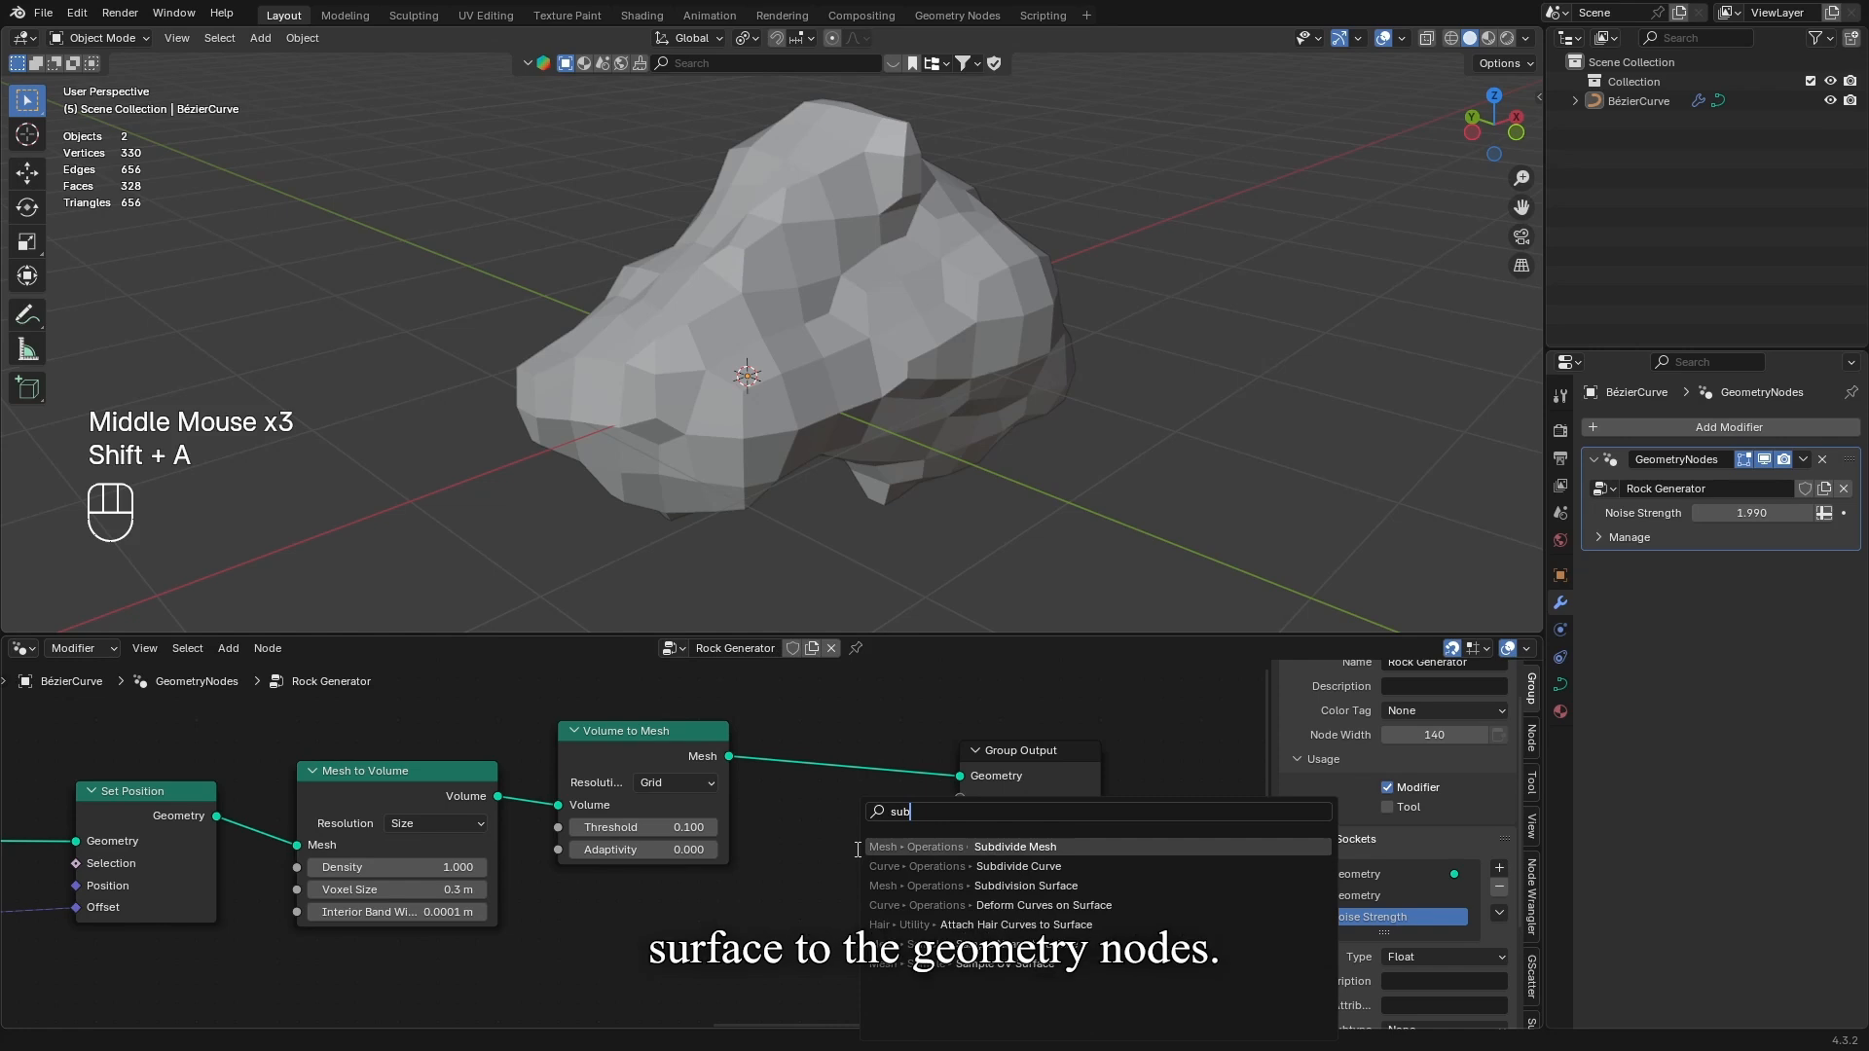
{"action": "key", "text": "Down"}
{"action": "key", "text": "Return"}
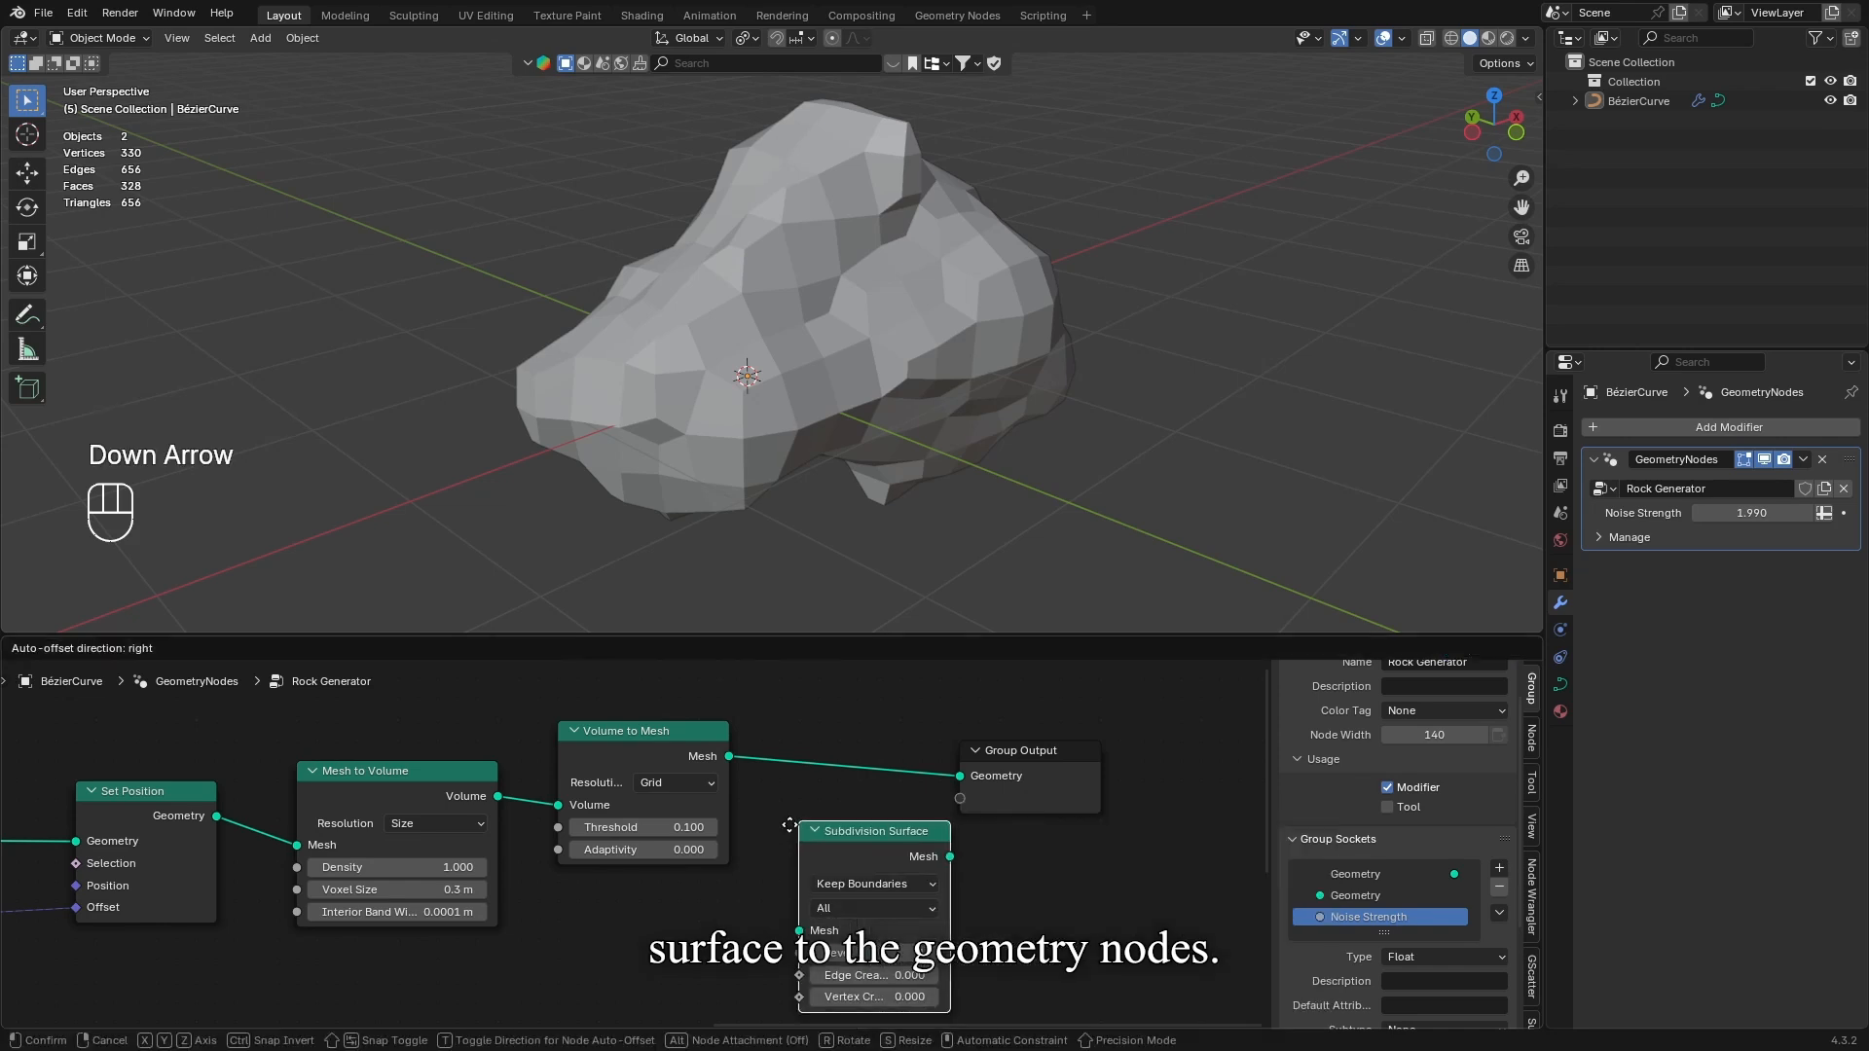
{"action": "left_click", "coordinate": [796, 732]}
Set the Subdivision Surface level to 2 and move Group Output away to free space after it
{"action": "middle_click_drag", "start_coordinate": [900, 542], "coordinate": [910, 775]}
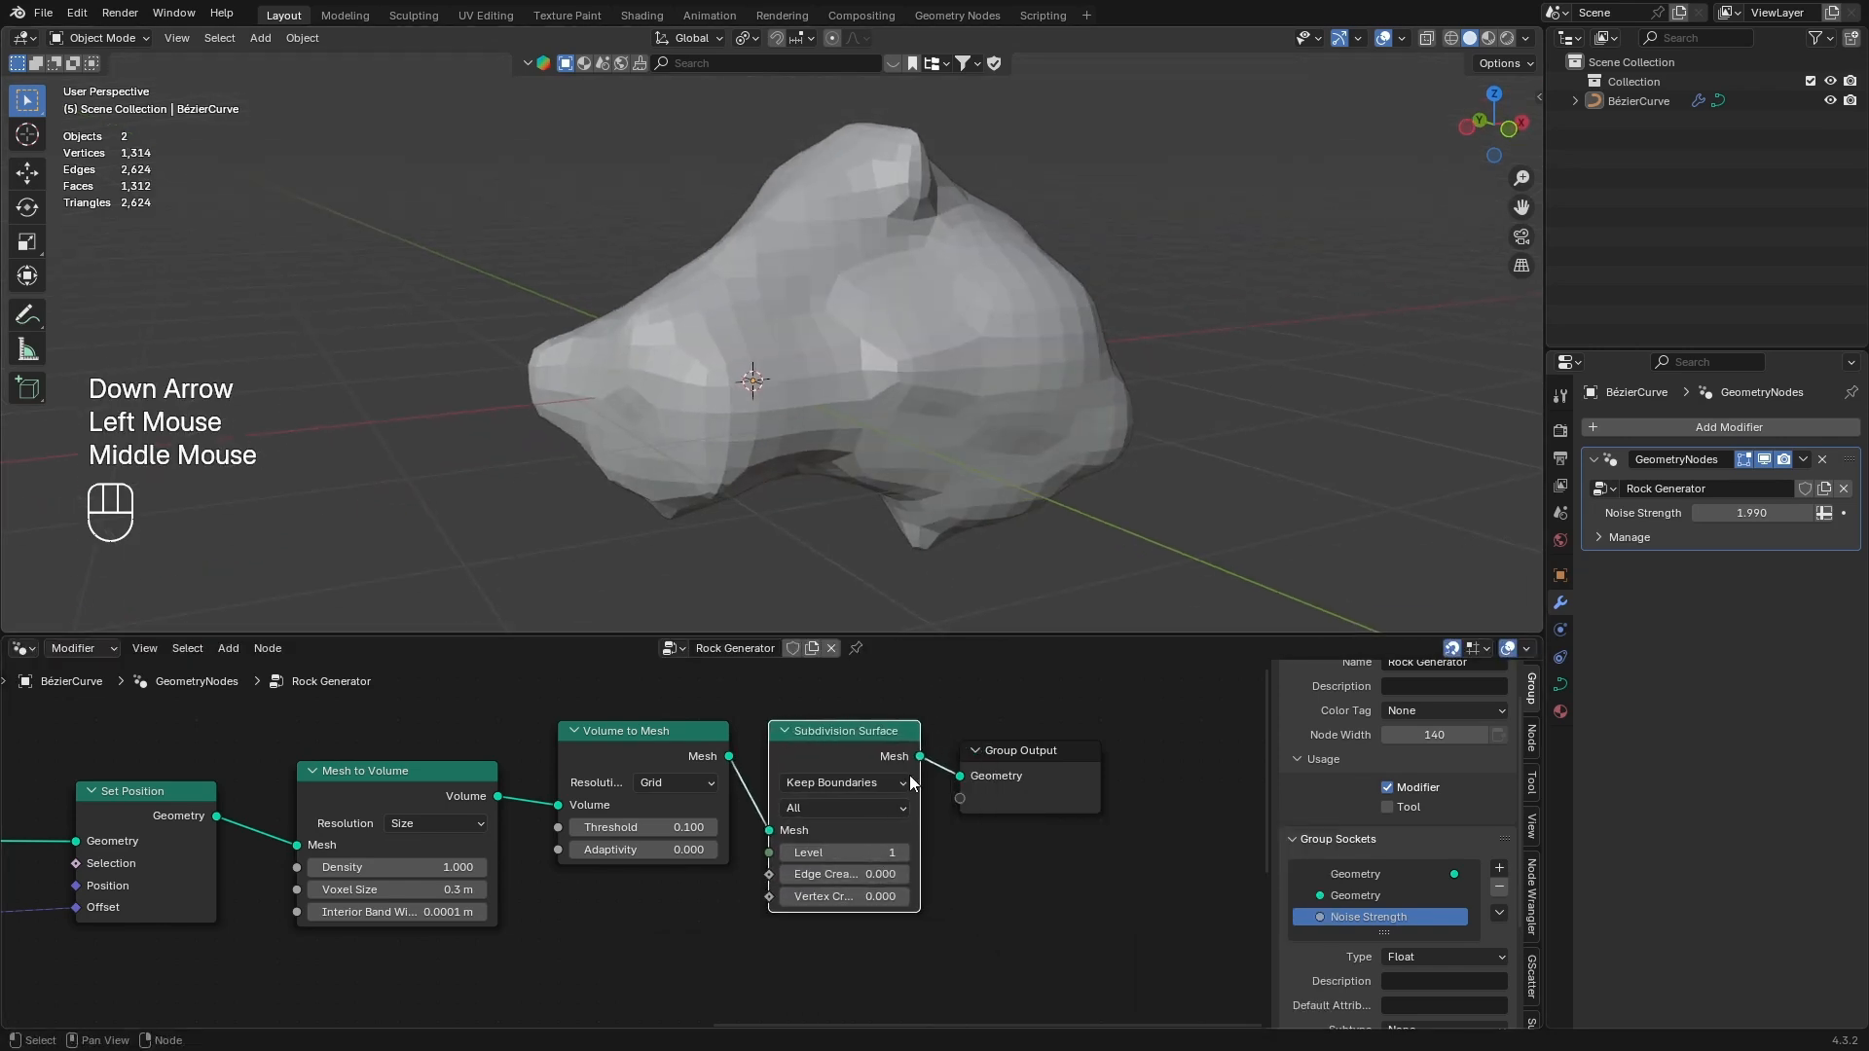
{"action": "left_click", "coordinate": [906, 856]}
{"action": "middle_click_drag", "start_coordinate": [930, 852], "coordinate": [730, 845]}
{"action": "left_click_drag", "start_coordinate": [852, 787], "coordinate": [1047, 768]}
{"action": "scroll", "coordinate": [623, 833], "scroll_direction": "down", "scroll_amount": 2}
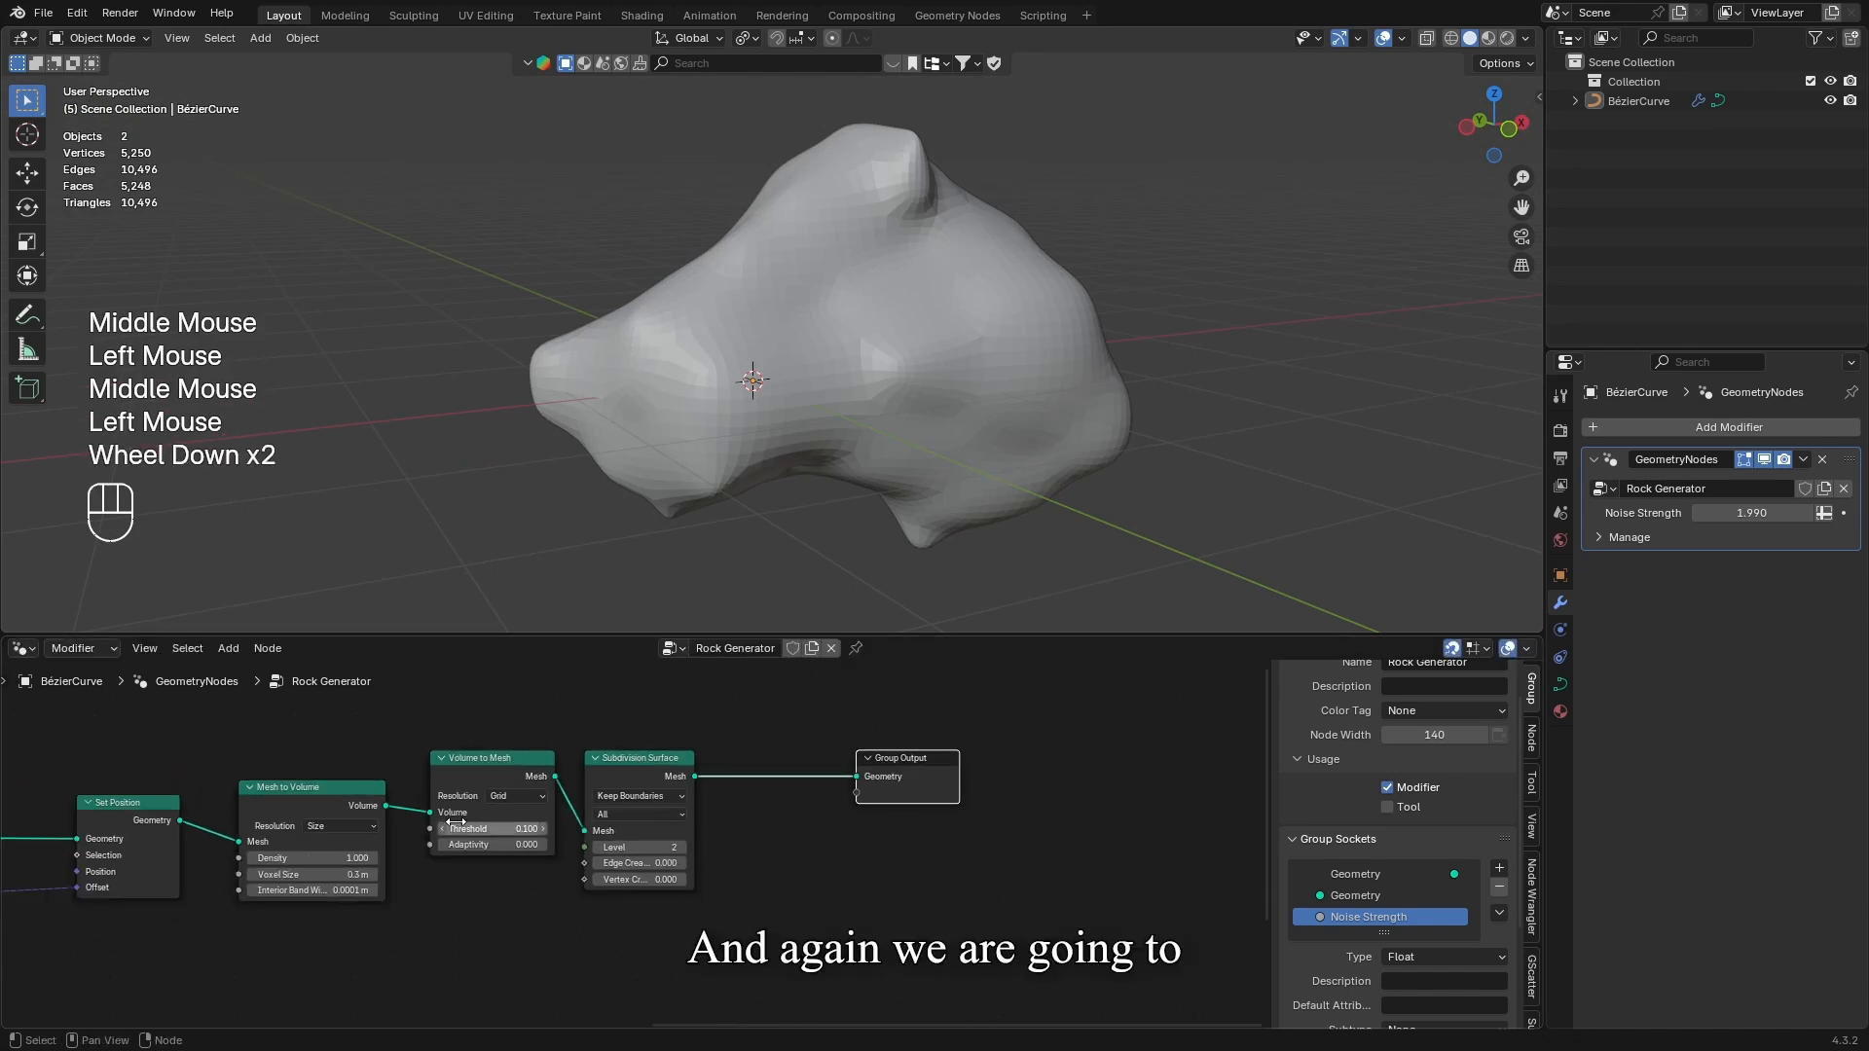
Group the Noise Texture, Subtract, Noise Strength Group Input, Multiply, Normal, Scale and Set Position nodes into one node group
{"action": "middle_click_drag", "start_coordinate": [443, 823], "coordinate": [827, 815]}
{"action": "middle_click_drag", "start_coordinate": [558, 852], "coordinate": [897, 832]}
{"action": "middle_click_drag", "start_coordinate": [734, 892], "coordinate": [867, 830]}
{"action": "scroll", "coordinate": [623, 813], "scroll_direction": "down", "scroll_amount": 1}
{"action": "middle_click_drag", "start_coordinate": [590, 806], "coordinate": [735, 814]}
{"action": "left_click", "coordinate": [656, 809]}
{"action": "left_click", "coordinate": [774, 820], "text": "shift"}
{"action": "left_click", "coordinate": [778, 915], "text": "shift"}
{"action": "left_click", "coordinate": [913, 823], "text": "shift"}
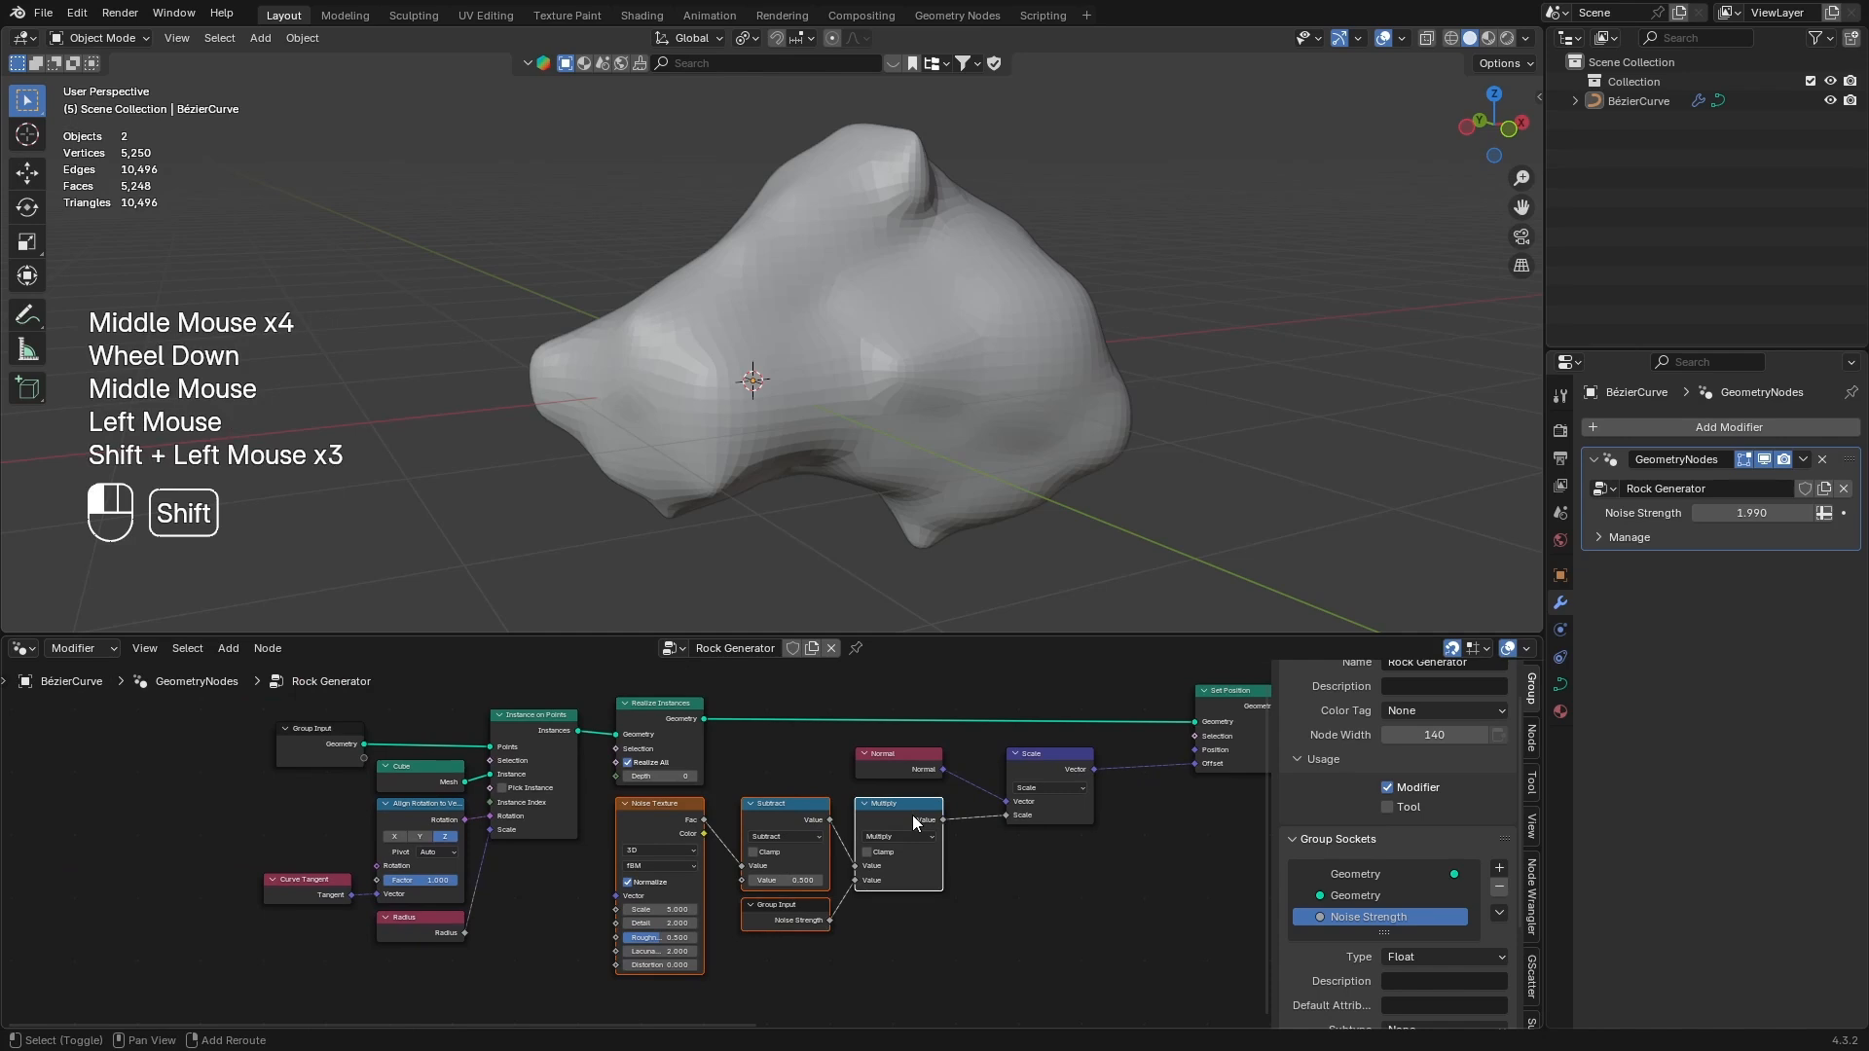
{"action": "left_click", "coordinate": [896, 760], "text": "shift"}
{"action": "left_click", "coordinate": [1079, 789], "text": "shift"}
{"action": "middle_click_drag", "start_coordinate": [1079, 789], "coordinate": [898, 761]}
{"action": "scroll", "coordinate": [958, 796], "scroll_direction": "down", "scroll_amount": 1}
{"action": "left_click", "coordinate": [890, 779], "text": "shift"}
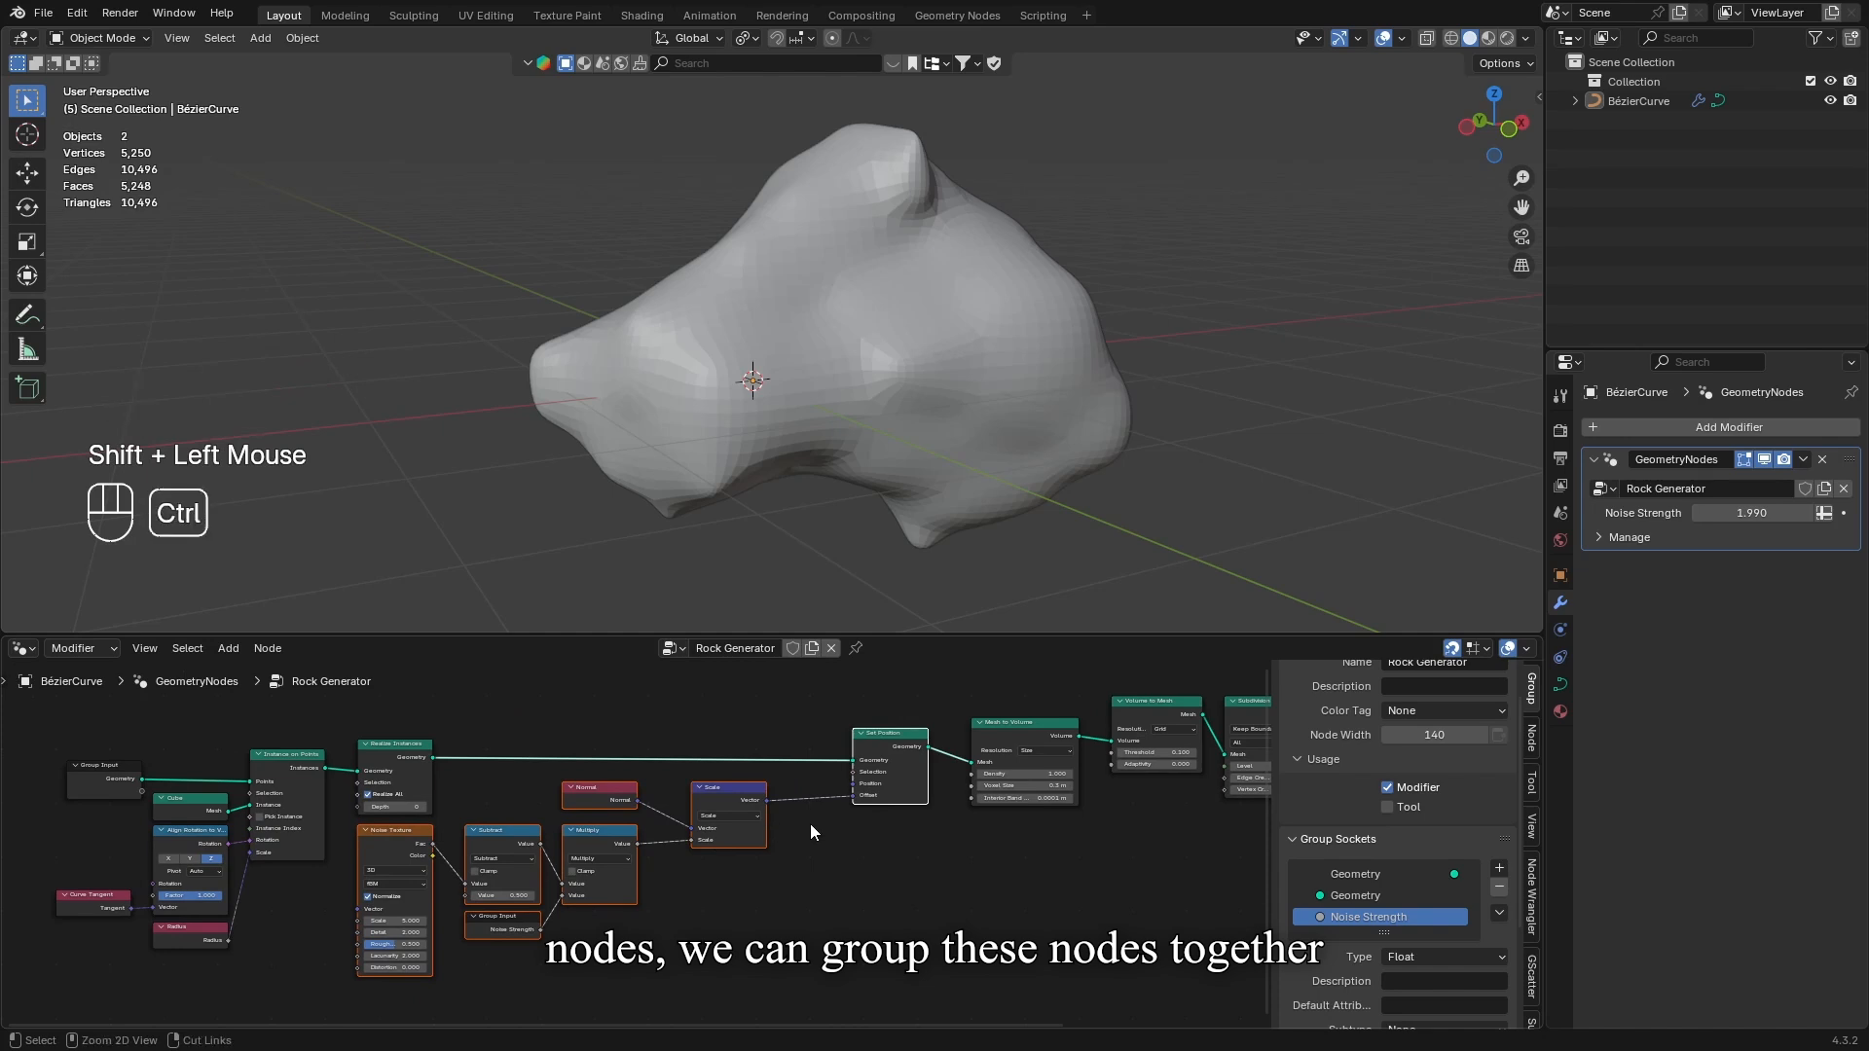
{"action": "key", "text": "ctrl+g"}
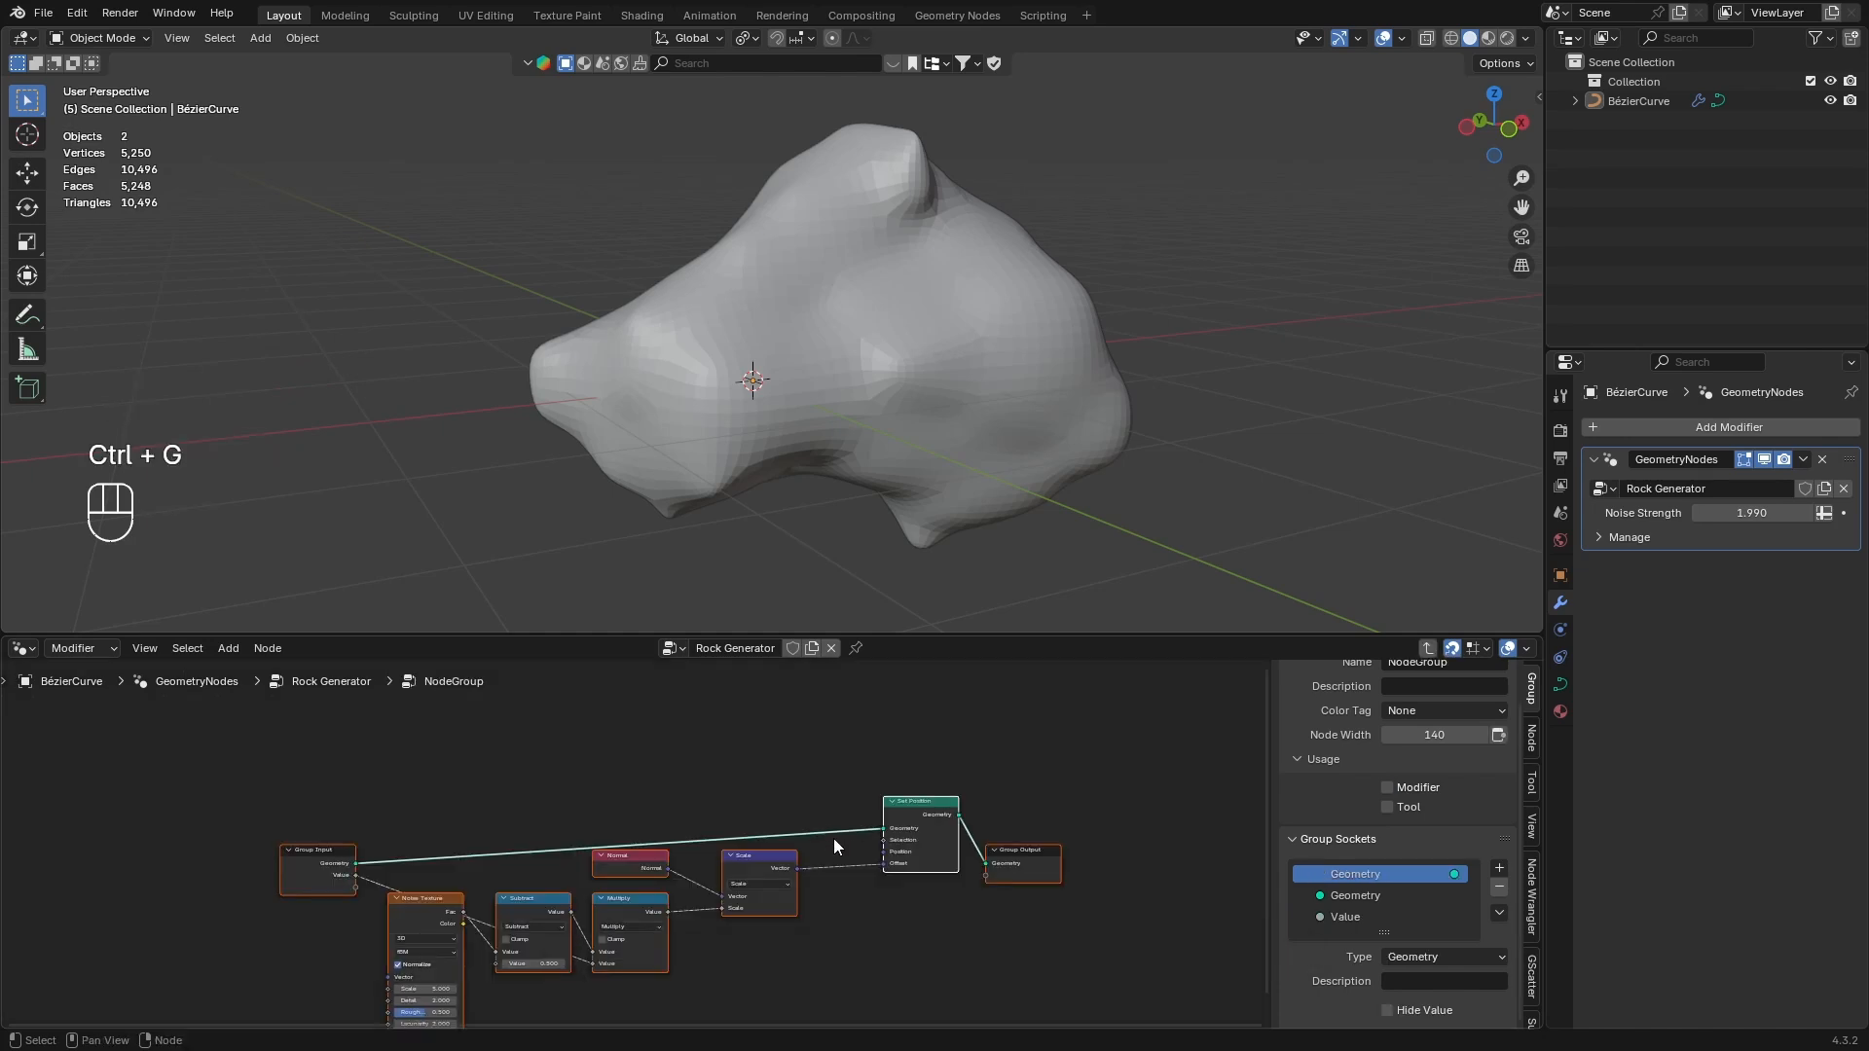
Exit the node group and rename it Noise Displacement
{"action": "key", "text": "Tab"}
{"action": "scroll", "coordinate": [818, 833], "scroll_direction": "down", "scroll_amount": 1}
{"action": "scroll", "coordinate": [739, 820], "scroll_direction": "up", "scroll_amount": 2}
{"action": "left_click", "coordinate": [652, 794]}
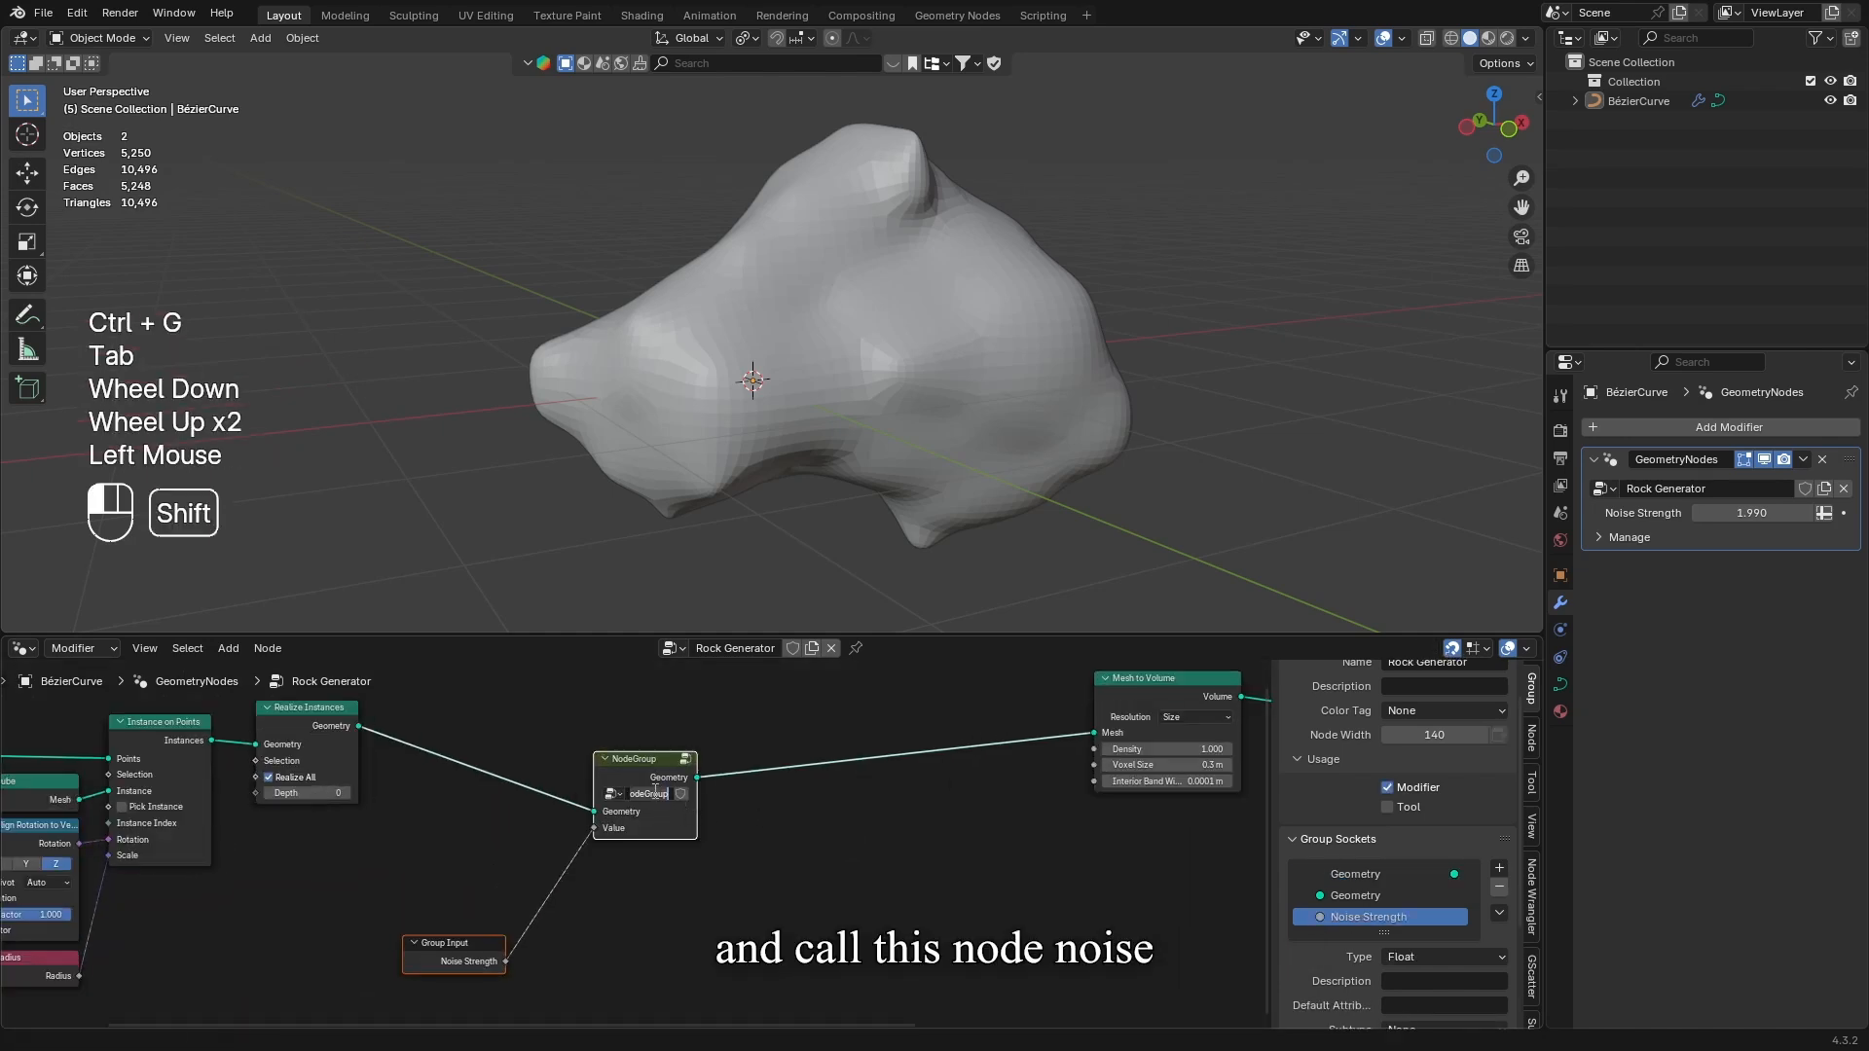
{"action": "type", "text": "Noise"}
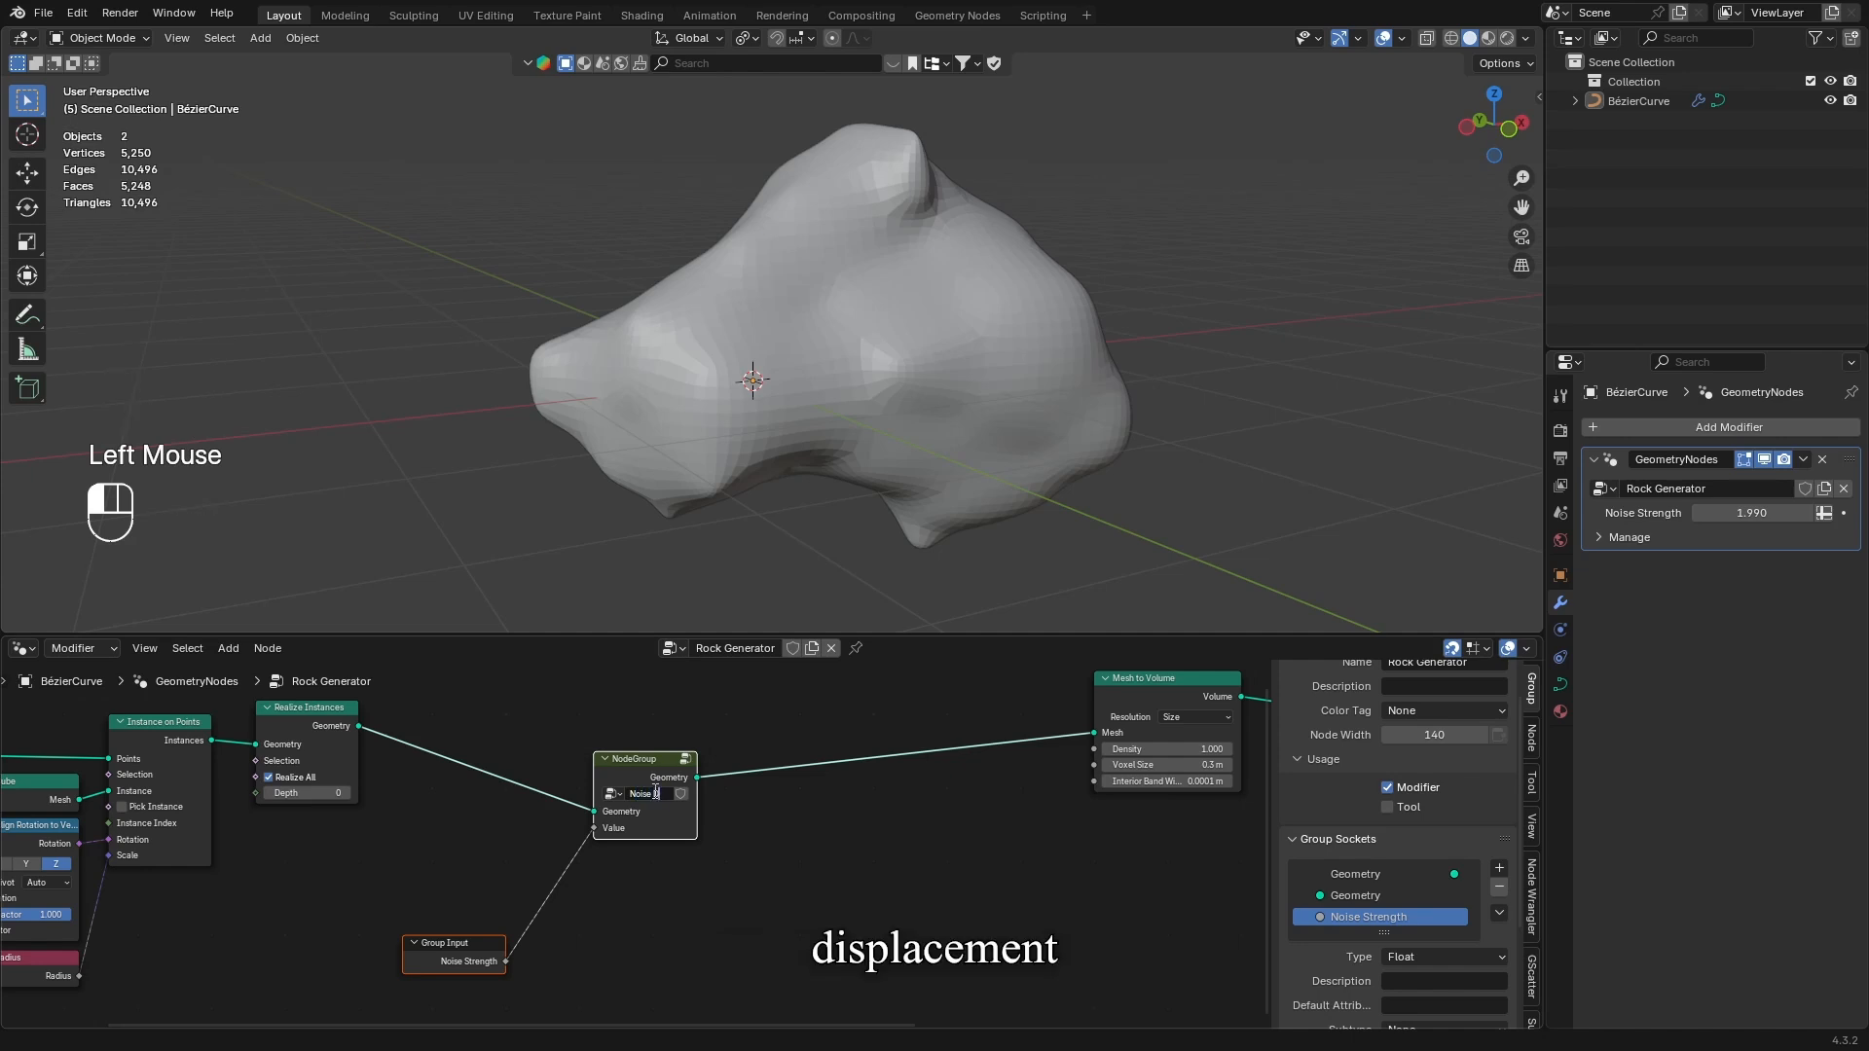
{"action": "type", "text": " Displa"}
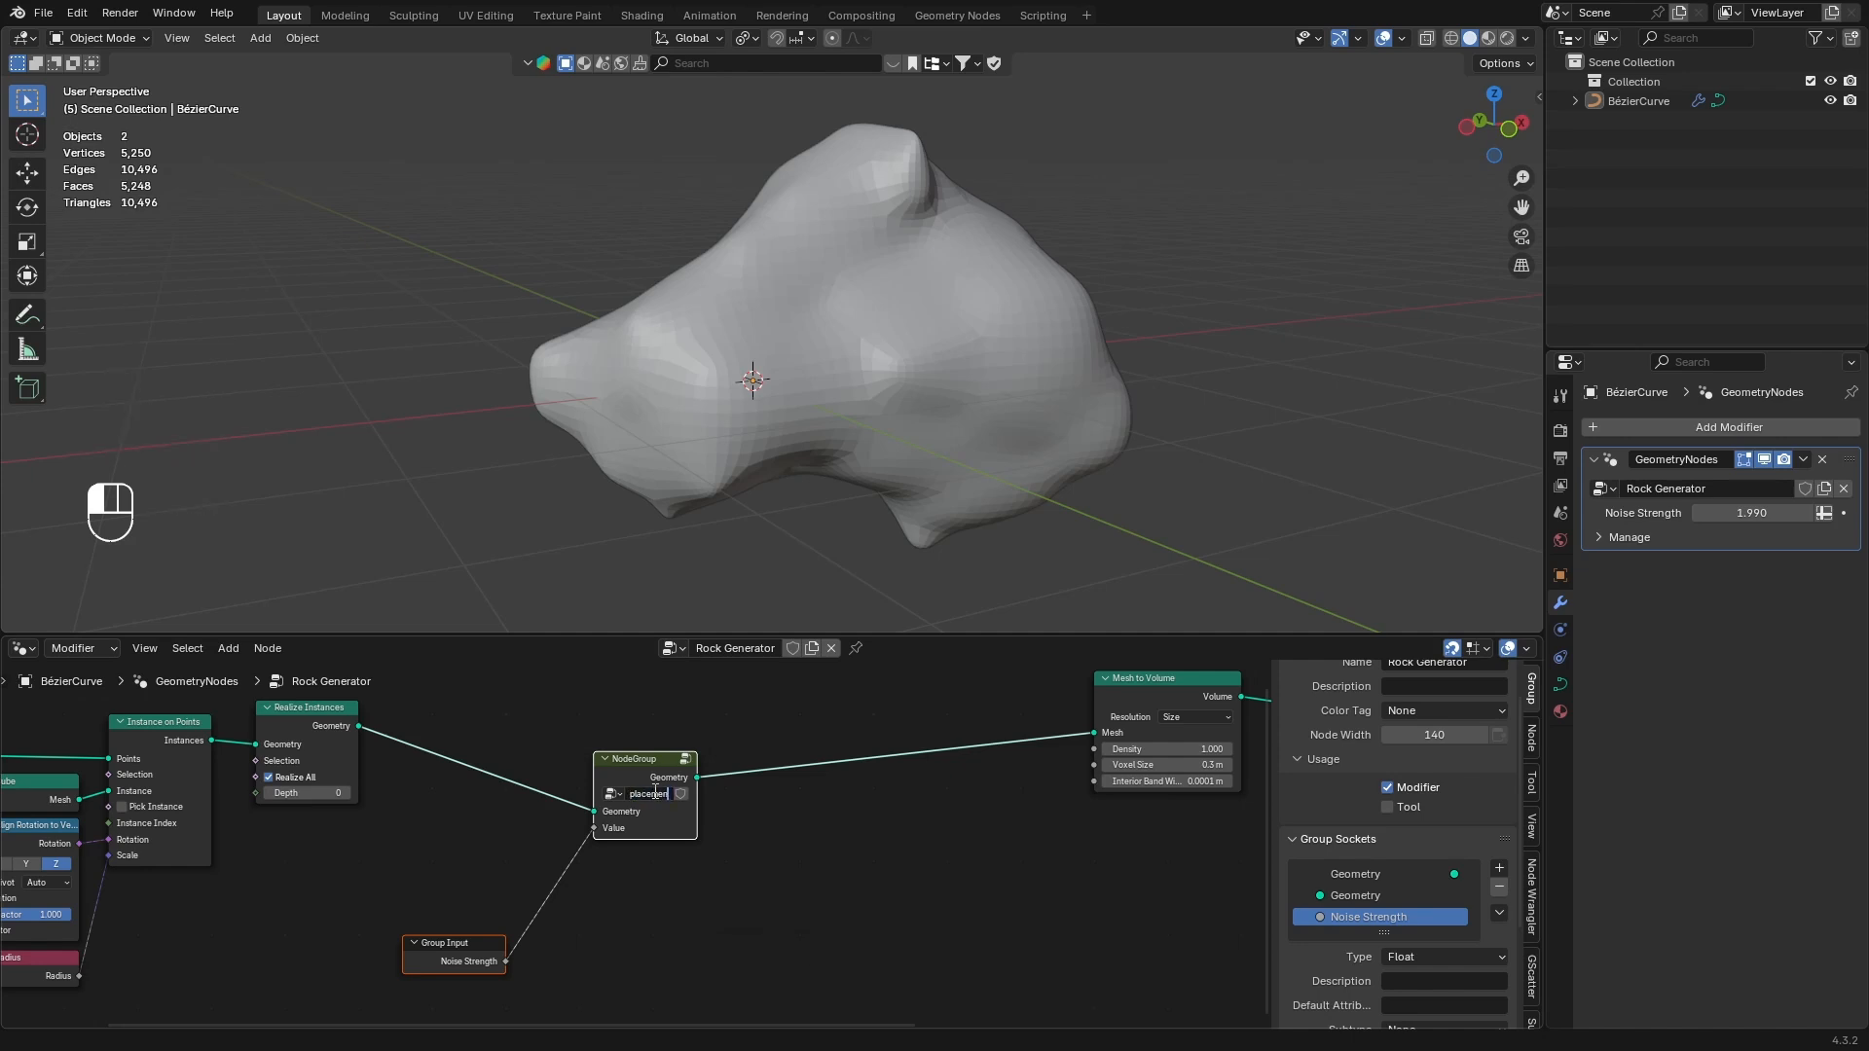
{"action": "key", "text": "Return"}
Duplicate the Noise Displacement group with its Group Input after Subdivision Surface, moving Group Output away to make room
{"action": "scroll", "coordinate": [705, 775], "scroll_direction": "down", "scroll_amount": 2}
{"action": "middle_click_drag", "start_coordinate": [705, 776], "coordinate": [679, 838]}
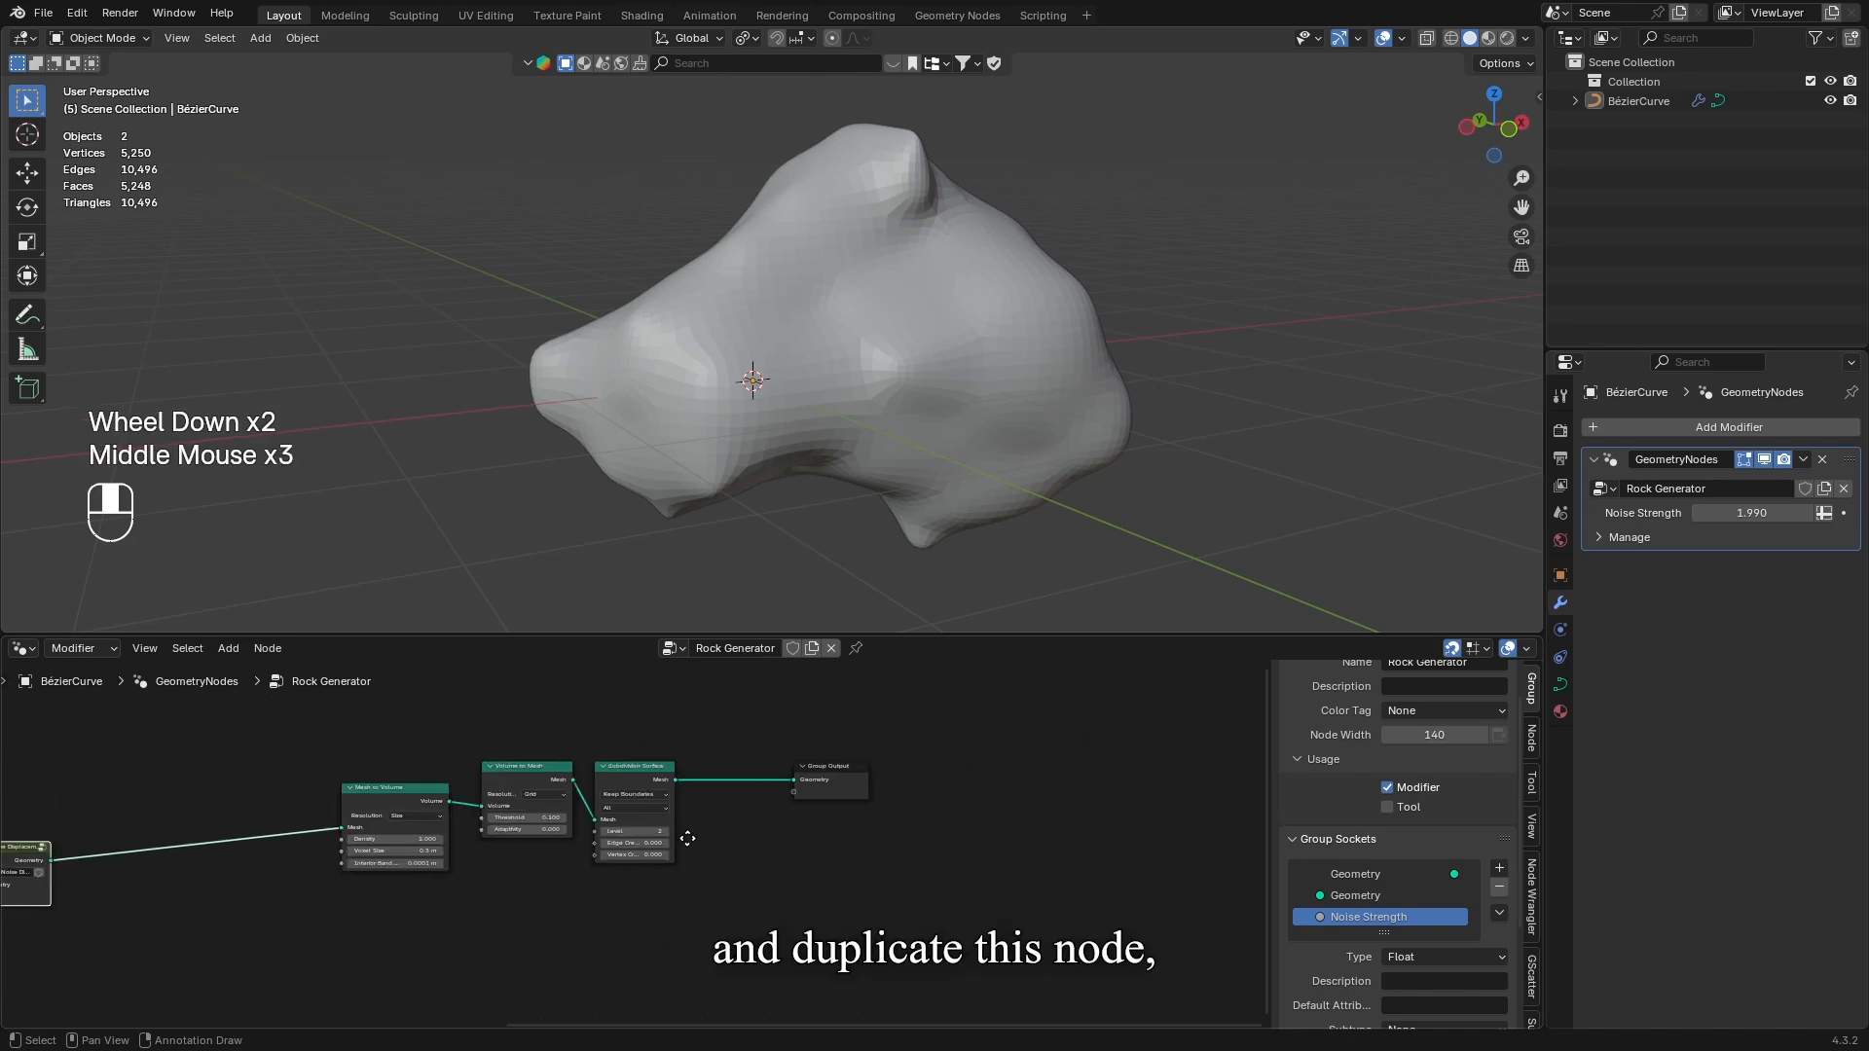
{"action": "key", "text": "shift+d"}
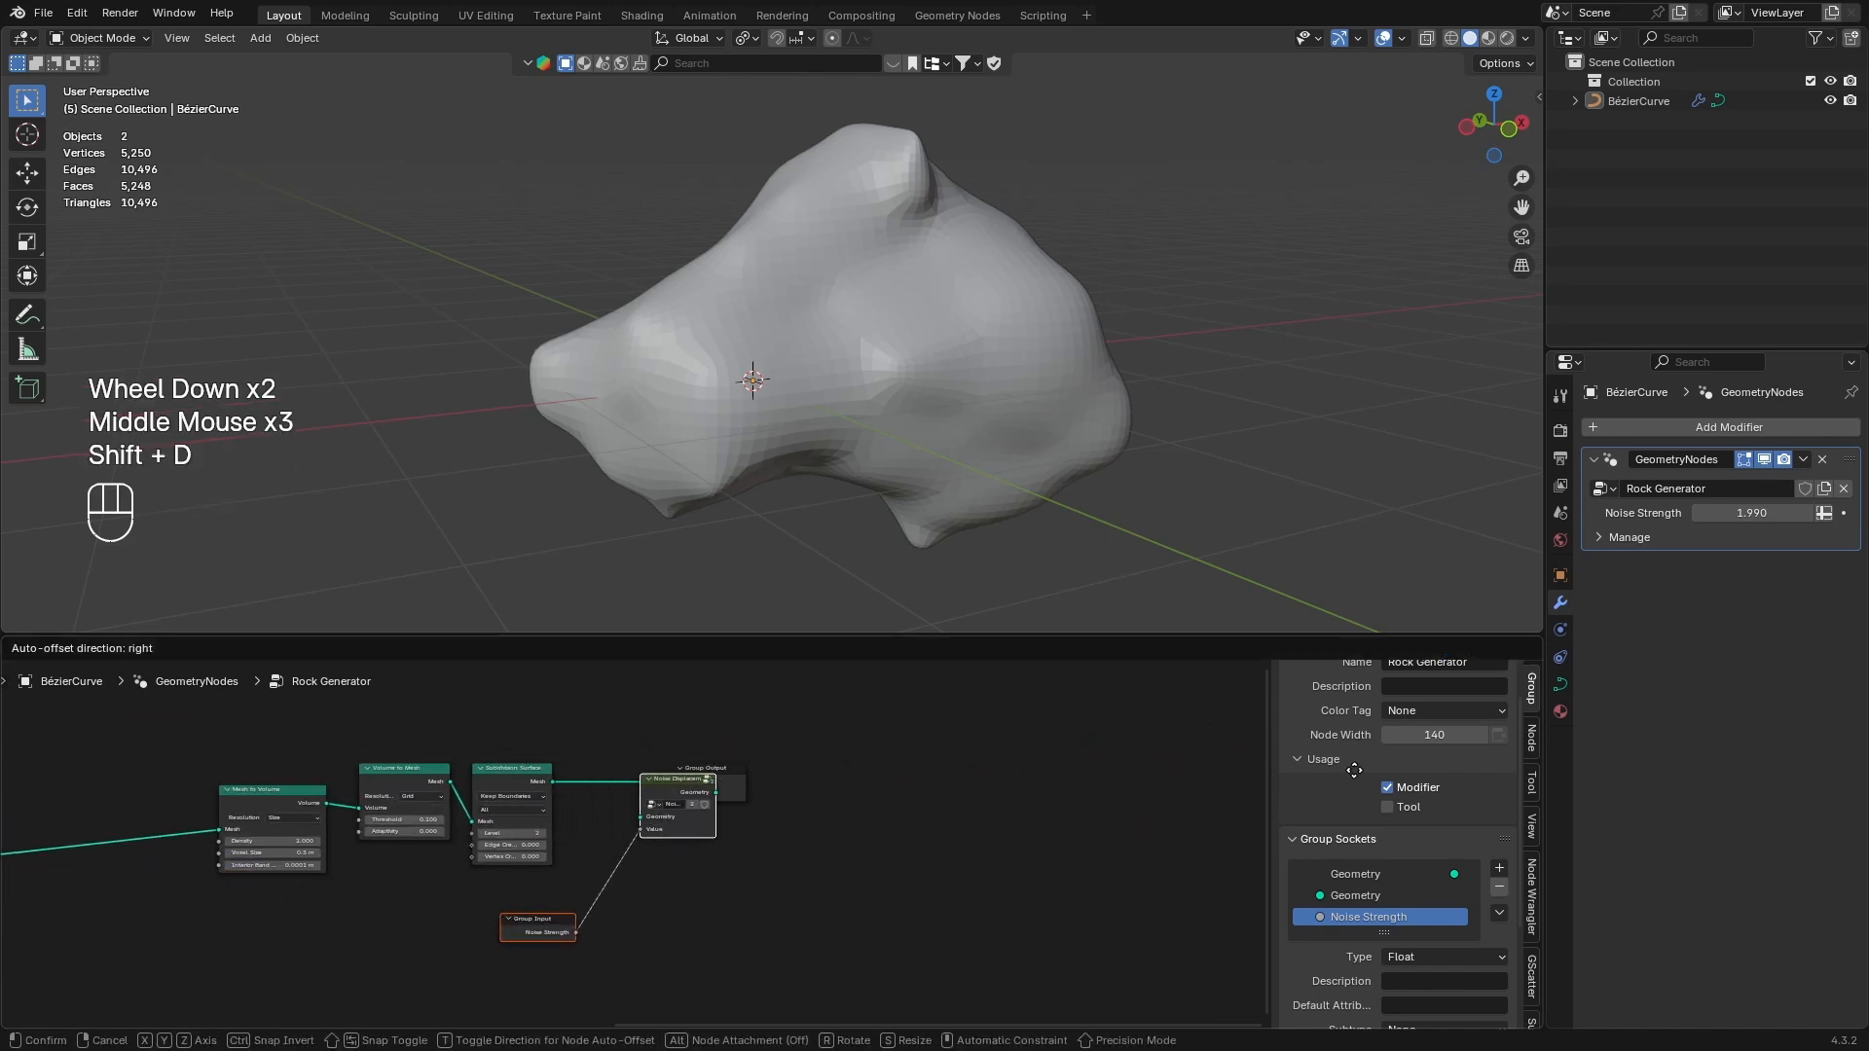
{"action": "left_click", "coordinate": [1151, 762]}
{"action": "scroll", "coordinate": [507, 807], "scroll_direction": "up", "scroll_amount": 1}
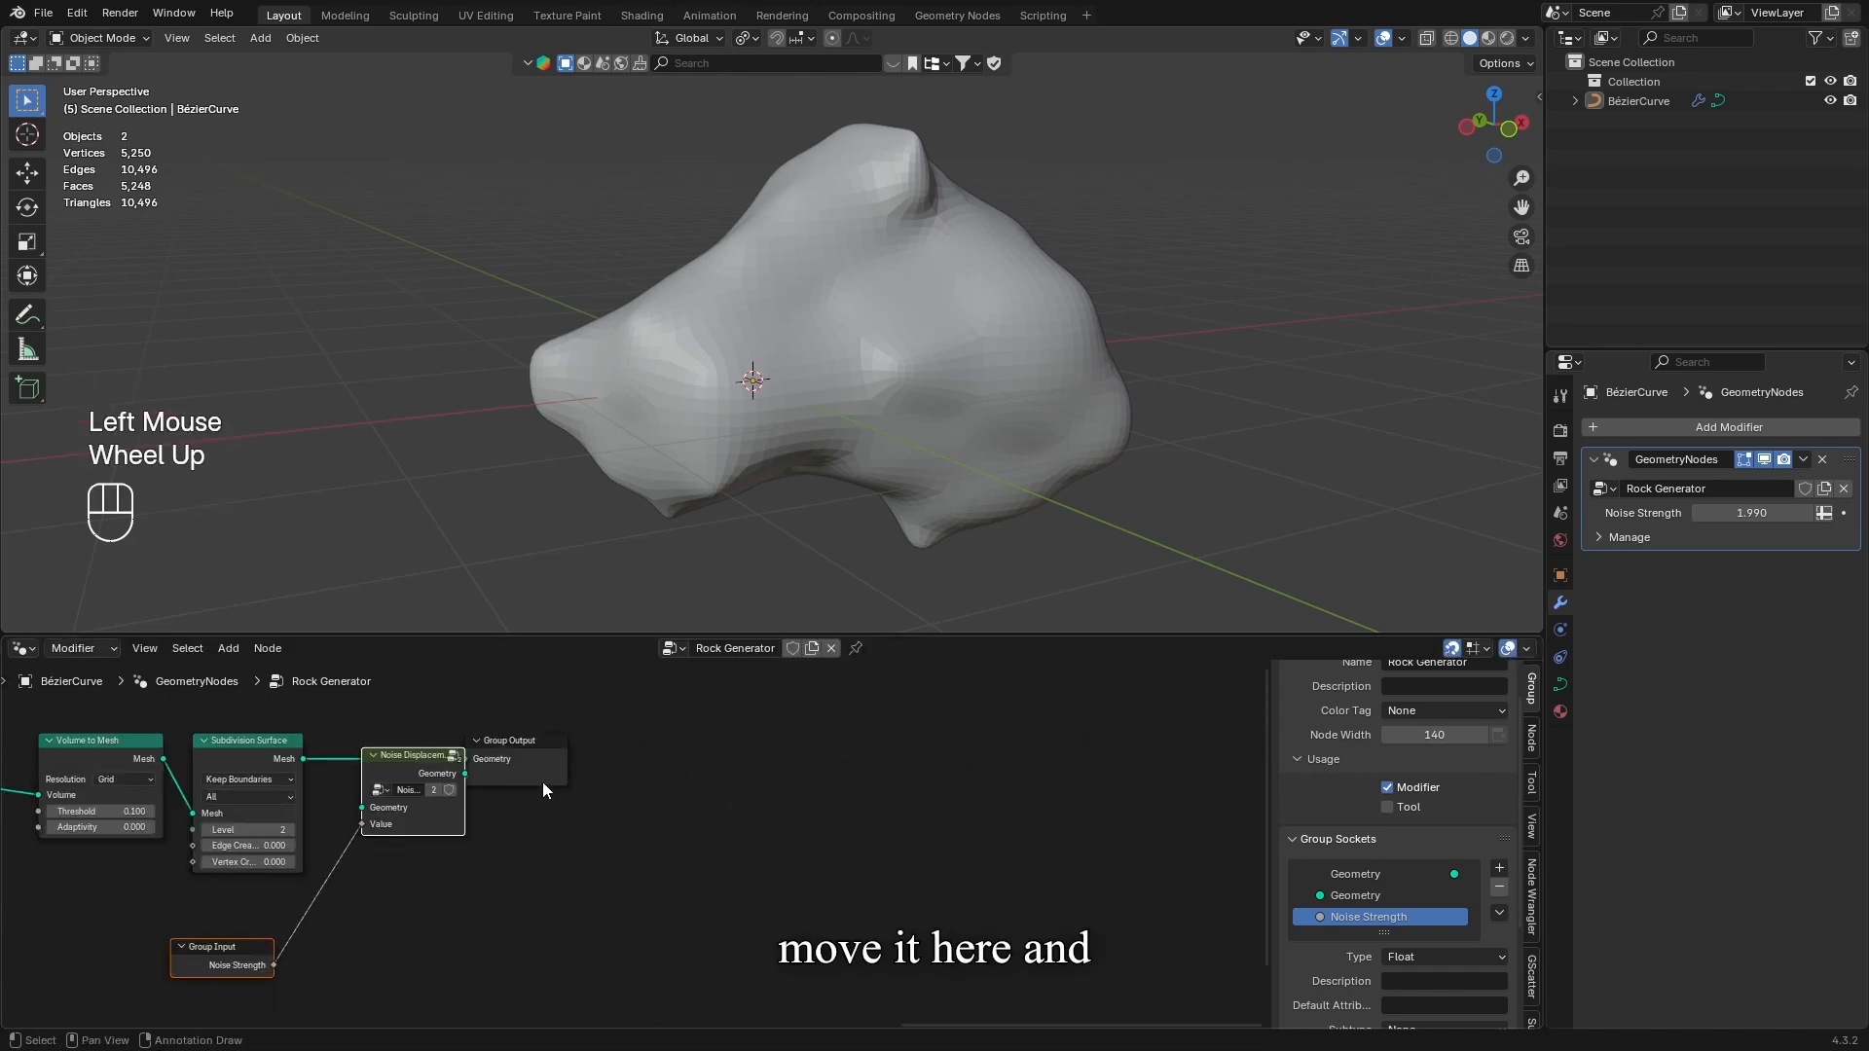
{"action": "left_click_drag", "start_coordinate": [542, 781], "coordinate": [749, 778]}
{"action": "left_click", "coordinate": [407, 775]}
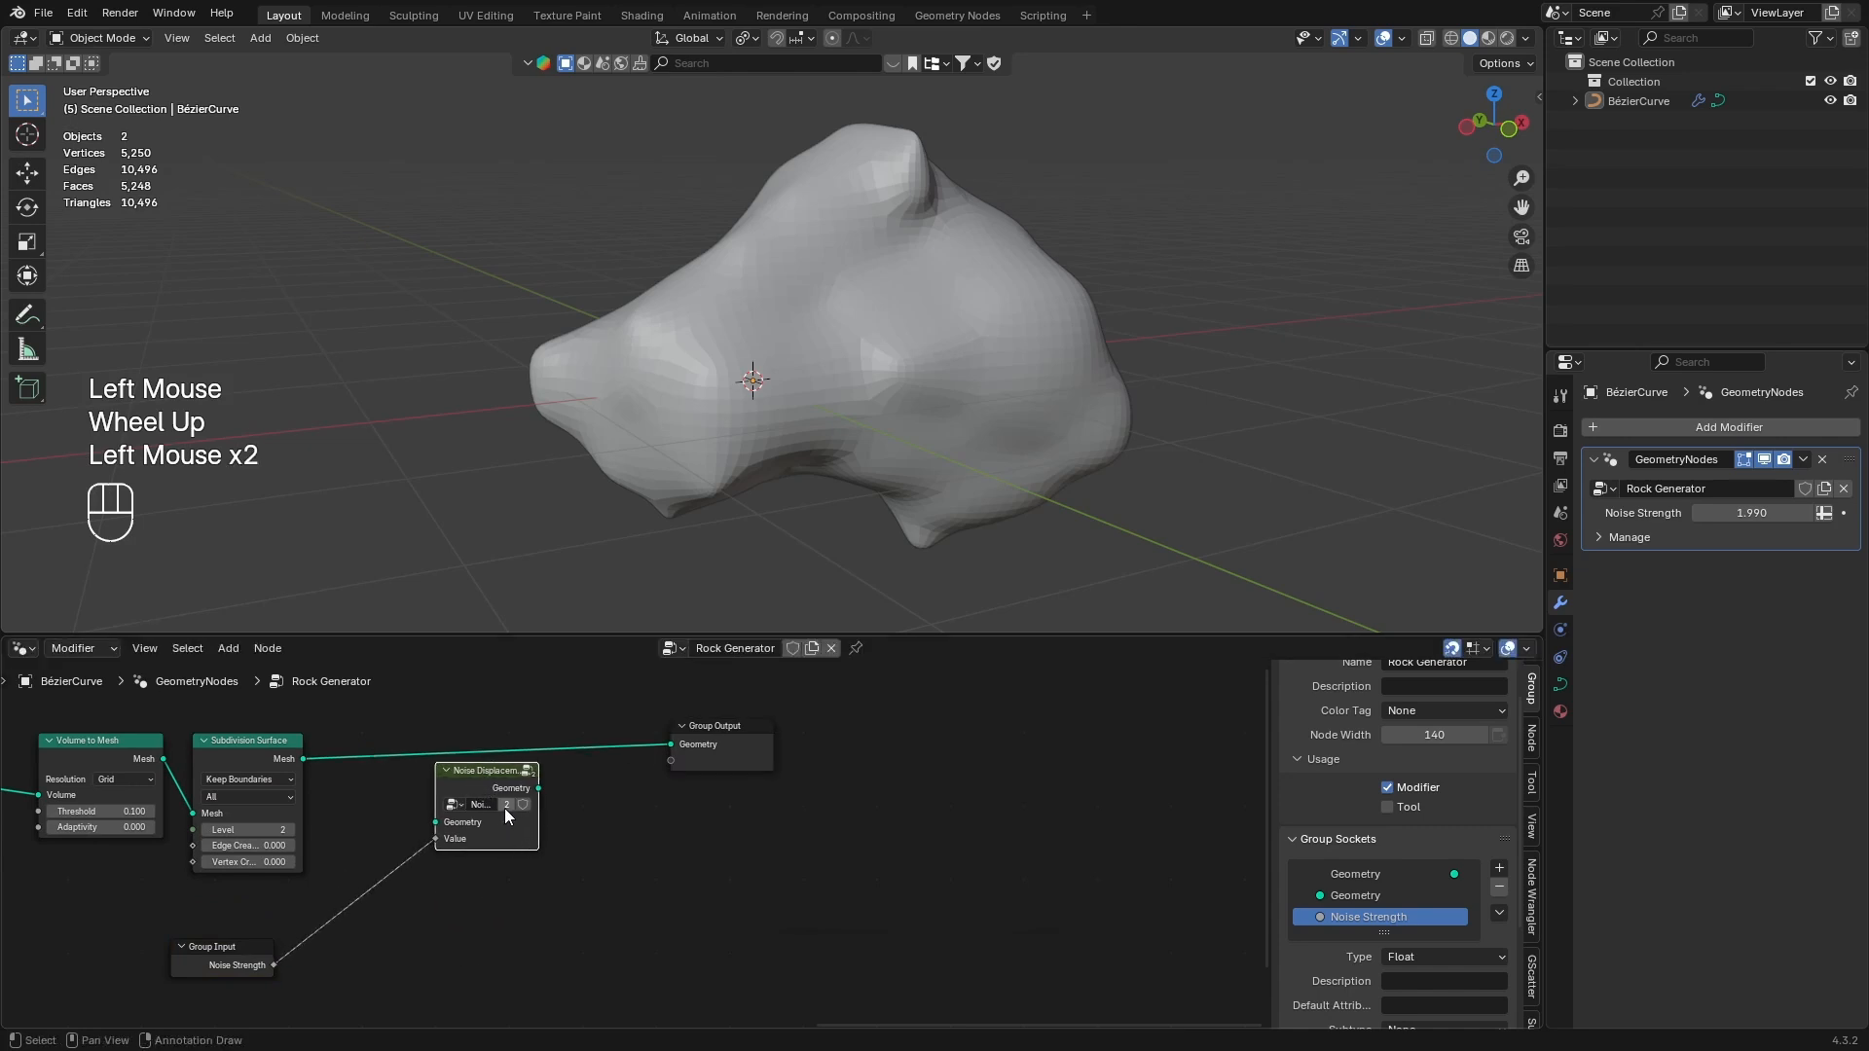
Make the duplicated Noise Displacement group an independent copy and rename it Gabor Displacement
{"action": "scroll", "coordinate": [504, 808], "scroll_direction": "up", "scroll_amount": 4}
{"action": "middle_click_drag", "start_coordinate": [512, 811], "coordinate": [687, 823]}
{"action": "left_click", "coordinate": [434, 774]}
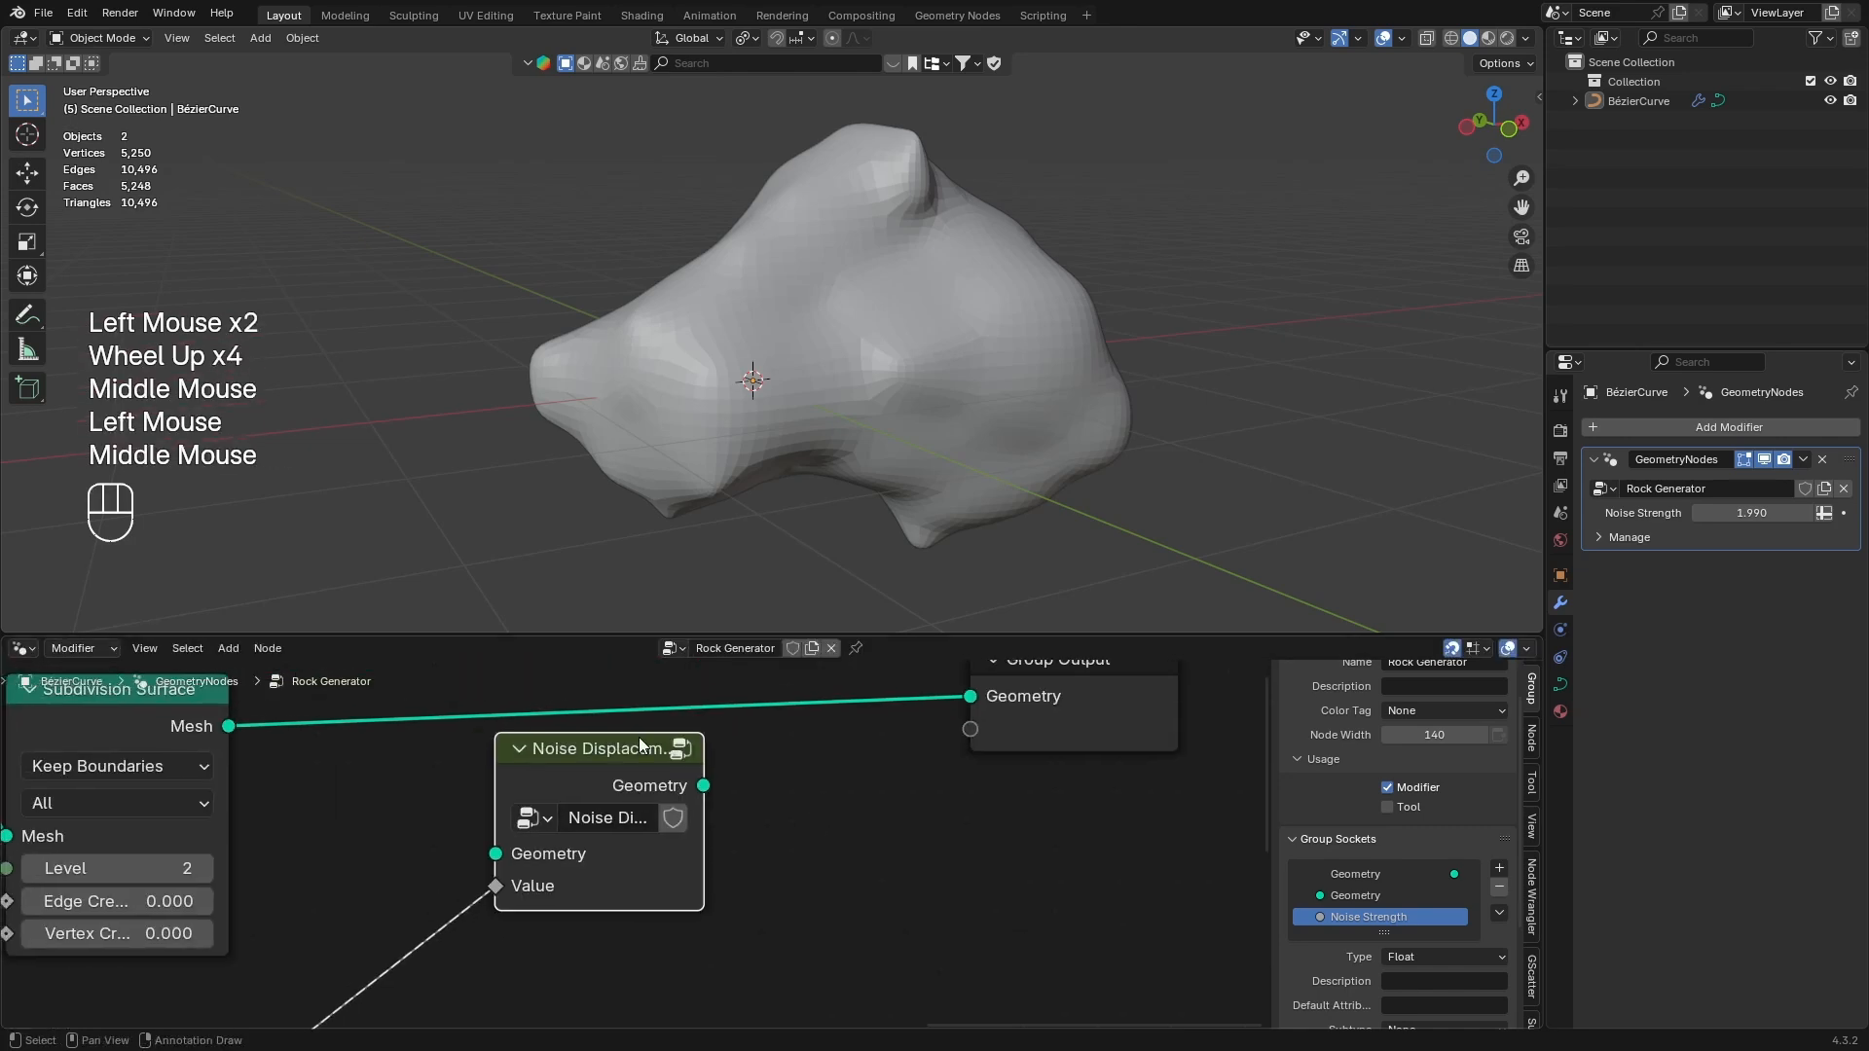
{"action": "left_click", "coordinate": [617, 817]}
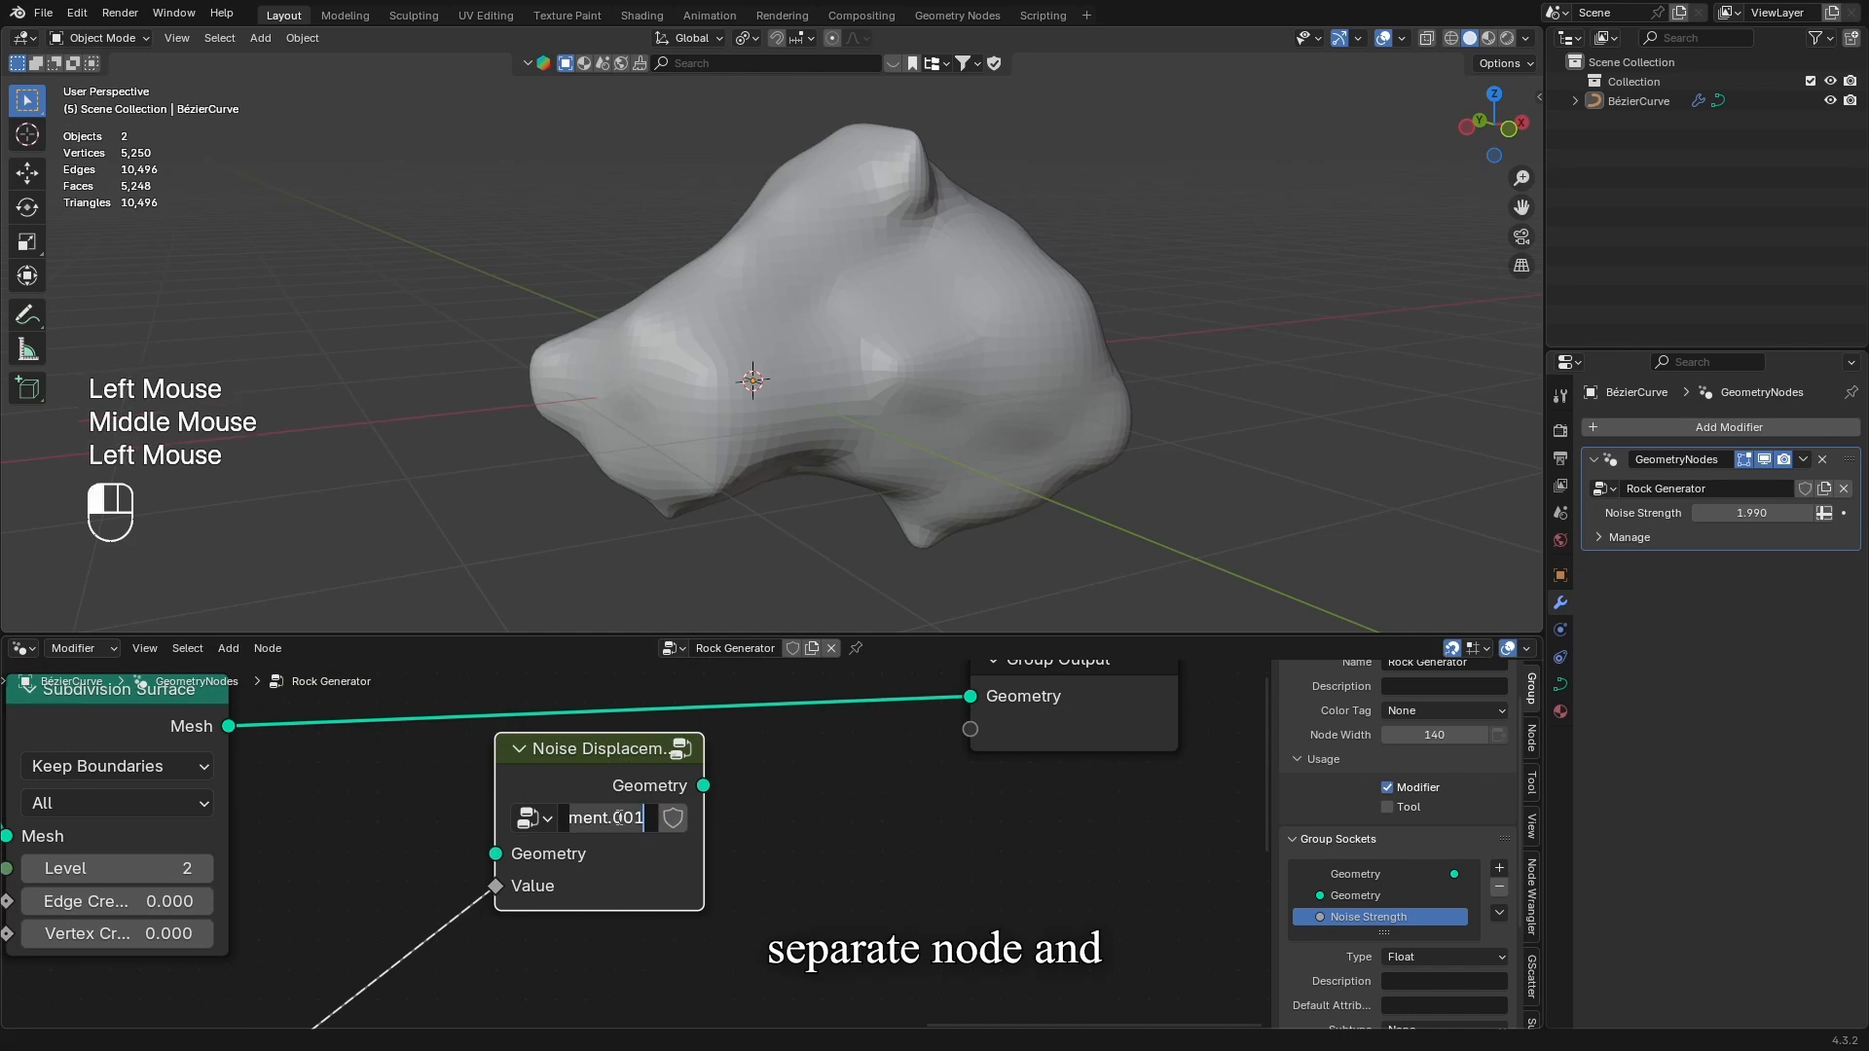
{"action": "key", "text": "ctrl+a"}
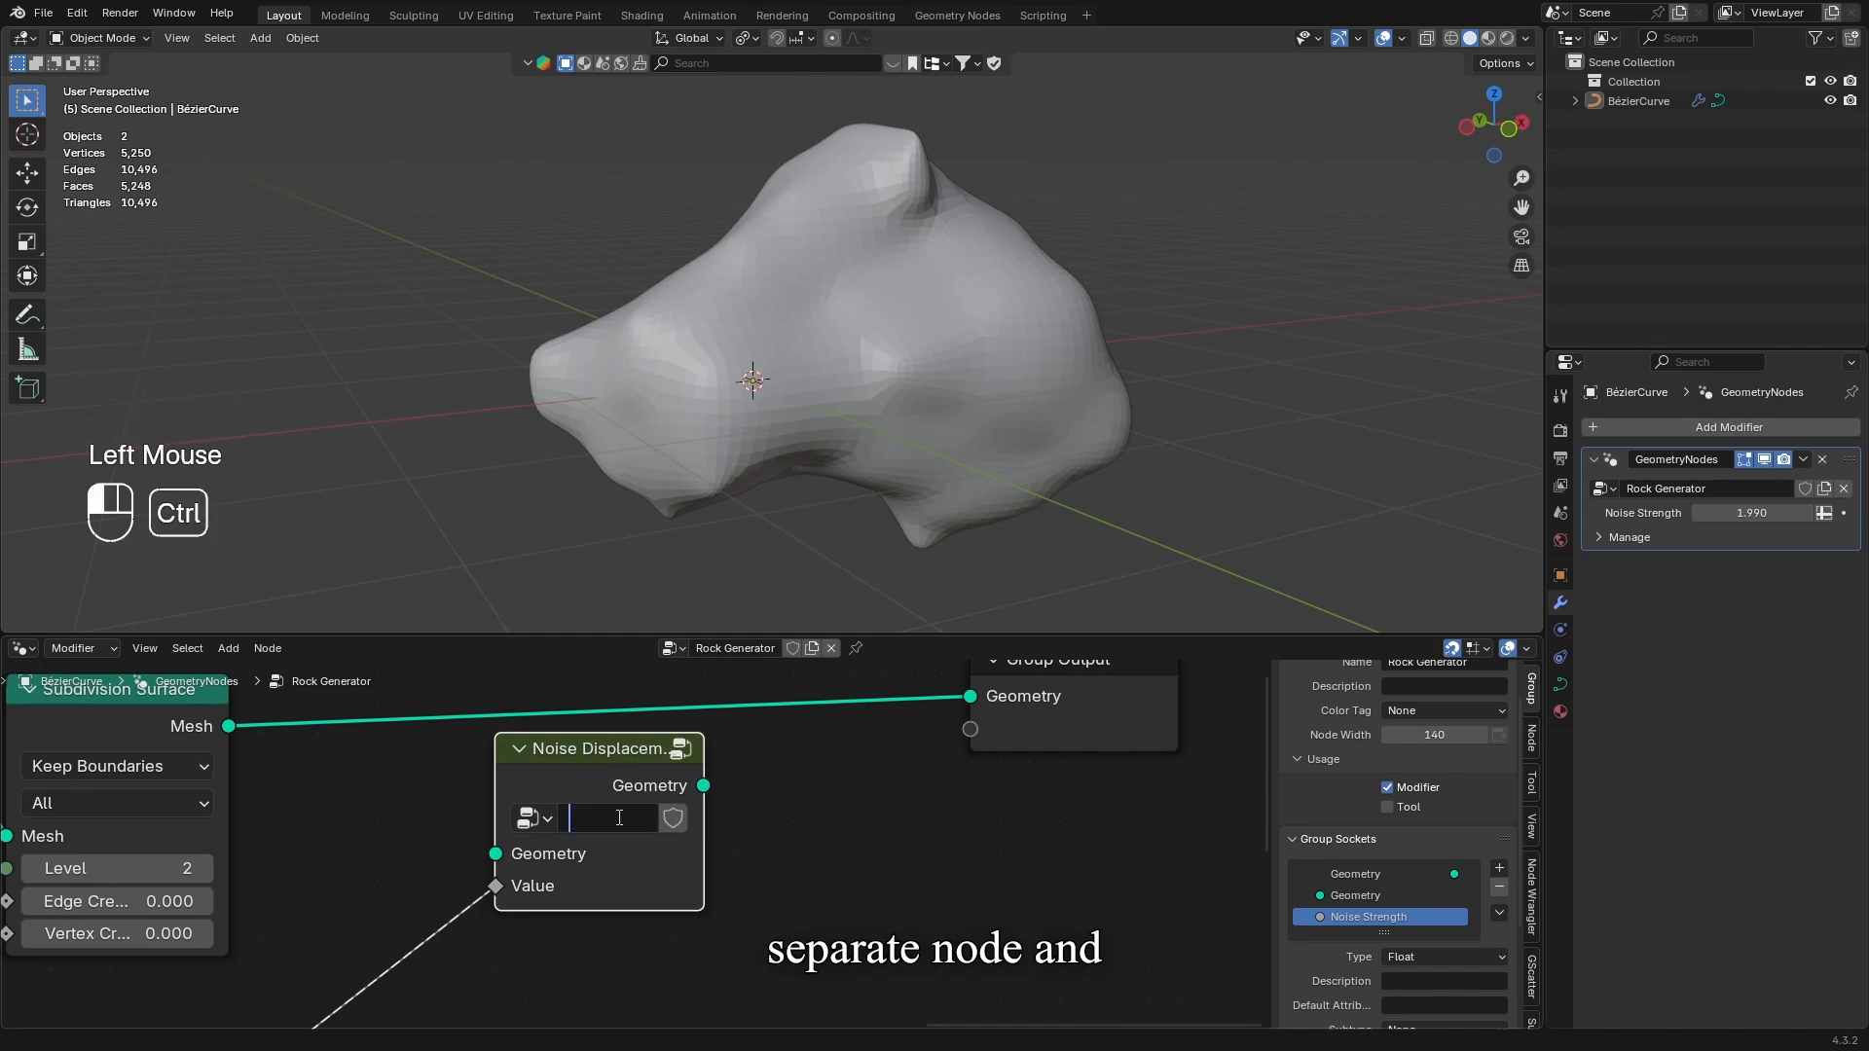
{"action": "type", "text": "Gabor Di"}
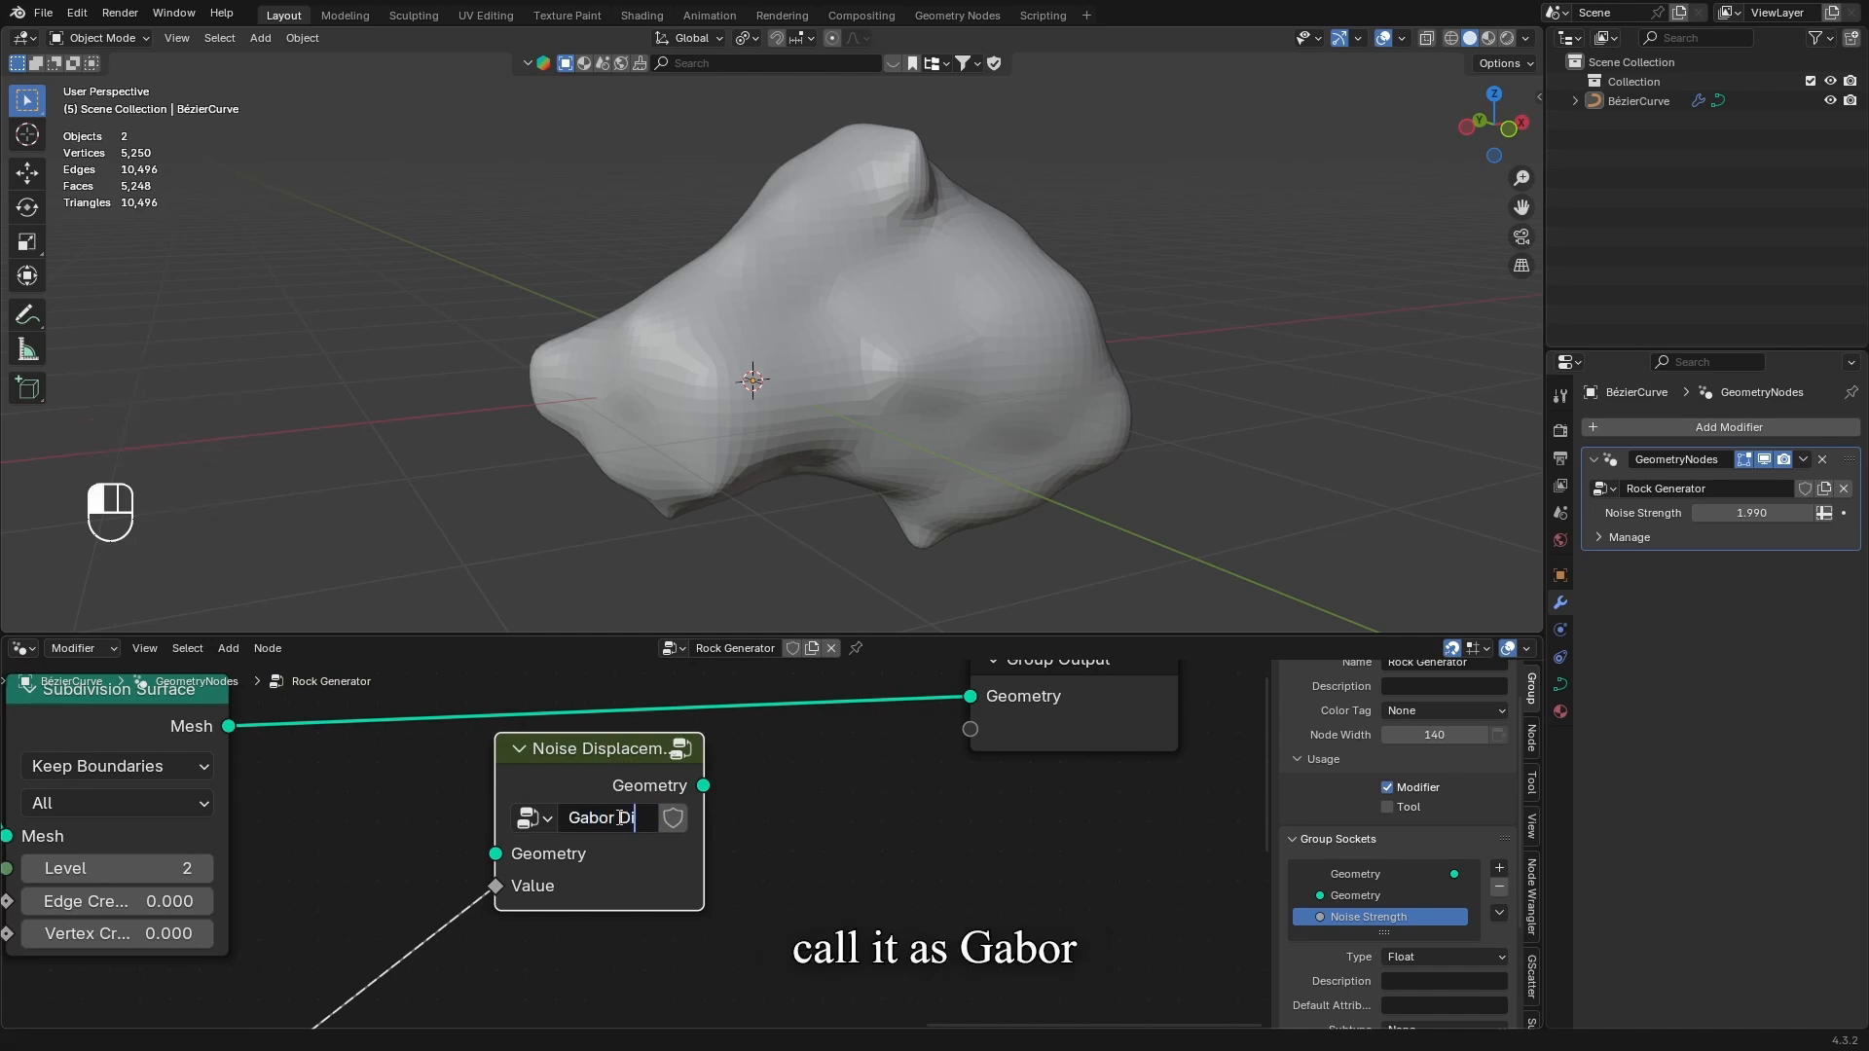
{"action": "type", "text": "splacement"}
{"action": "key", "text": "Return"}
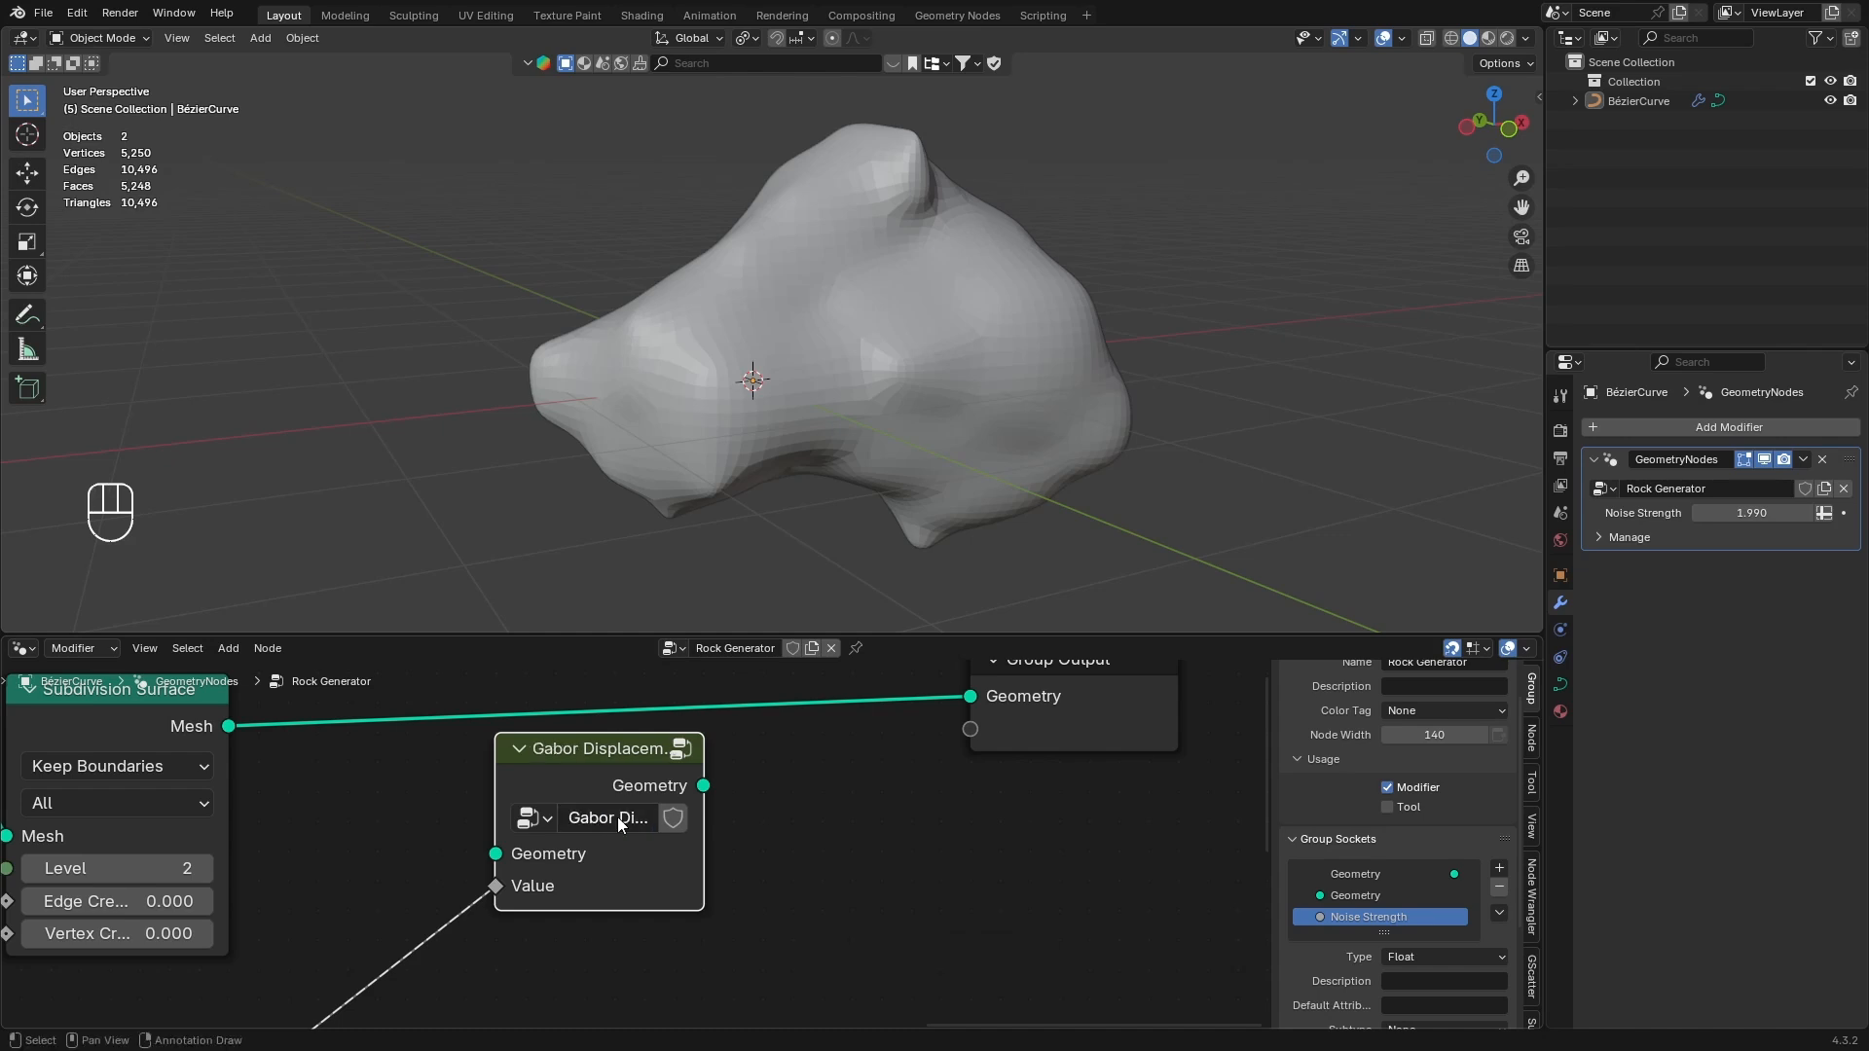
Reveal the hidden sockets of the nearby Group Input and connect Gabor Displacement's Value to a new input socket
{"action": "scroll", "coordinate": [618, 816], "scroll_direction": "down", "scroll_amount": 2}
{"action": "middle_click_drag", "start_coordinate": [362, 933], "coordinate": [460, 911]}
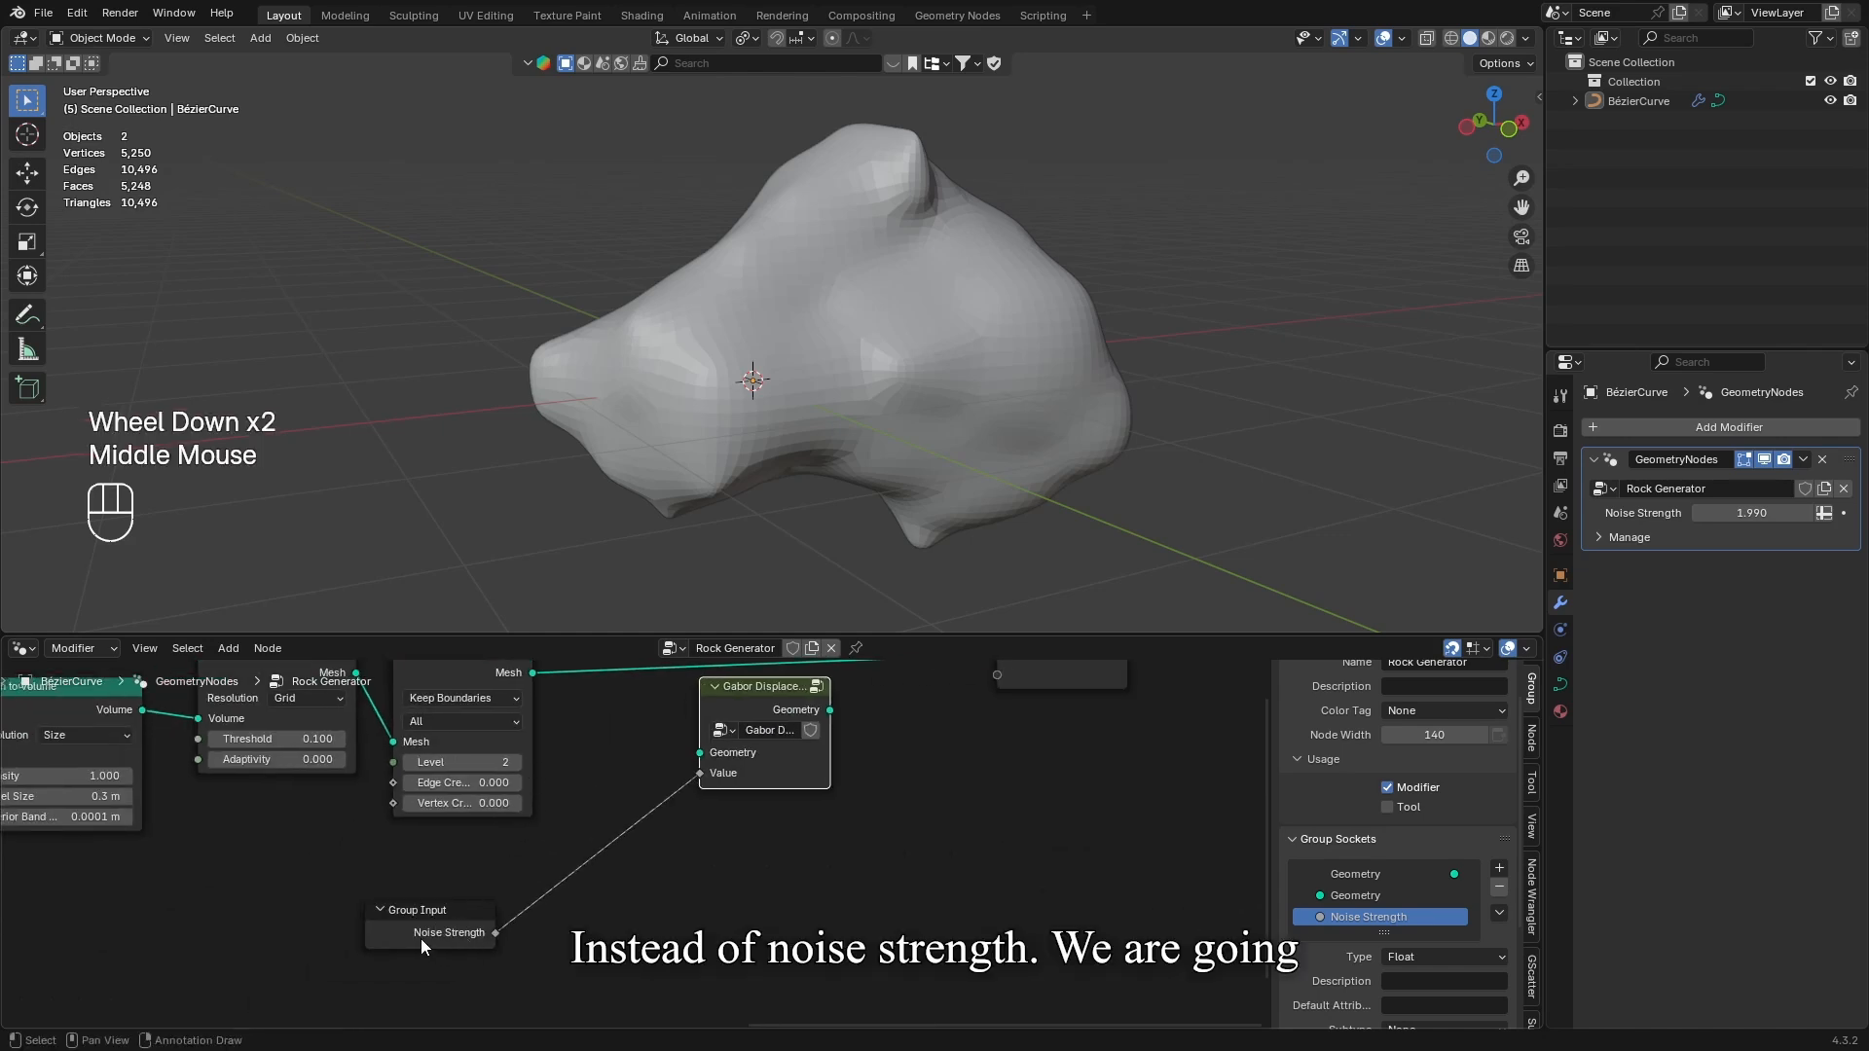
{"action": "left_click", "coordinate": [421, 939]}
{"action": "key", "text": "ctrl+h"}
{"action": "middle_click_drag", "start_coordinate": [413, 933], "coordinate": [414, 909]}
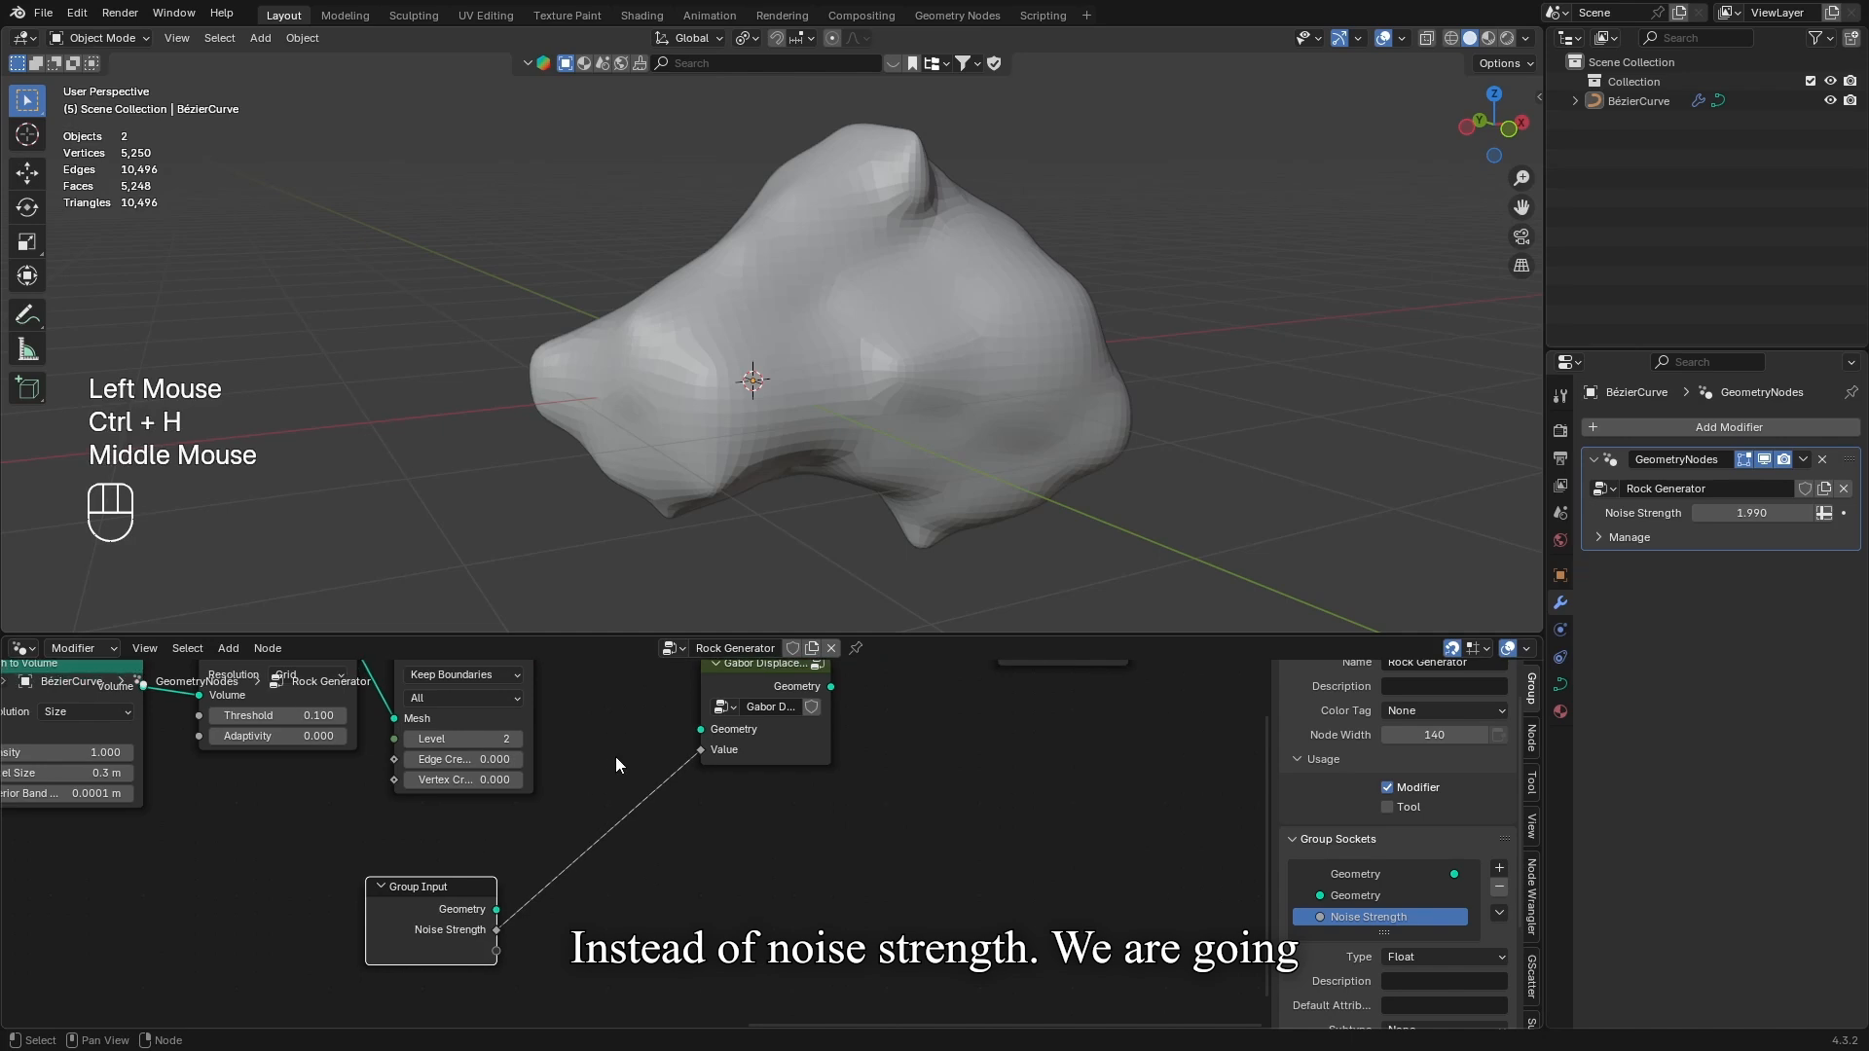
{"action": "mouse_move", "coordinate": [697, 746]}
{"action": "left_mouse_down"}
{"action": "mouse_move", "coordinate": [507, 979]}
{"action": "mouse_move", "coordinate": [471, 961]}
{"action": "mouse_move", "coordinate": [540, 854]}
{"action": "mouse_move", "coordinate": [700, 749]}
{"action": "left_mouse_up"}
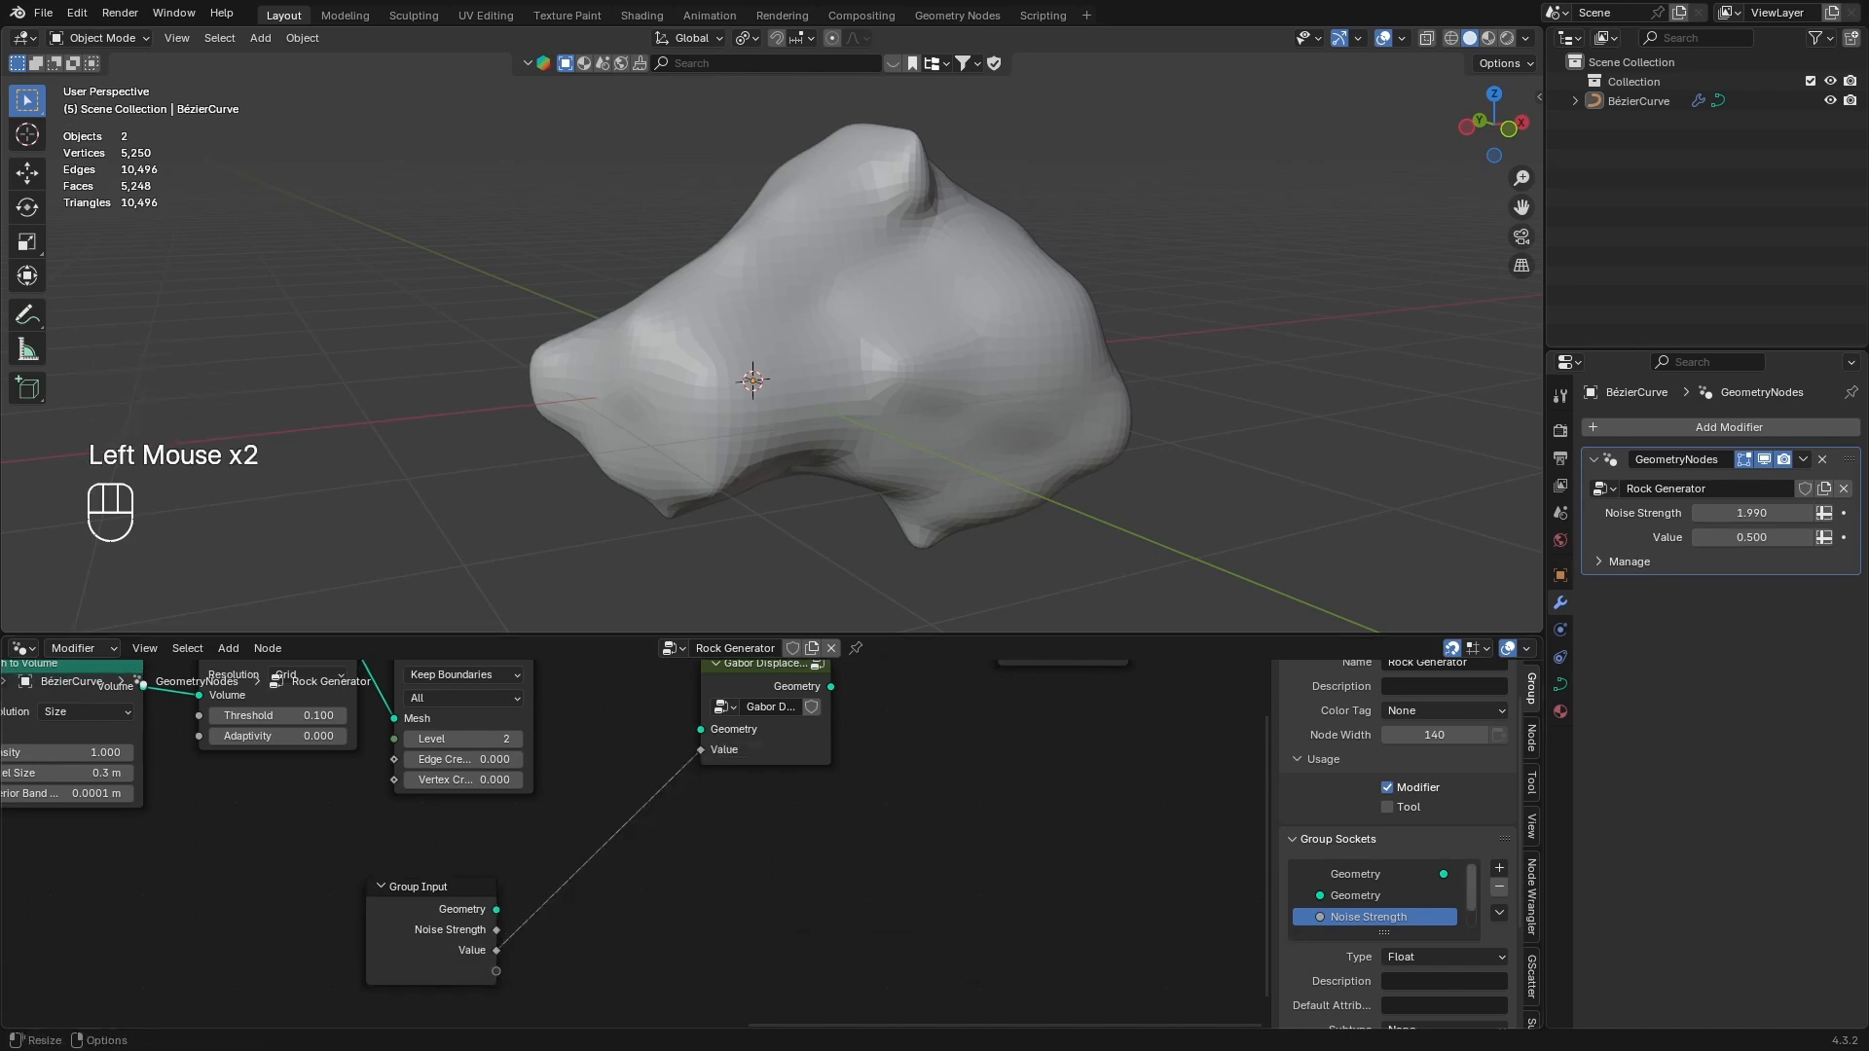
Rename the new Value group socket to Gabor Strength
{"action": "scroll", "coordinate": [1384, 901], "scroll_direction": "down", "scroll_amount": 2}
{"action": "double_click", "coordinate": [1383, 915]}
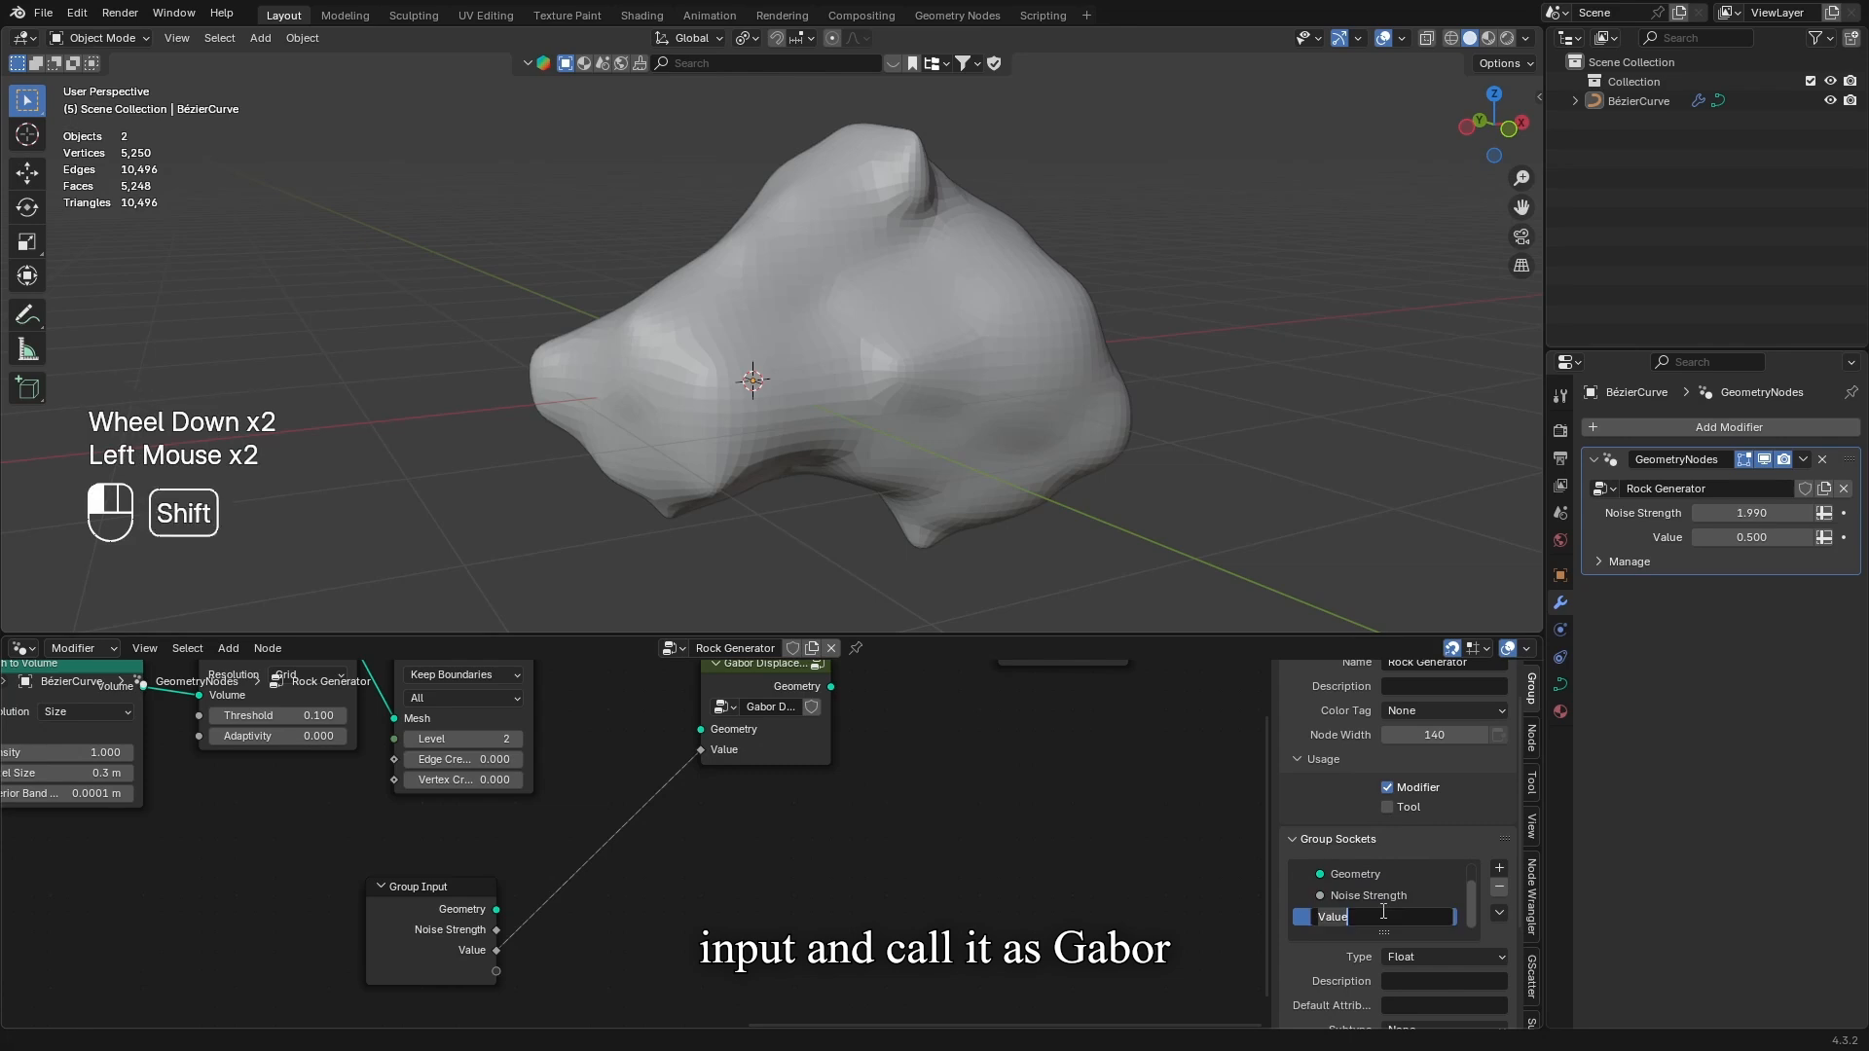
{"action": "type", "text": "Gabo"}
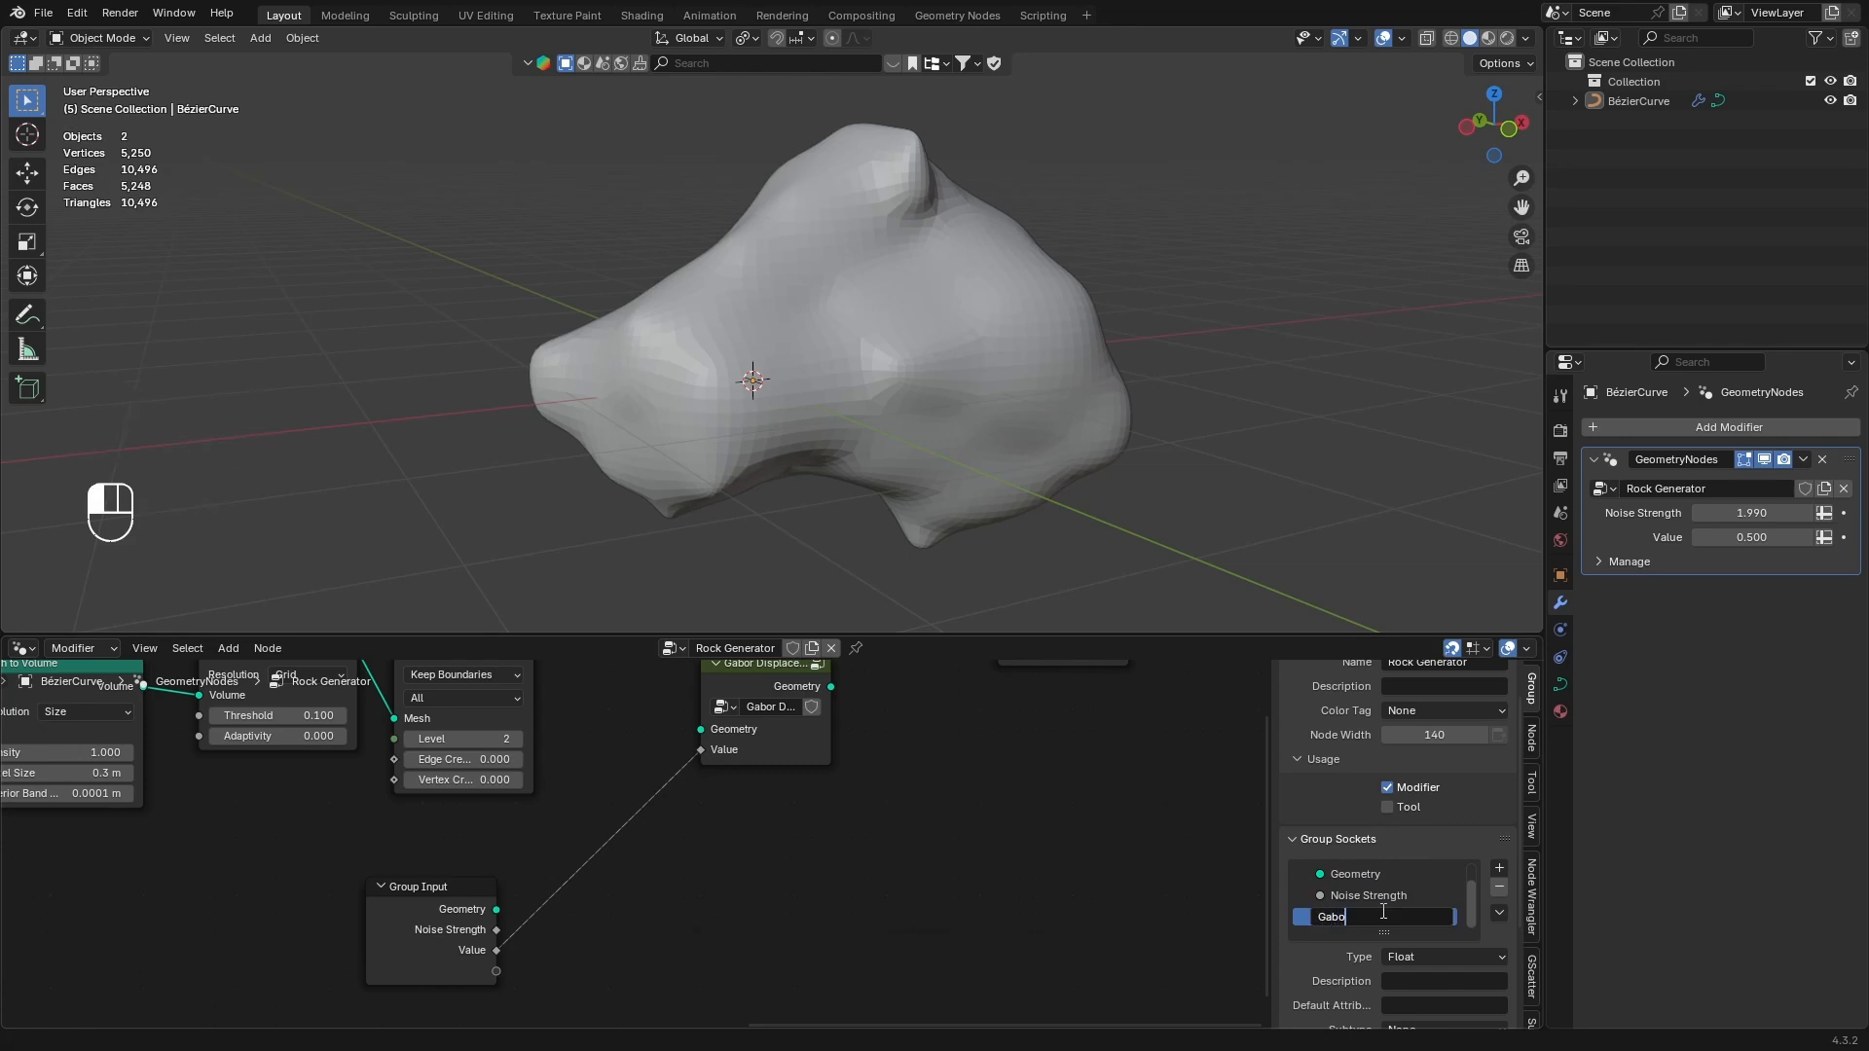
{"action": "type", "text": "r Strength"}
{"action": "key", "text": "Return"}
{"action": "middle_click_drag", "start_coordinate": [956, 831], "coordinate": [950, 886]}
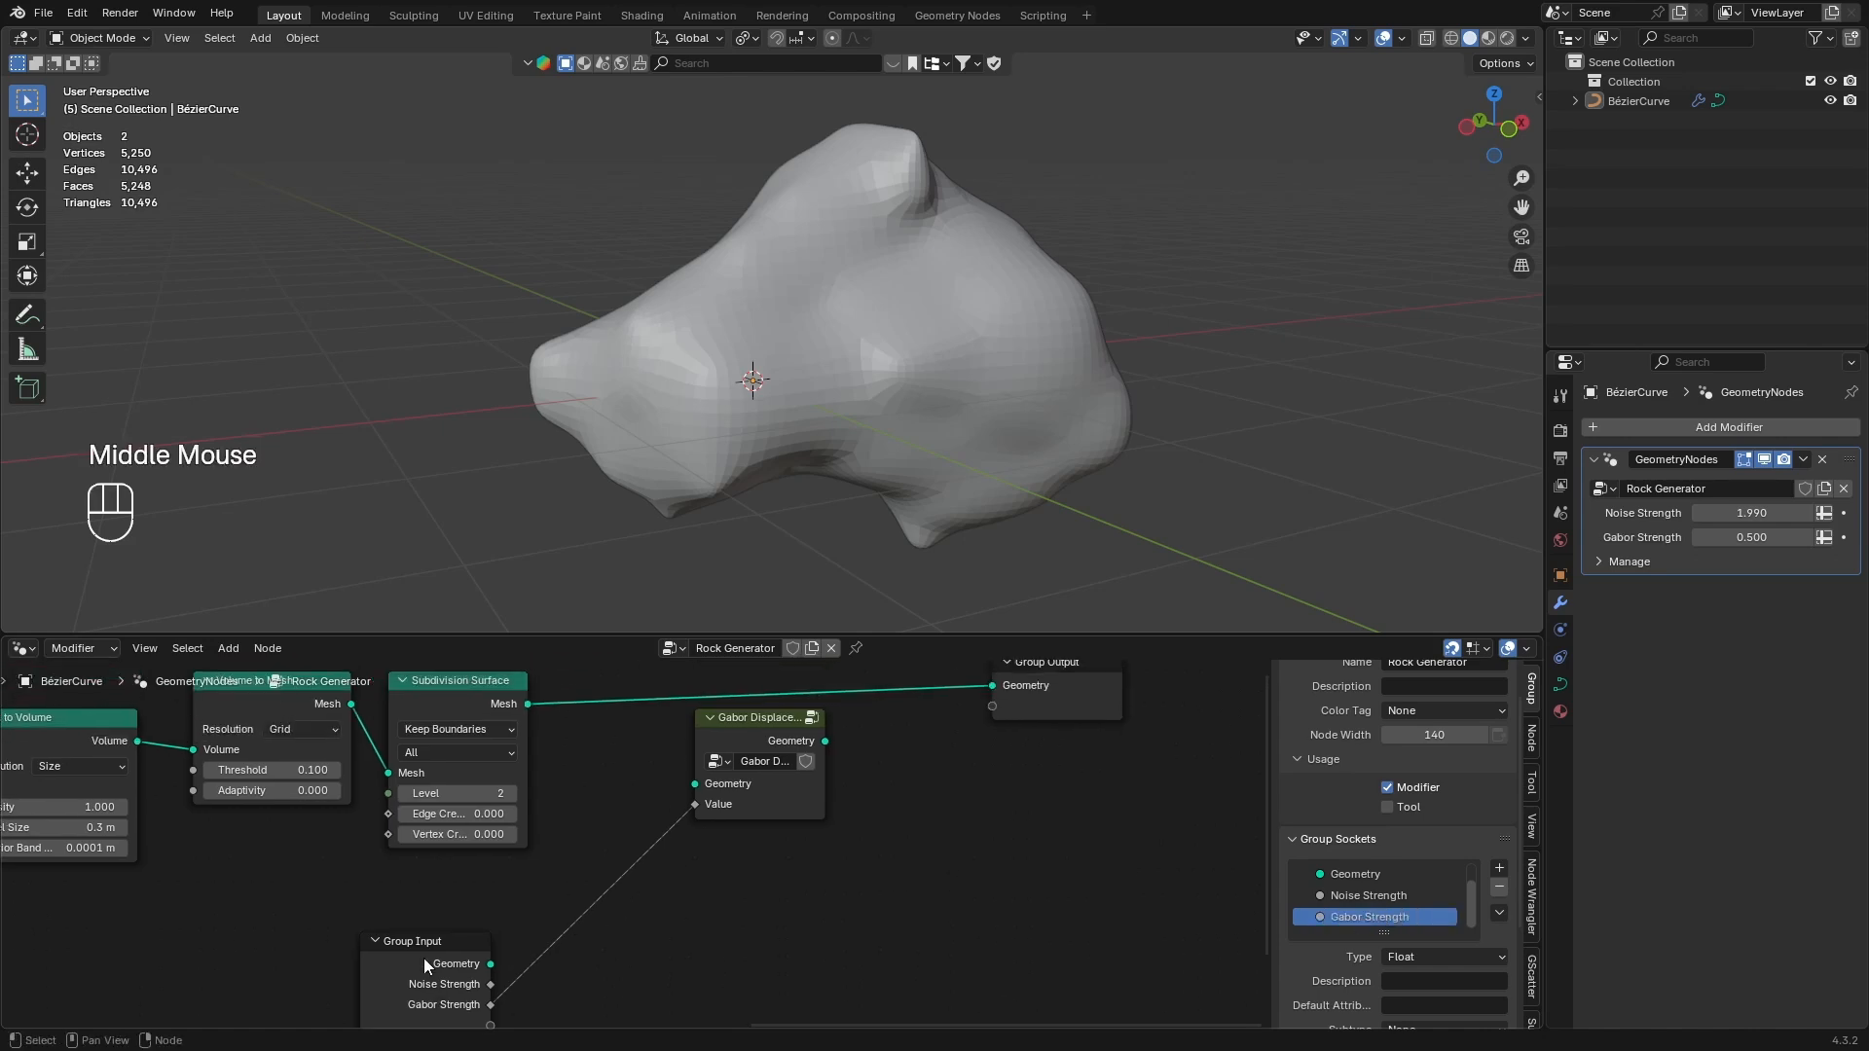
Move the Group Input beside Gabor Displacement, hide its unused sockets, and shift Gabor Displacement toward Group Output
{"action": "left_click_drag", "start_coordinate": [424, 958], "coordinate": [682, 846]}
{"action": "key", "text": "ctrl+g"}
{"action": "left_click", "coordinate": [615, 838]}
{"action": "key", "text": "ctrl+h"}
{"action": "left_click", "coordinate": [645, 846]}
{"action": "left_click_drag", "start_coordinate": [746, 739], "coordinate": [819, 720]}
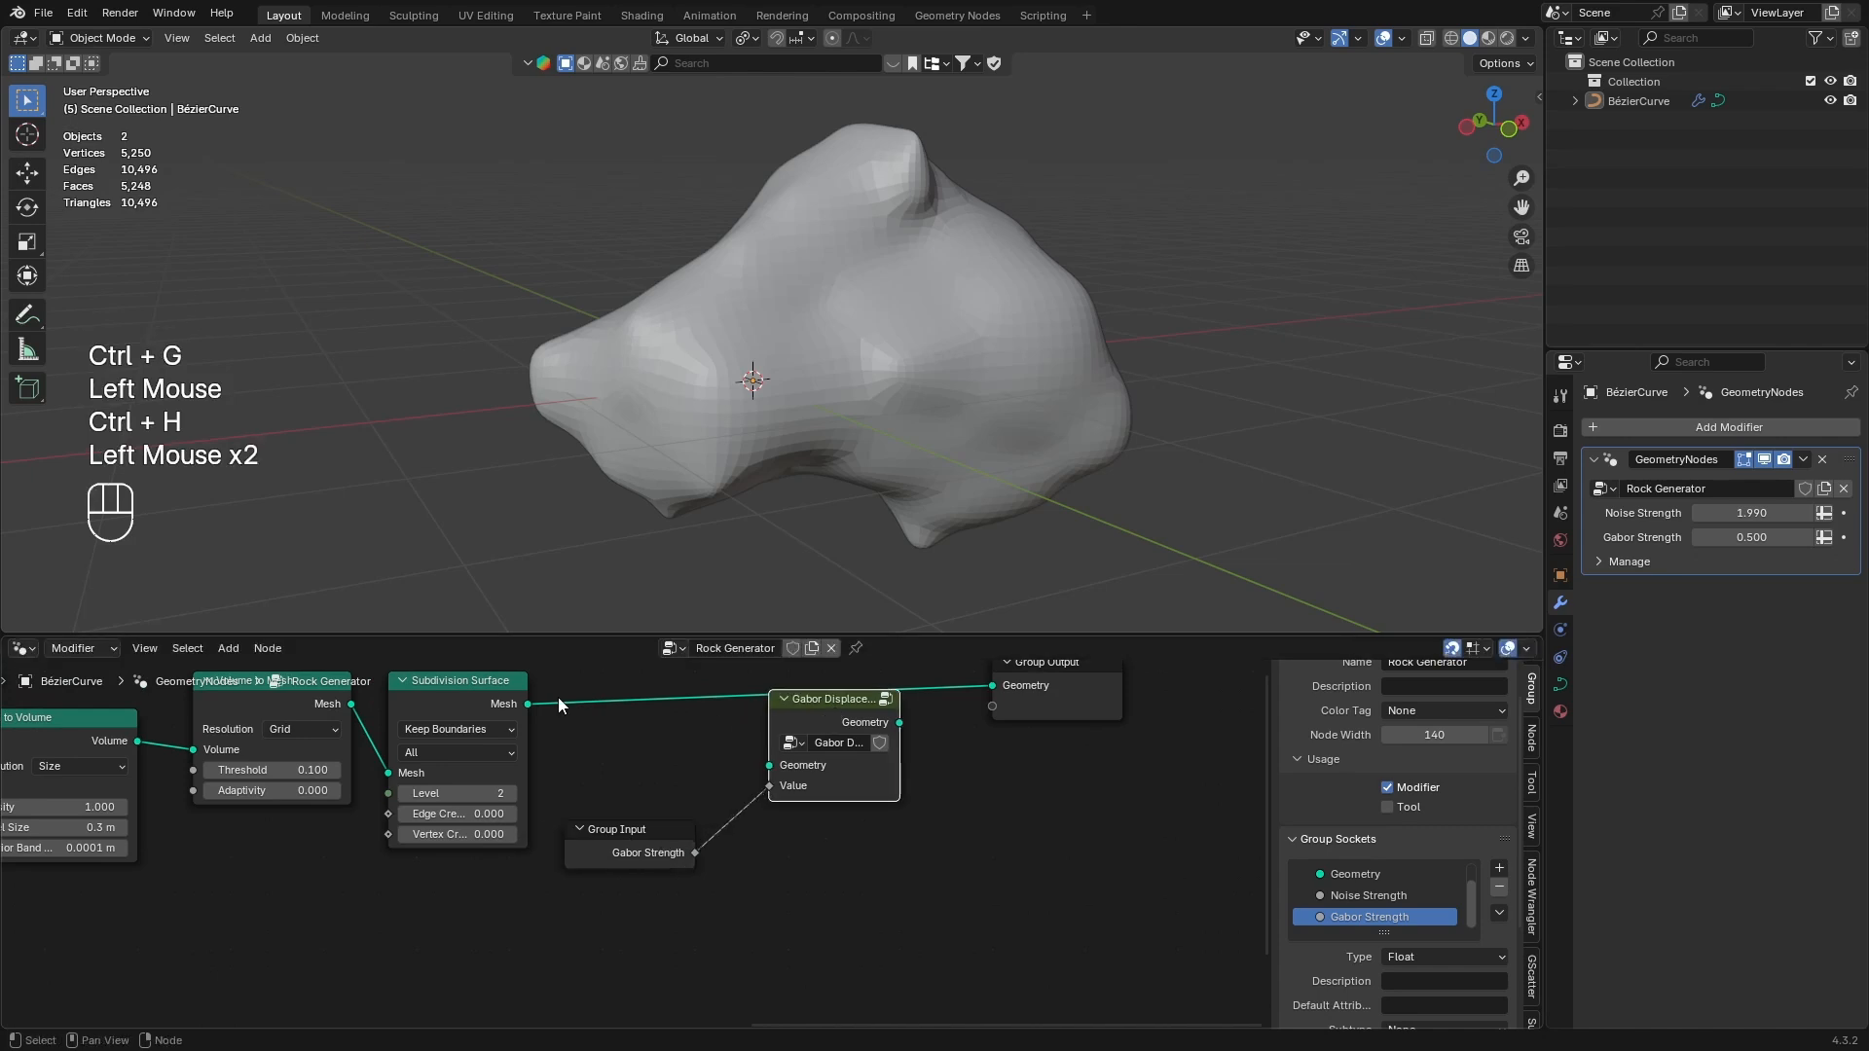
Connect the Subdivision Surface mesh through Gabor Displacement to the Group Output geometry
{"action": "left_click_drag", "start_coordinate": [529, 704], "coordinate": [806, 760]}
{"action": "left_click_drag", "start_coordinate": [527, 704], "coordinate": [800, 769]}
{"action": "left_click_drag", "start_coordinate": [900, 722], "coordinate": [998, 684]}
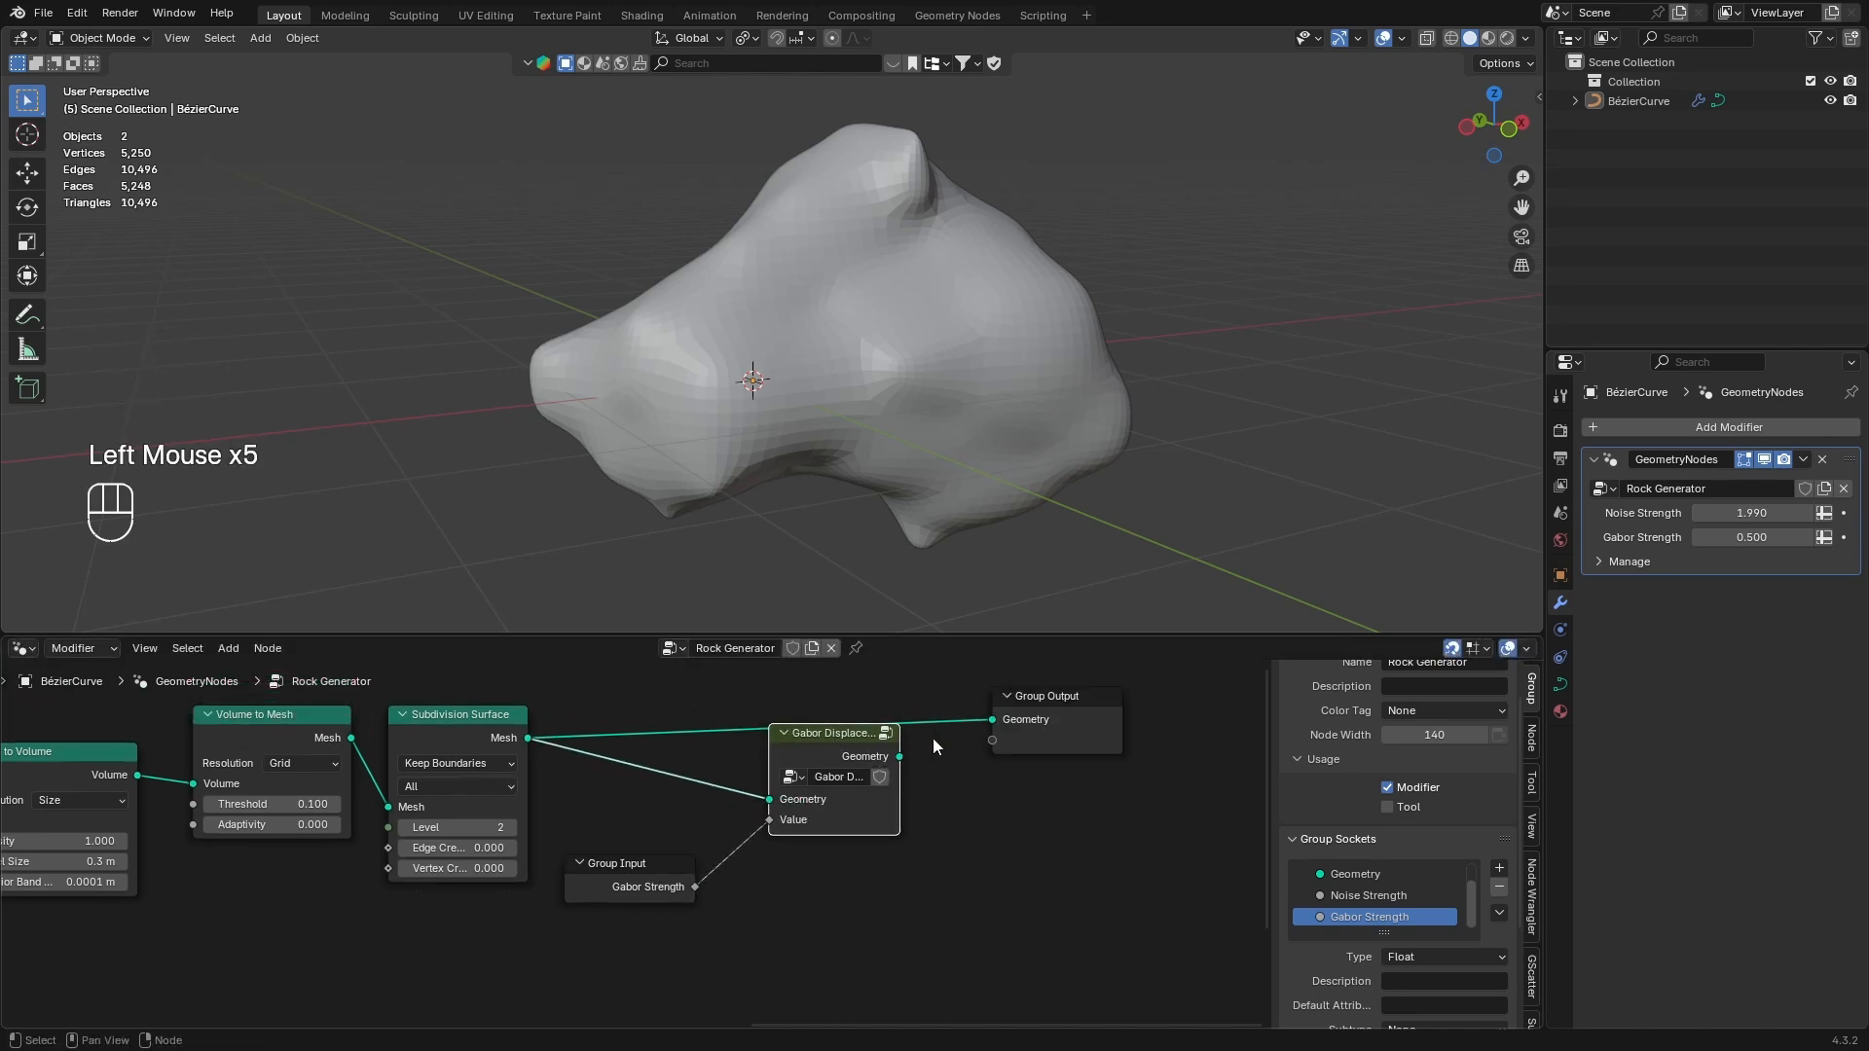
{"action": "left_click_drag", "start_coordinate": [899, 756], "coordinate": [996, 721]}
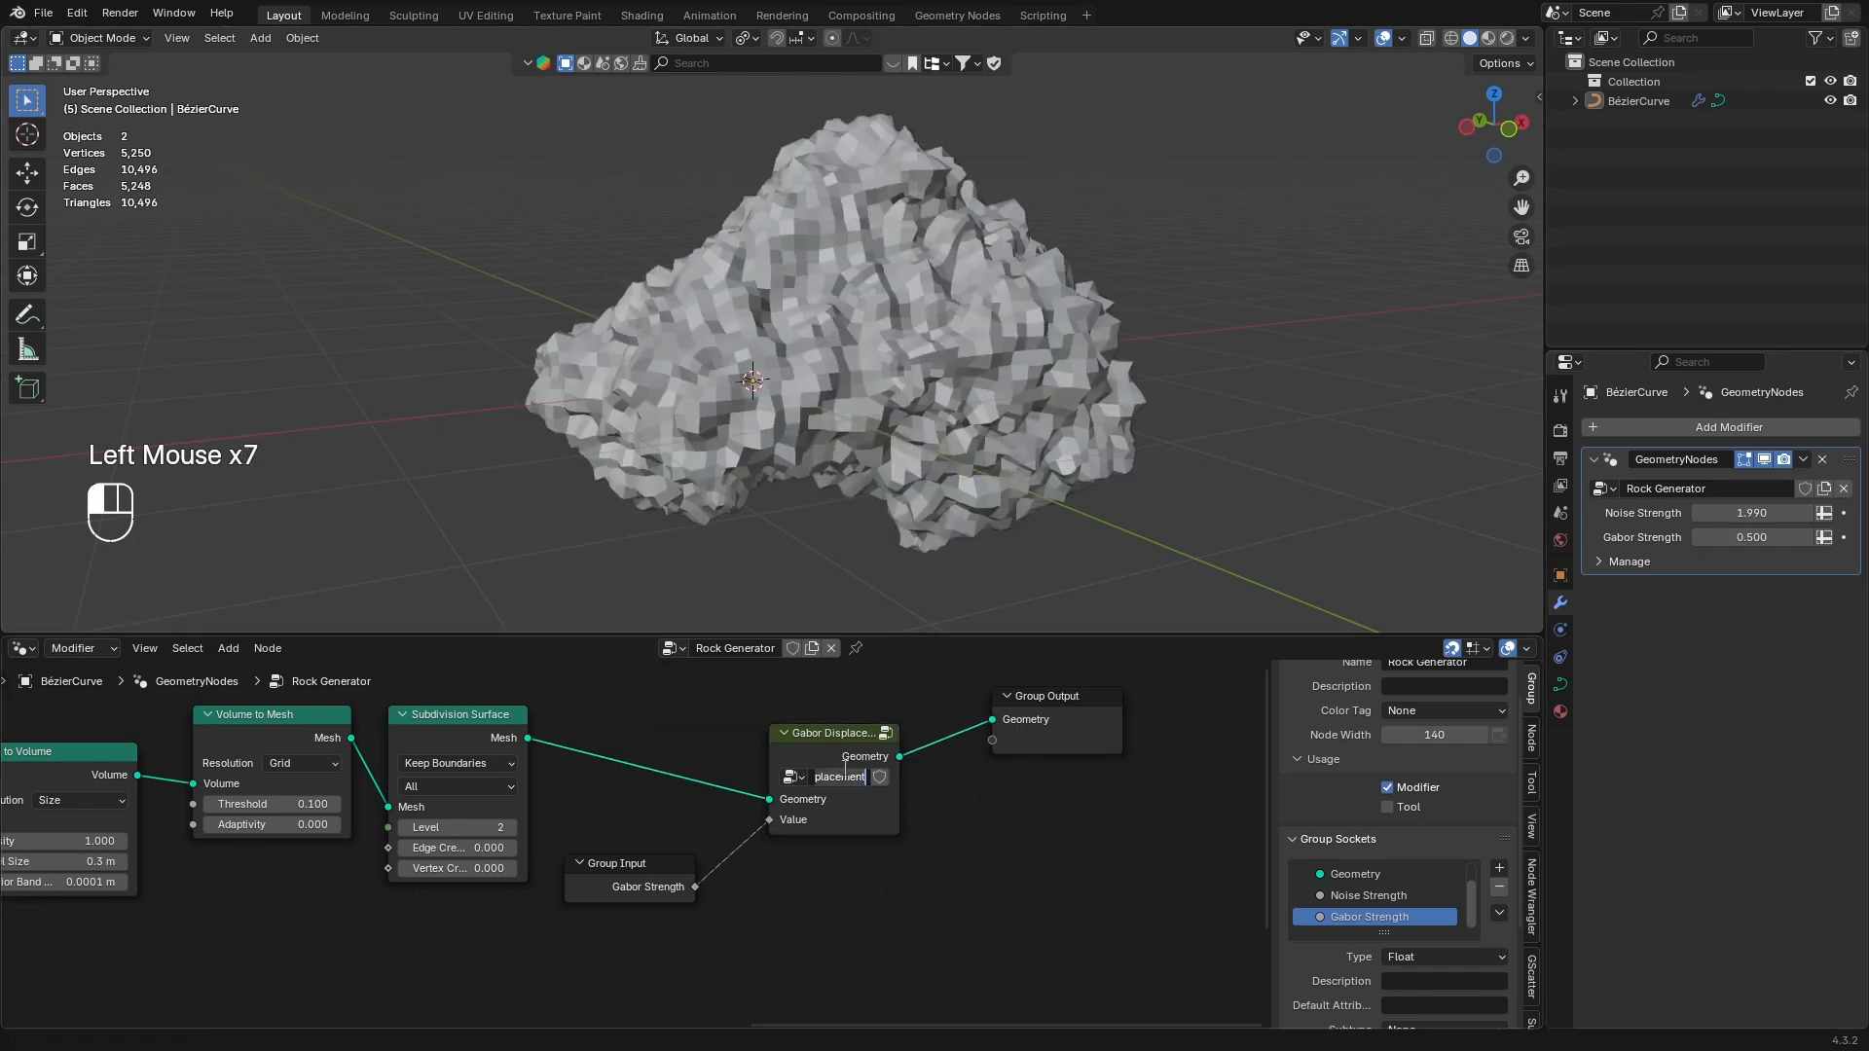
Enter the Gabor Displacement group and delete its Noise Texture node
{"action": "left_click", "coordinate": [815, 745]}
{"action": "key", "text": "Tab"}
{"action": "middle_click_drag", "start_coordinate": [756, 786], "coordinate": [888, 589]}
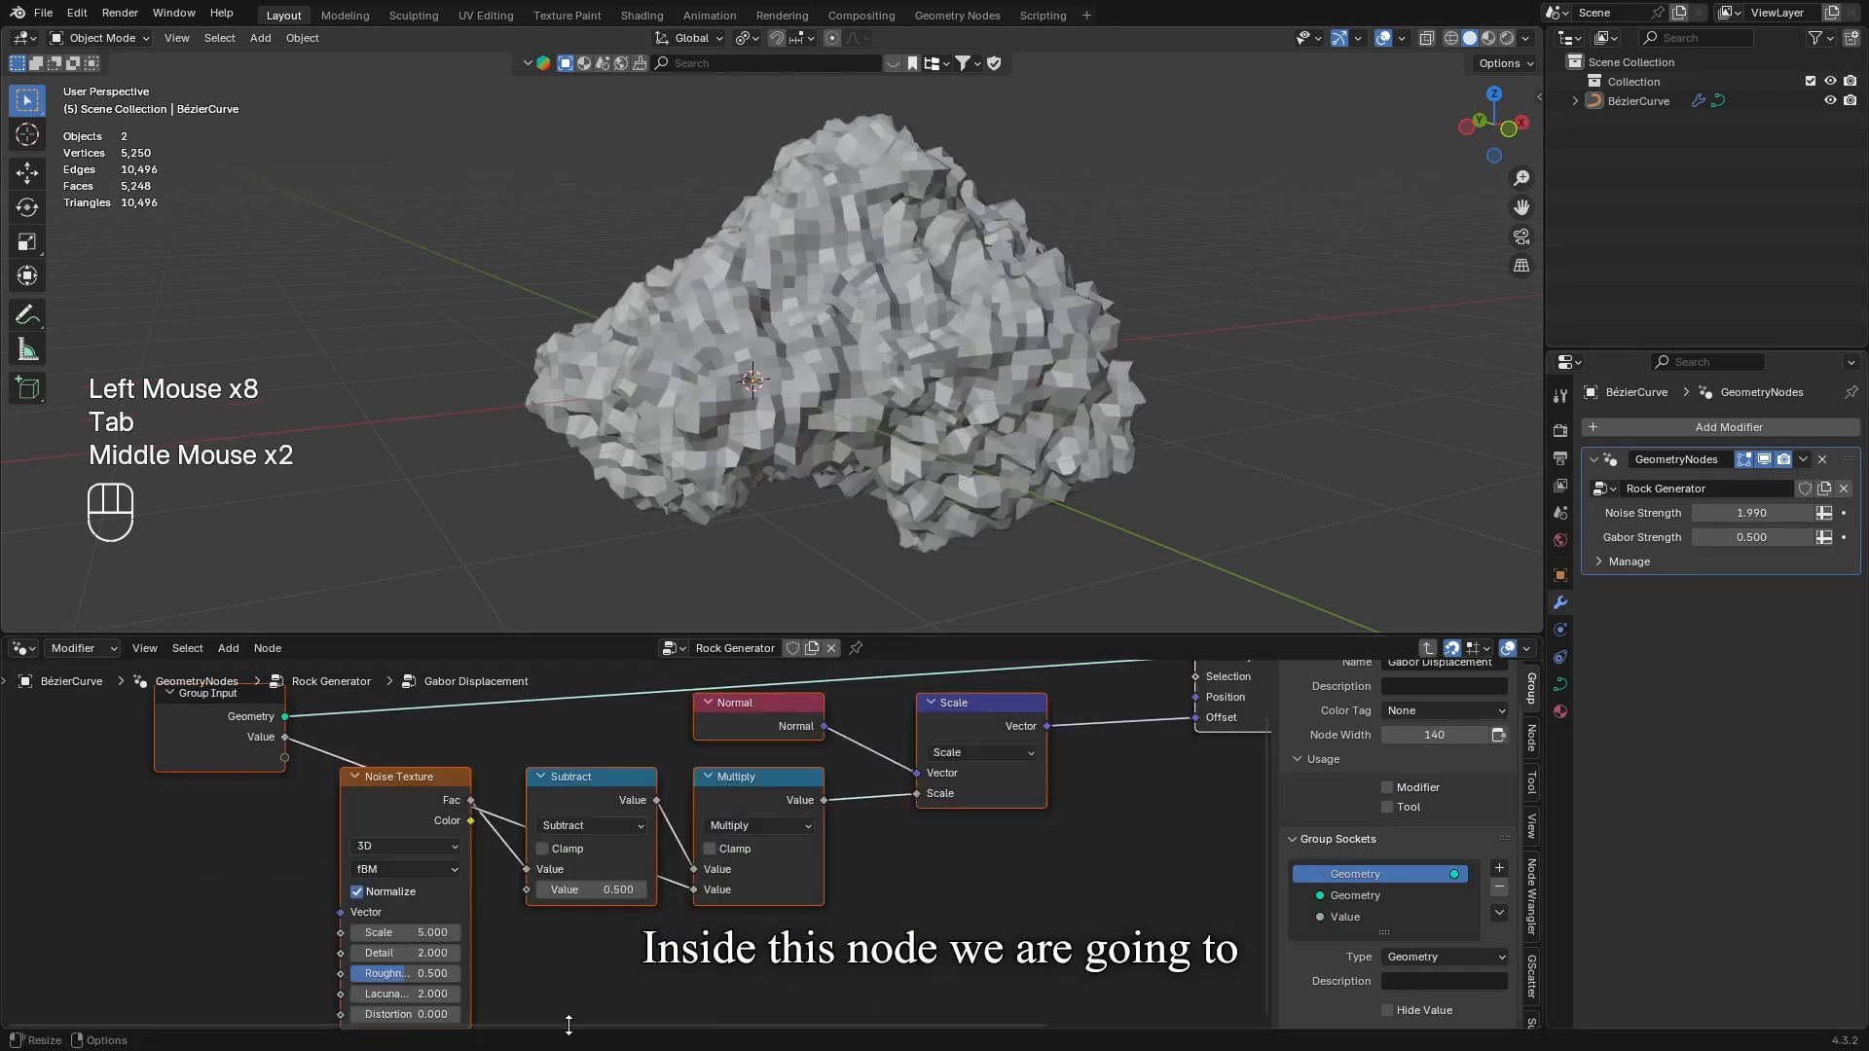
{"action": "left_click", "coordinate": [384, 798]}
{"action": "left_click", "coordinate": [384, 798]}
{"action": "scroll", "coordinate": [415, 868], "scroll_direction": "up", "scroll_amount": 1}
{"action": "middle_click_drag", "start_coordinate": [415, 868], "coordinate": [449, 839]}
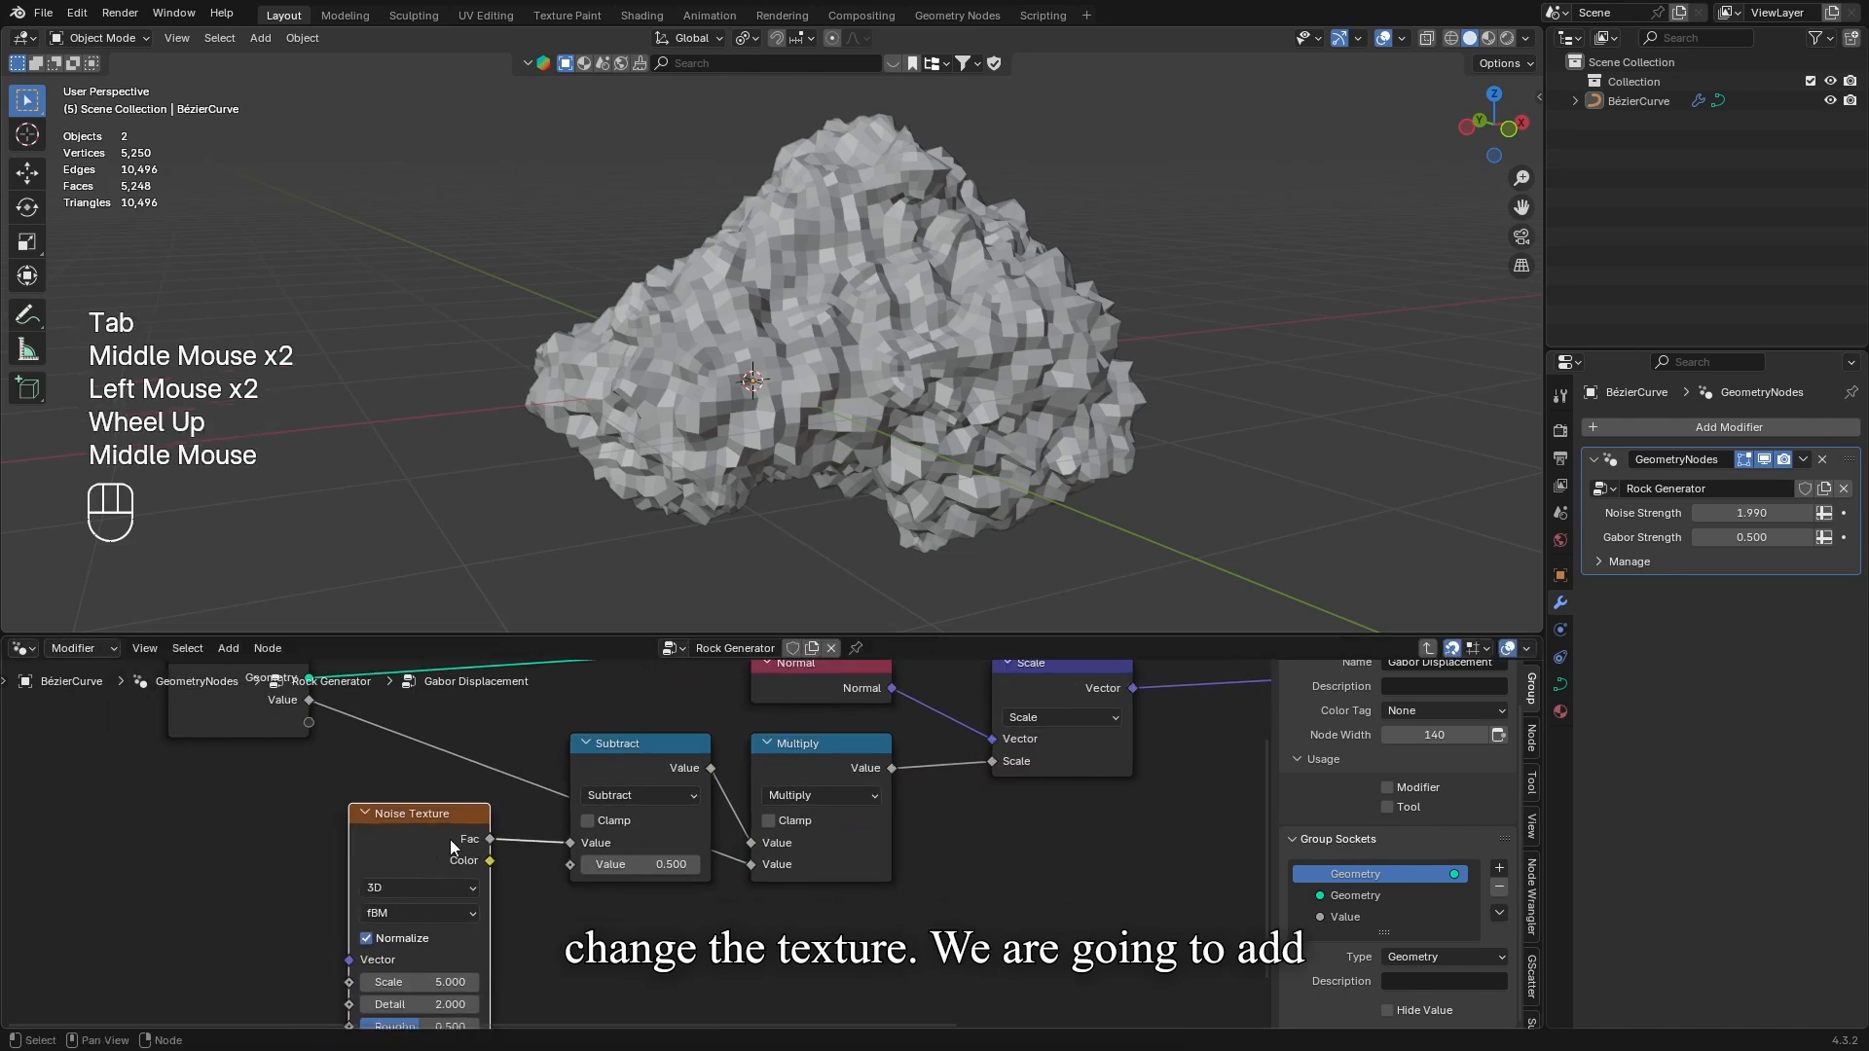
{"action": "key", "text": "x"}
Add a Gabor Texture node and connect its Value output to the Subtract node's first value
{"action": "key", "text": "shift+a"}
{"action": "type", "text": "gabor"}
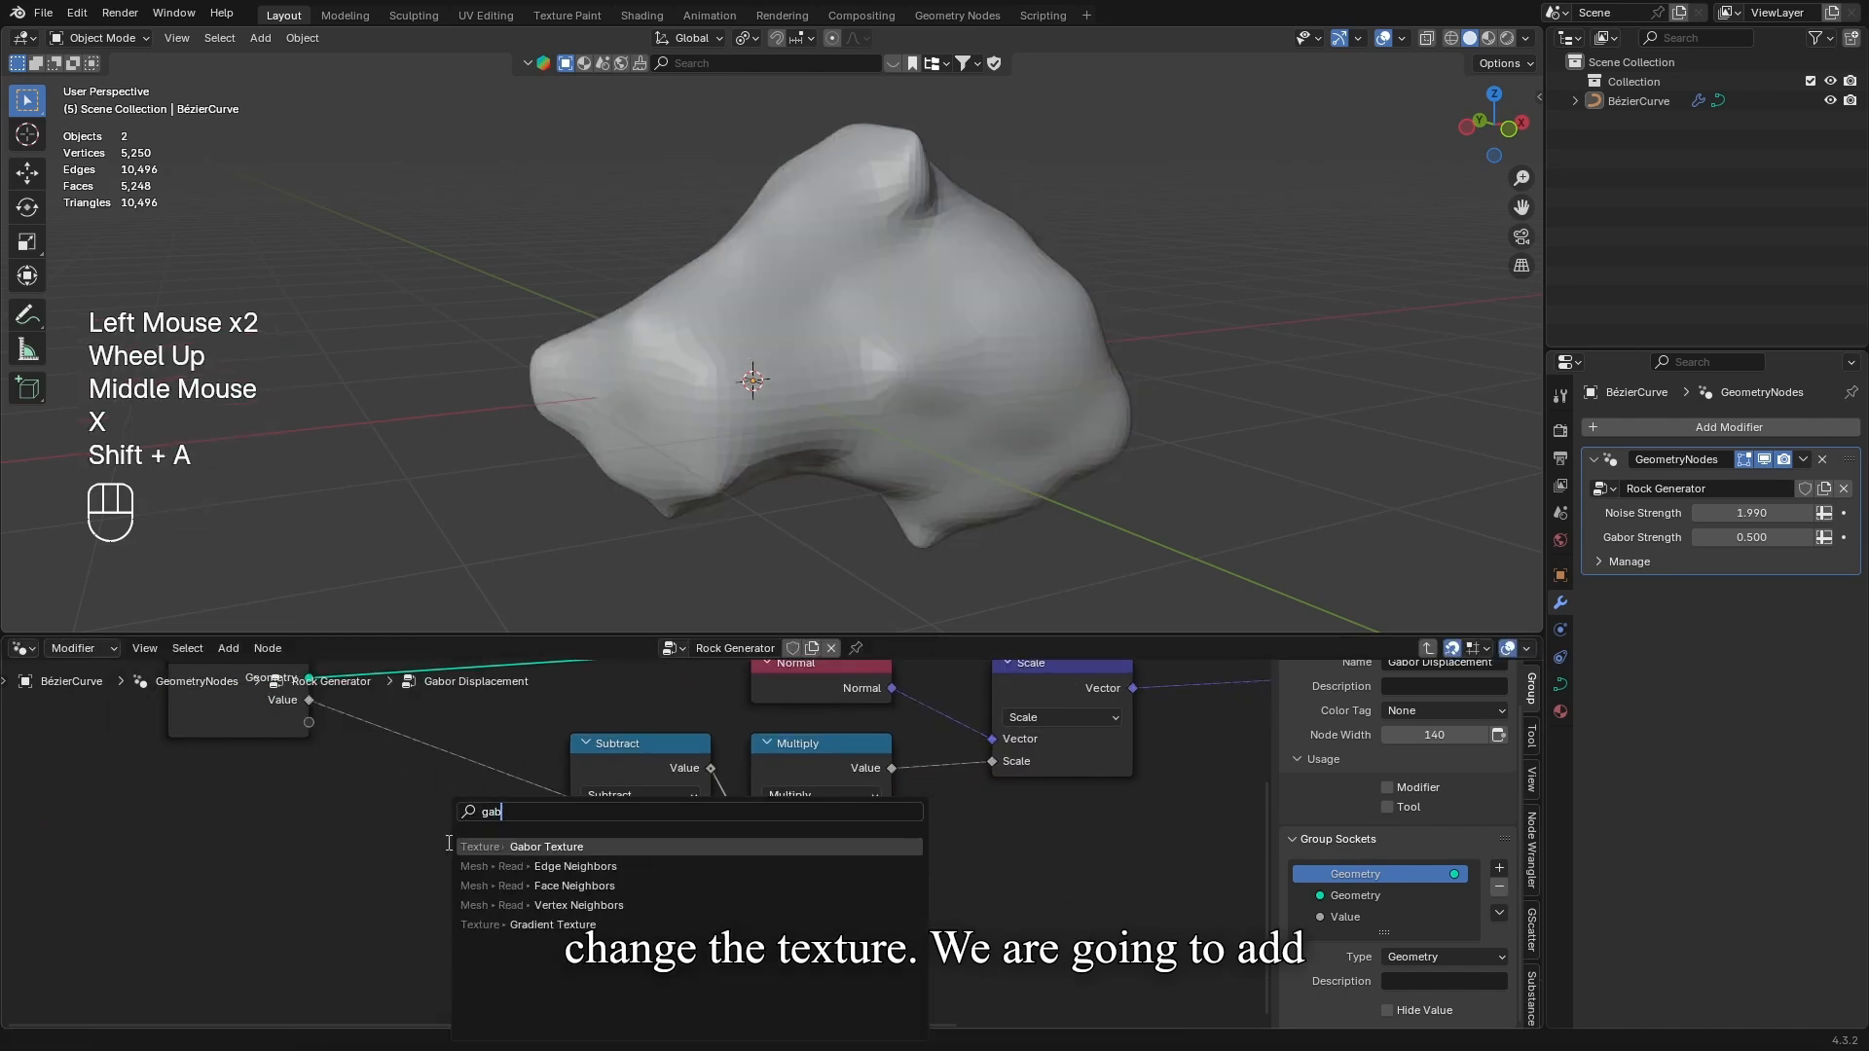
{"action": "key", "text": "Return"}
{"action": "left_click", "coordinate": [387, 803]}
{"action": "left_click_drag", "start_coordinate": [529, 840], "coordinate": [572, 844]}
{"action": "middle_click_drag", "start_coordinate": [519, 936], "coordinate": [518, 877]}
Set the Gabor Texture scale to 1 and inspect the displaced rock
{"action": "scroll", "coordinate": [765, 354], "scroll_direction": "up", "scroll_amount": 2}
{"action": "middle_click_drag", "start_coordinate": [765, 354], "coordinate": [849, 377]}
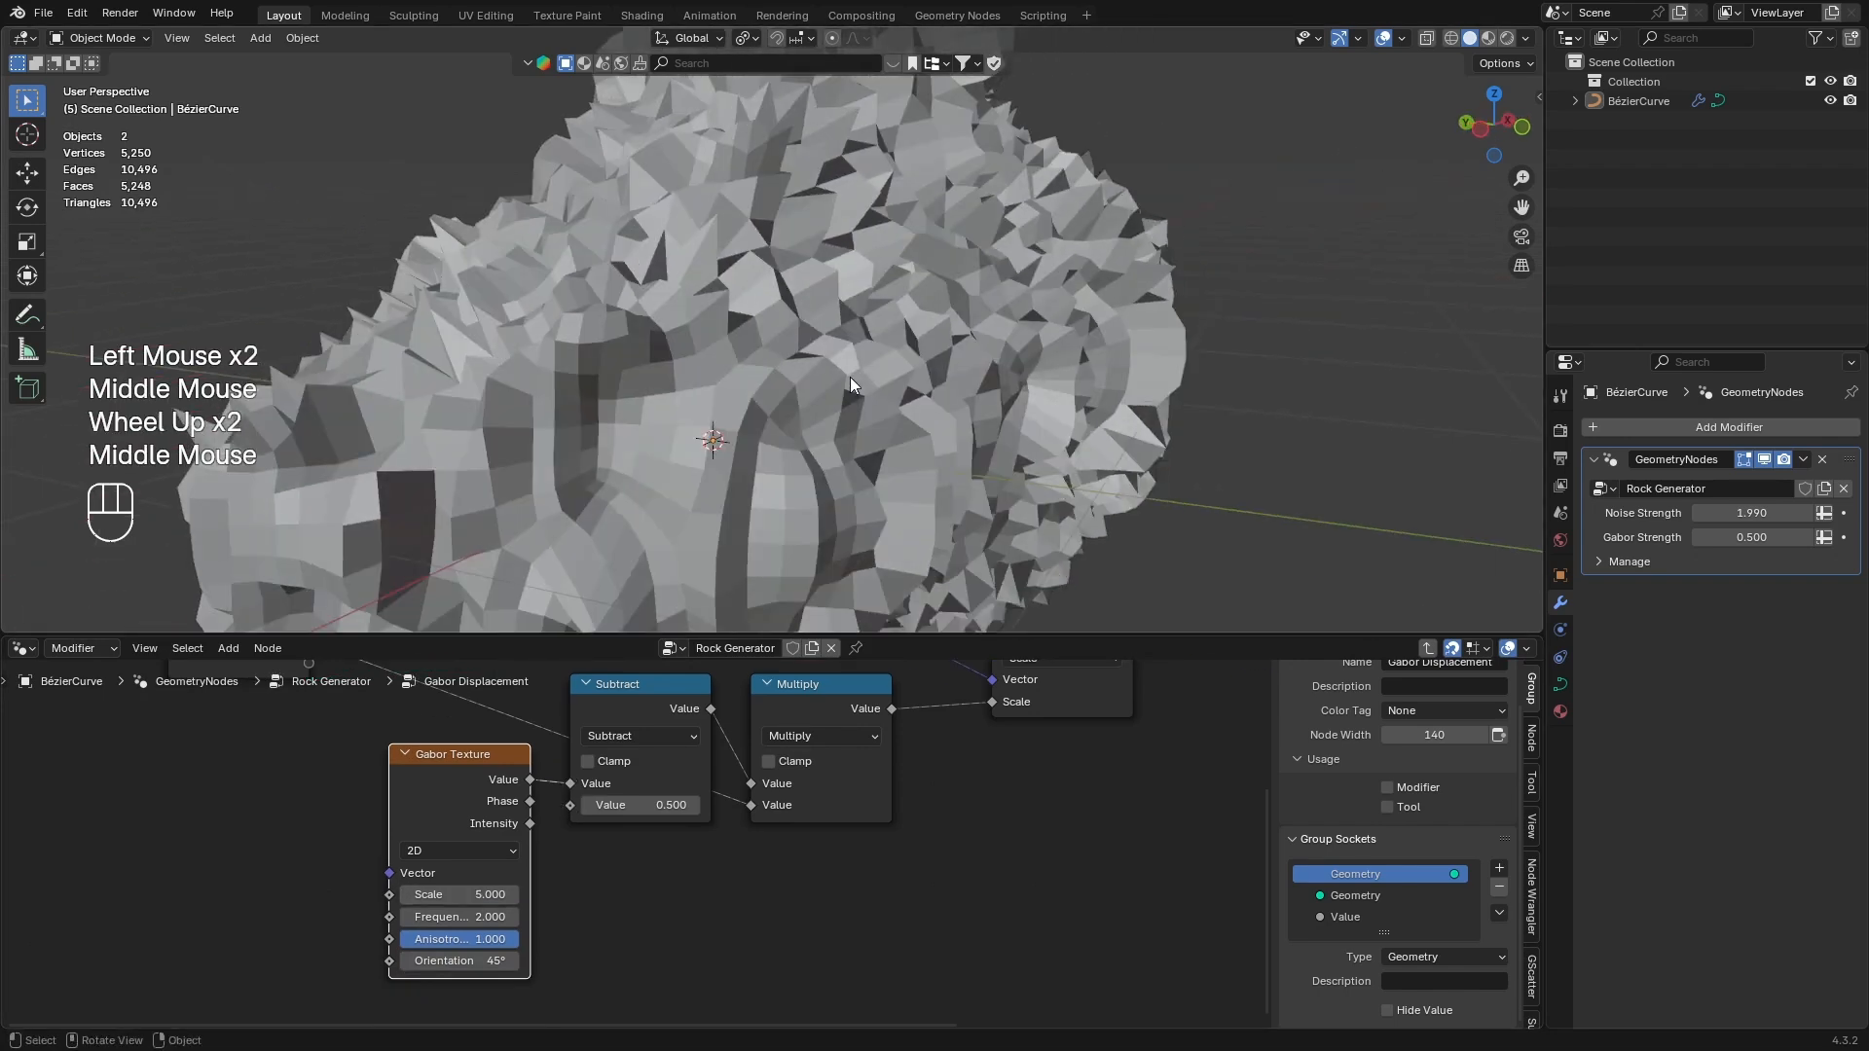
{"action": "left_click", "coordinate": [479, 894]}
{"action": "type", "text": "1"}
{"action": "key", "text": "Return"}
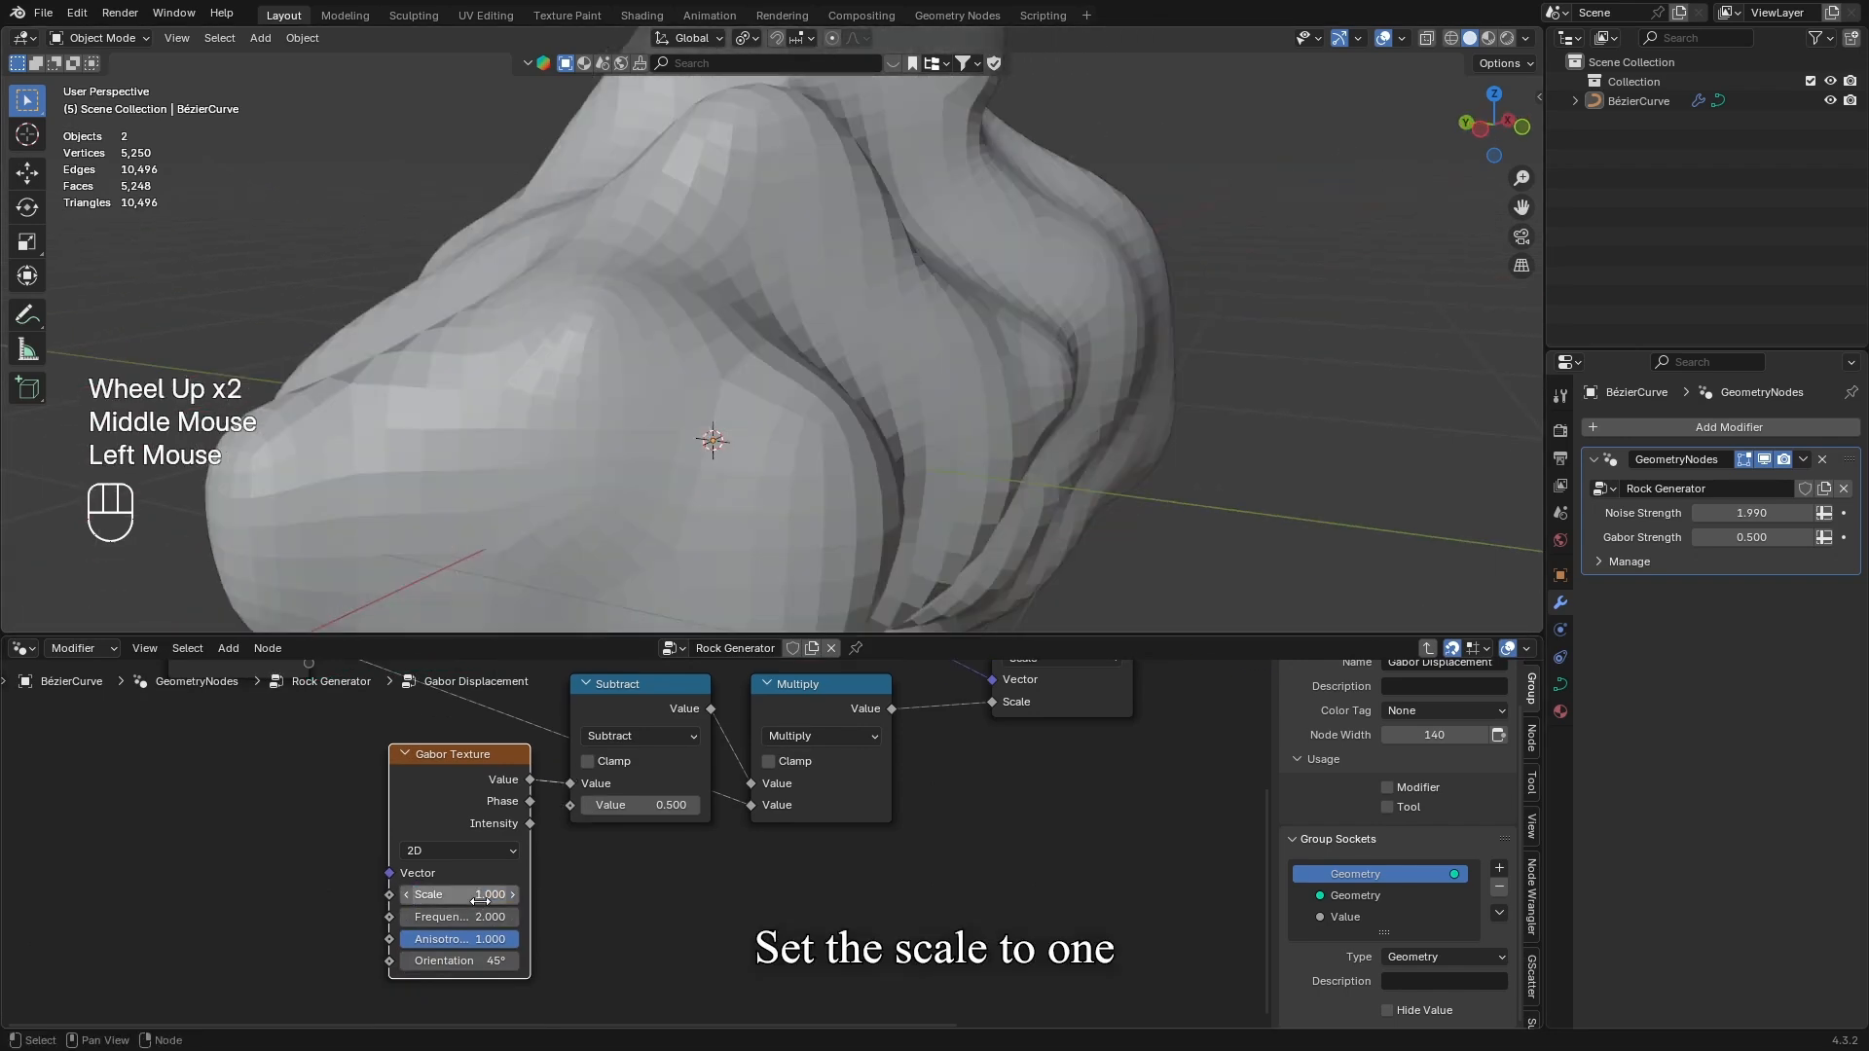
{"action": "middle_click_drag", "start_coordinate": [896, 267], "coordinate": [680, 516]}
{"action": "scroll", "coordinate": [680, 516], "scroll_direction": "down", "scroll_amount": 1}
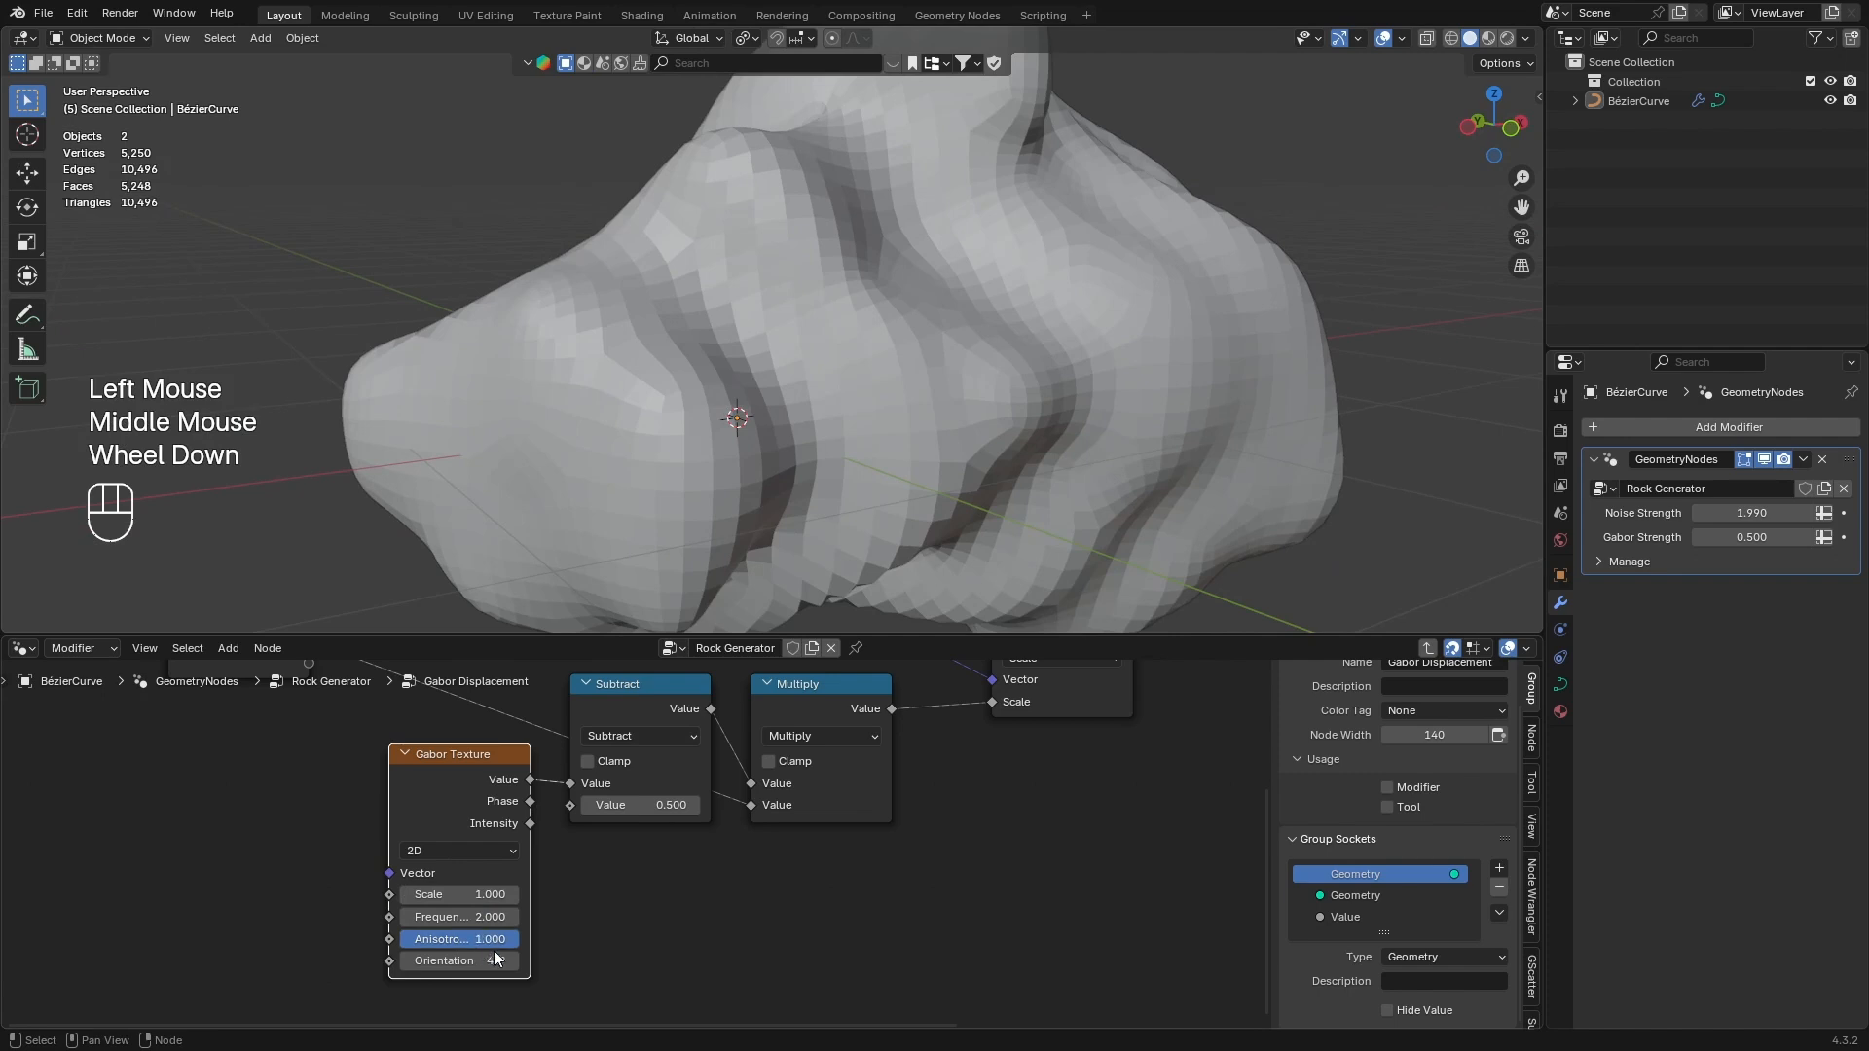
Expose the Gabor Texture's Orientation on the inner Group Input and return to the Rock Generator tree
{"action": "middle_click_drag", "start_coordinate": [353, 883], "coordinate": [360, 921]}
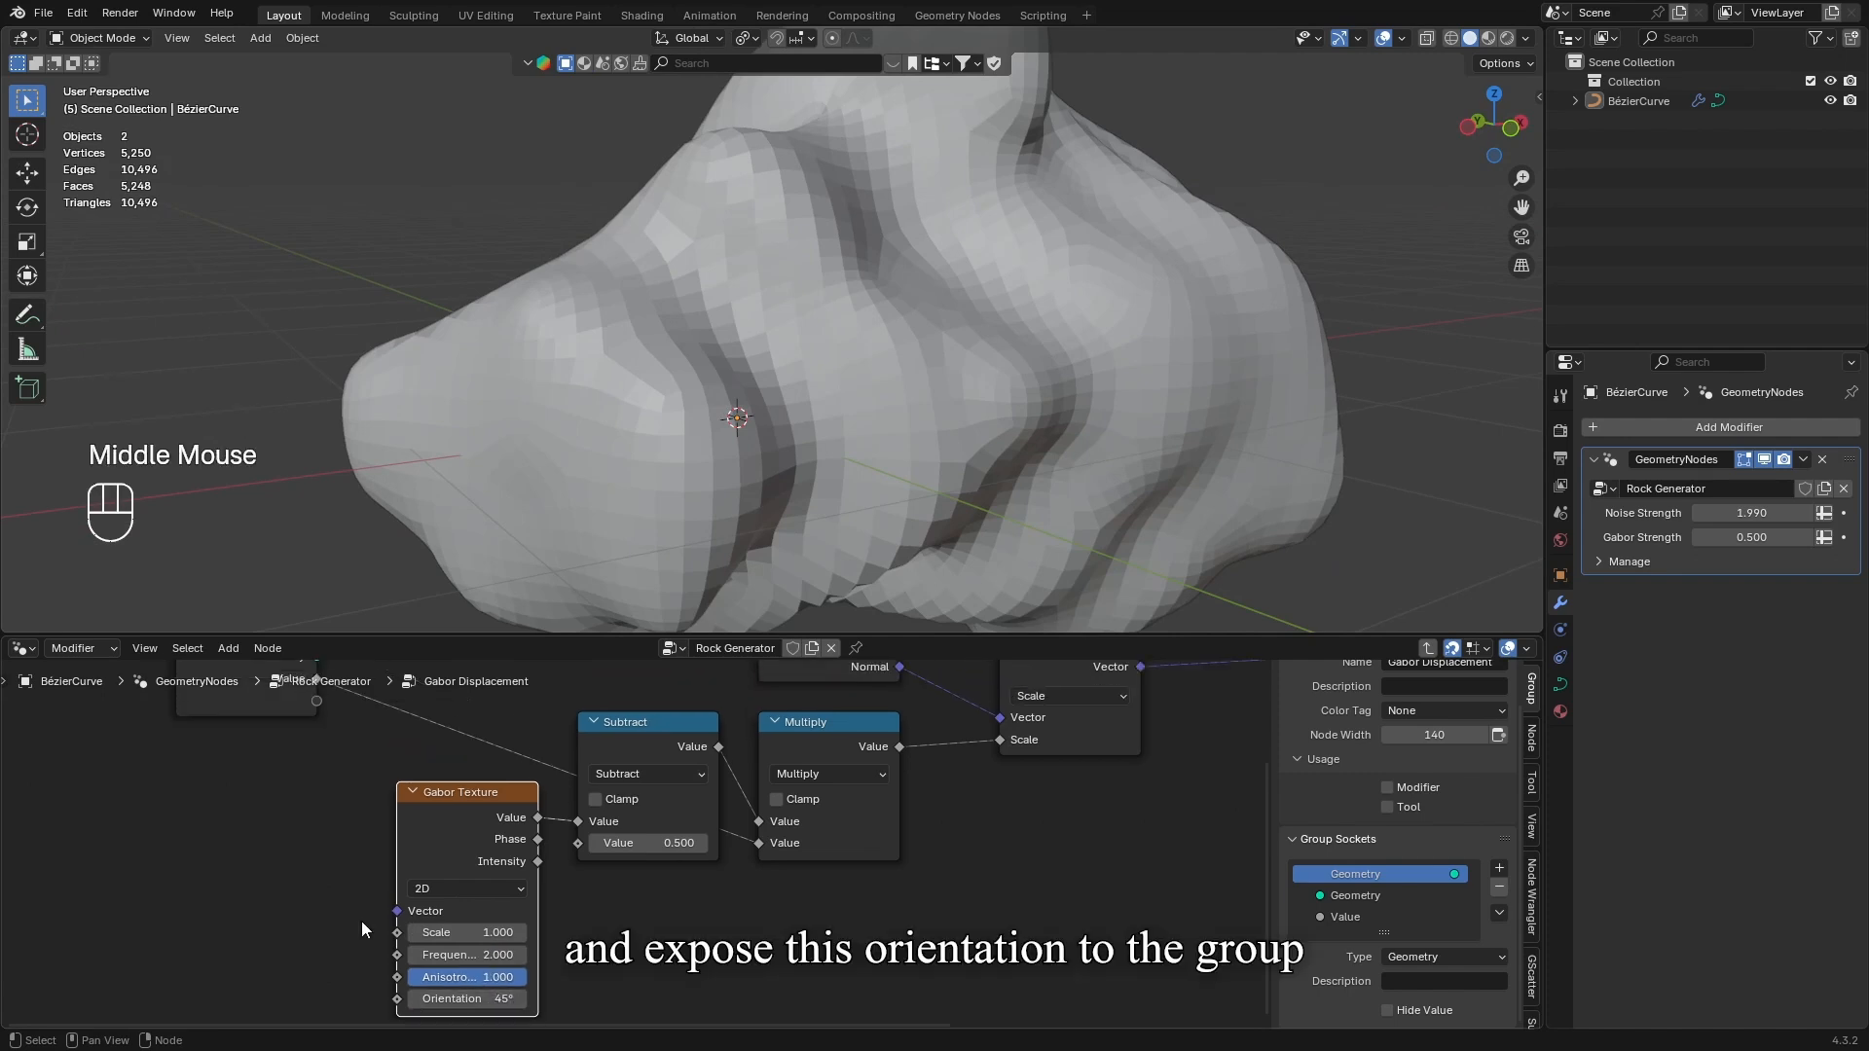
{"action": "left_click_drag", "start_coordinate": [397, 999], "coordinate": [384, 988]}
{"action": "left_click_drag", "start_coordinate": [317, 734], "coordinate": [314, 716]}
{"action": "middle_click_drag", "start_coordinate": [314, 716], "coordinate": [241, 815]}
{"action": "key", "text": "Tab"}
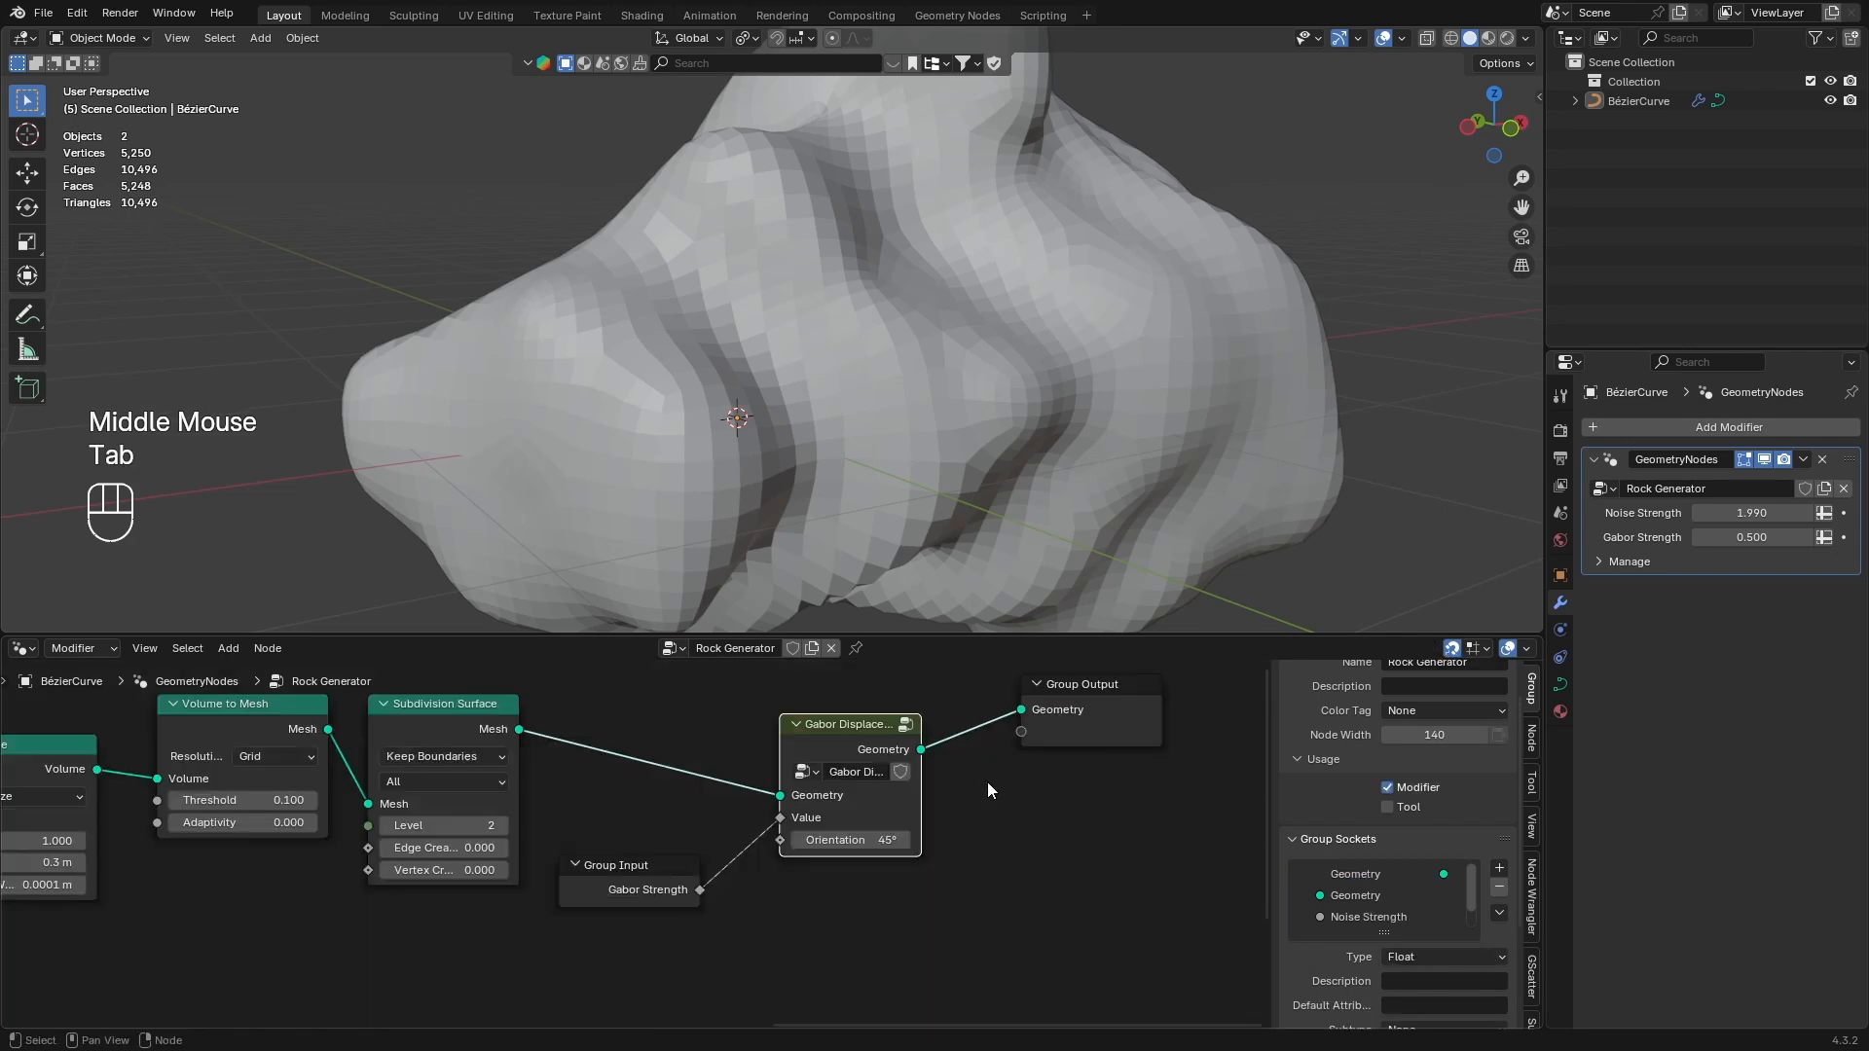
Expose Gabor Displacement's Orientation as a new Group Input socket, then hide that node's unused sockets and move it level with the group
{"action": "left_click", "coordinate": [684, 874]}
{"action": "key", "text": "ctrl+h"}
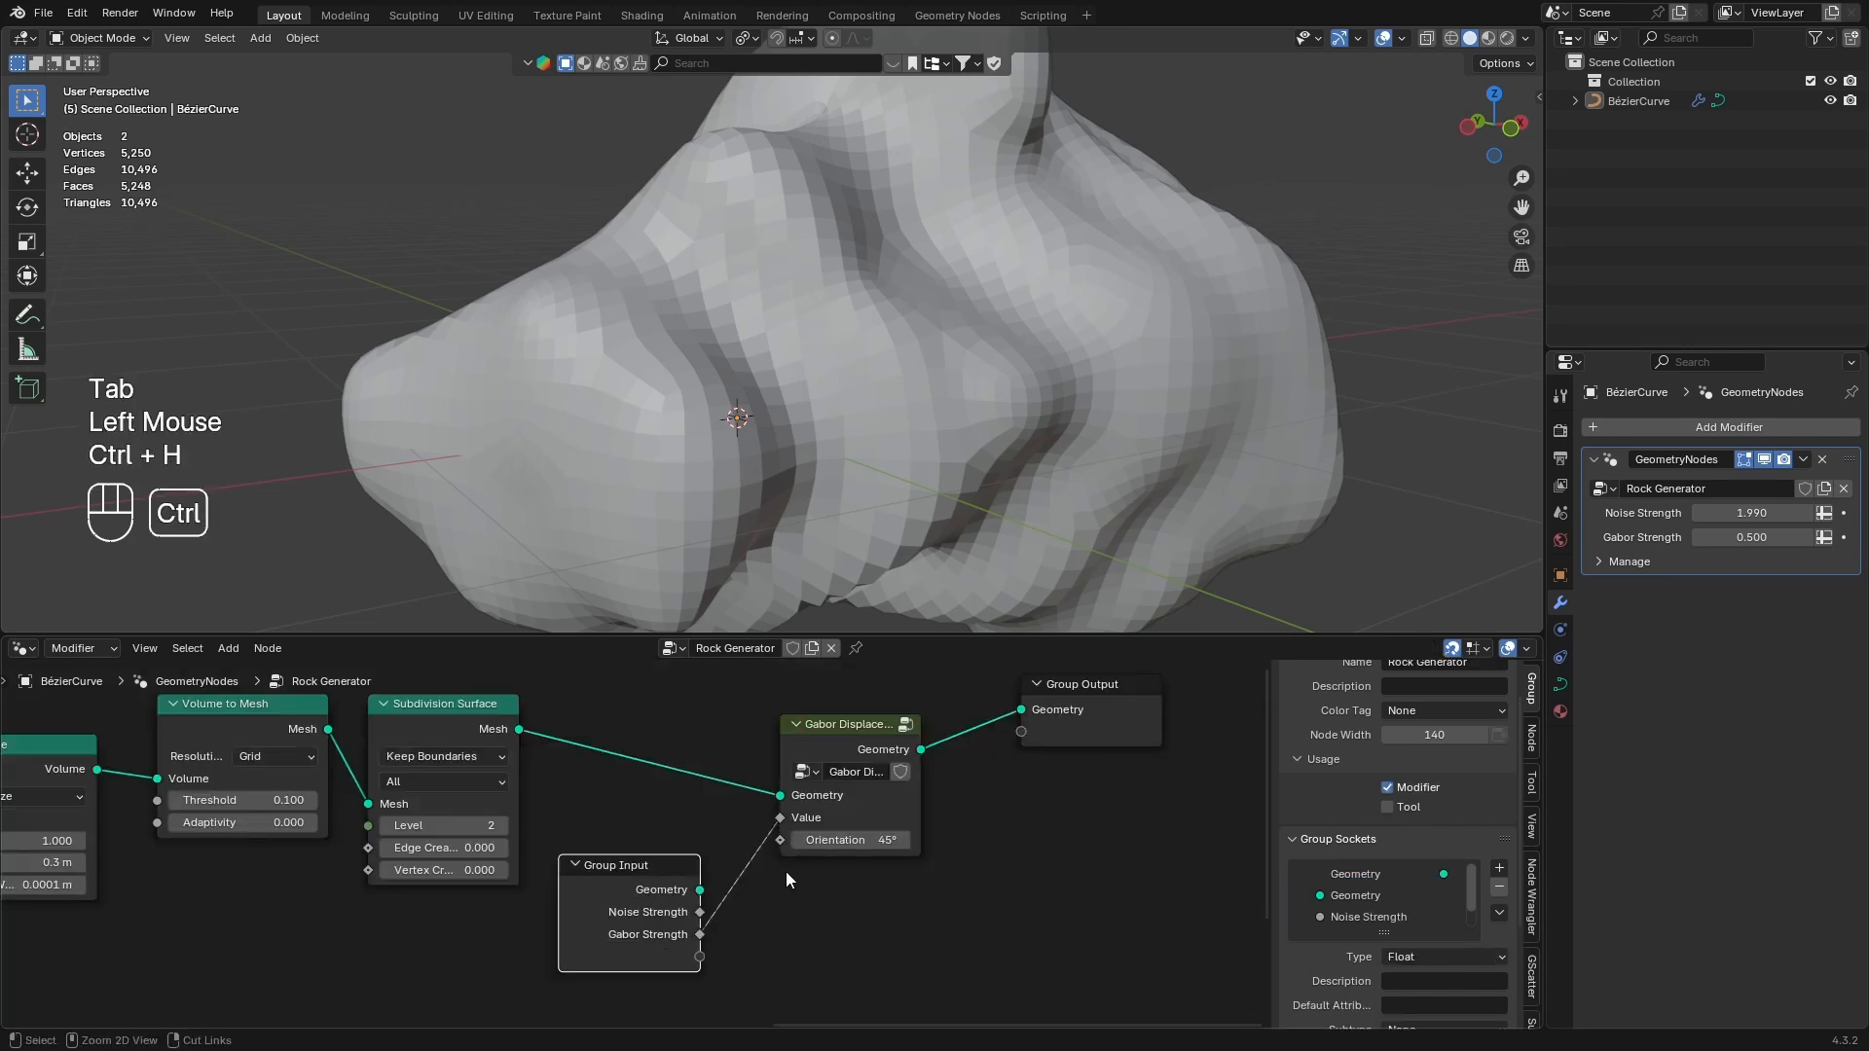
{"action": "left_click_drag", "start_coordinate": [779, 840], "coordinate": [712, 961]}
{"action": "left_click", "coordinate": [622, 909]}
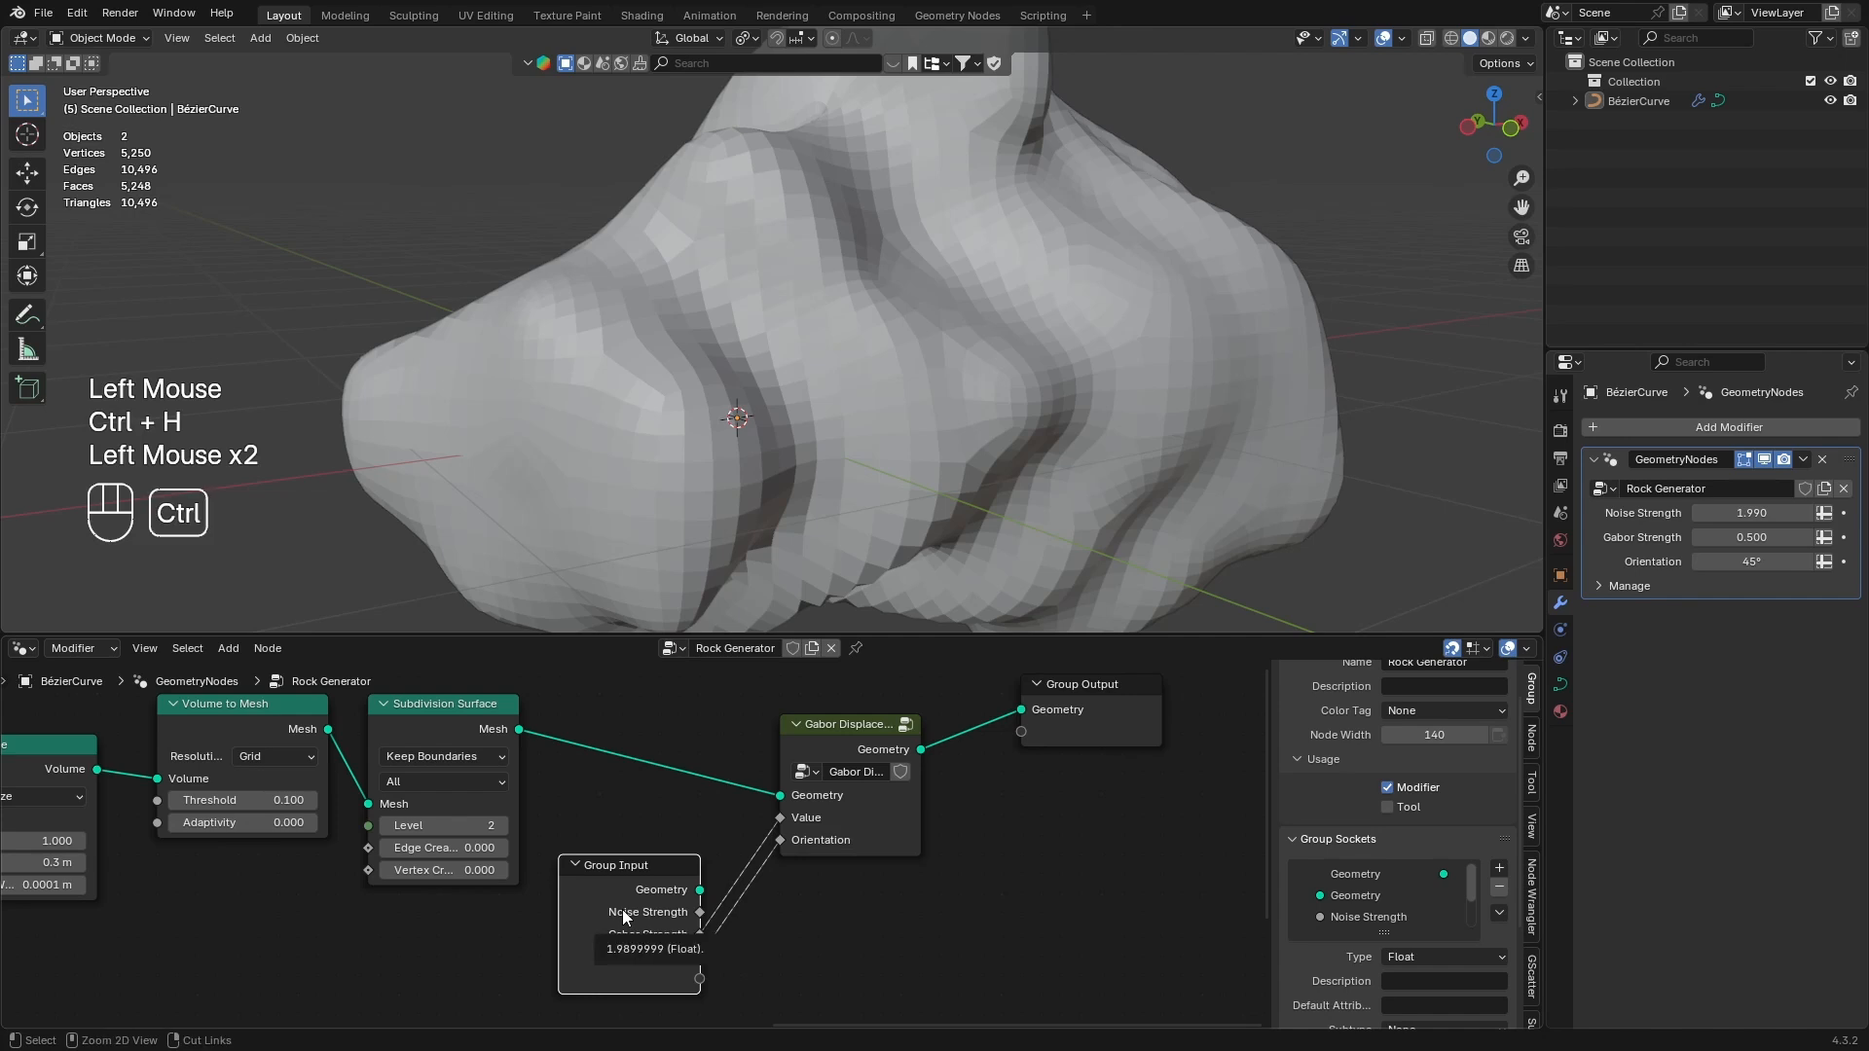
{"action": "key", "text": "ctrl+h"}
{"action": "left_click_drag", "start_coordinate": [593, 861], "coordinate": [595, 810]}
{"action": "middle_click_drag", "start_coordinate": [849, 831], "coordinate": [628, 863]}
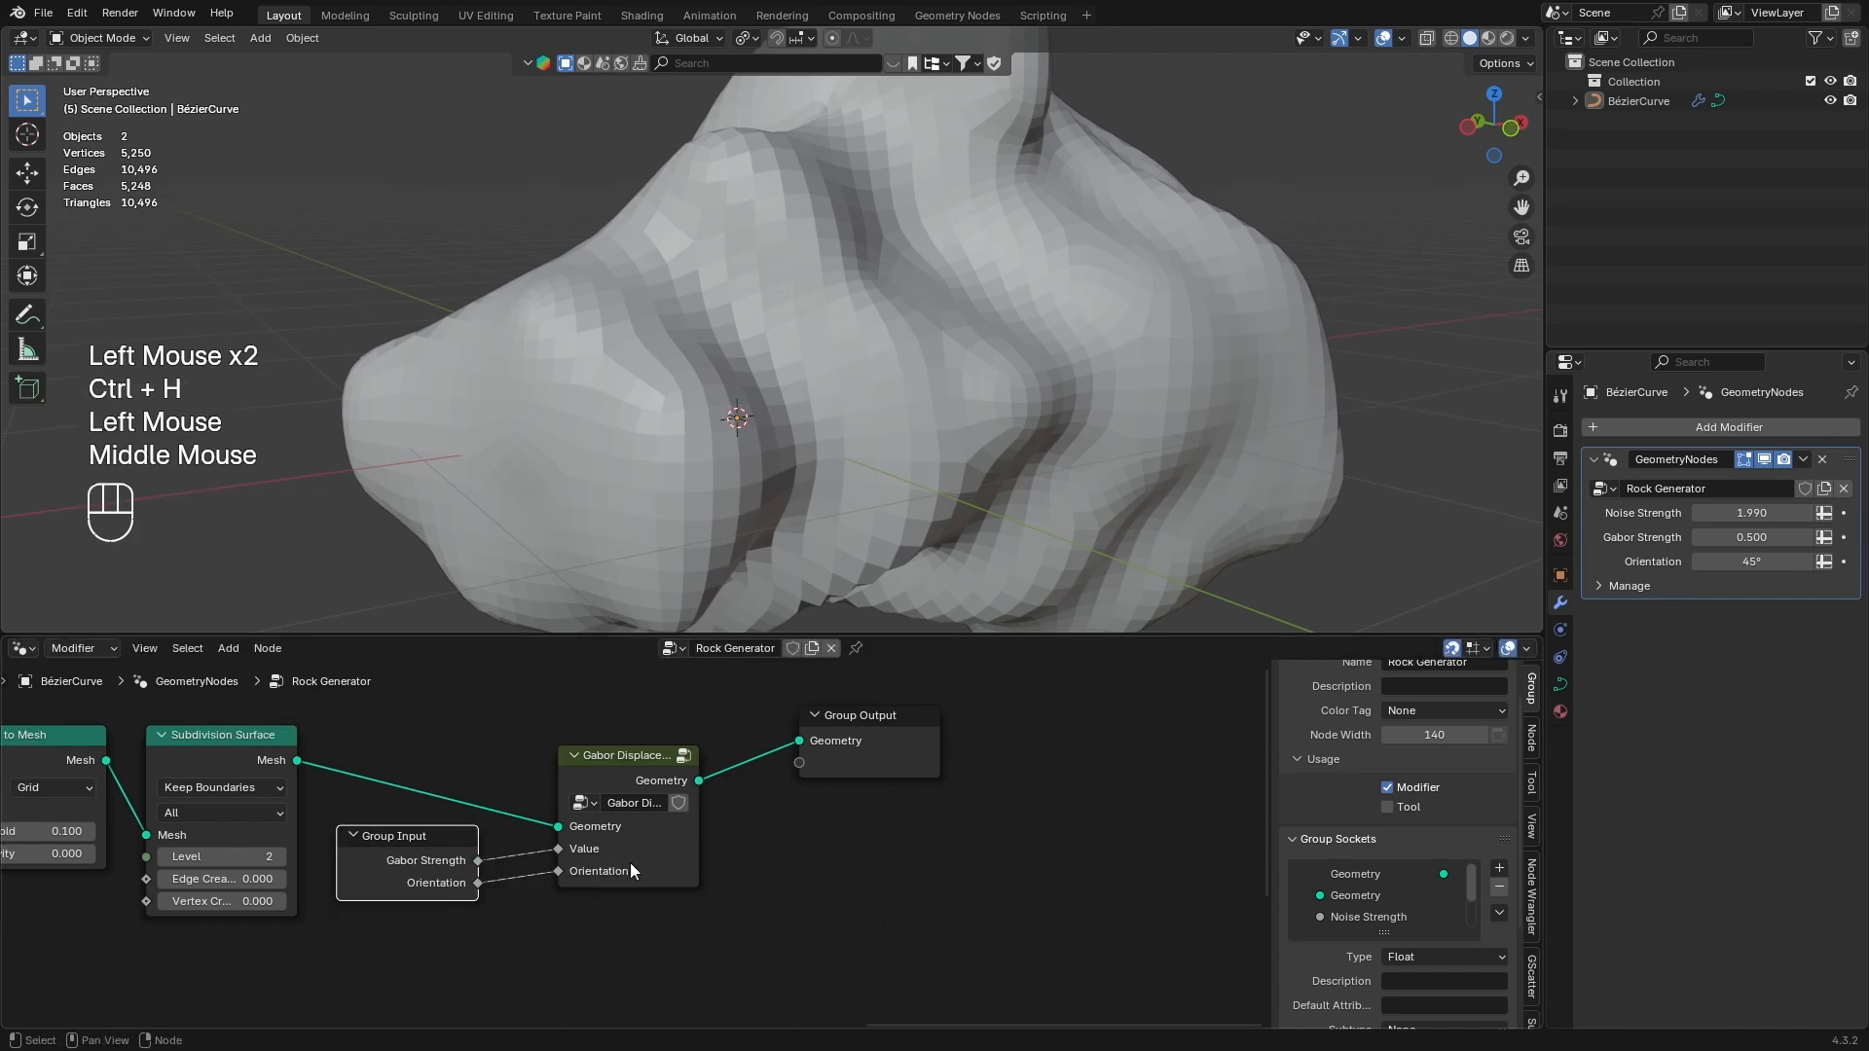
{"action": "left_click", "coordinate": [886, 764]}
{"action": "left_click", "coordinate": [604, 763]}
{"action": "key", "text": "Tab"}
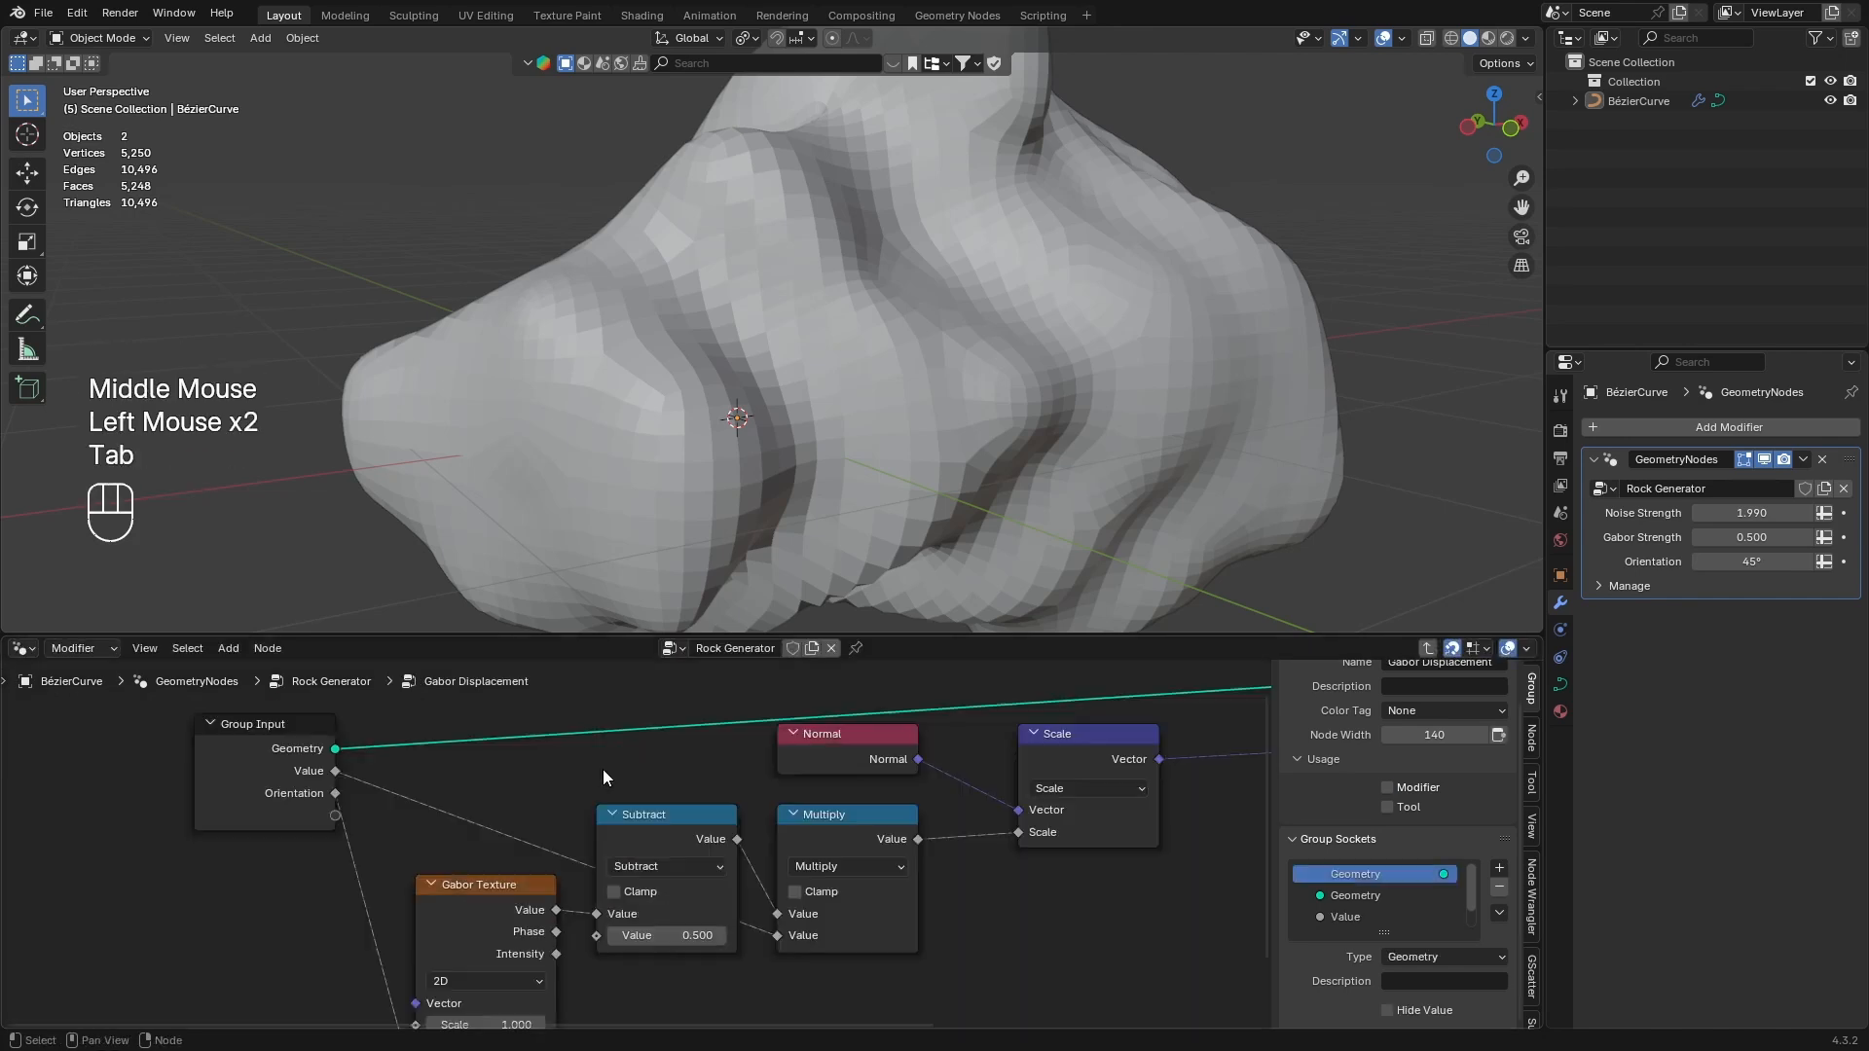
{"action": "middle_click_drag", "start_coordinate": [604, 769], "coordinate": [590, 809]}
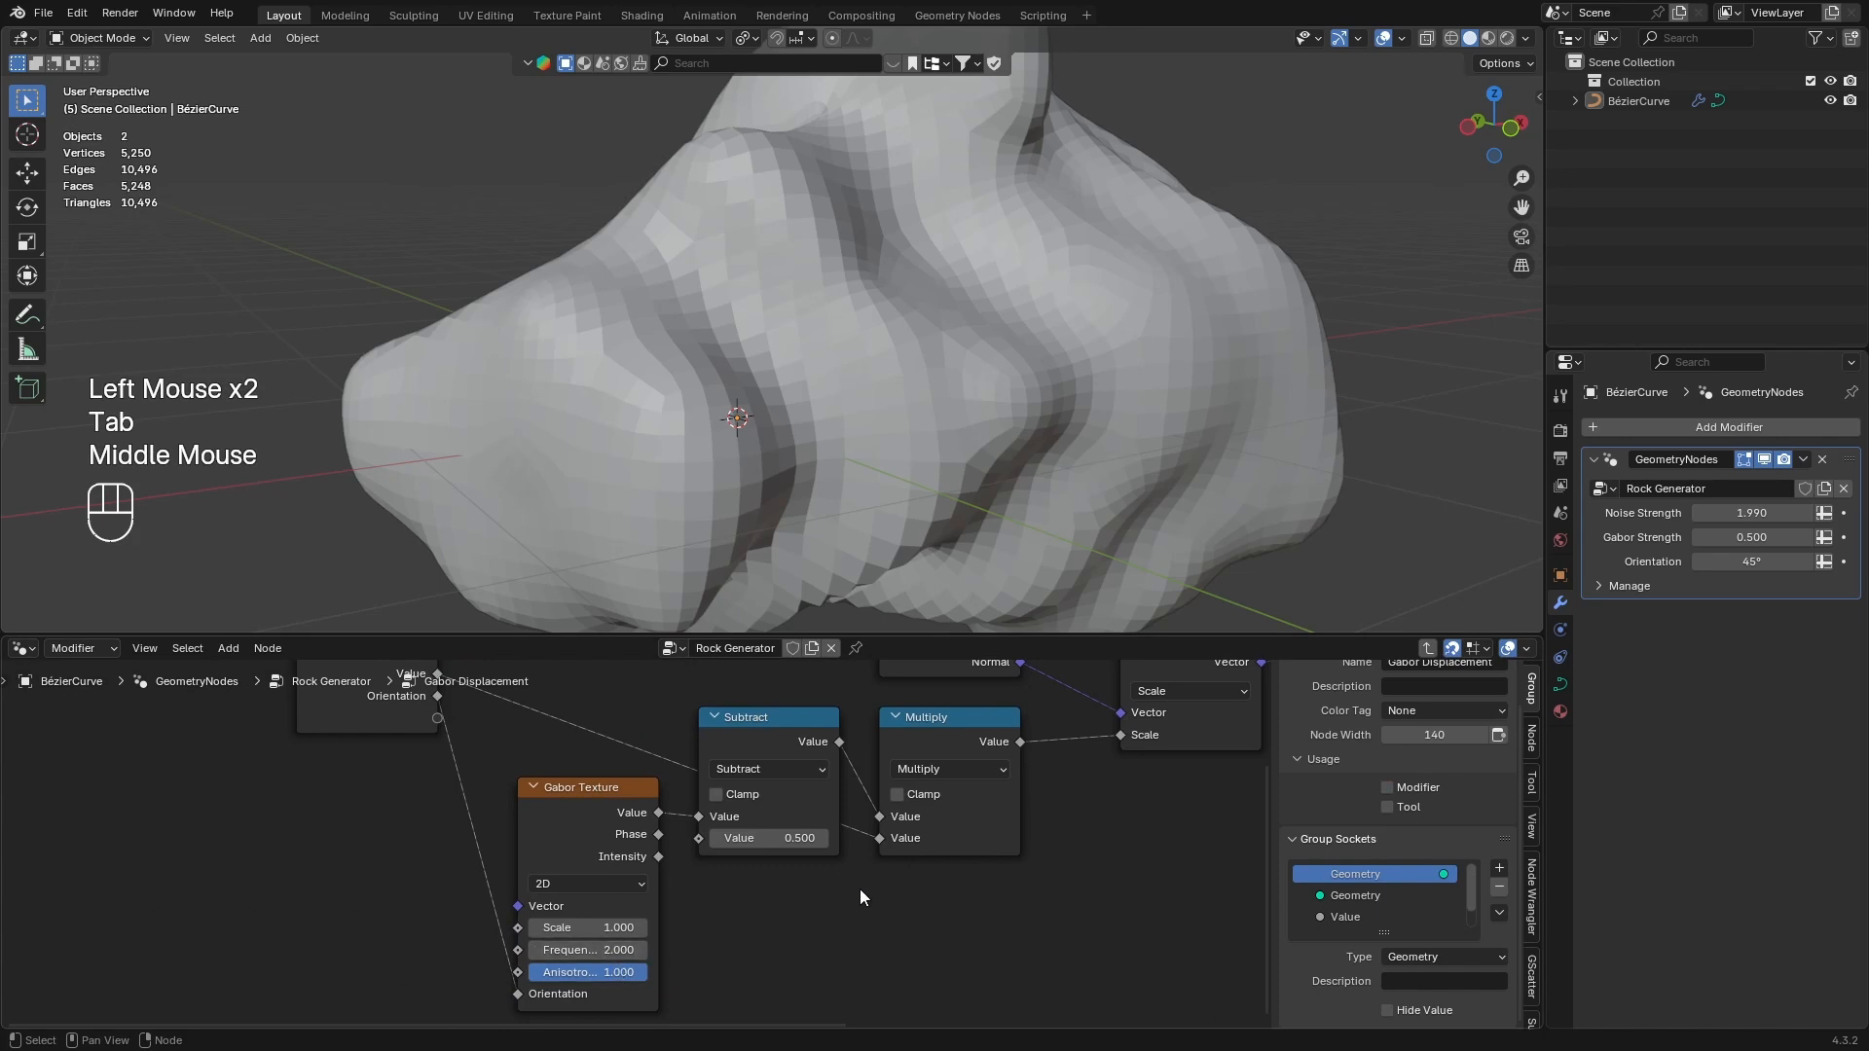
{"action": "key", "text": "Tab"}
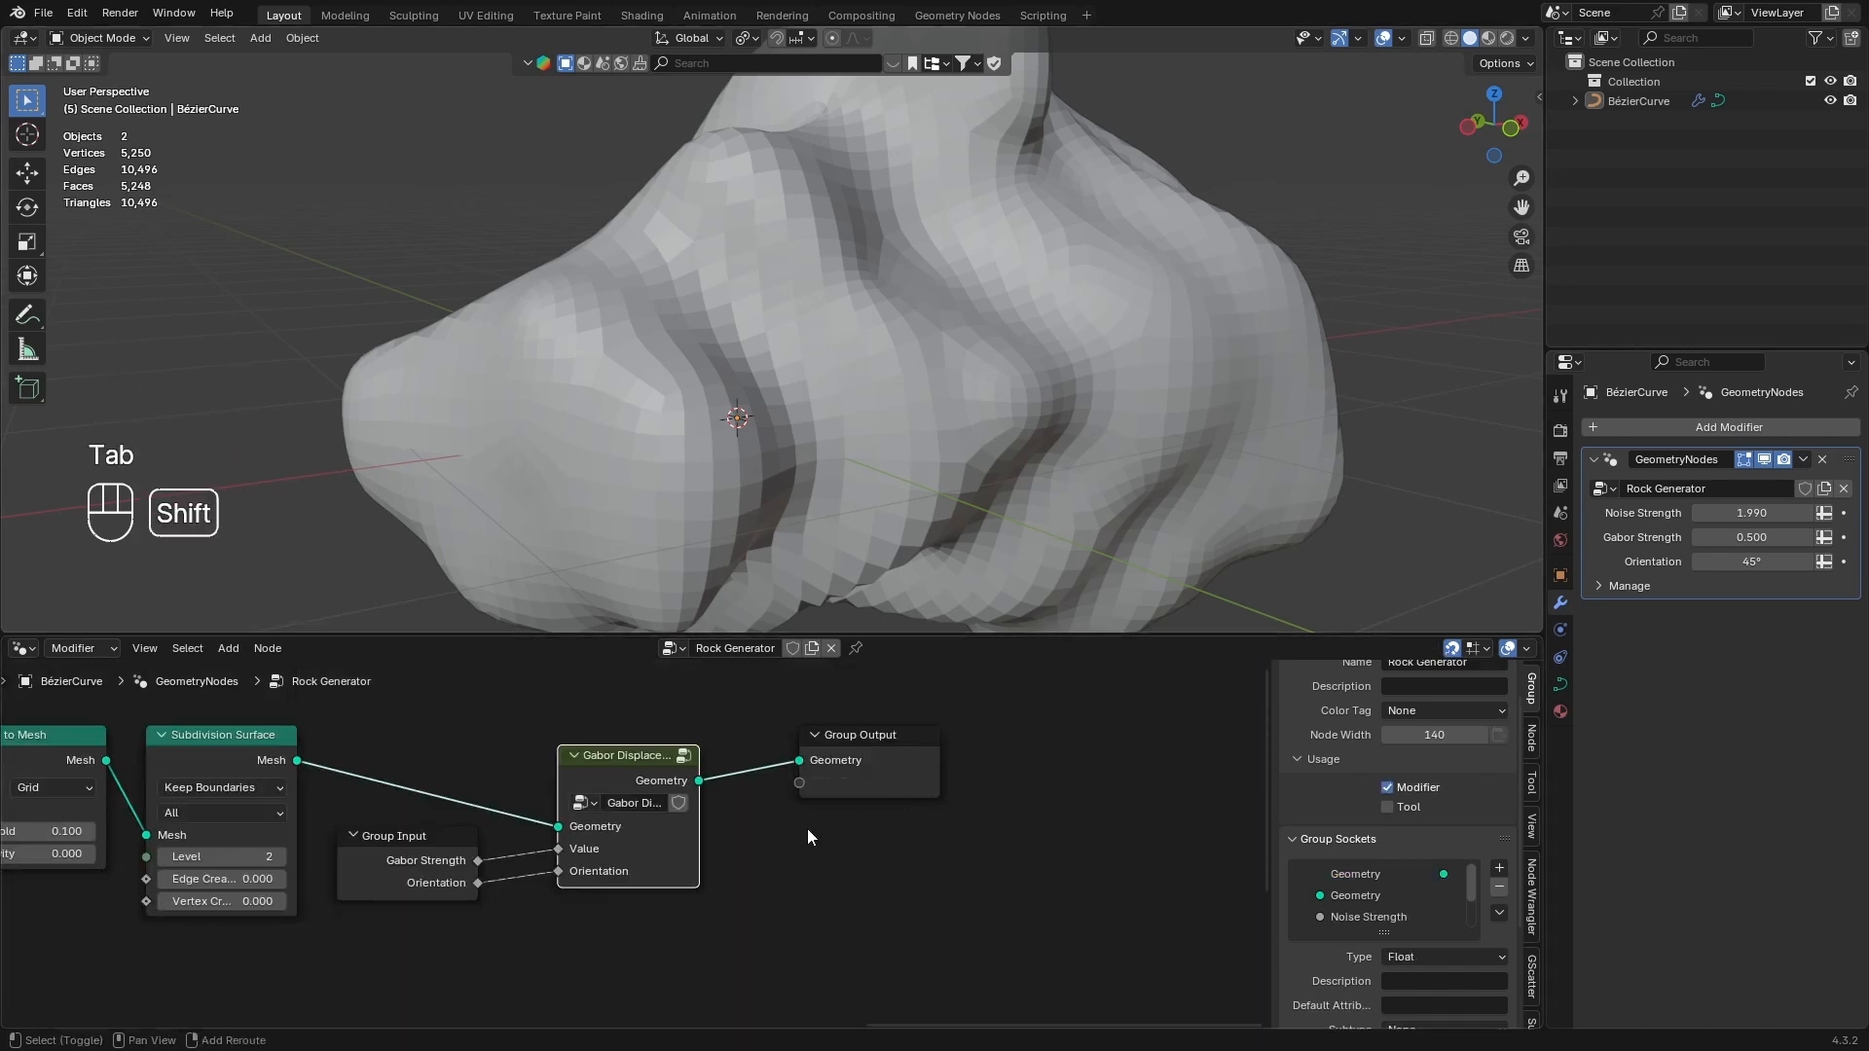
Insert a Set Shade Smooth node between the Gabor Displacement group and the Group Output
{"action": "key", "text": "shift+a"}
{"action": "type", "text": "s"}
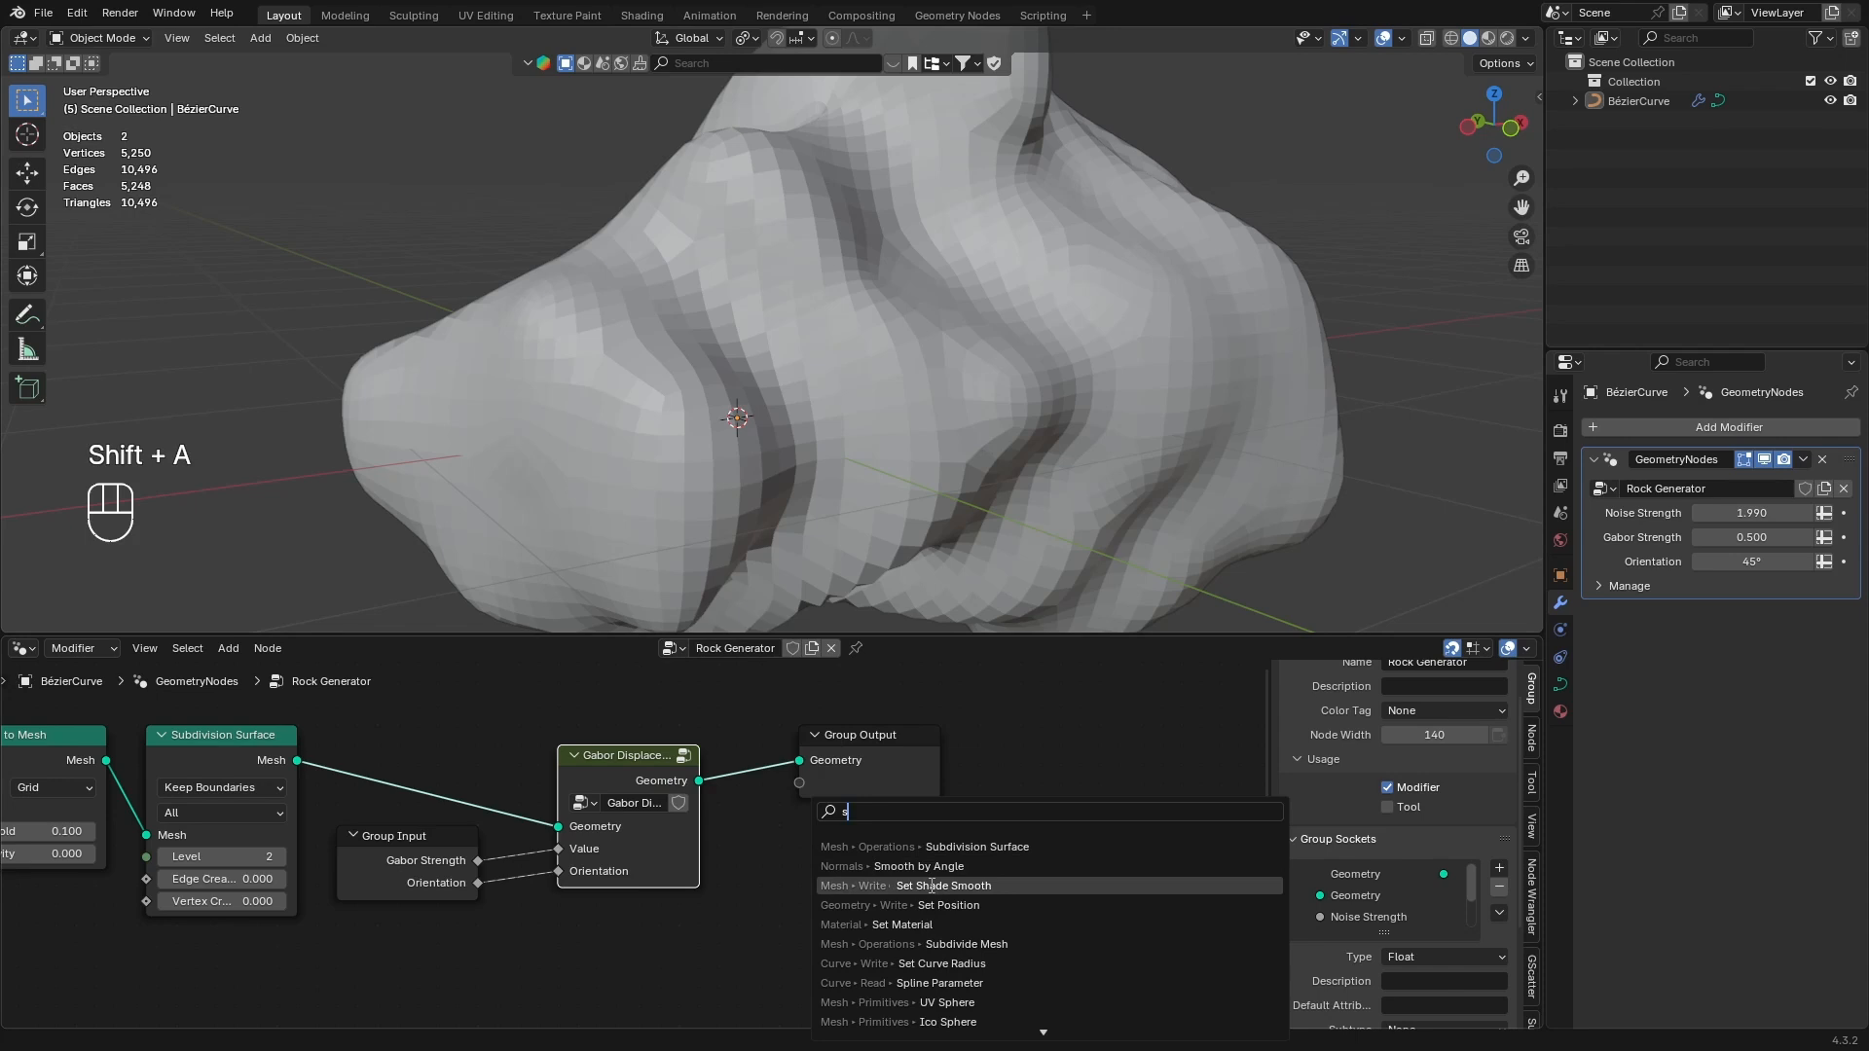
{"action": "left_click", "coordinate": [876, 886]}
{"action": "left_click", "coordinate": [755, 758]}
Insert a Smooth by Angle node between Set Shade Smooth and the Group Output
{"action": "key", "text": "shift+a"}
{"action": "type", "text": "smoo"}
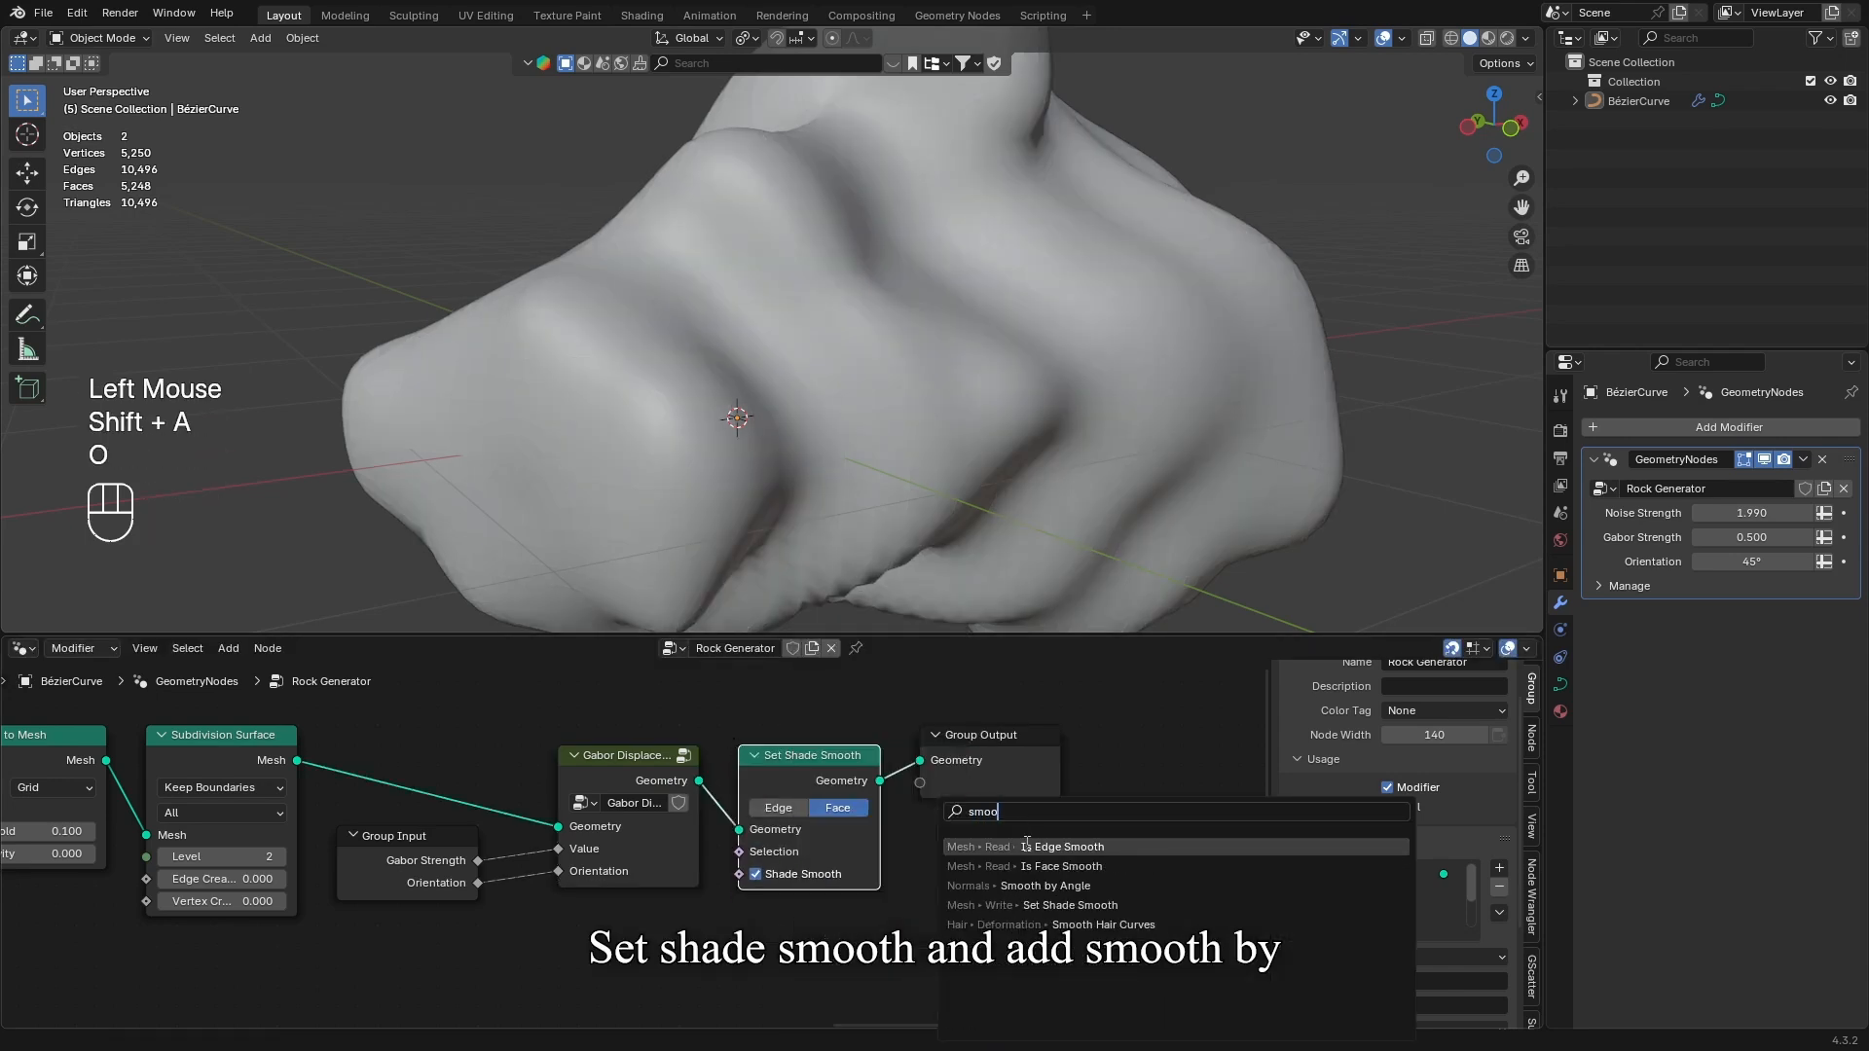
{"action": "left_click", "coordinate": [1064, 886]}
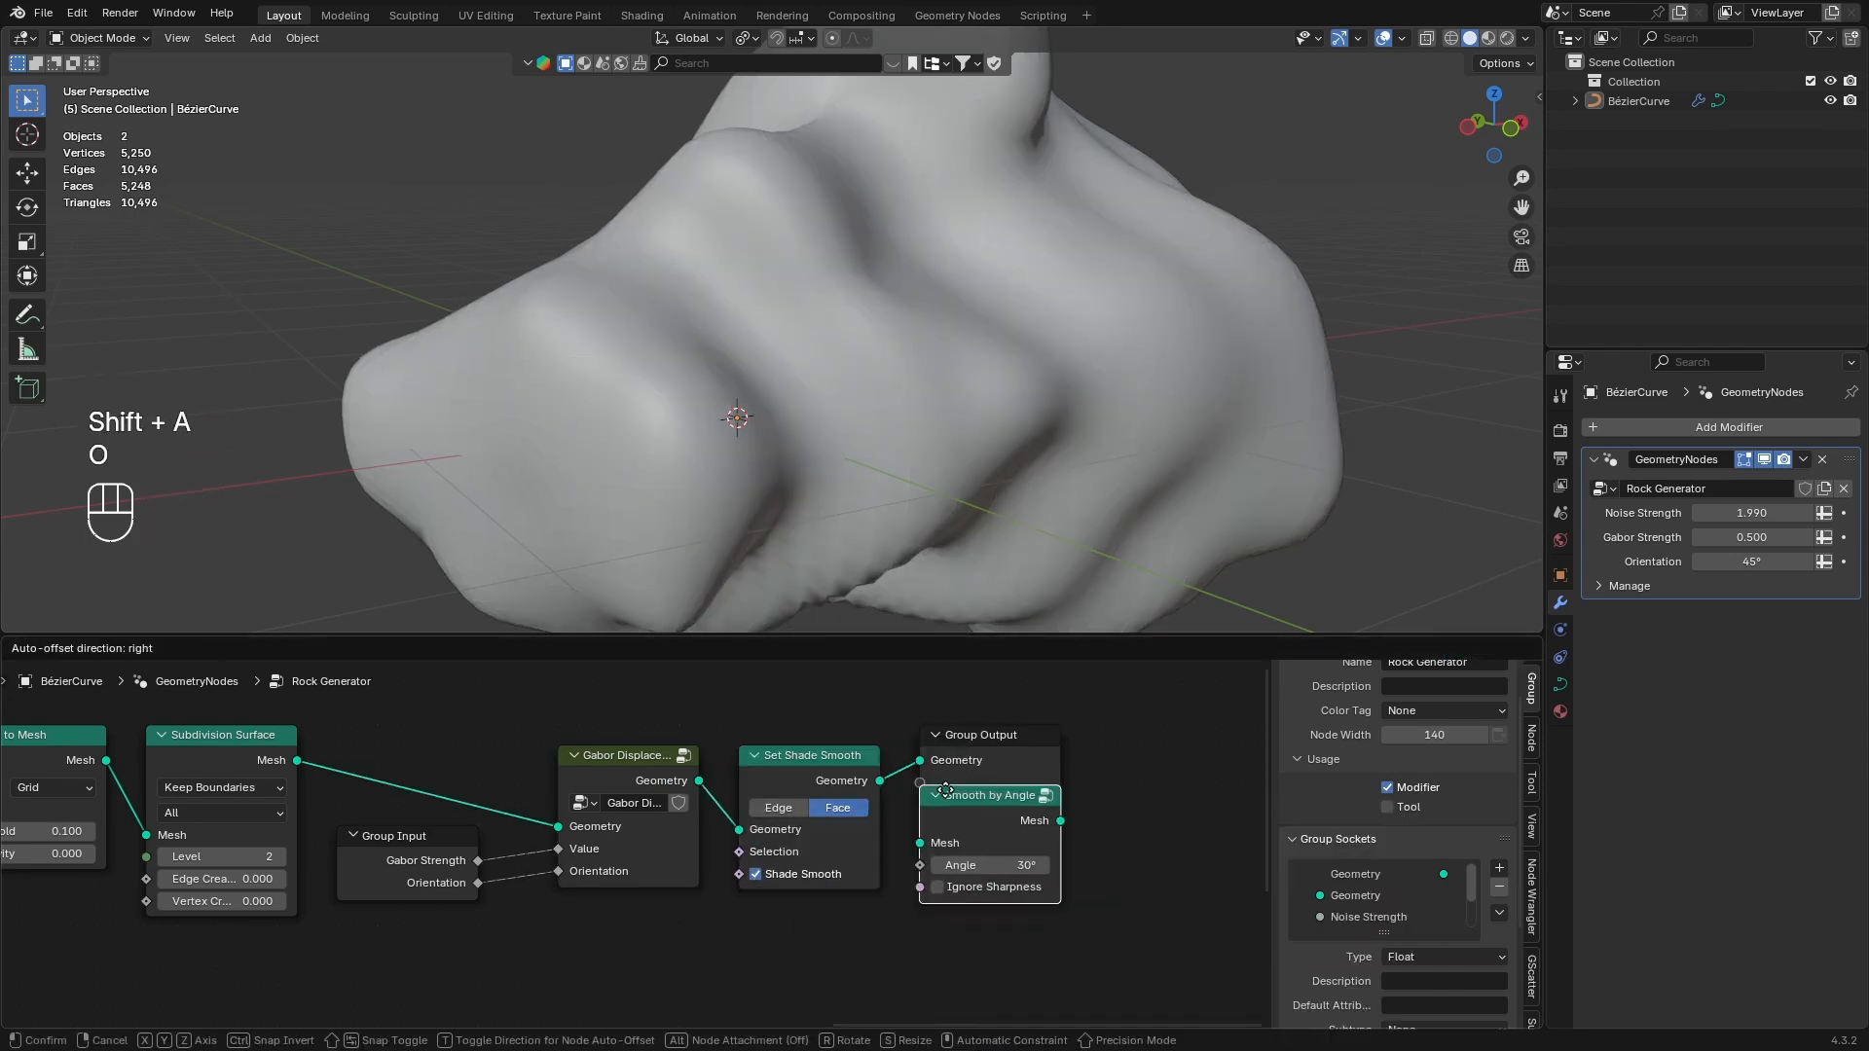
{"action": "left_click", "coordinate": [936, 757]}
Set the Smooth by Angle node's angle to 45° and check the shading on the rock
{"action": "middle_click_drag", "start_coordinate": [1030, 416], "coordinate": [906, 420]}
{"action": "scroll", "coordinate": [1009, 407], "scroll_direction": "down", "scroll_amount": 2}
{"action": "scroll", "coordinate": [870, 289], "scroll_direction": "up", "scroll_amount": 1}
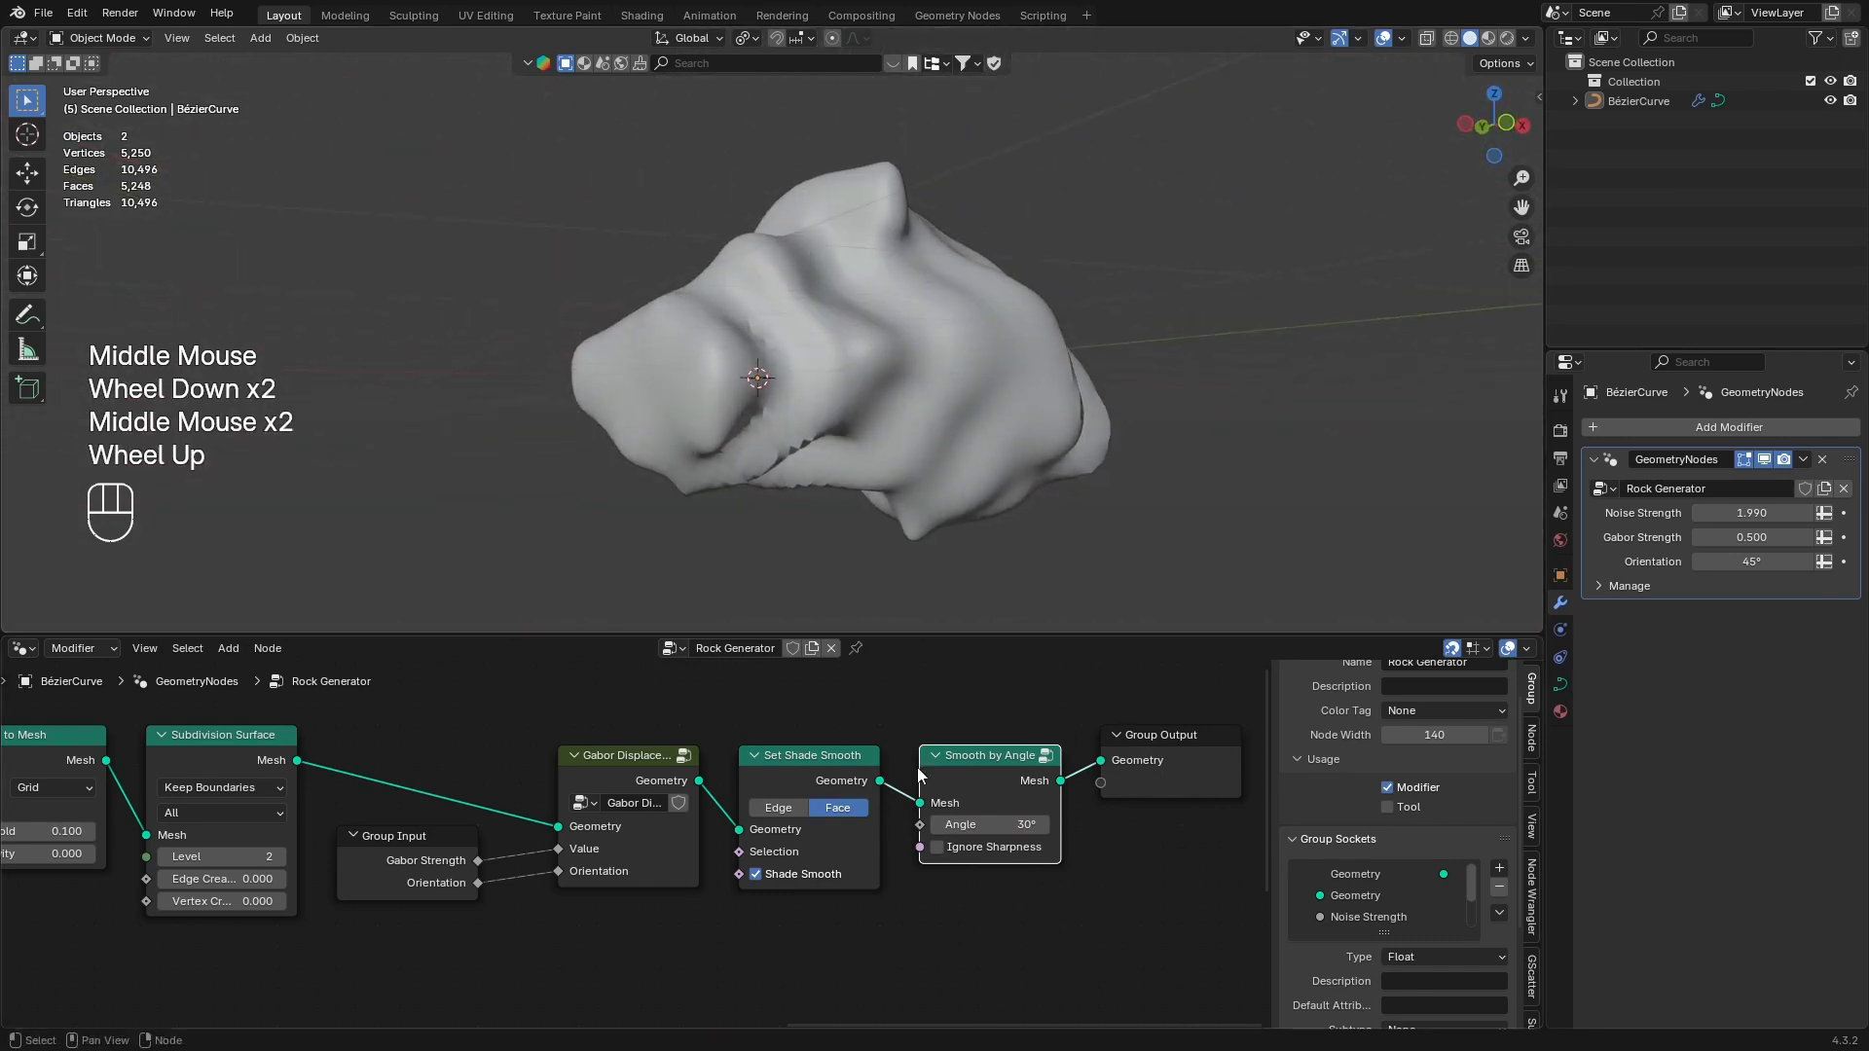
{"action": "scroll", "coordinate": [974, 794], "scroll_direction": "up", "scroll_amount": 2}
{"action": "left_click_drag", "start_coordinate": [1096, 820], "coordinate": [1139, 821]}
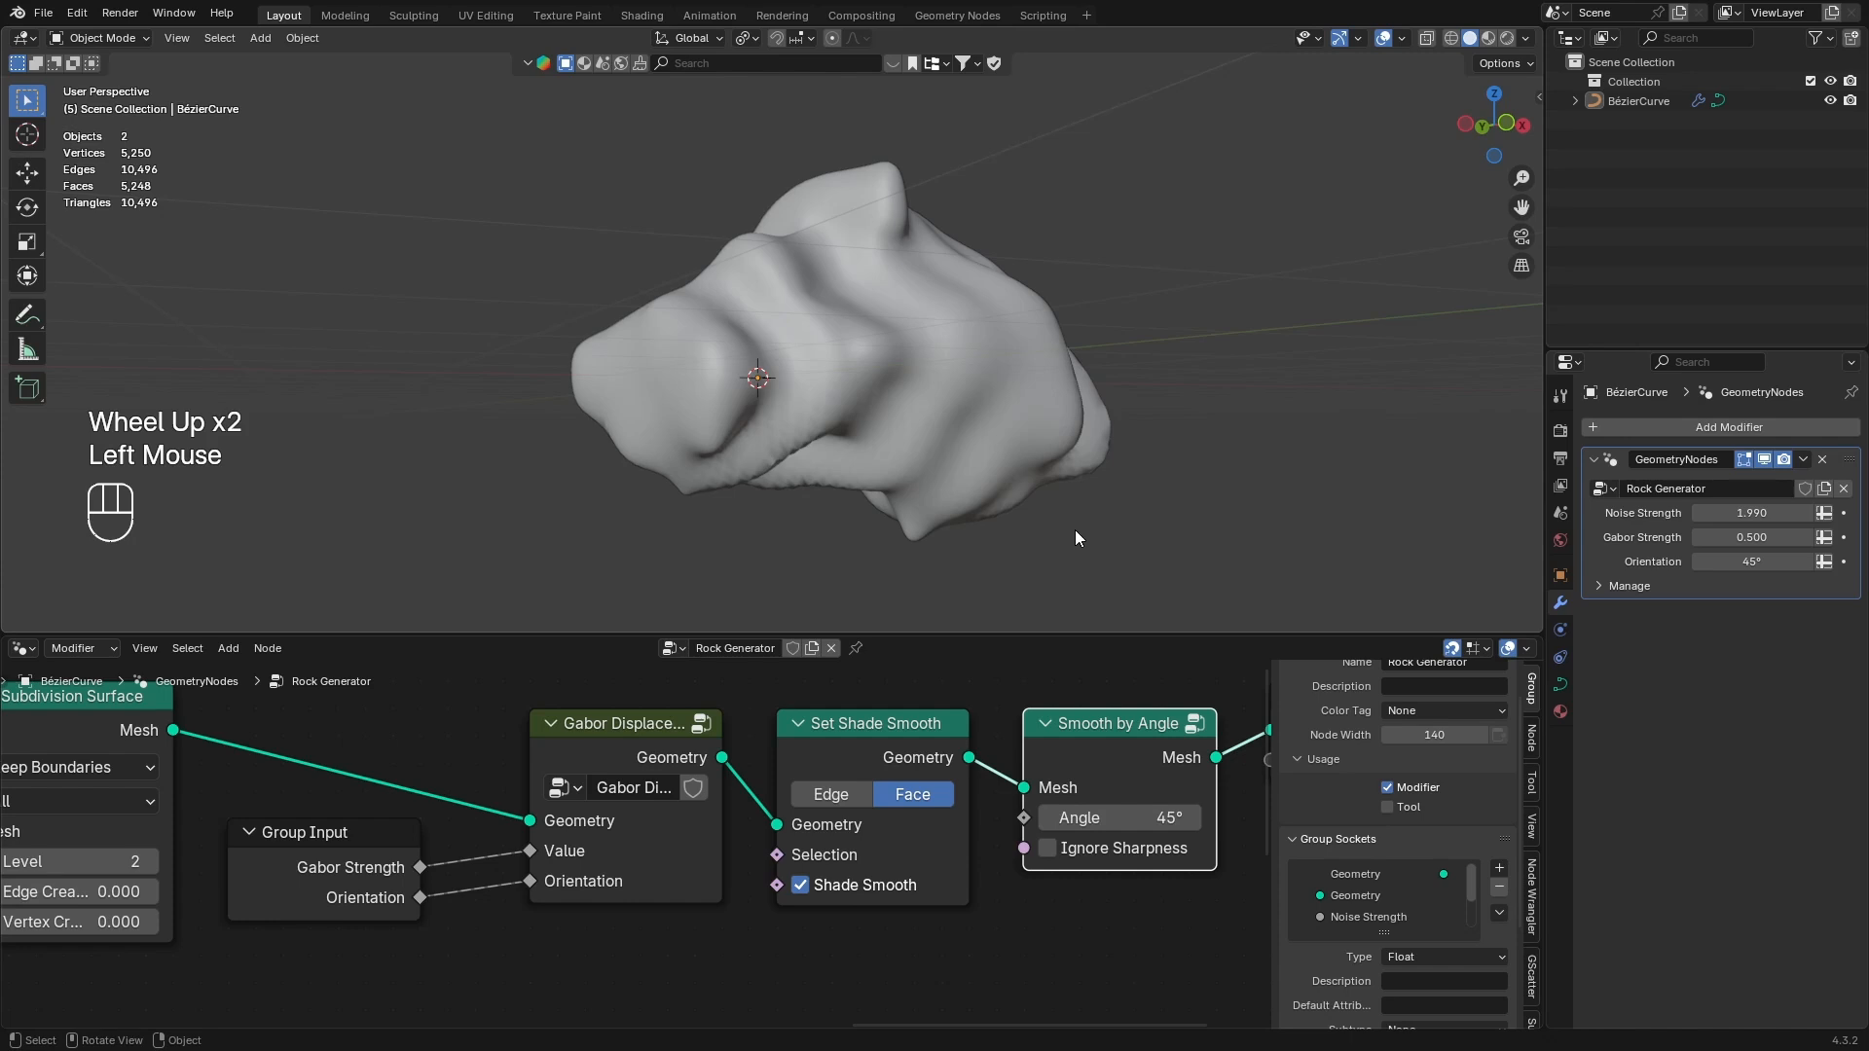
{"action": "middle_click_drag", "start_coordinate": [1074, 529], "coordinate": [964, 453]}
{"action": "mouse_move", "coordinate": [964, 453]}
{"action": "middle_mouse_down", "text": "shift"}
{"action": "mouse_move", "coordinate": [893, 463]}
{"action": "mouse_move", "coordinate": [984, 429]}
{"action": "middle_mouse_up", "text": "shift"}
Insert a Merge by Distance node between Smooth by Angle and the Group Output
{"action": "left_click", "coordinate": [1750, 435]}
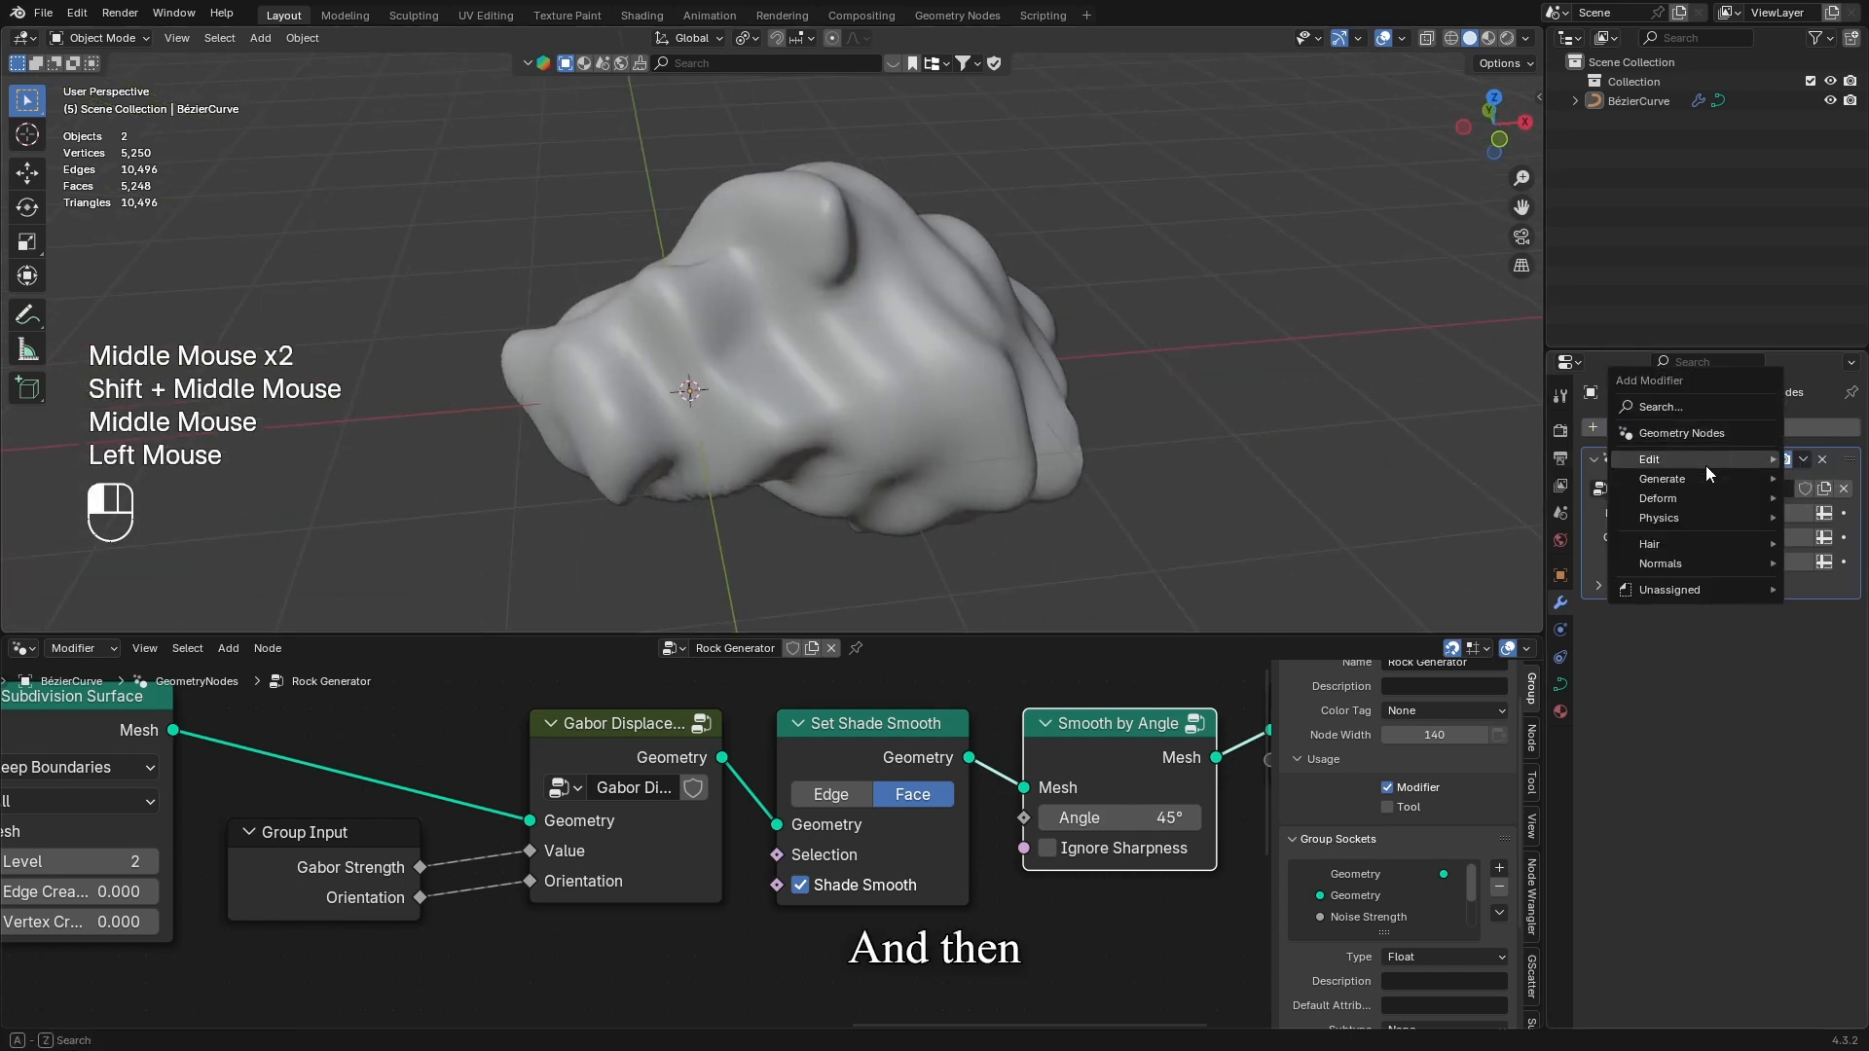
{"action": "middle_click_drag", "start_coordinate": [1145, 873], "coordinate": [945, 855]}
{"action": "key", "text": "shift+a"}
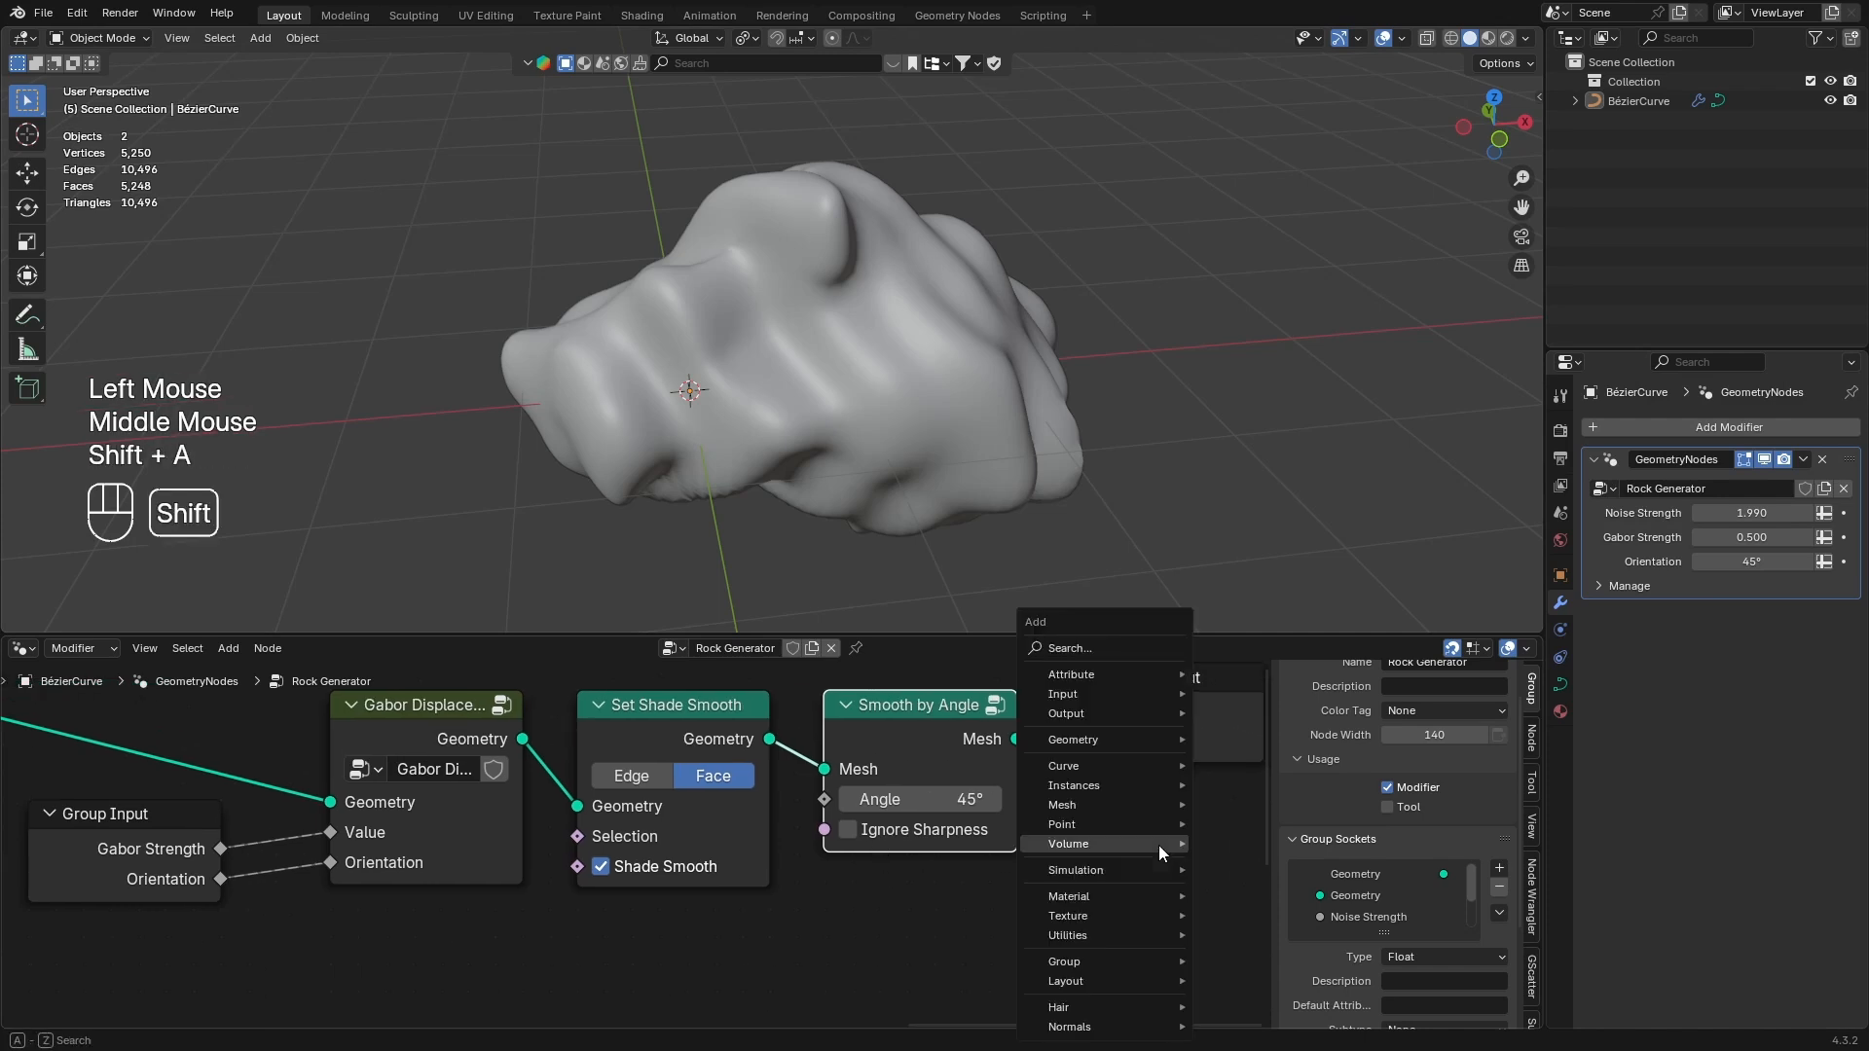
{"action": "type", "text": "merge"}
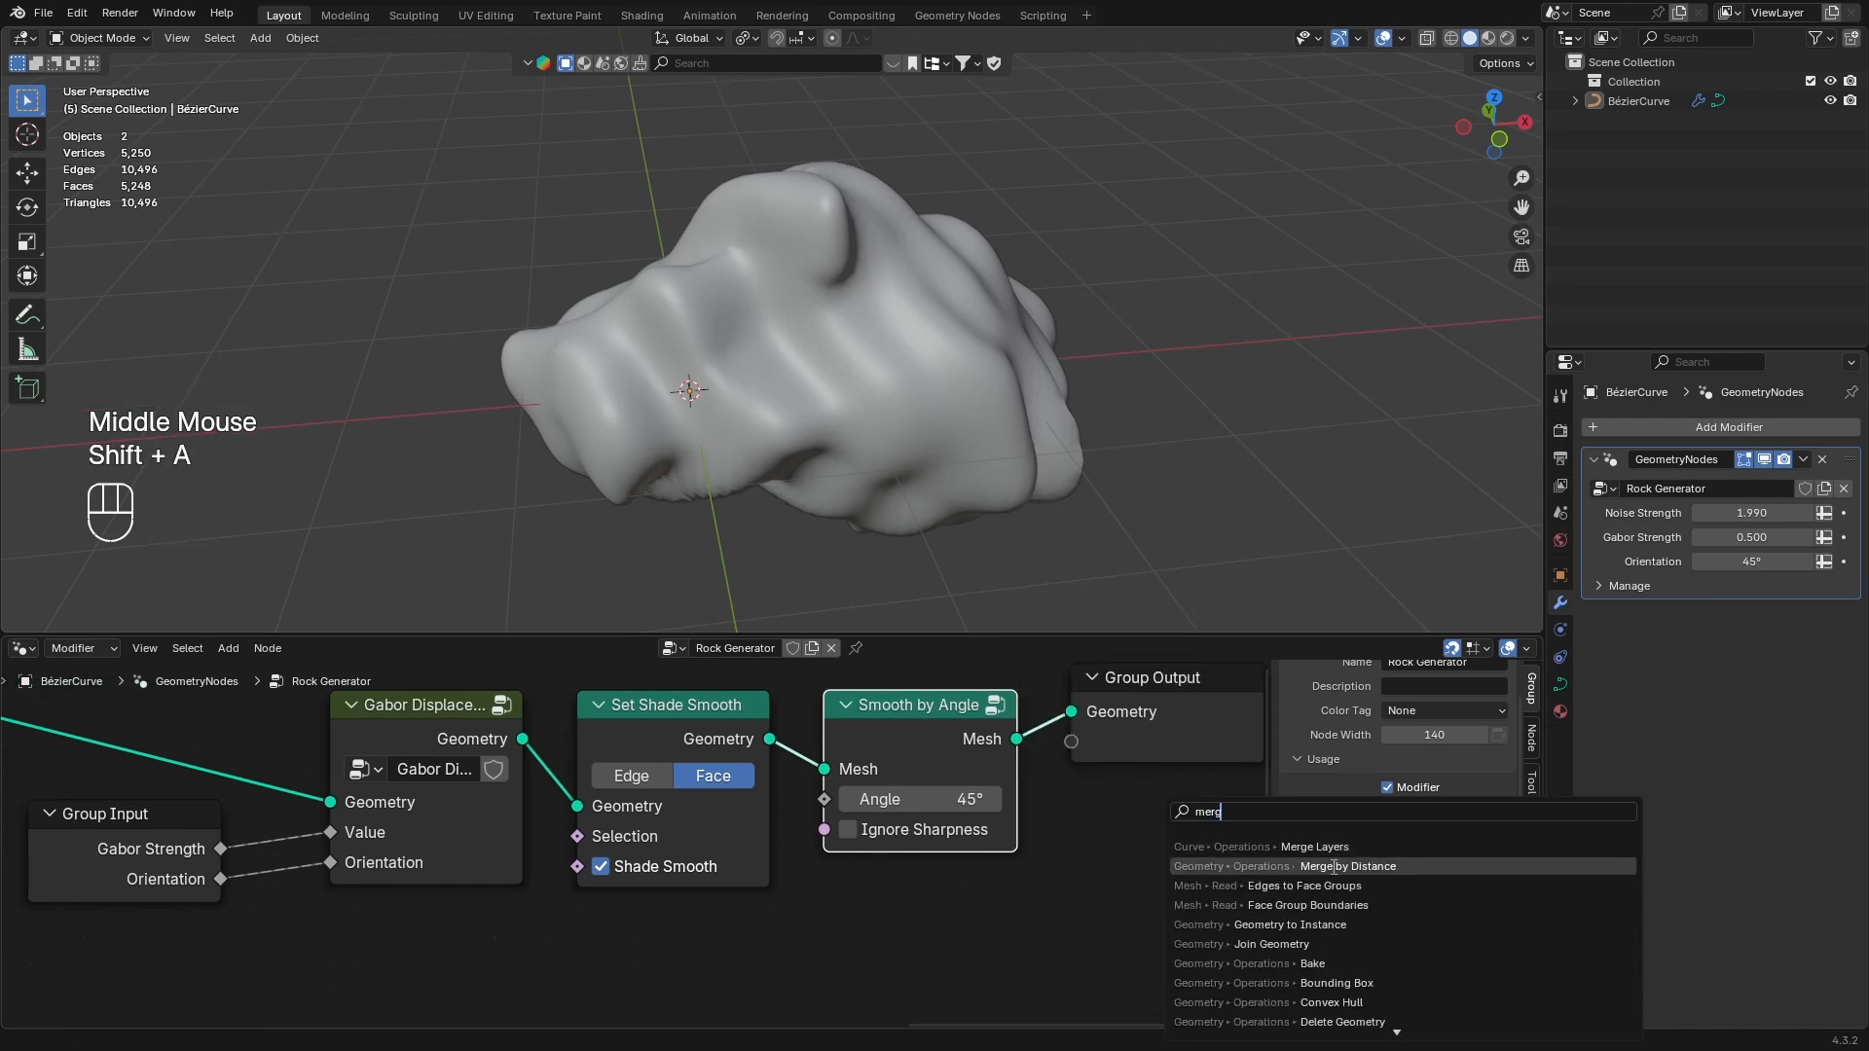
{"action": "key", "text": "Return"}
{"action": "left_click", "coordinate": [1037, 773]}
{"action": "middle_click_drag", "start_coordinate": [1037, 773], "coordinate": [814, 666]}
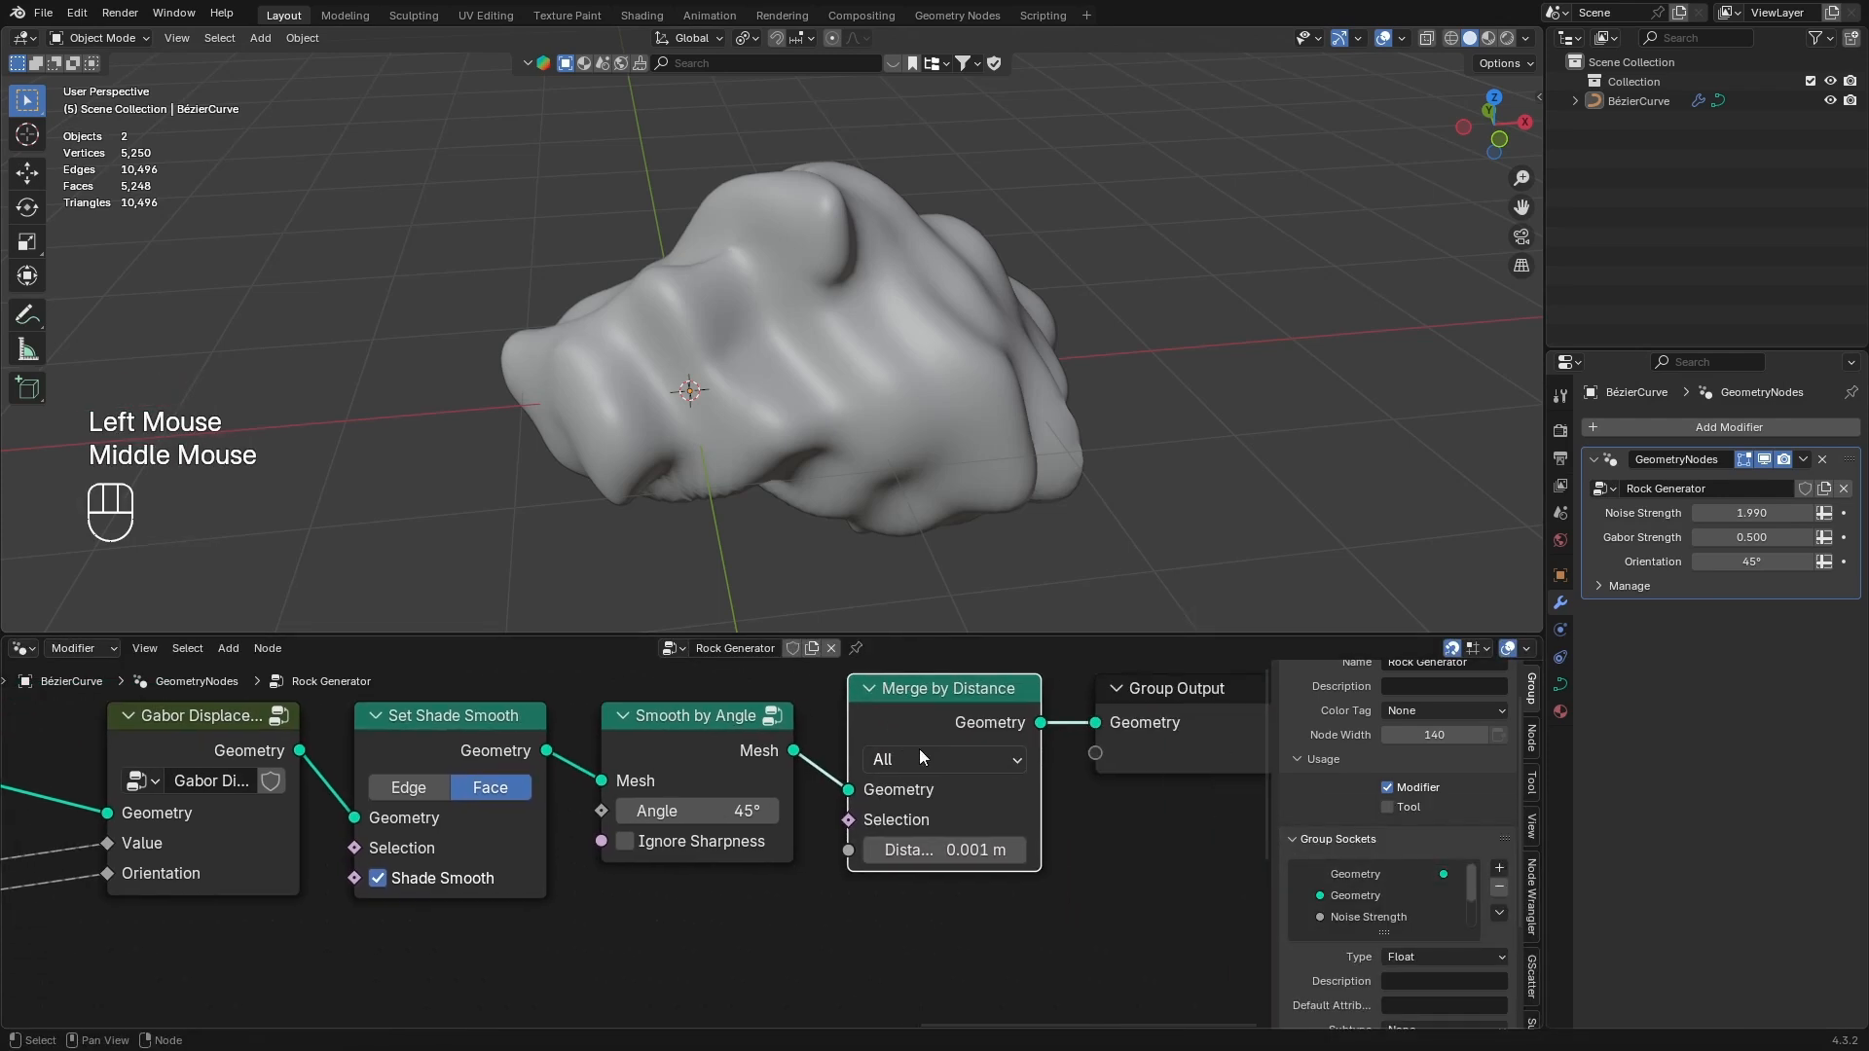
Try merge distances of 0.1 m and 0.3 m on the Merge by Distance node and compare the rock
{"action": "left_click", "coordinate": [976, 850]}
{"action": "type", "text": ".1"}
{"action": "key", "text": "Return"}
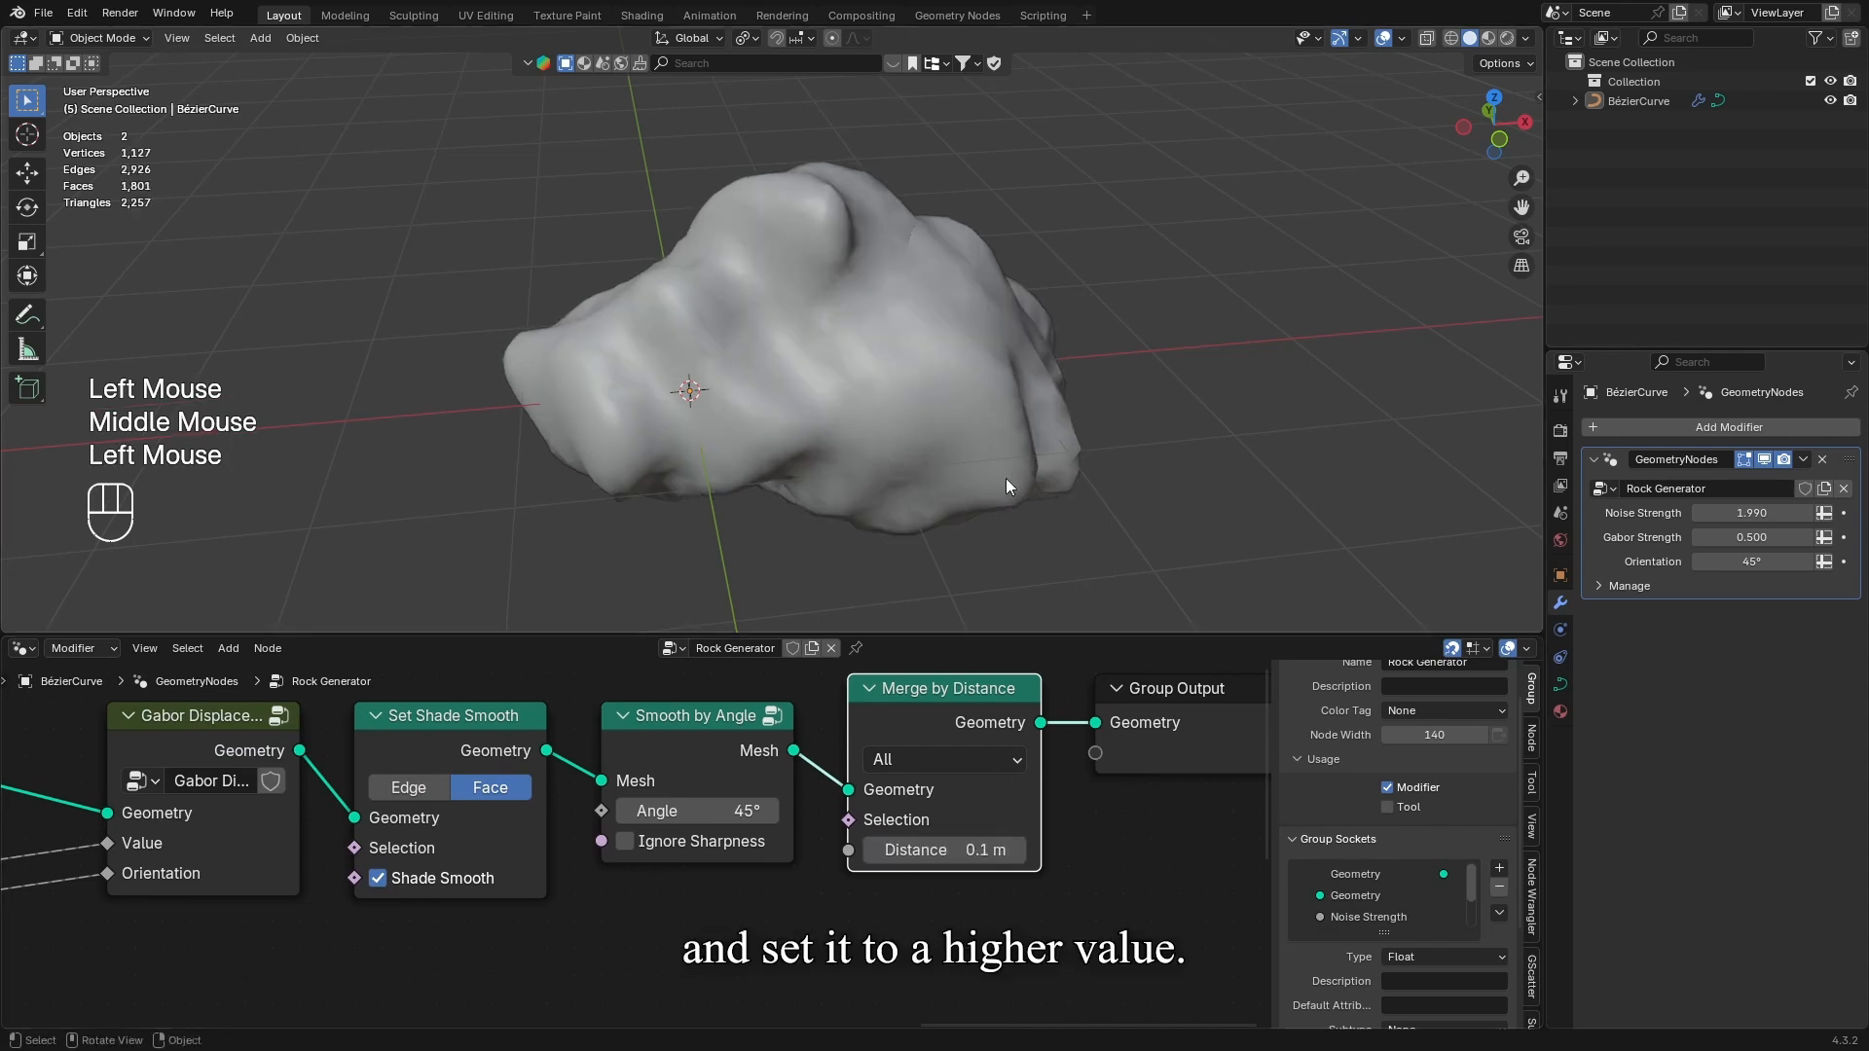
{"action": "middle_click_drag", "start_coordinate": [1003, 326], "coordinate": [949, 247]}
{"action": "scroll", "coordinate": [949, 247], "scroll_direction": "up", "scroll_amount": 2}
{"action": "left_click", "coordinate": [981, 850]}
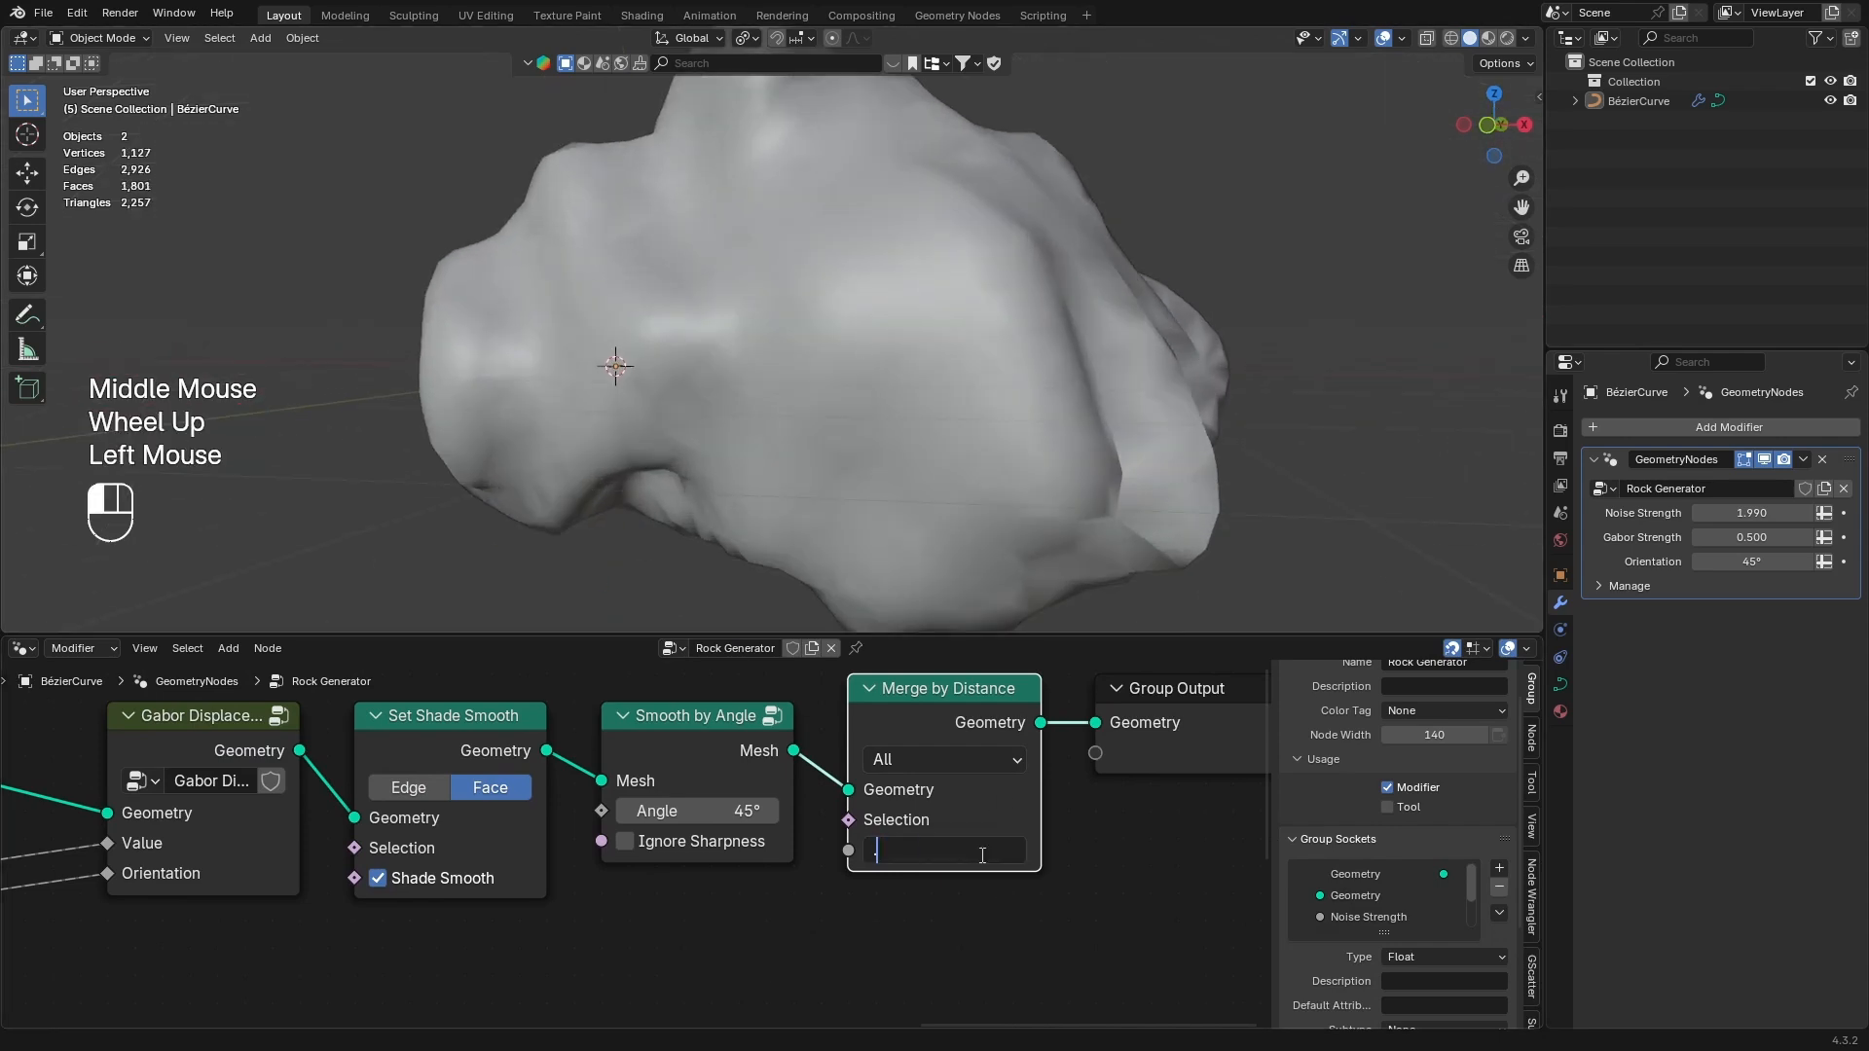
{"action": "type", "text": ".3"}
{"action": "key", "text": "Return"}
{"action": "middle_click_drag", "start_coordinate": [1061, 467], "coordinate": [973, 258]}
Set the Merge by Distance node's distance to 0.2 m and inspect the low-poly rock
{"action": "left_click", "coordinate": [993, 849]}
{"action": "type", "text": ".2"}
{"action": "key", "text": "Return"}
{"action": "scroll", "coordinate": [891, 313], "scroll_direction": "down", "scroll_amount": 1}
{"action": "scroll", "coordinate": [973, 258], "scroll_direction": "up", "scroll_amount": 1}
{"action": "middle_click_drag", "start_coordinate": [974, 258], "coordinate": [925, 202]}
{"action": "scroll", "coordinate": [925, 202], "scroll_direction": "up", "scroll_amount": 1}
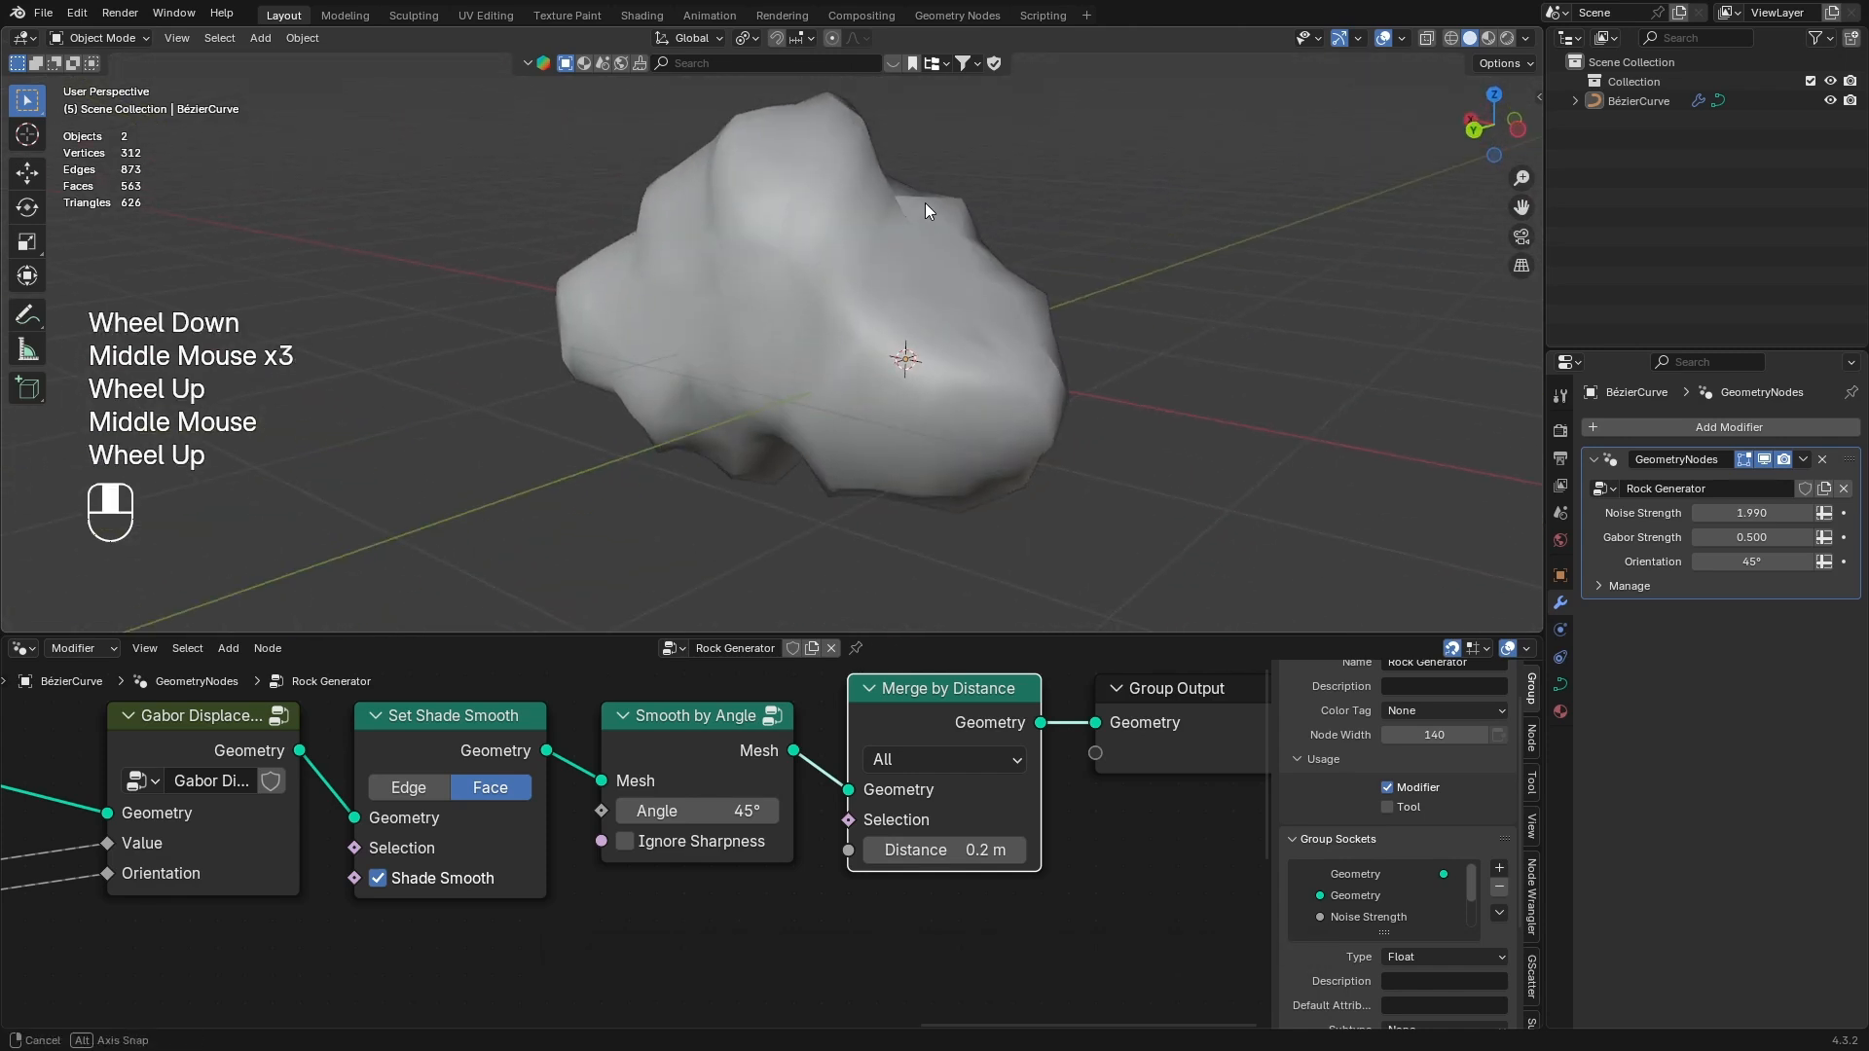
Lower the merge distance to 0 m to compare the high-poly rock, and restore it to 0.2 m
{"action": "left_click_drag", "start_coordinate": [967, 850], "coordinate": [925, 850]}
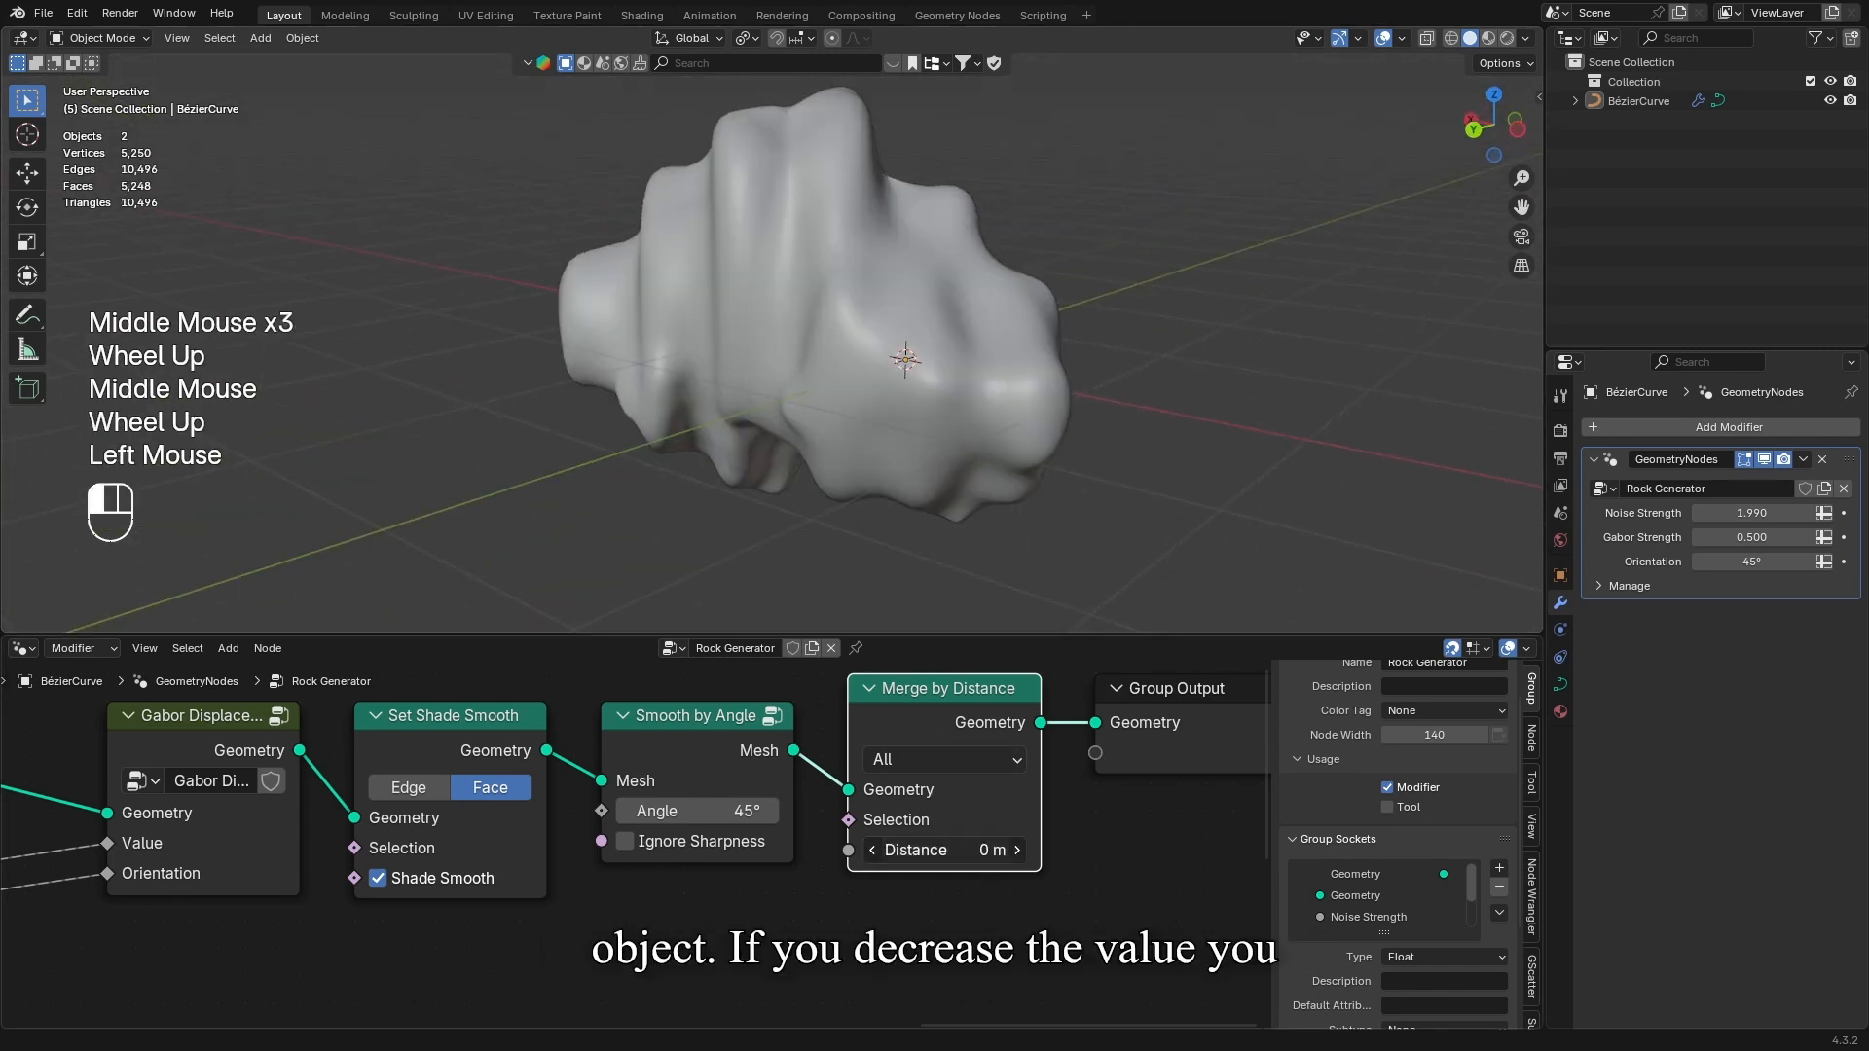
{"action": "middle_click_drag", "start_coordinate": [808, 389], "coordinate": [837, 321]}
{"action": "scroll", "coordinate": [837, 321], "scroll_direction": "up", "scroll_amount": 1}
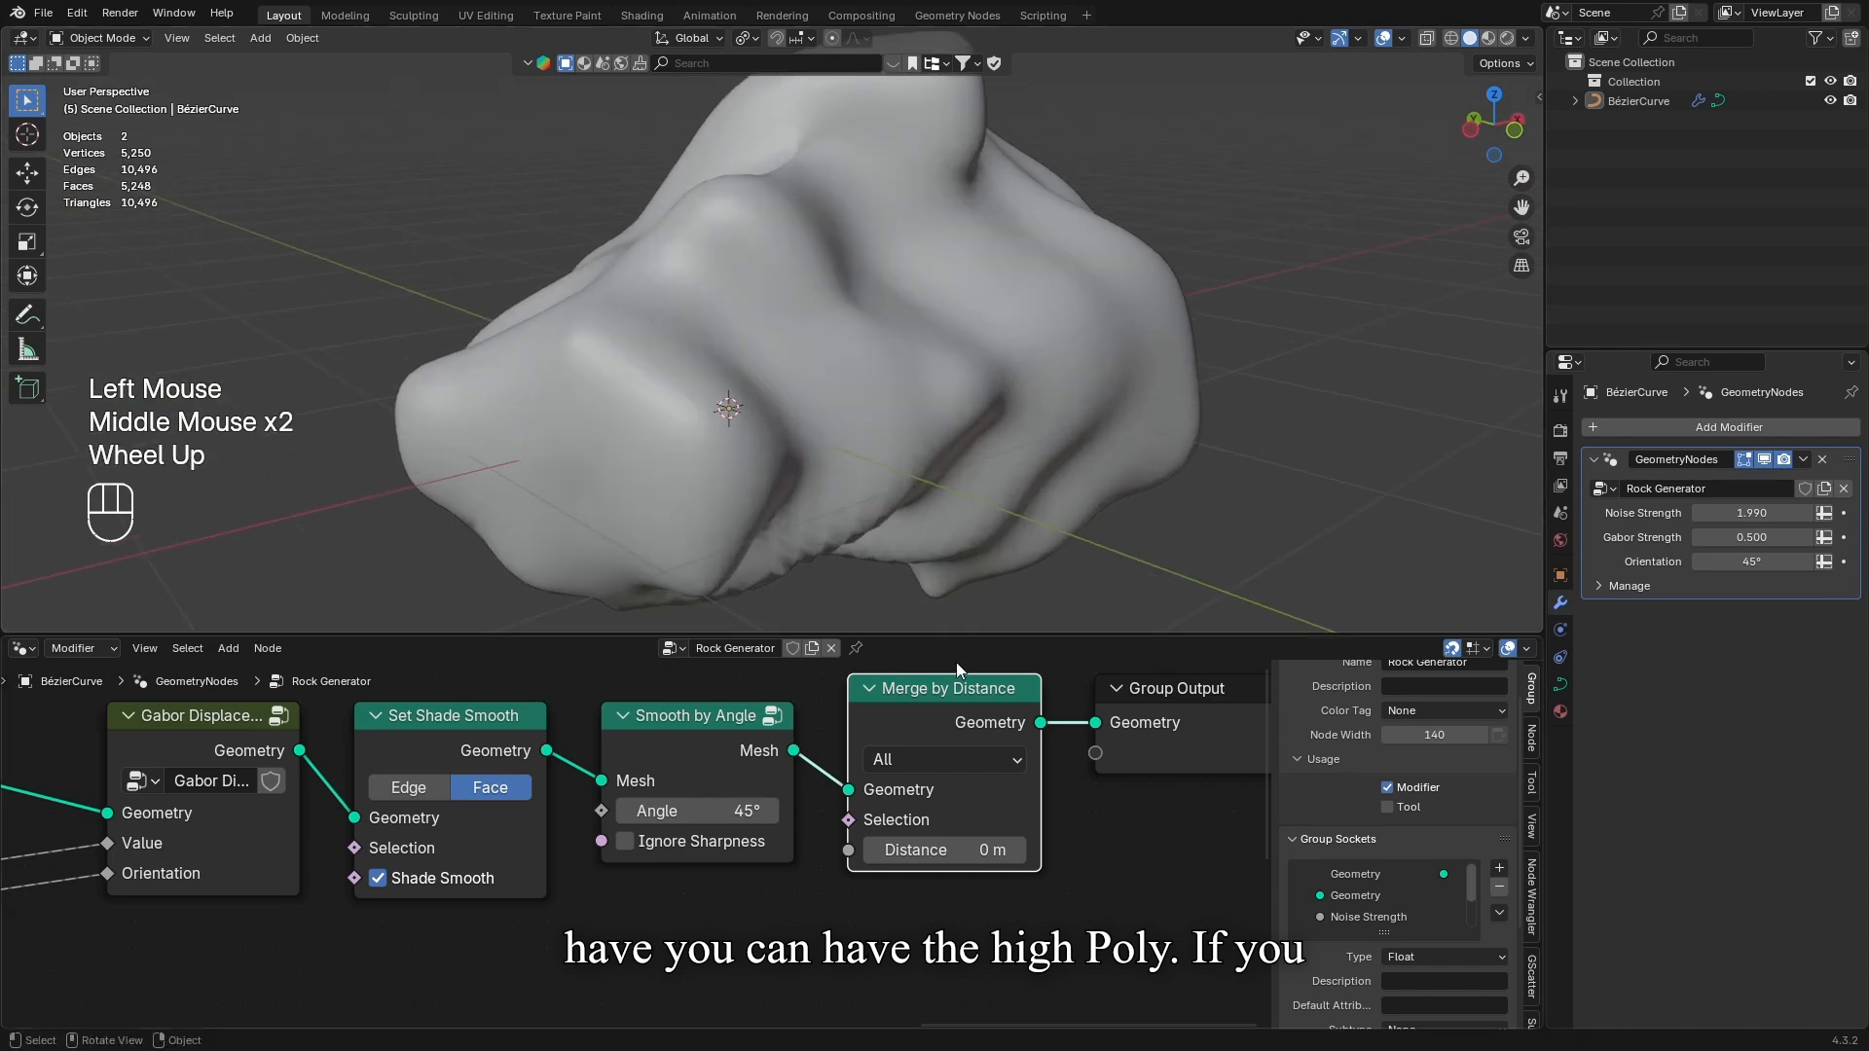
{"action": "mouse_move", "coordinate": [949, 850]}
{"action": "left_mouse_down"}
{"action": "mouse_move", "coordinate": [993, 849]}
{"action": "mouse_move", "coordinate": [951, 850]}
{"action": "mouse_move", "coordinate": [973, 849]}
{"action": "left_mouse_up"}
{"action": "middle_click_drag", "start_coordinate": [914, 339], "coordinate": [860, 407]}
{"action": "scroll", "coordinate": [934, 399], "scroll_direction": "down", "scroll_amount": 2}
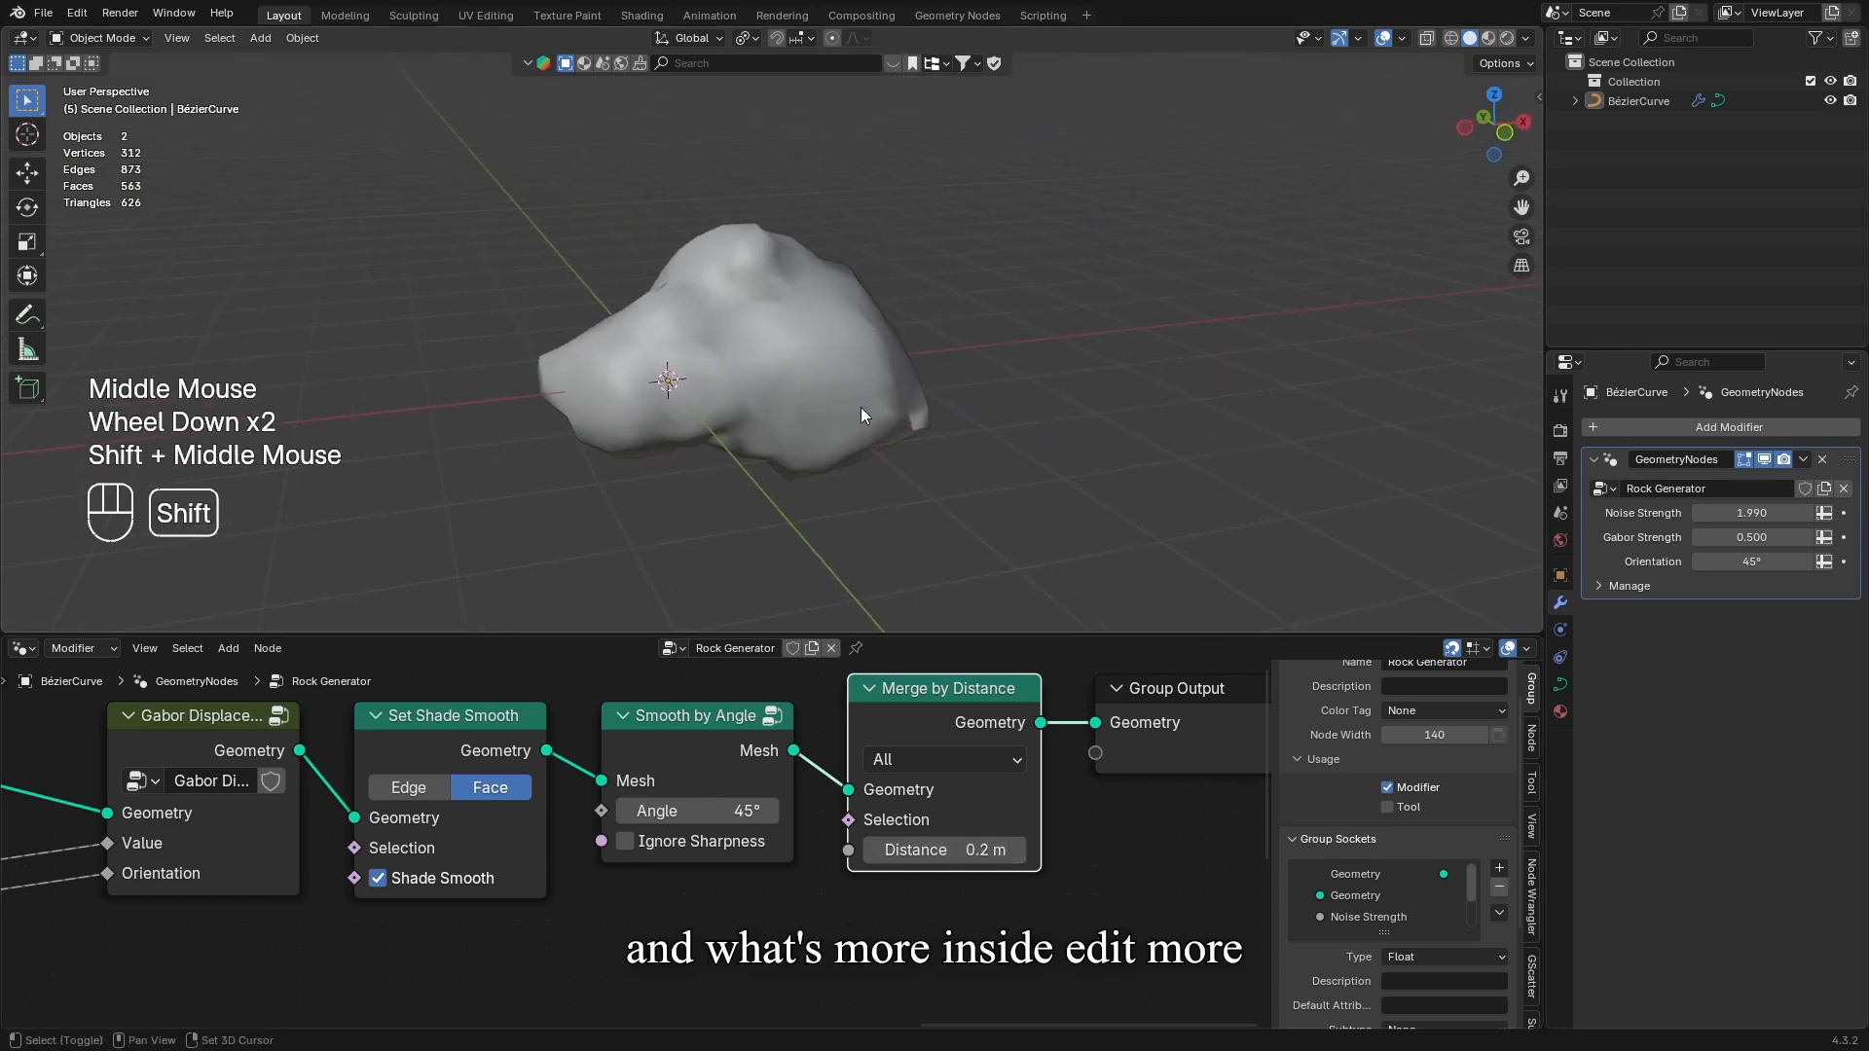
In Edit Mode, raise the curve's middle control point about 0.27 m along Z and adjust its radius
{"action": "left_click", "coordinate": [867, 403]}
{"action": "key", "text": "Tab"}
{"action": "left_click", "coordinate": [765, 270]}
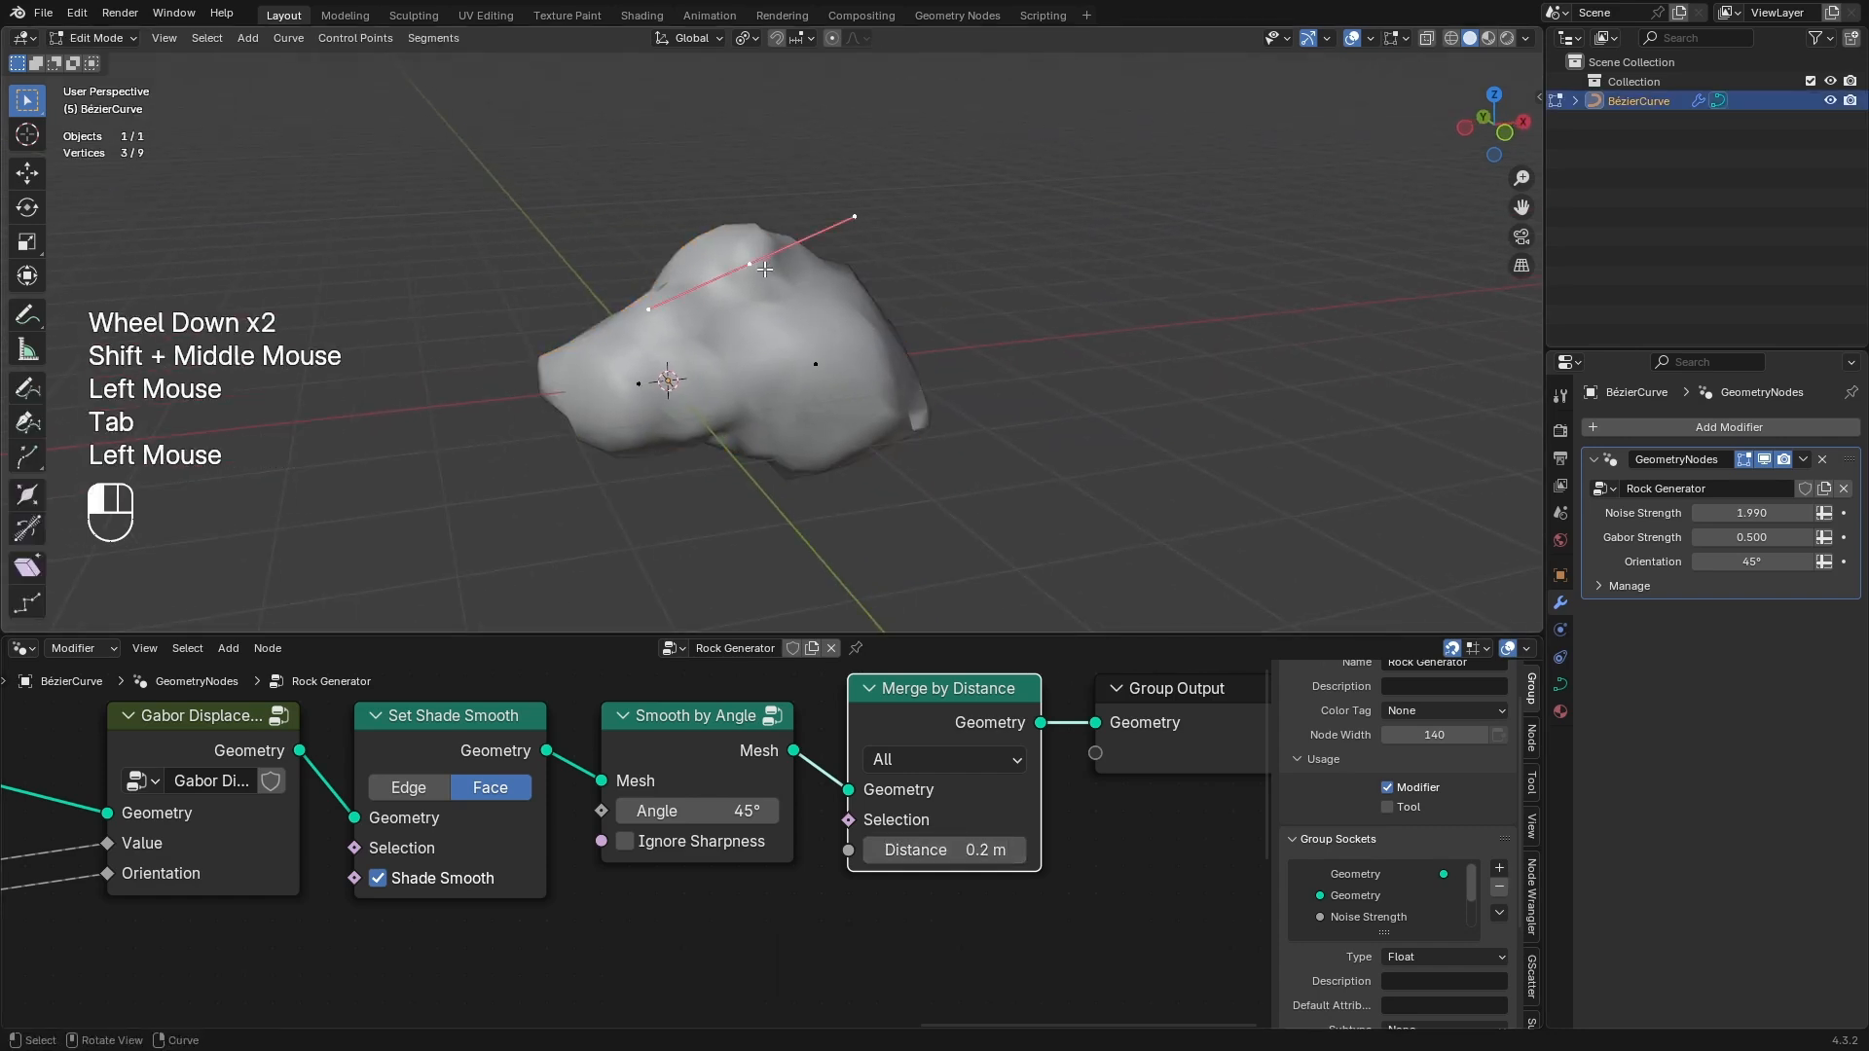
{"action": "key", "text": "g"}
{"action": "key", "text": "z"}
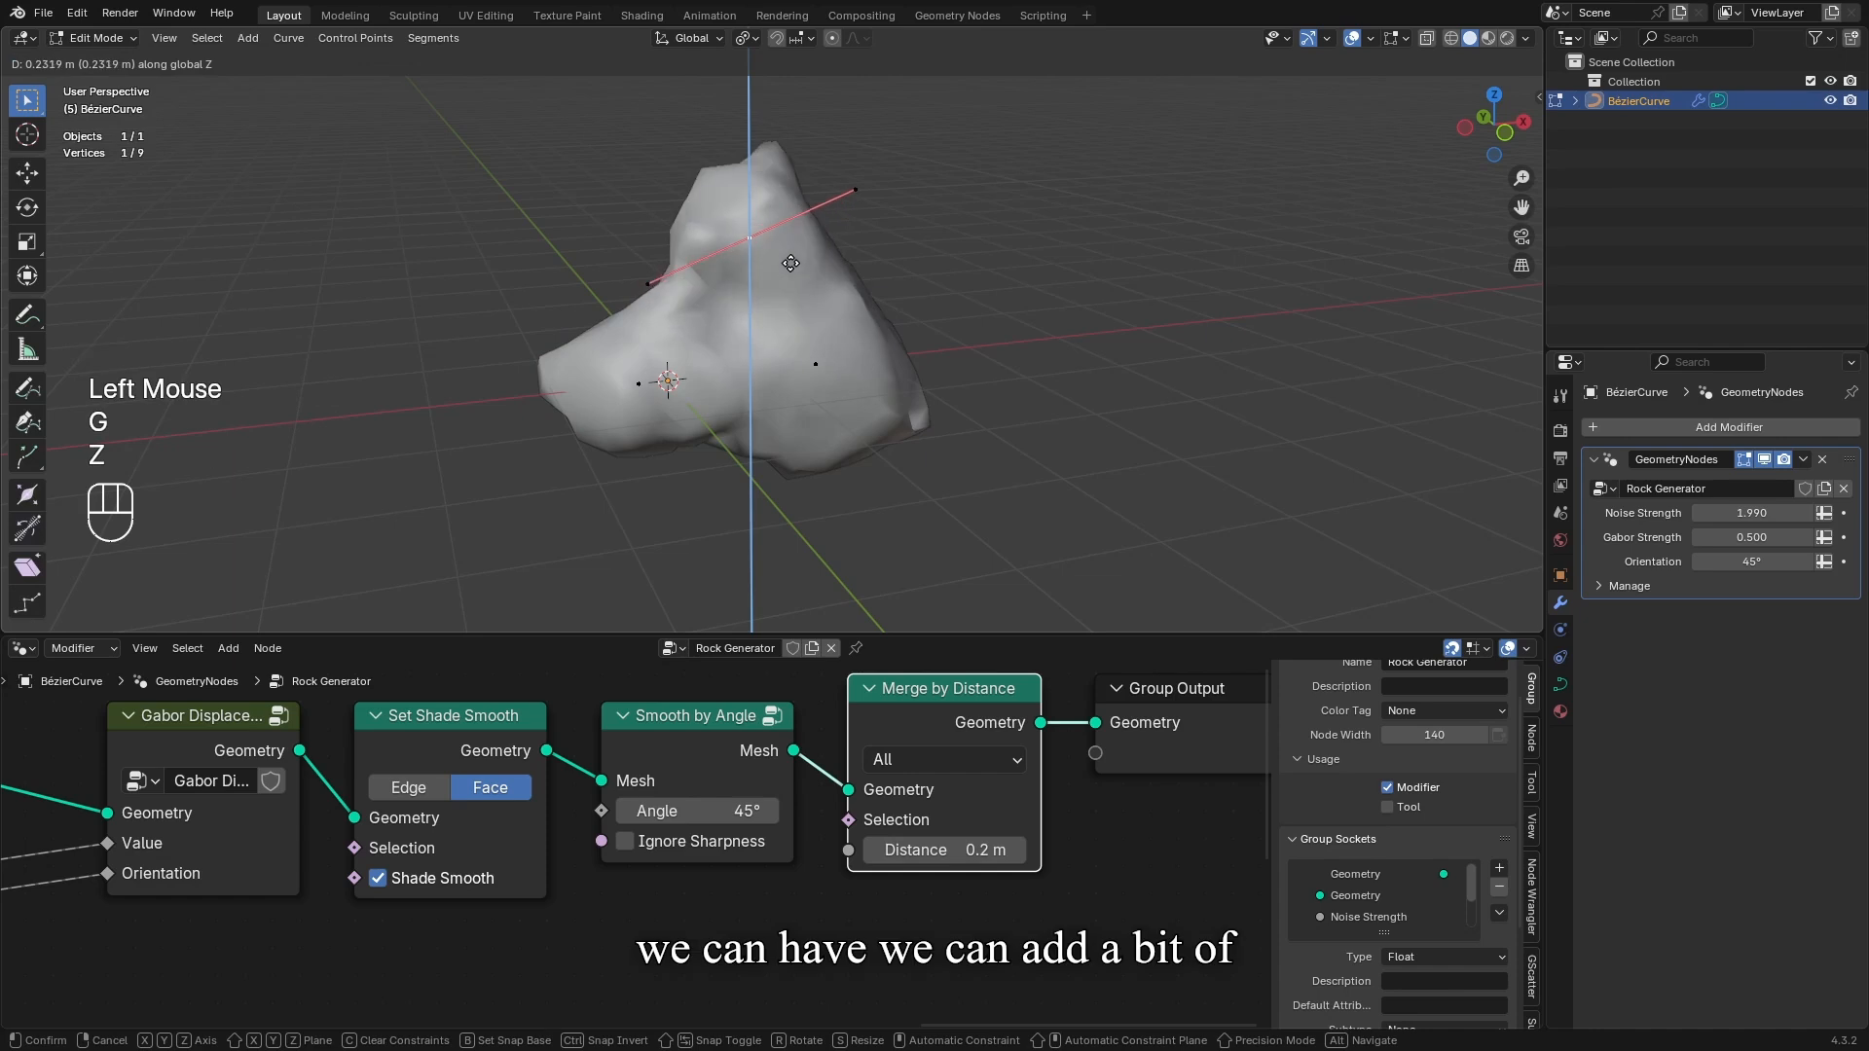
{"action": "left_click", "coordinate": [789, 269]}
{"action": "middle_click_drag", "start_coordinate": [794, 272], "coordinate": [983, 418]}
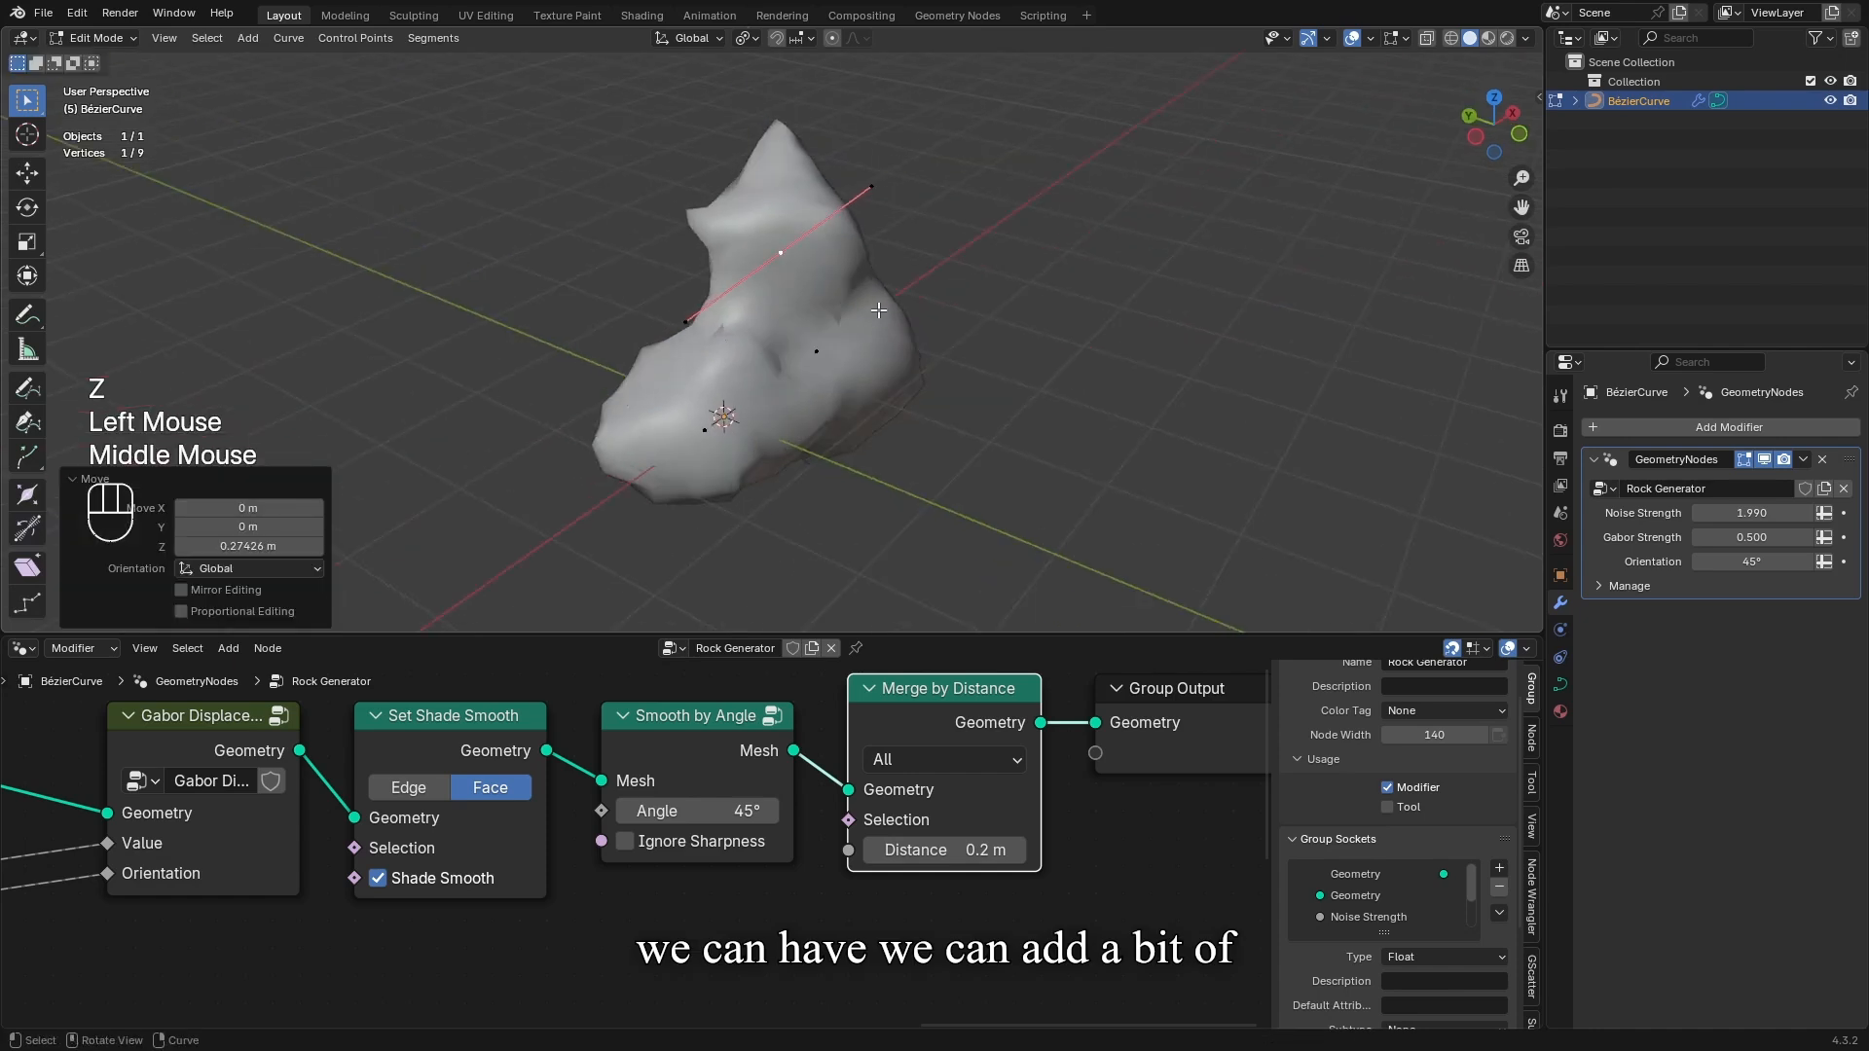
{"action": "key", "text": "alt+s"}
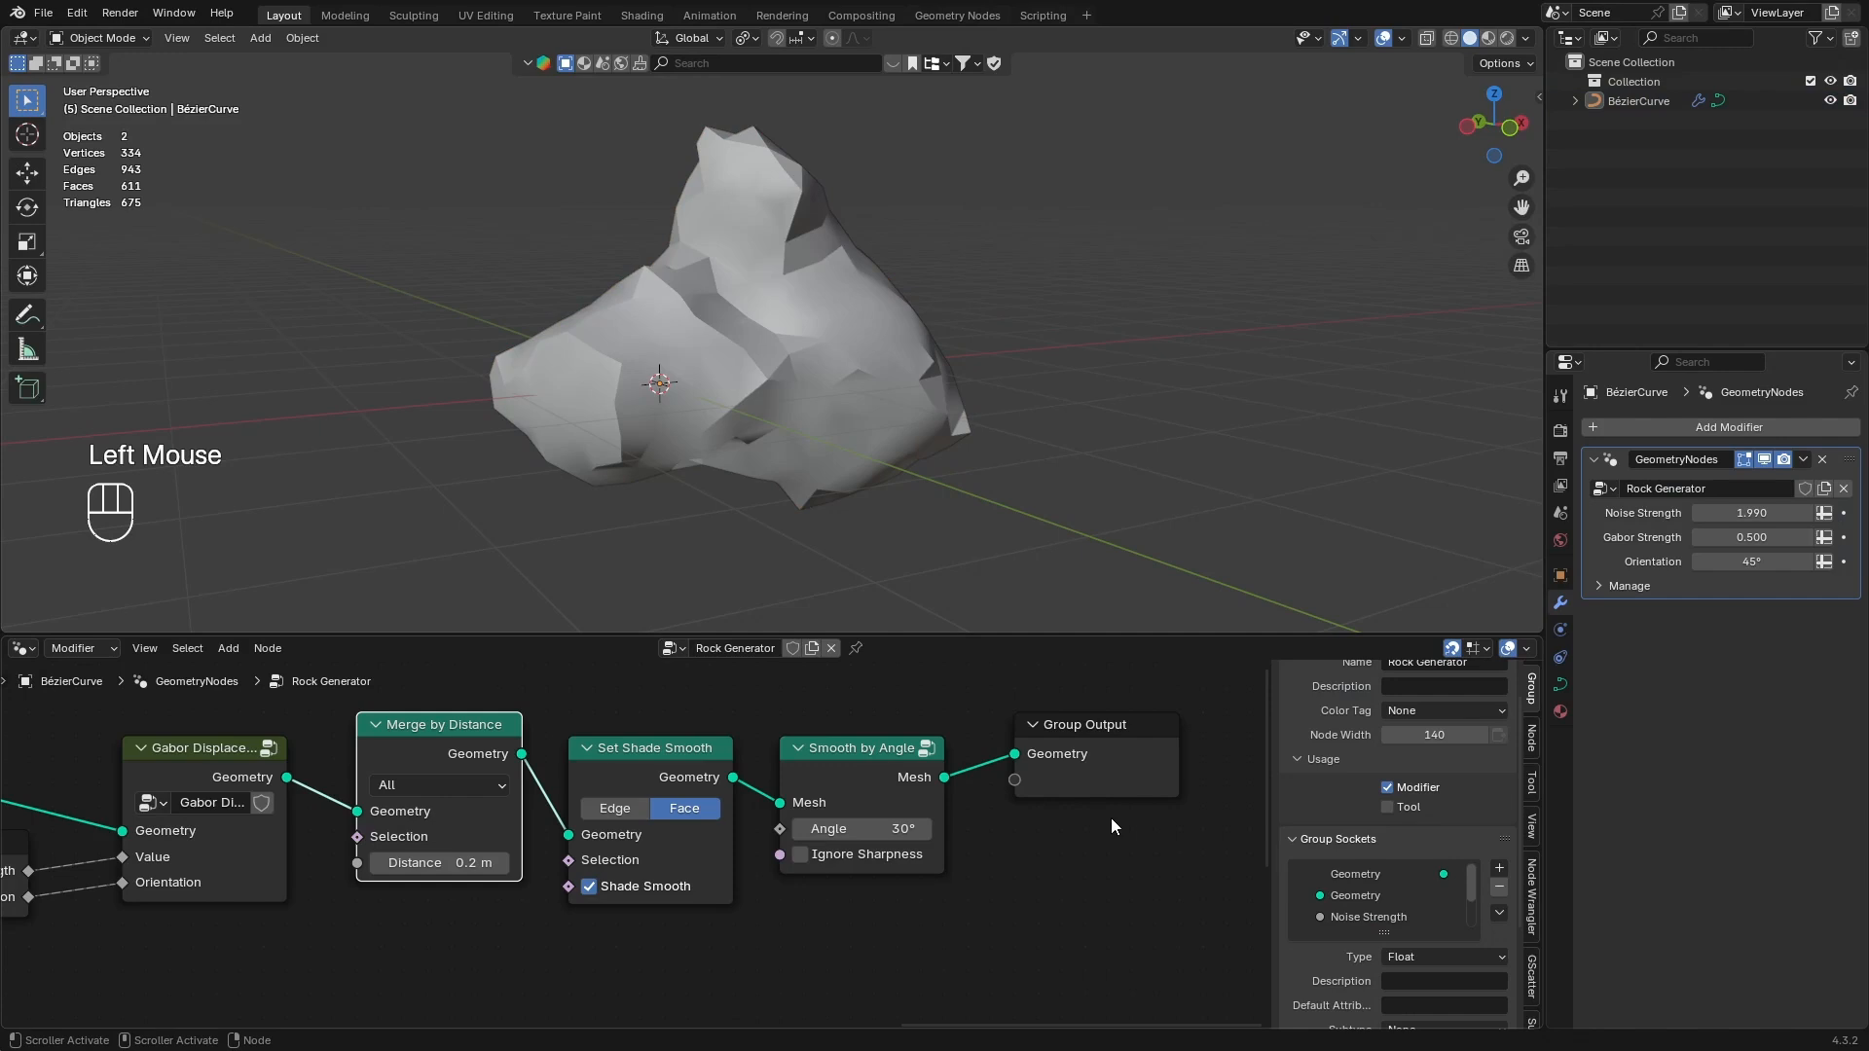
Examine the rock's facets and sharp edges from above, below and close up
{"action": "middle_click_drag", "start_coordinate": [1112, 825], "coordinate": [1073, 853]}
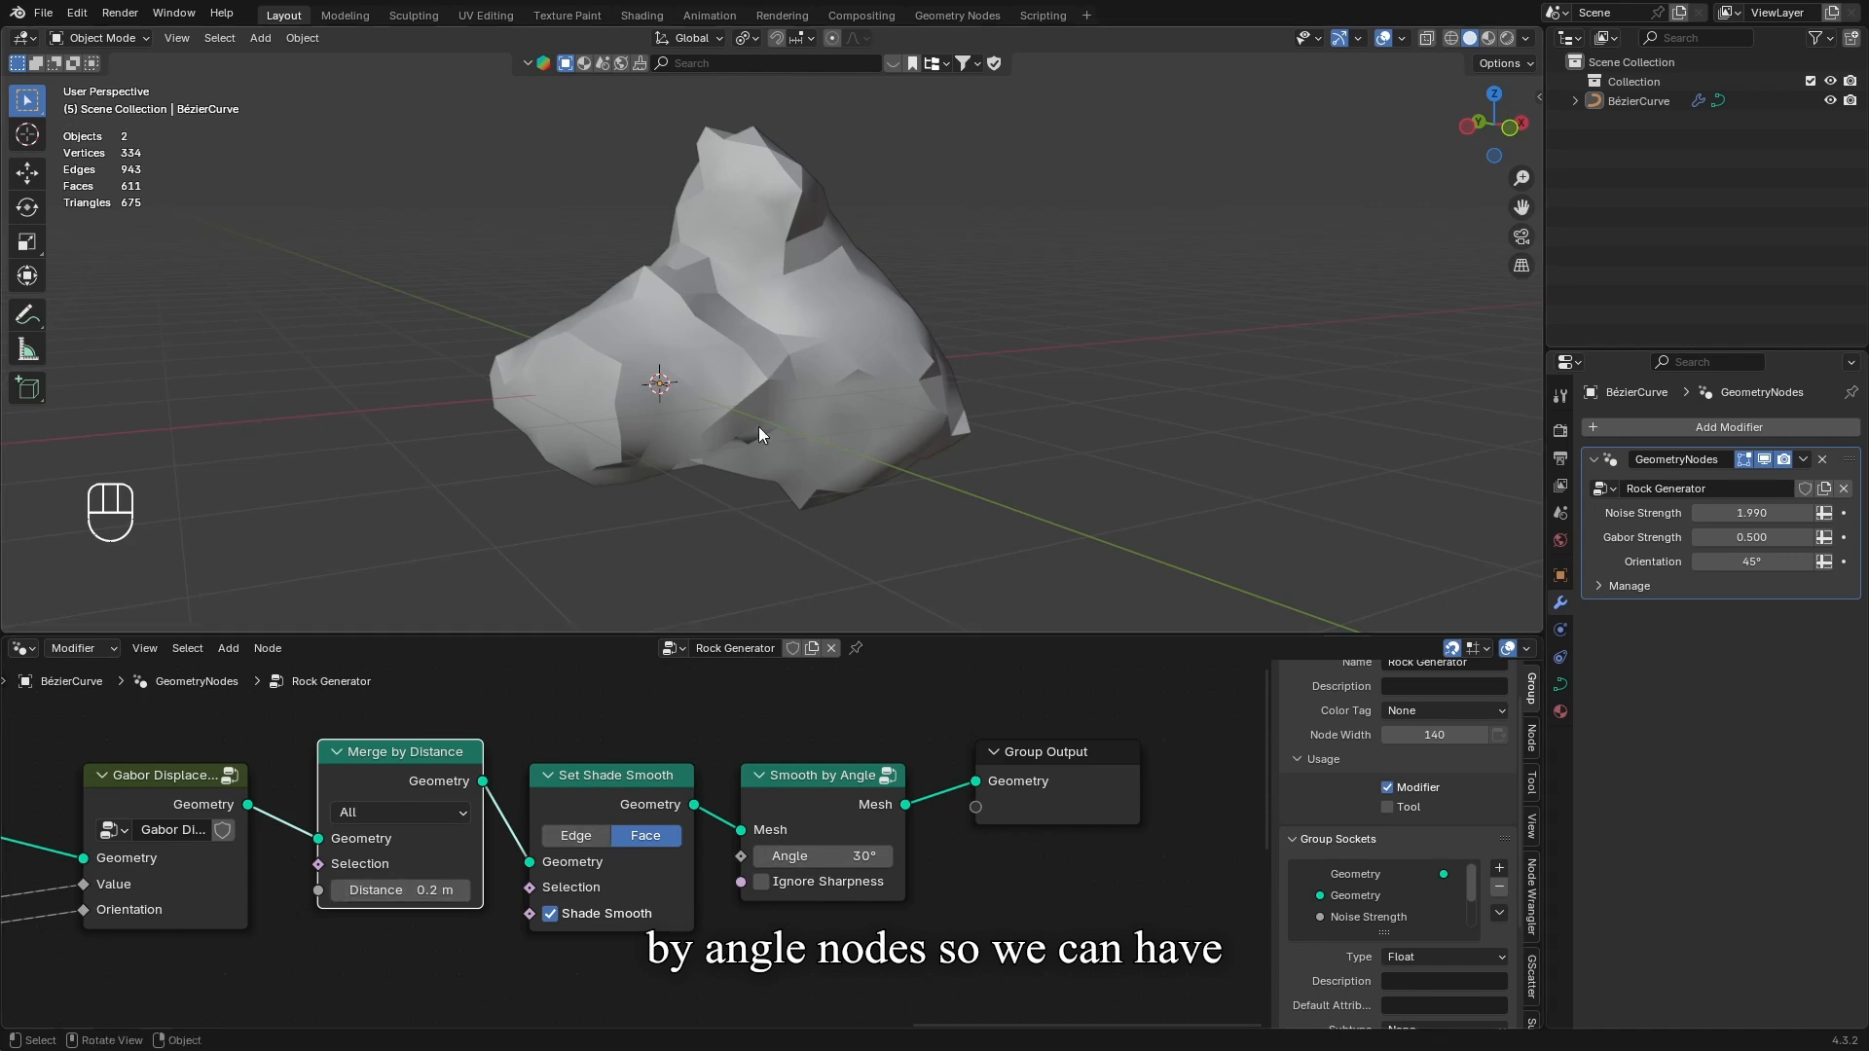
{"action": "middle_click_drag", "start_coordinate": [757, 427], "coordinate": [738, 242]}
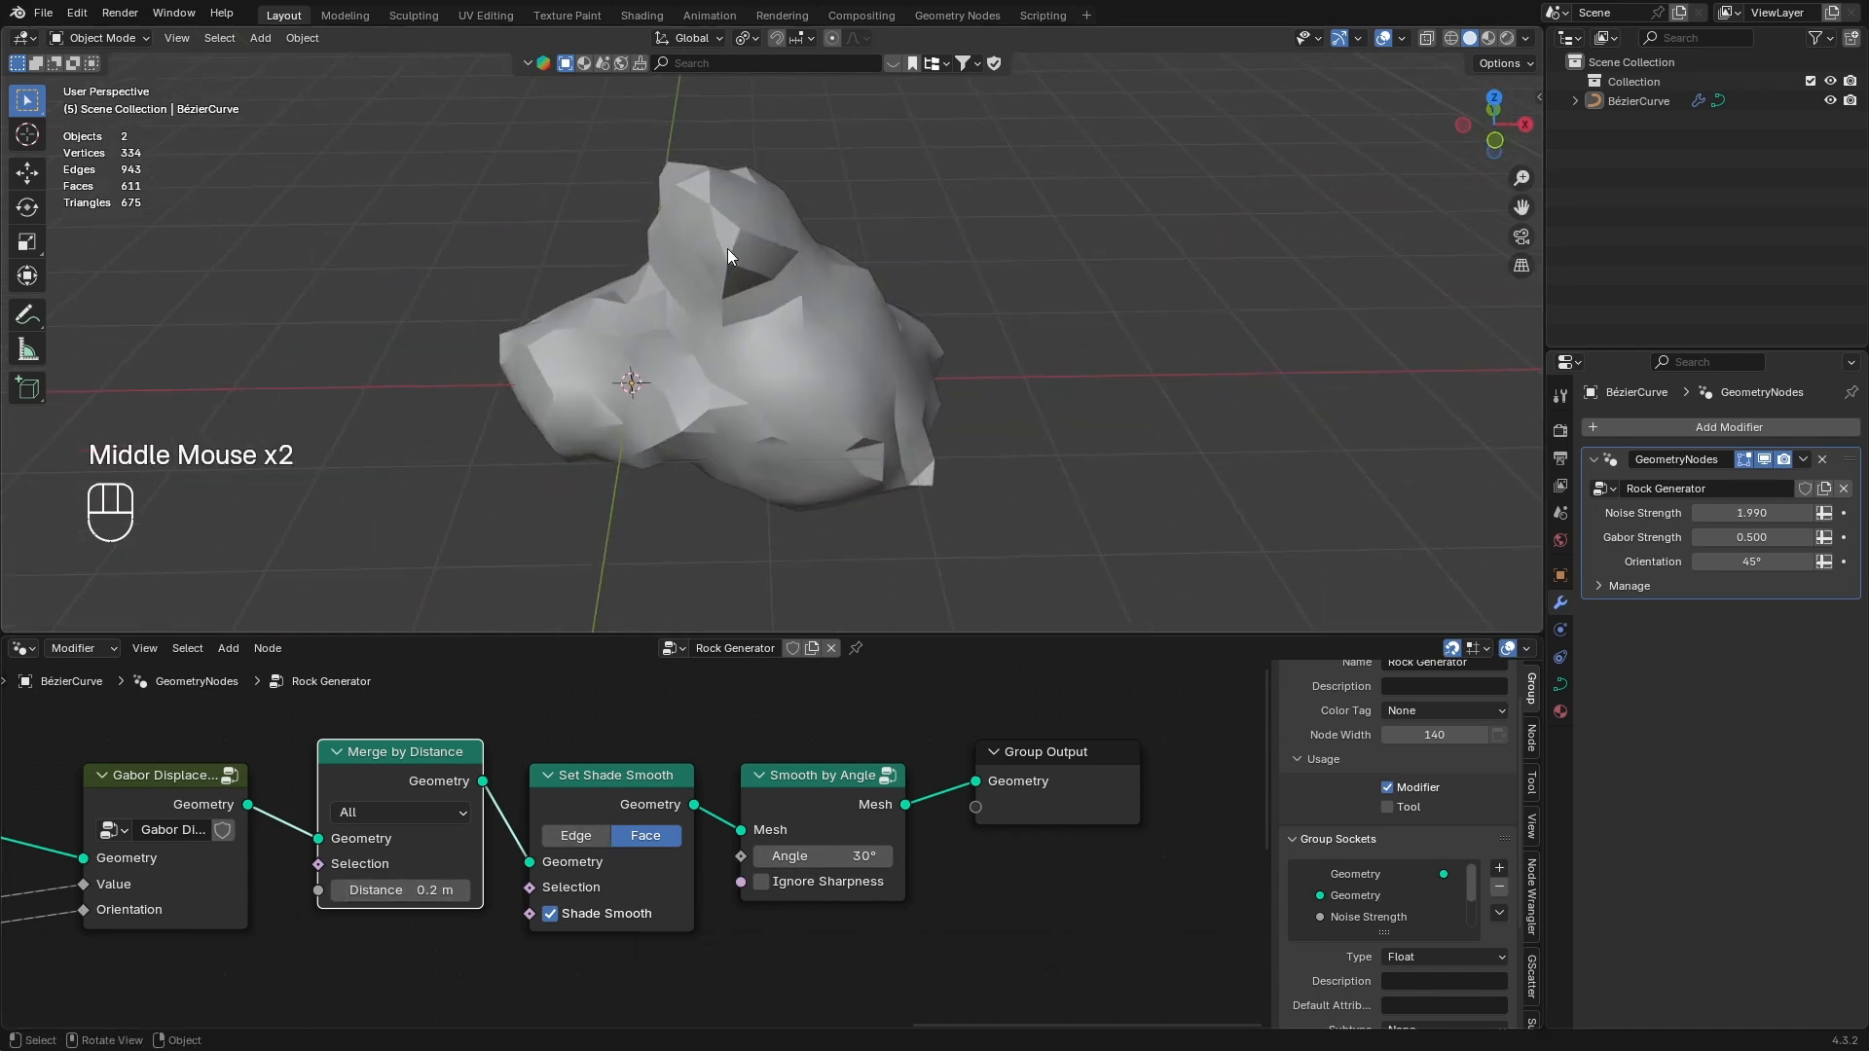
{"action": "left_click", "coordinate": [728, 292]}
{"action": "middle_click_drag", "start_coordinate": [729, 318], "coordinate": [762, 574]}
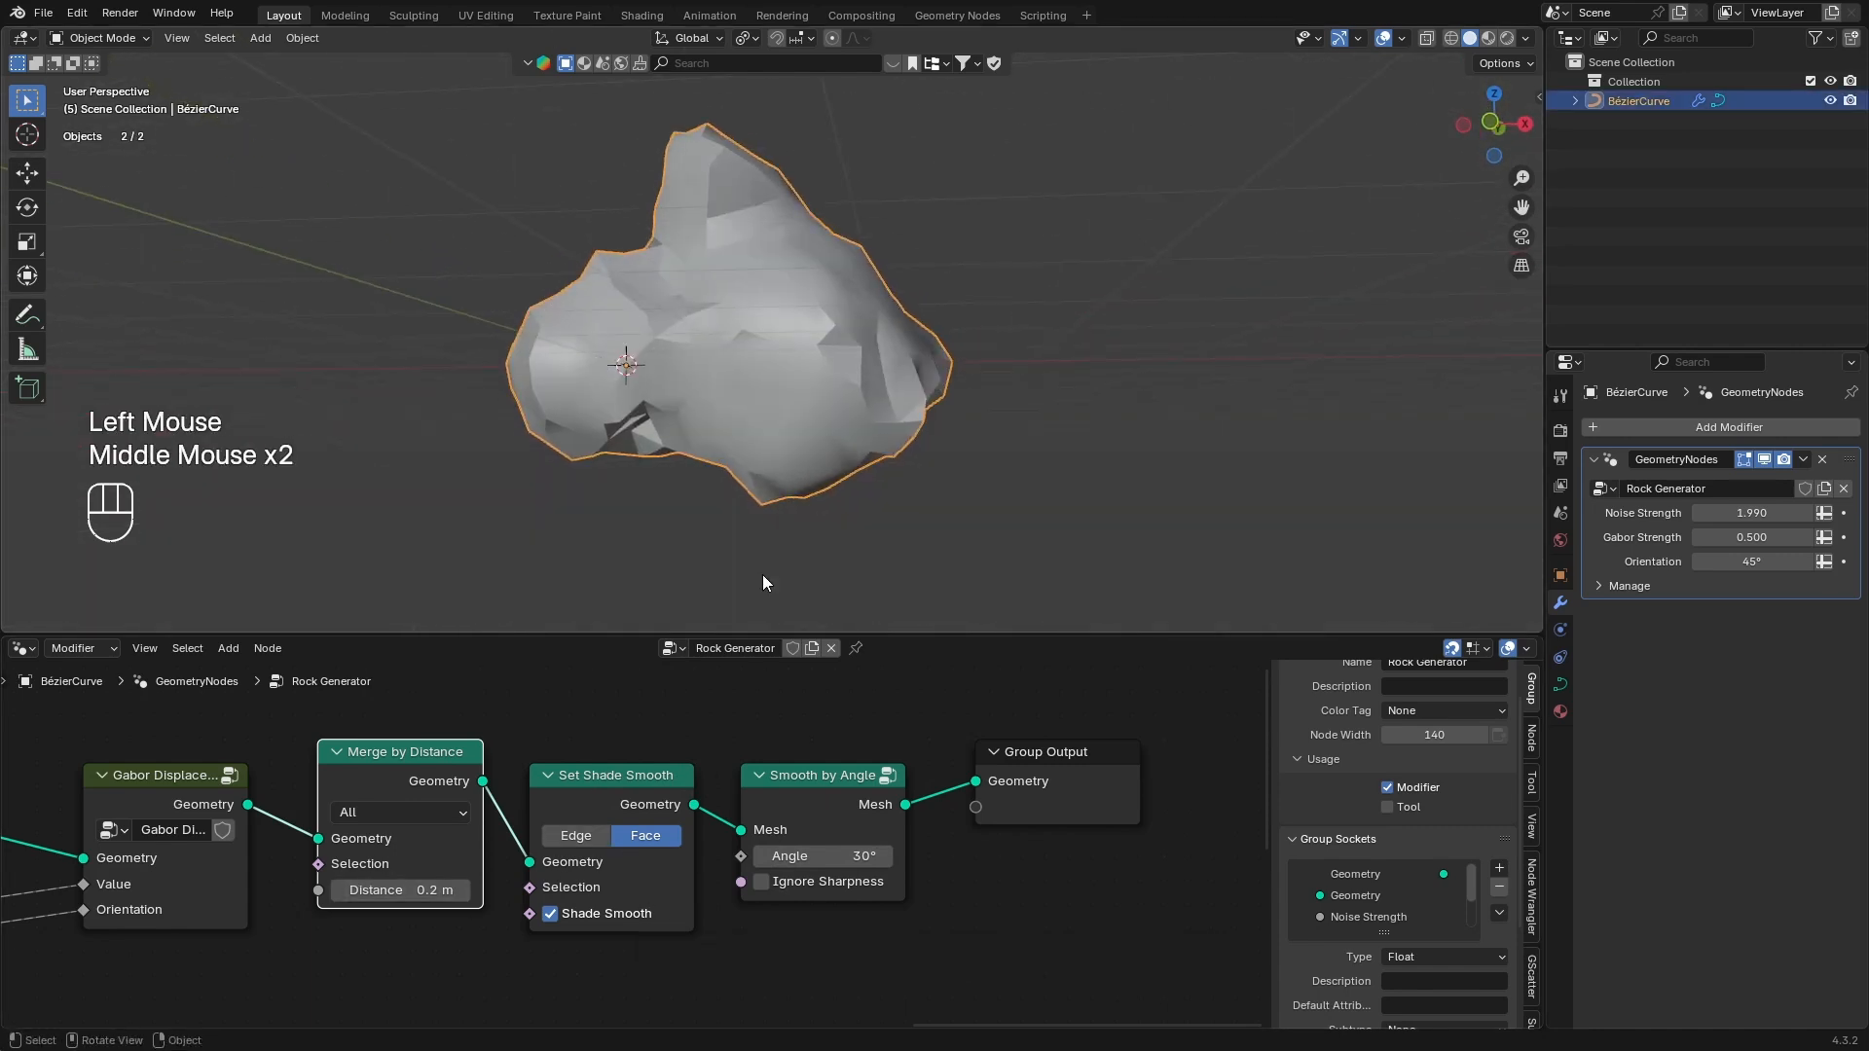
{"action": "scroll", "coordinate": [853, 347], "scroll_direction": "up", "scroll_amount": 1}
{"action": "middle_click_drag", "start_coordinate": [853, 347], "coordinate": [1067, 885]}
{"action": "scroll", "coordinate": [914, 353], "scroll_direction": "down", "scroll_amount": 2}
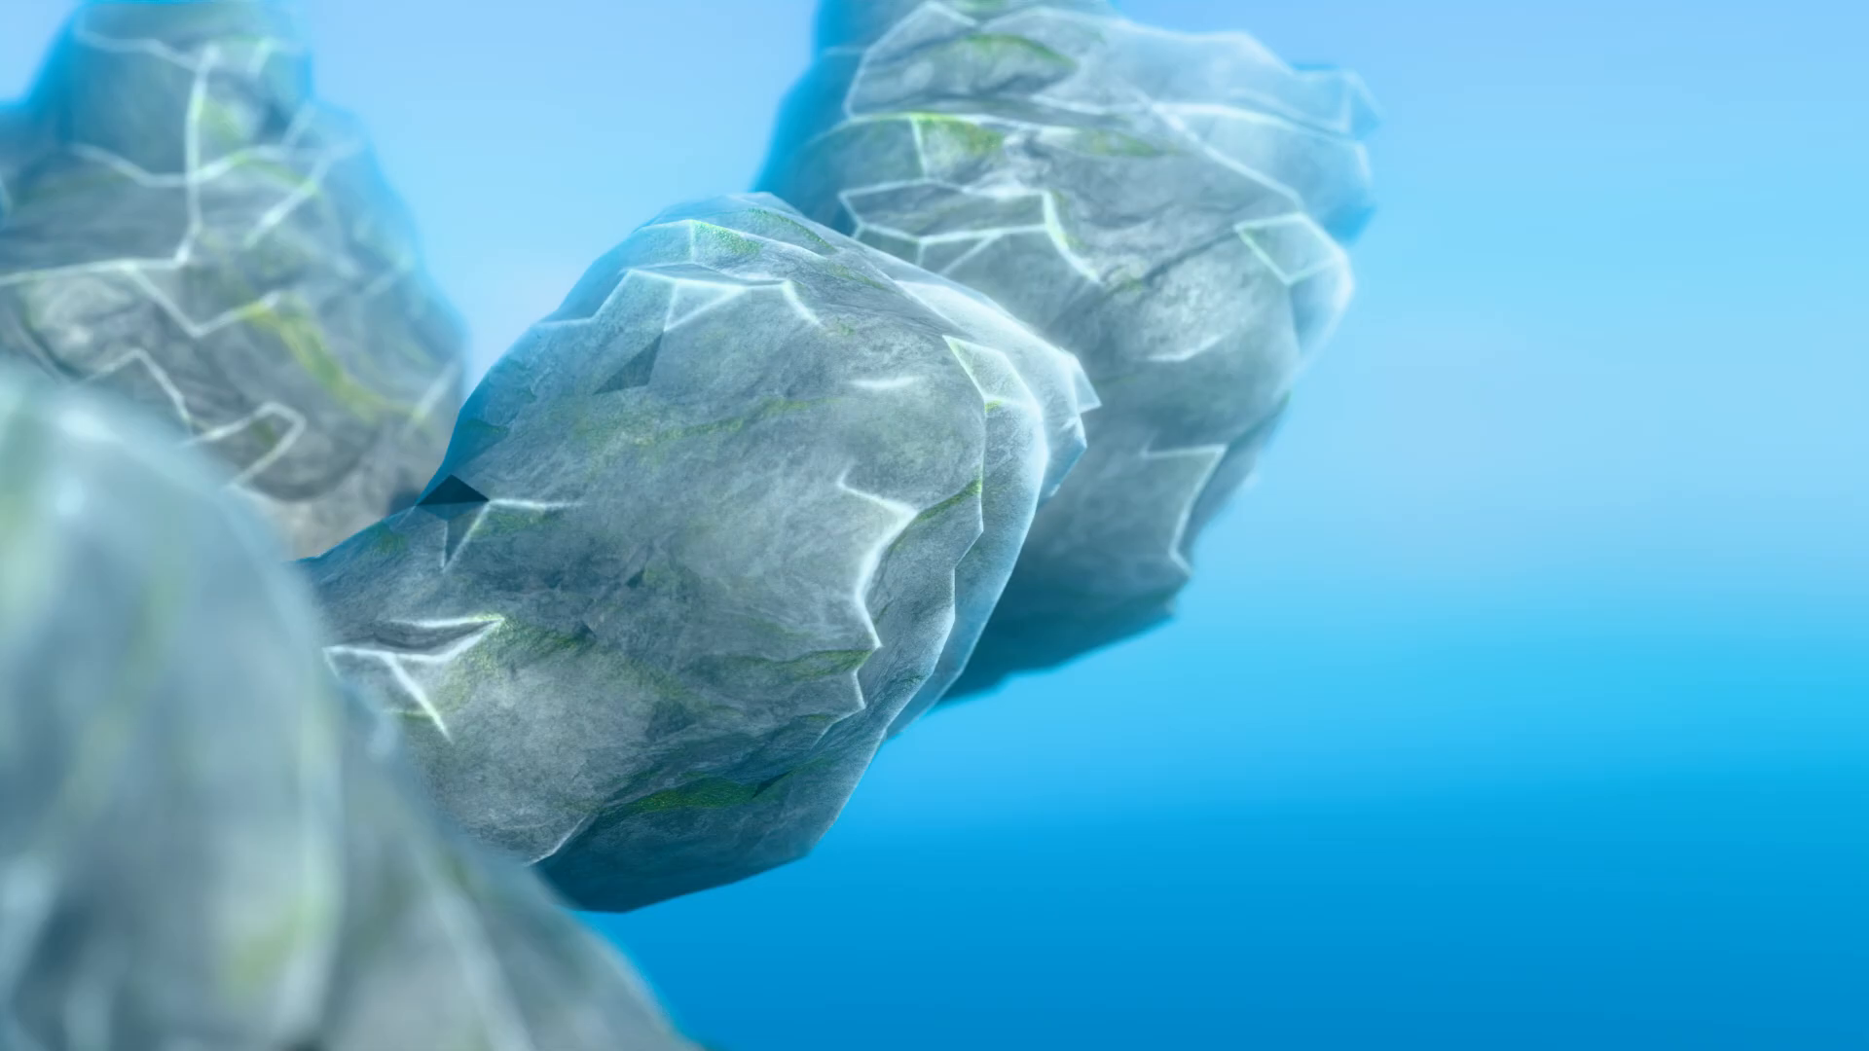